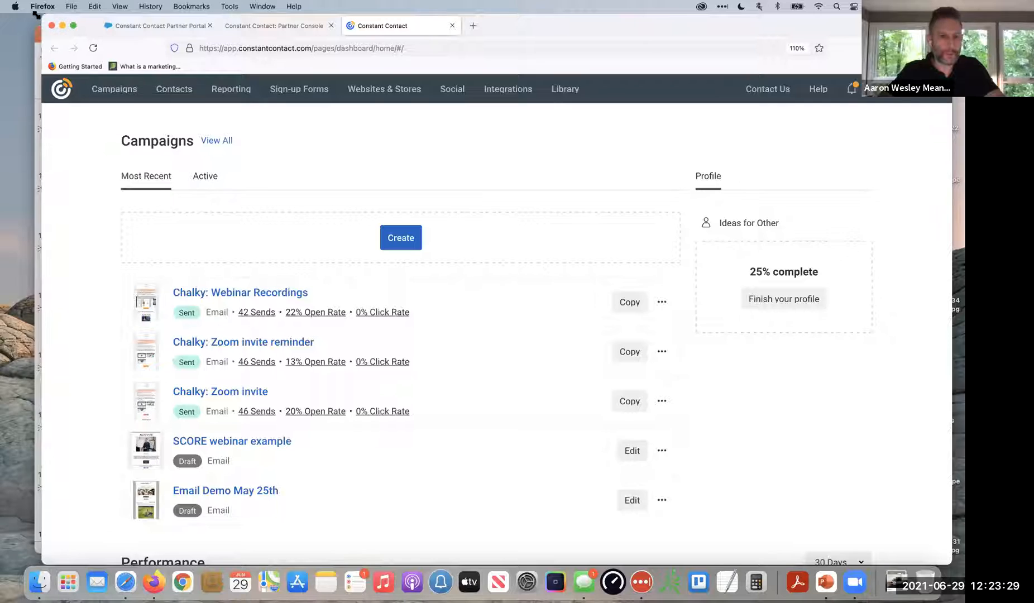
Widen the browser window at both edges and raise the page zoom to 120%.
{"action": "left_click_drag", "start_coordinate": [36, 15], "coordinate": [19, 15]}
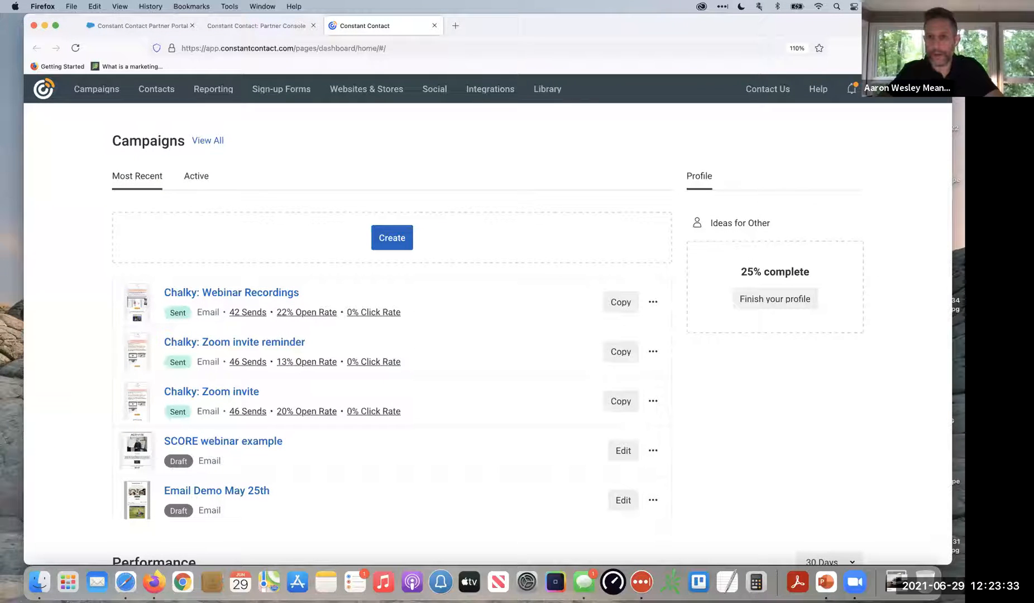
{"action": "left_click_drag", "start_coordinate": [953, 300], "coordinate": [960, 300]}
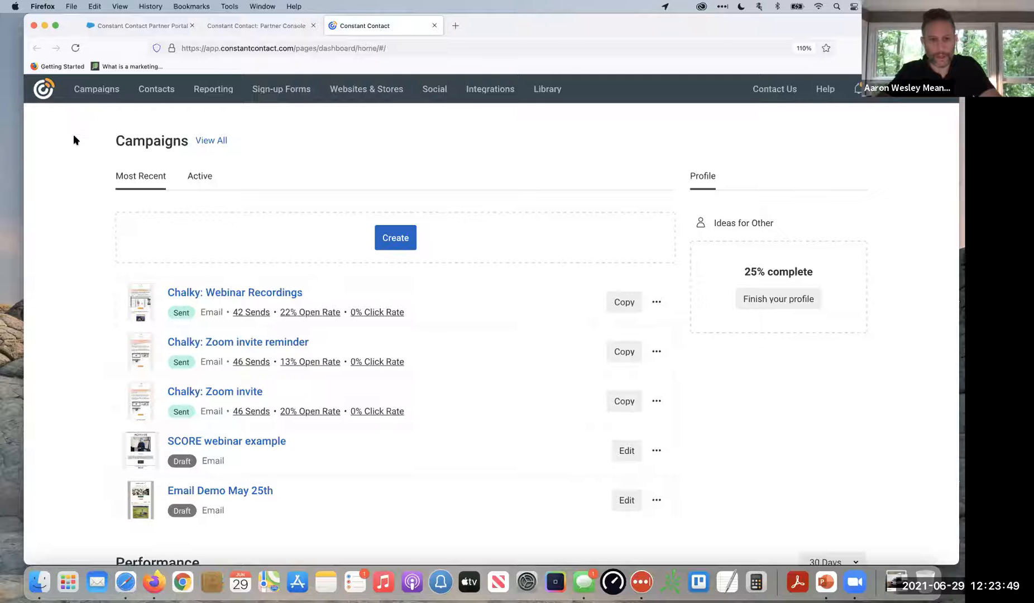
{"action": "key", "text": "super+equal"}
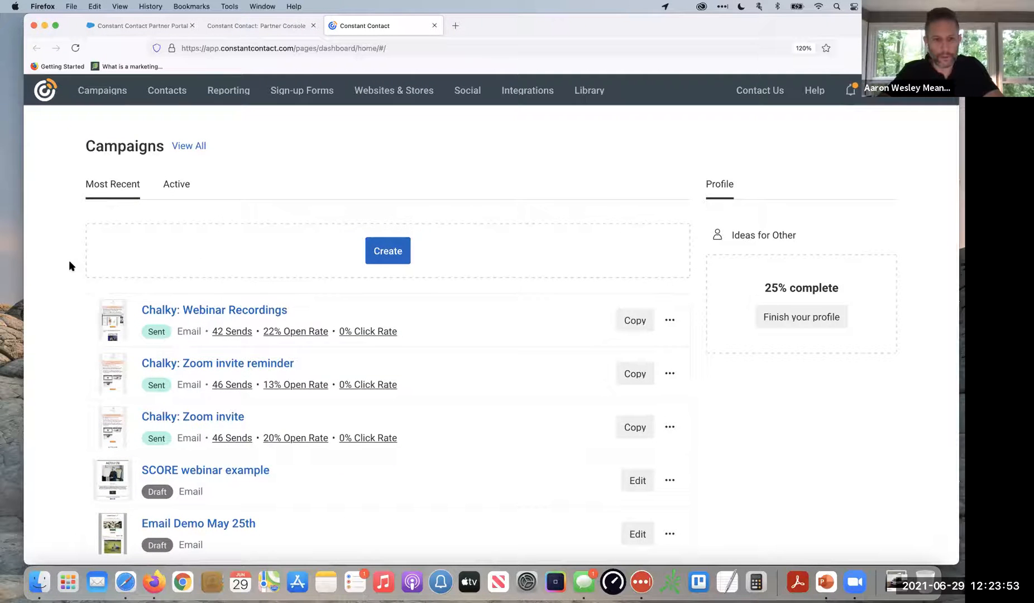
Review the recent campaigns list and the Performance figures on the dashboard.
{"action": "scroll", "coordinate": [68, 261], "scroll_direction": "down", "scroll_amount": 5}
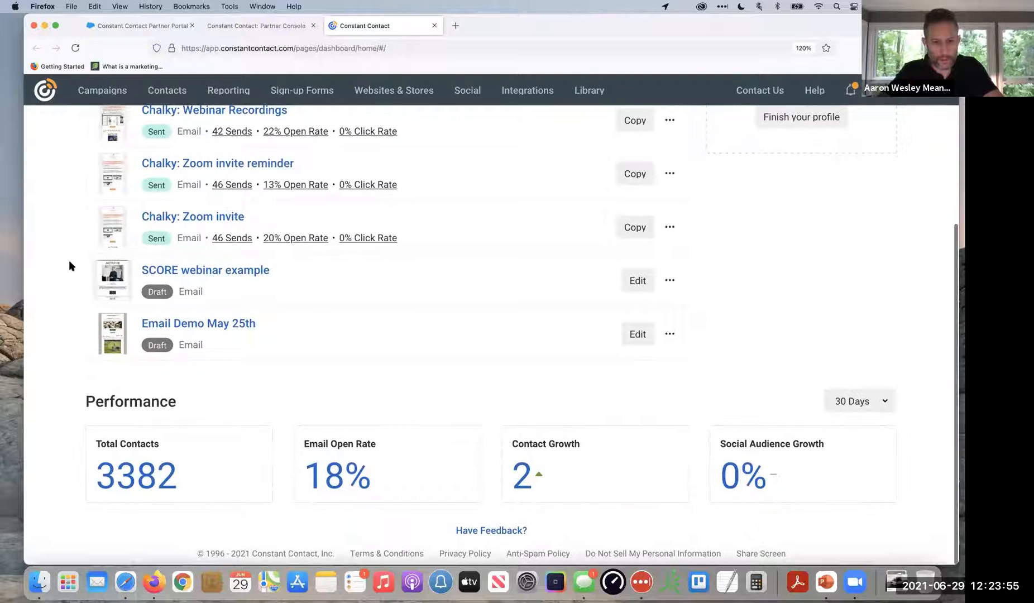
{"action": "scroll", "coordinate": [68, 261], "scroll_direction": "up", "scroll_amount": 5}
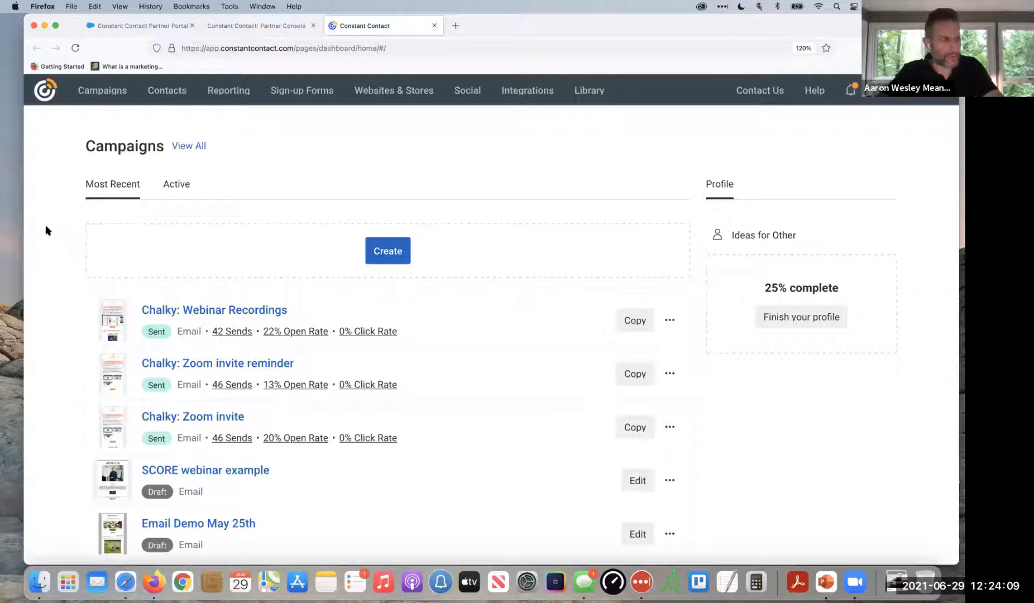
{"action": "scroll", "coordinate": [46, 230], "scroll_direction": "down", "scroll_amount": 5}
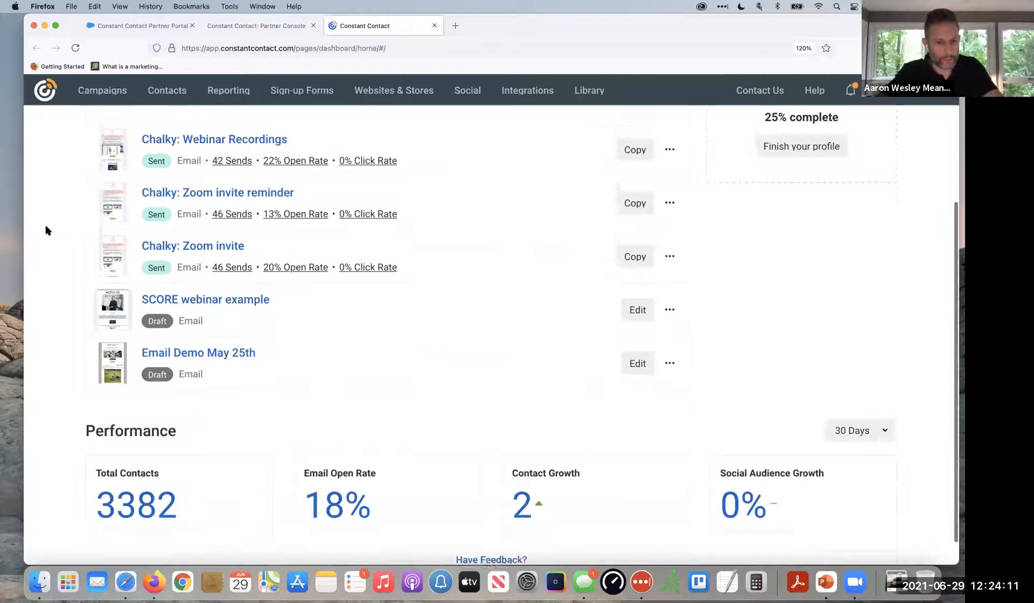
{"action": "scroll", "coordinate": [46, 230], "scroll_direction": "up", "scroll_amount": 3}
{"action": "scroll", "coordinate": [46, 230], "scroll_direction": "down", "scroll_amount": 3}
{"action": "scroll", "coordinate": [47, 230], "scroll_direction": "up", "scroll_amount": 5}
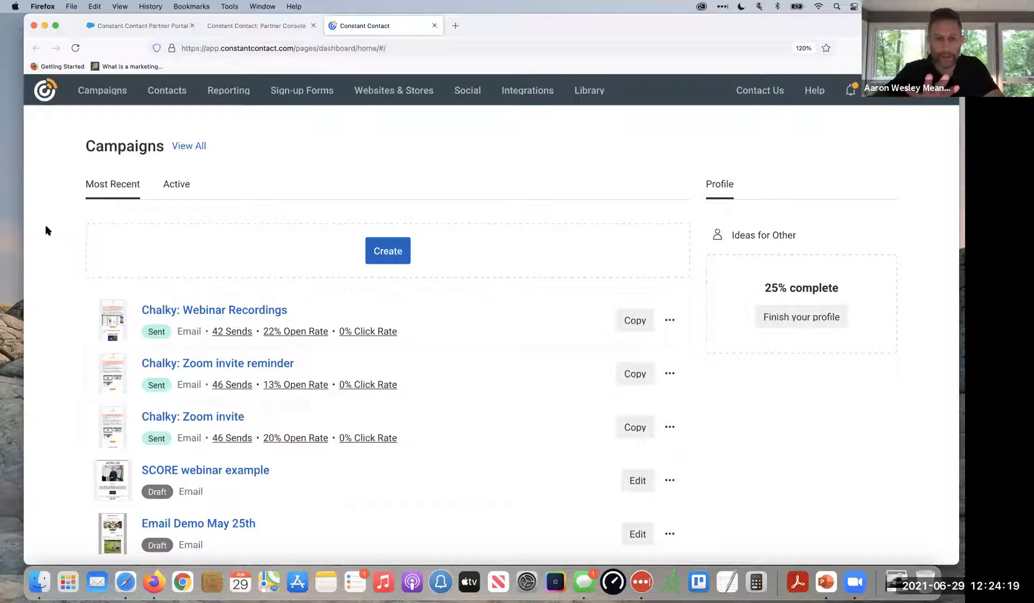
{"action": "scroll", "coordinate": [437, 288], "scroll_direction": "down", "scroll_amount": 1}
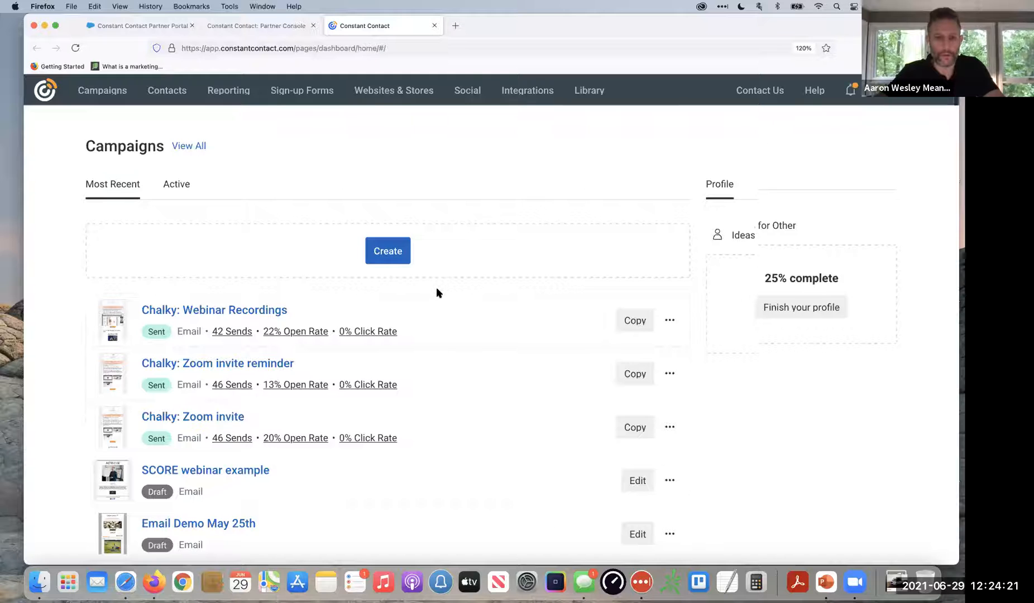
Examine the sends, open rate and click rate of the Chalky: Webinar Recordings campaign by highlighting its statistics.
{"action": "scroll", "coordinate": [391, 213], "scroll_direction": "down", "scroll_amount": 5}
{"action": "scroll", "coordinate": [252, 279], "scroll_direction": "up", "scroll_amount": 3}
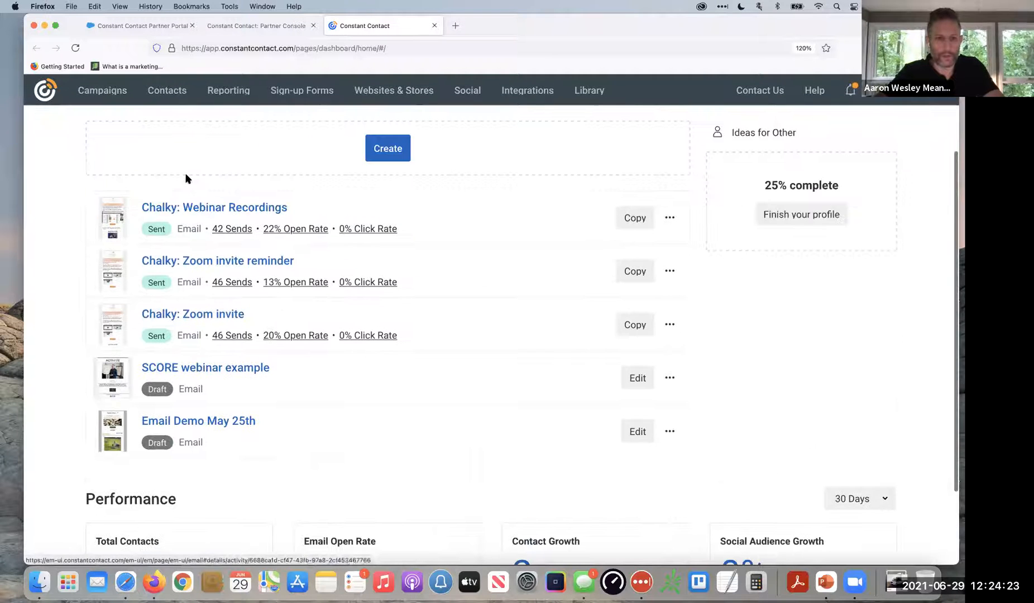
{"action": "left_click_drag", "start_coordinate": [420, 228], "coordinate": [203, 228]}
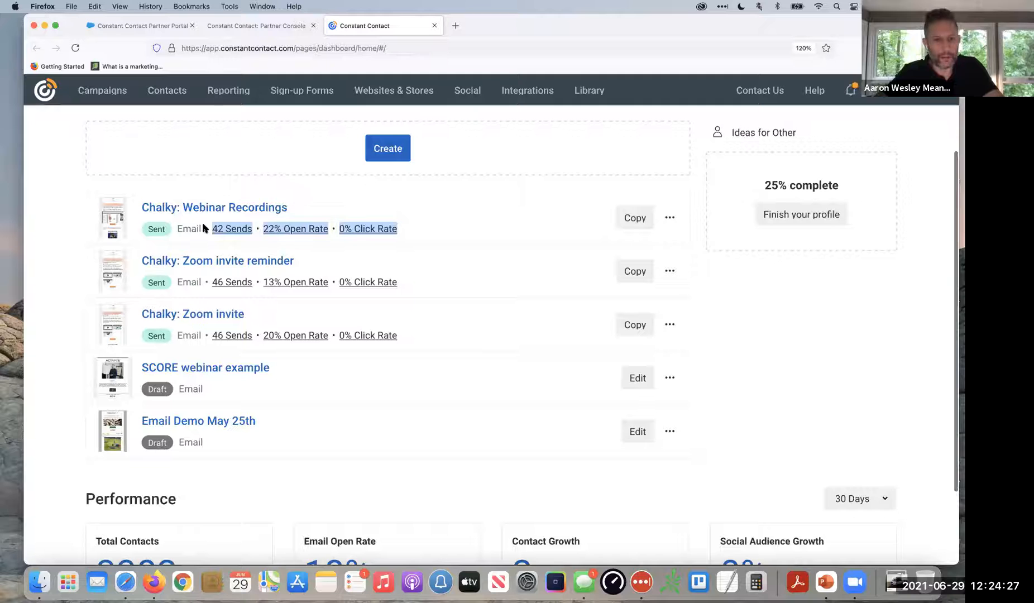
{"action": "left_click", "coordinate": [448, 228]}
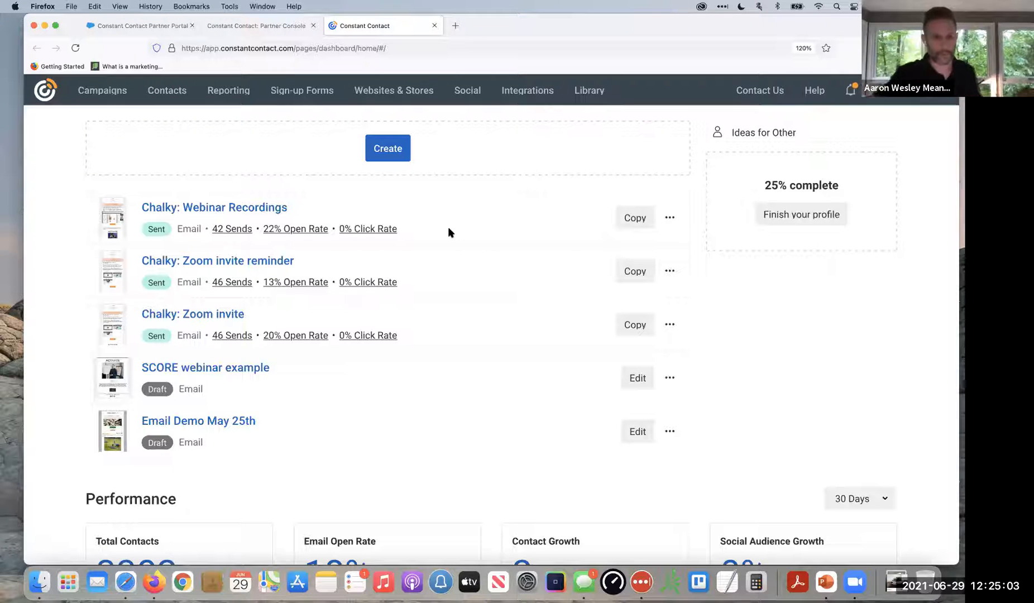
Create a new campaign from the dashboard, choosing Email as the campaign type.
{"action": "scroll", "coordinate": [226, 238], "scroll_direction": "up", "scroll_amount": 1}
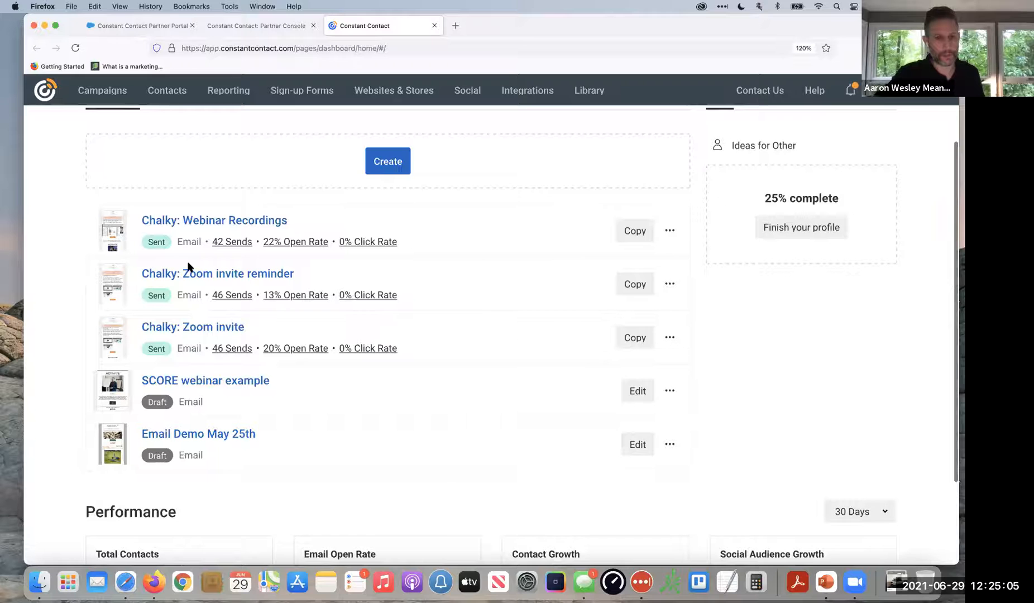
{"action": "scroll", "coordinate": [225, 304], "scroll_direction": "up", "scroll_amount": 3}
{"action": "scroll", "coordinate": [225, 305], "scroll_direction": "down", "scroll_amount": 3}
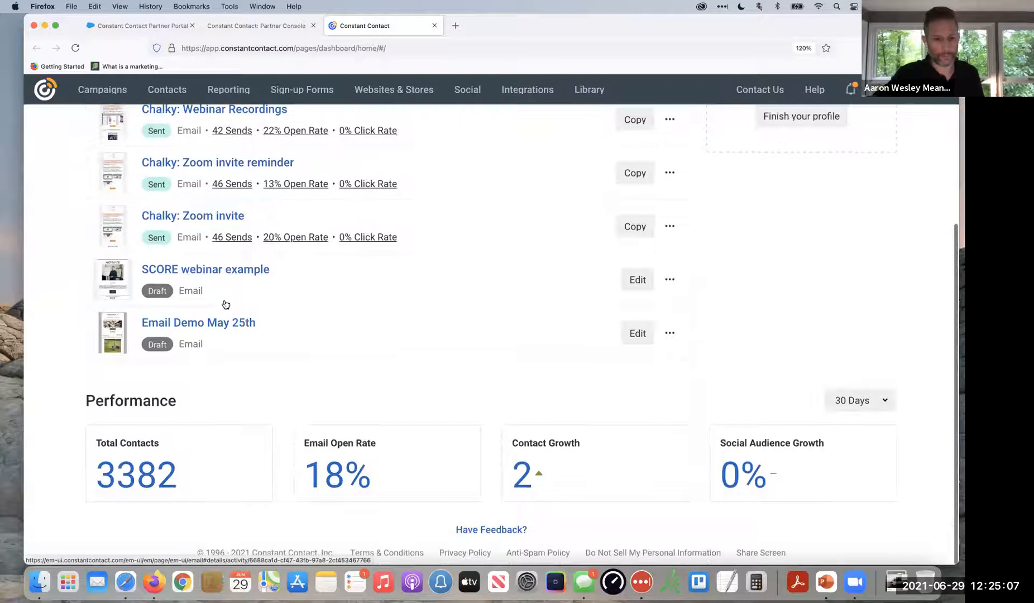
{"action": "scroll", "coordinate": [224, 303], "scroll_direction": "up", "scroll_amount": 2}
{"action": "scroll", "coordinate": [541, 304], "scroll_direction": "up", "scroll_amount": 2}
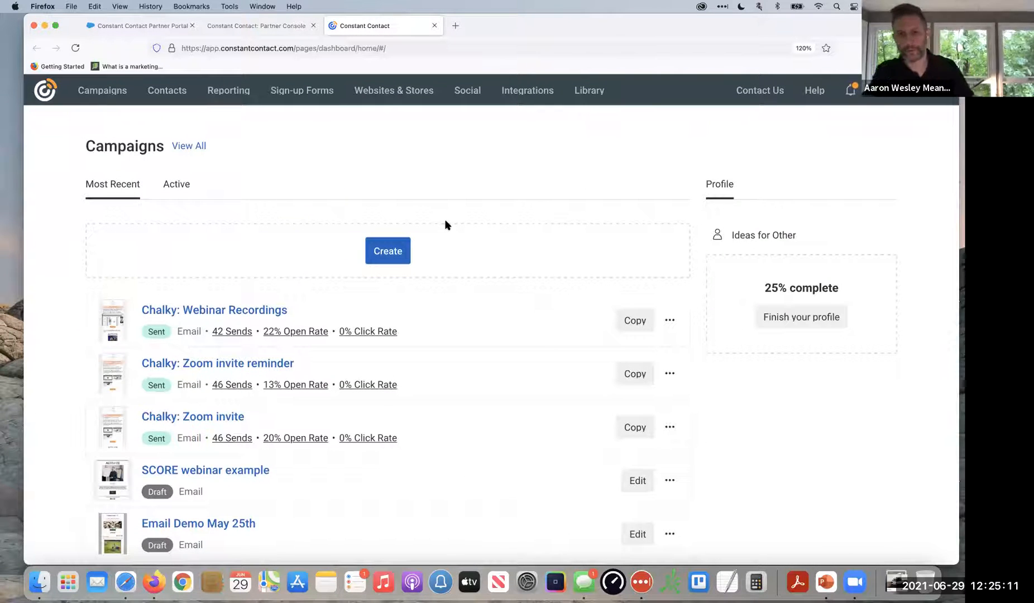
{"action": "left_click", "coordinate": [404, 249]}
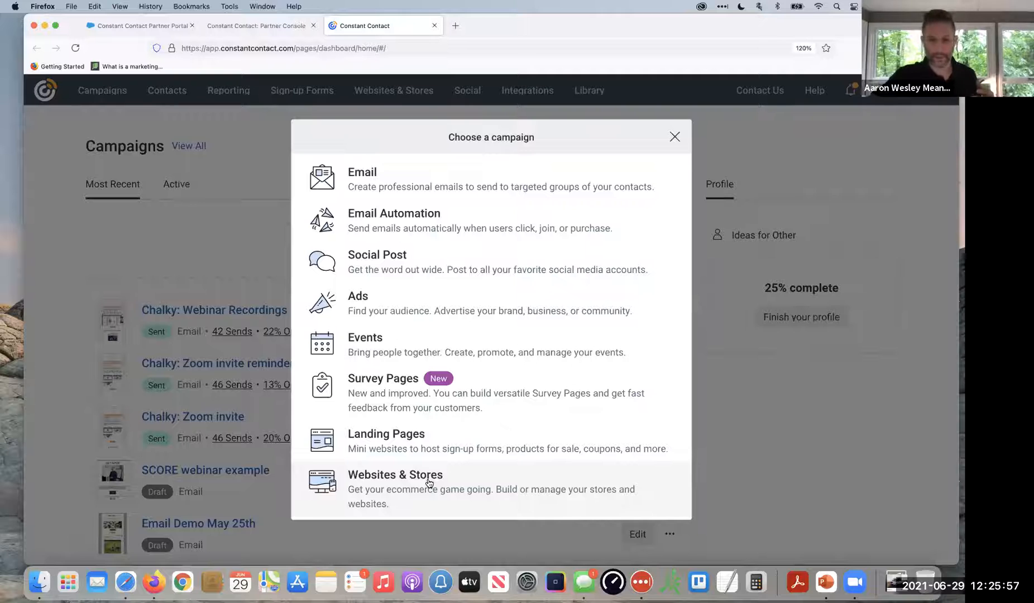
{"action": "left_click", "coordinate": [452, 177]}
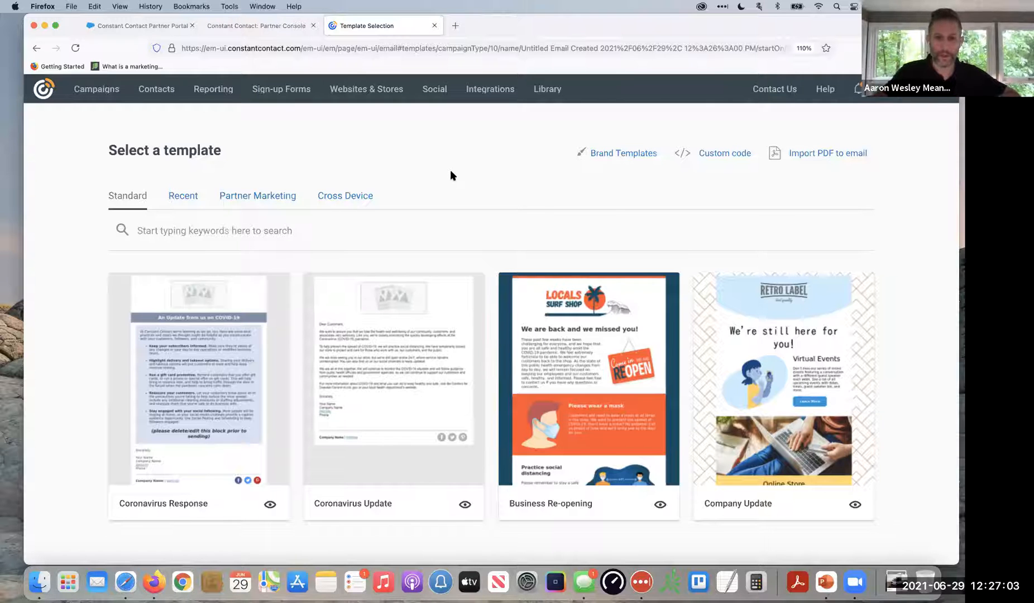
Browse the Standard email template gallery, looking through the business, holiday, newsletter and event designs, and return to its beginning.
{"action": "scroll", "coordinate": [487, 224], "scroll_direction": "down", "scroll_amount": 3}
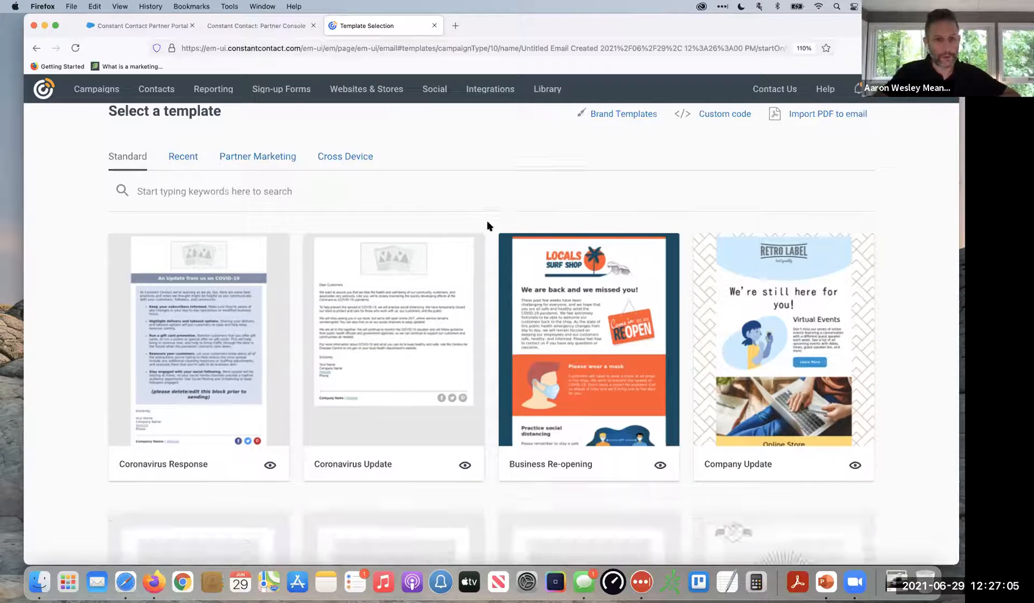
{"action": "scroll", "coordinate": [487, 225], "scroll_direction": "down", "scroll_amount": 3}
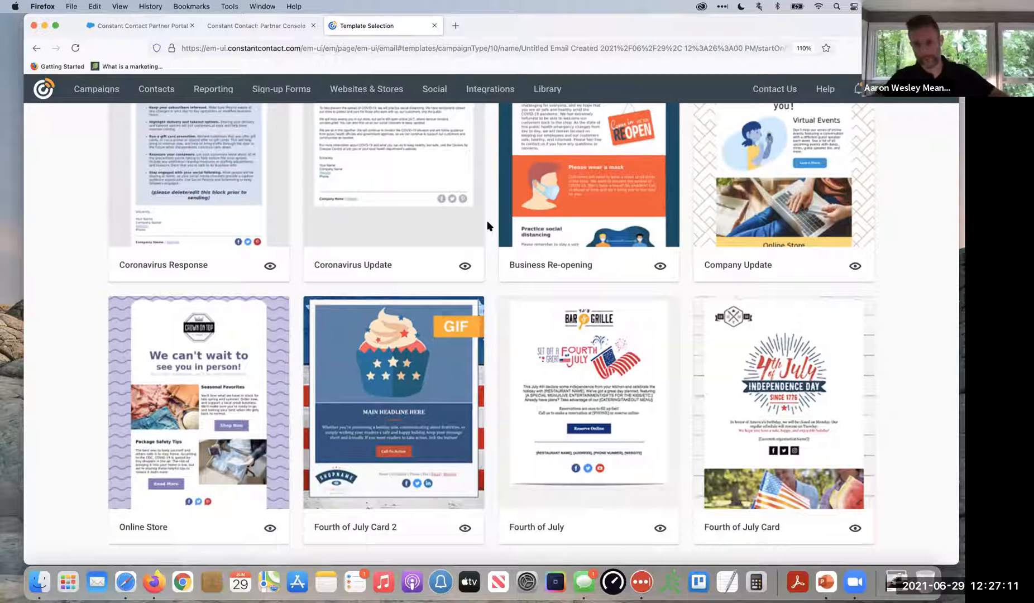
{"action": "scroll", "coordinate": [487, 224], "scroll_direction": "down", "scroll_amount": 7}
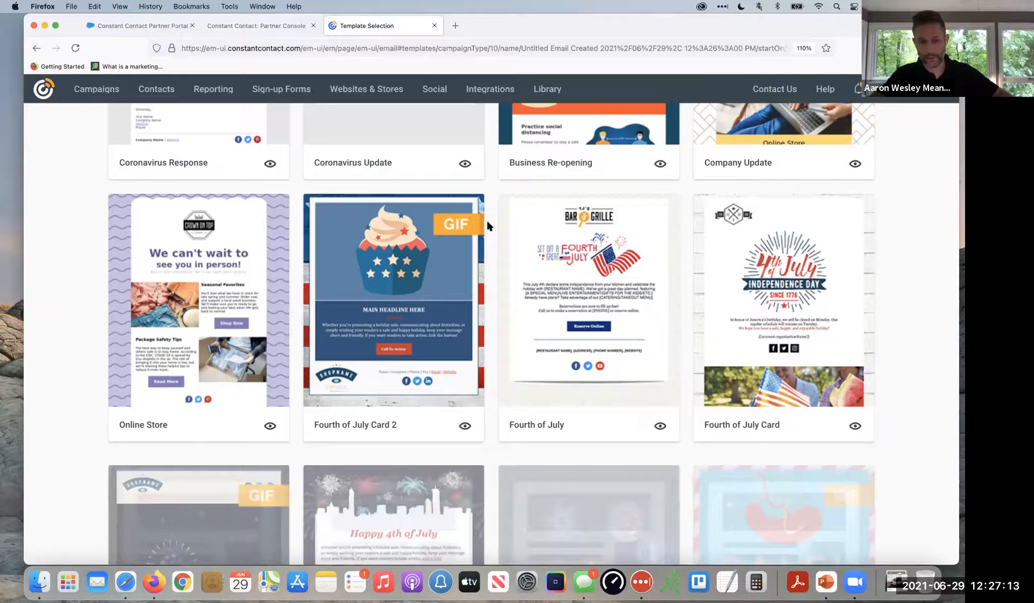
{"action": "scroll", "coordinate": [487, 224], "scroll_direction": "up", "scroll_amount": 3}
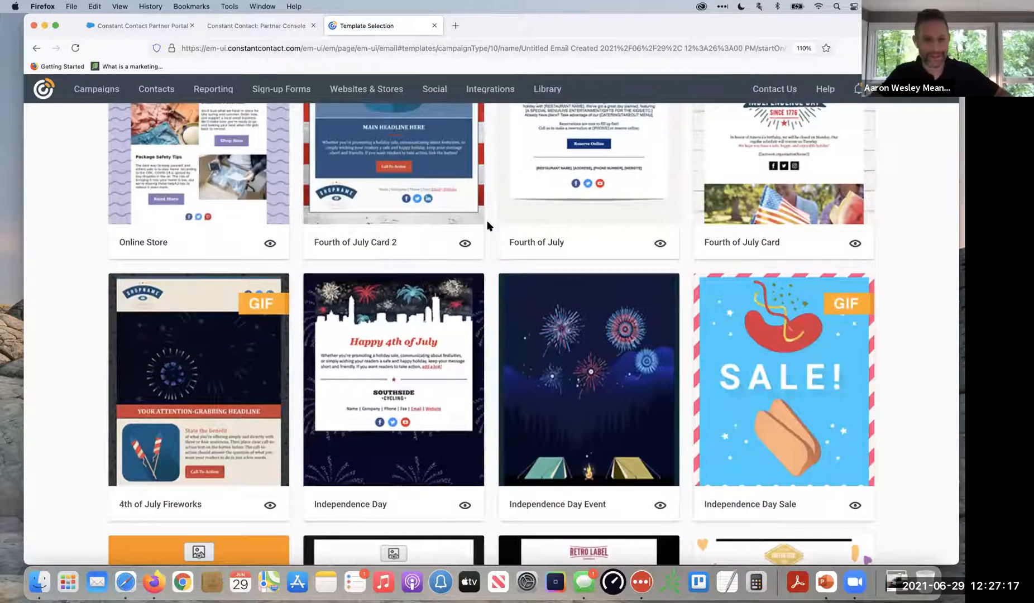
{"action": "scroll", "coordinate": [487, 224], "scroll_direction": "down", "scroll_amount": 8}
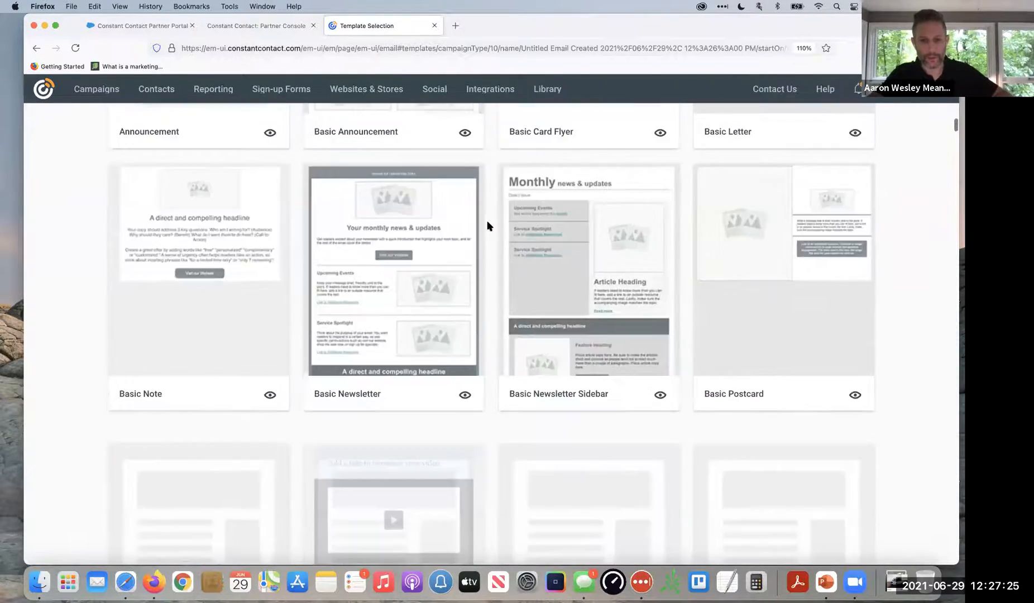
{"action": "scroll", "coordinate": [487, 226], "scroll_direction": "down", "scroll_amount": 12}
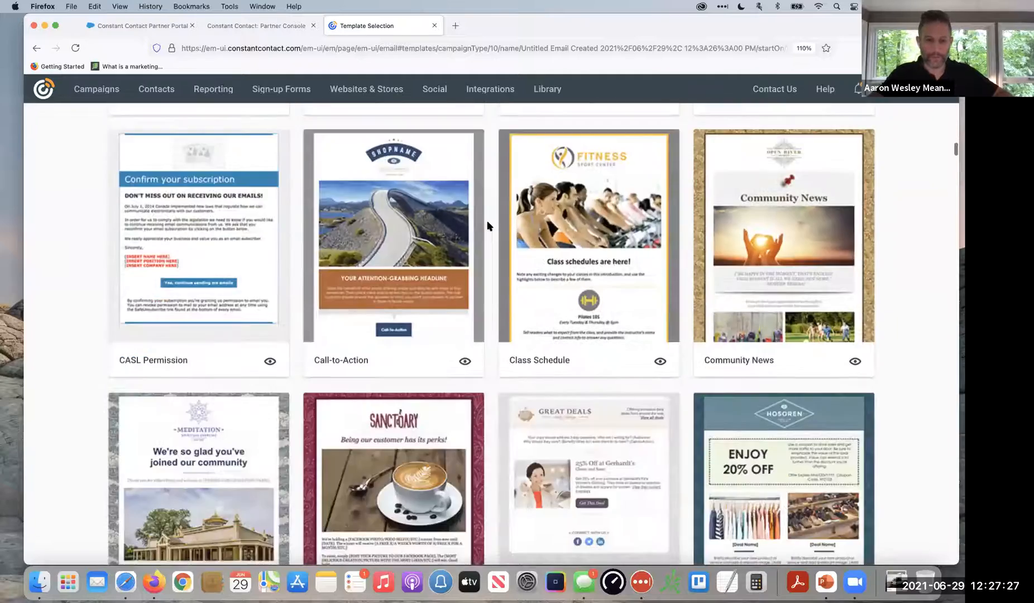
{"action": "scroll", "coordinate": [487, 226], "scroll_direction": "down", "scroll_amount": 7}
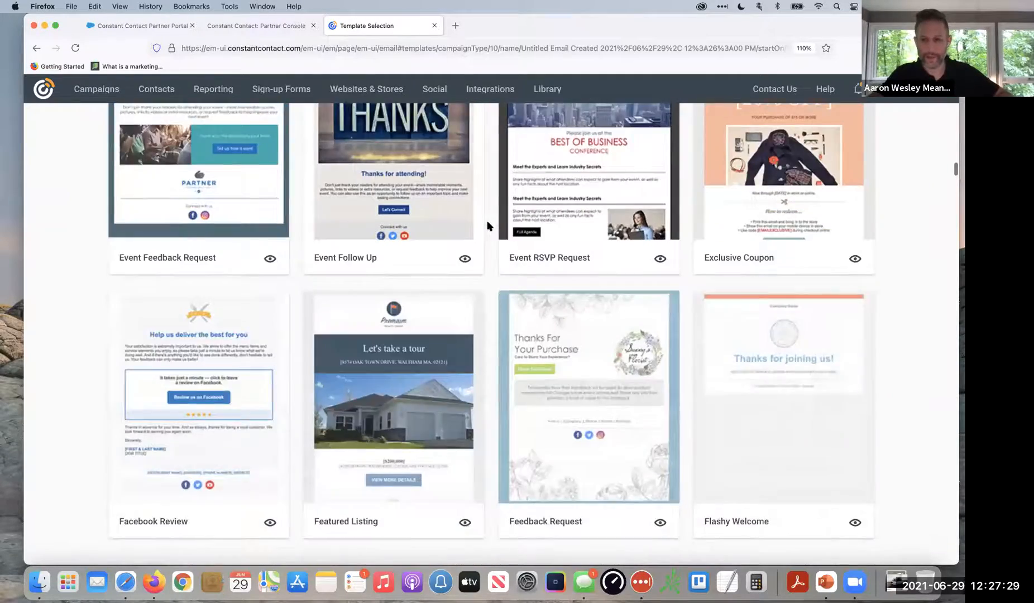
{"action": "scroll", "coordinate": [487, 225], "scroll_direction": "down", "scroll_amount": 4}
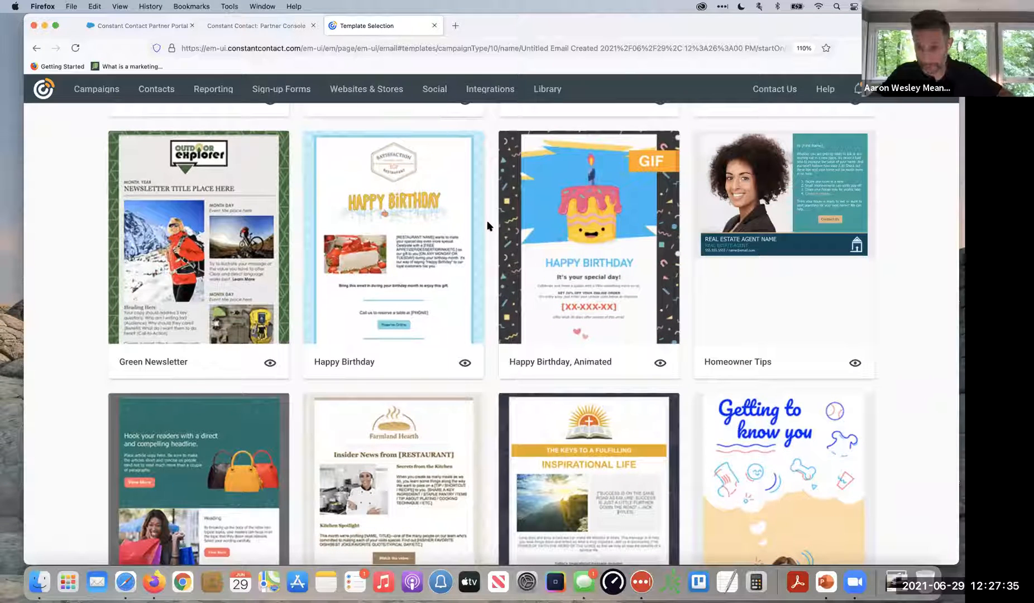
{"action": "scroll", "coordinate": [487, 226], "scroll_direction": "down", "scroll_amount": 5}
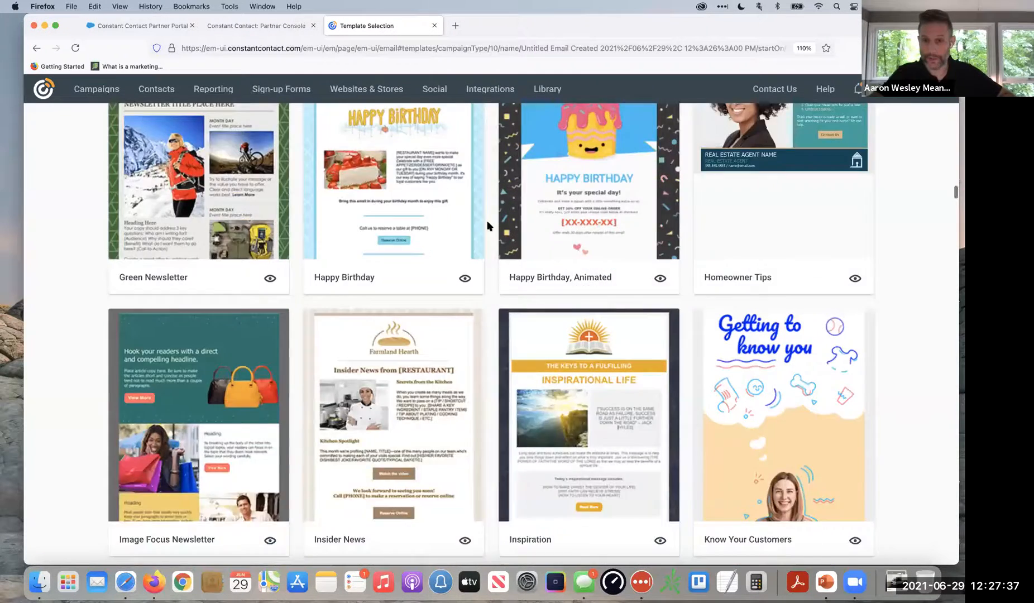
{"action": "scroll", "coordinate": [488, 225], "scroll_direction": "down", "scroll_amount": 12}
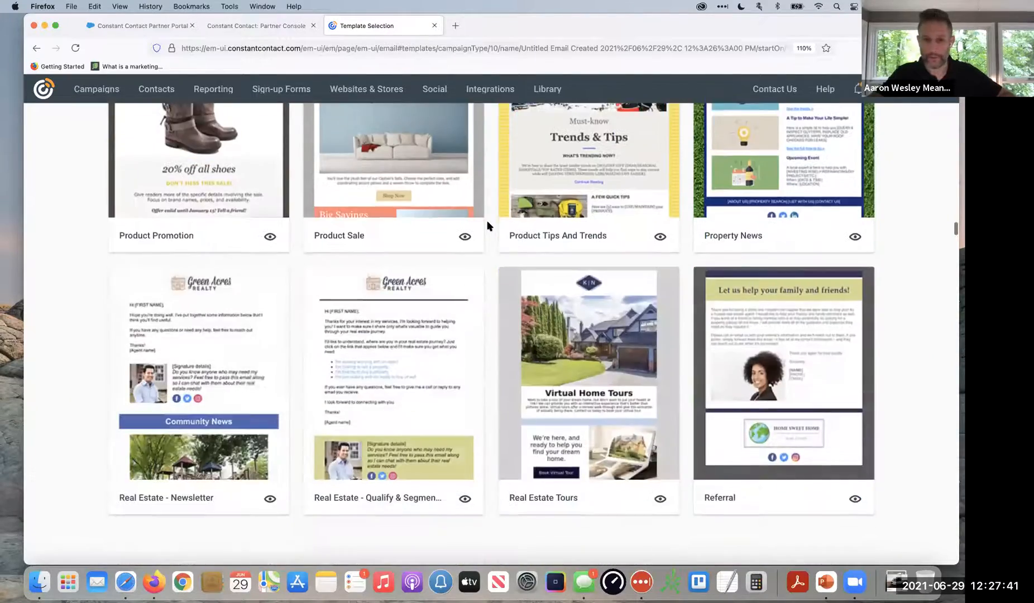
{"action": "scroll", "coordinate": [487, 225], "scroll_direction": "down", "scroll_amount": 1}
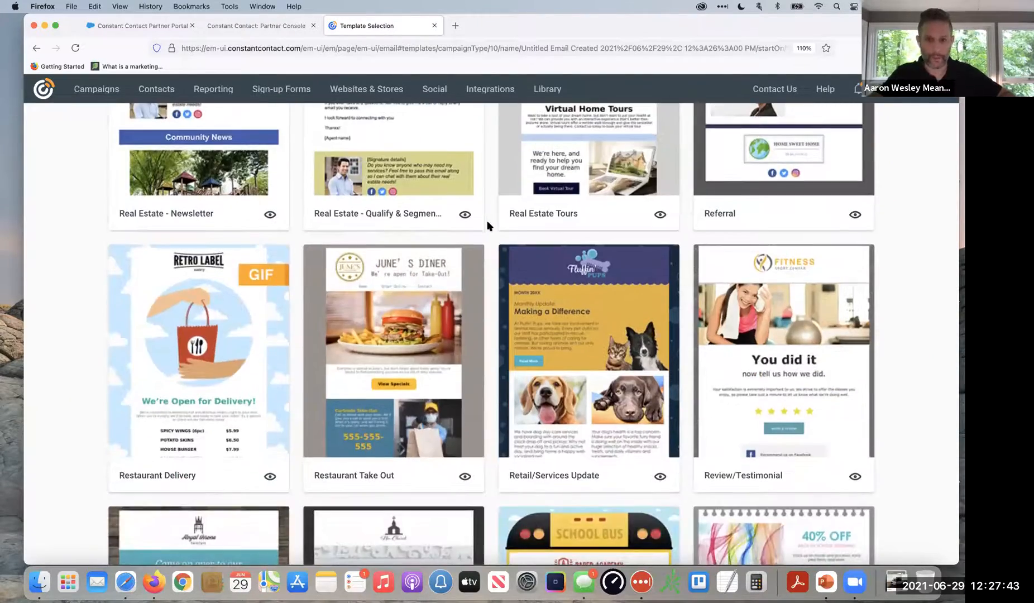
{"action": "scroll", "coordinate": [487, 226], "scroll_direction": "up", "scroll_amount": 3}
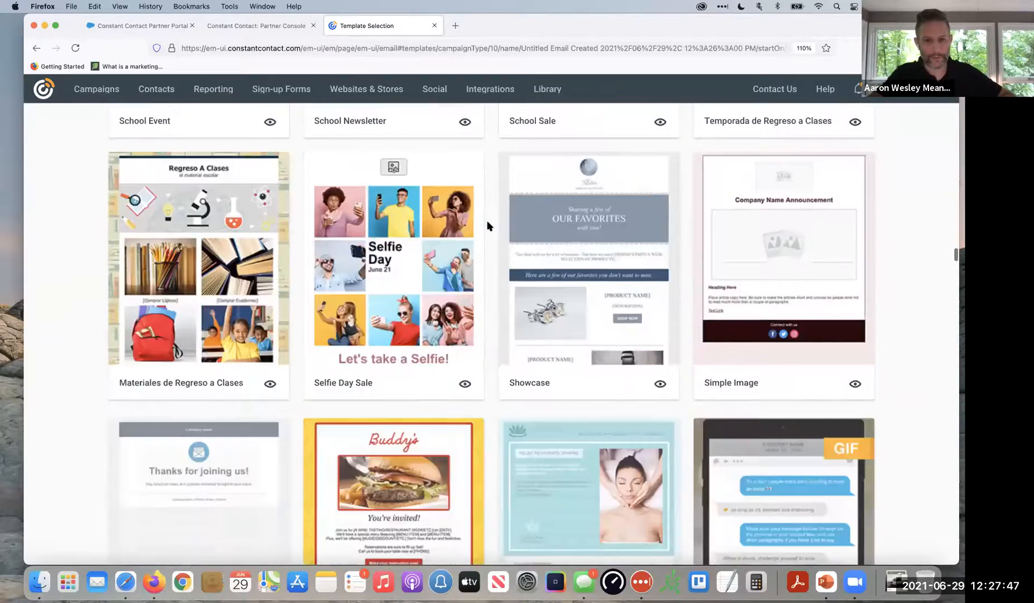
{"action": "scroll", "coordinate": [487, 226], "scroll_direction": "down", "scroll_amount": 7}
{"action": "scroll", "coordinate": [487, 225], "scroll_direction": "down", "scroll_amount": 8}
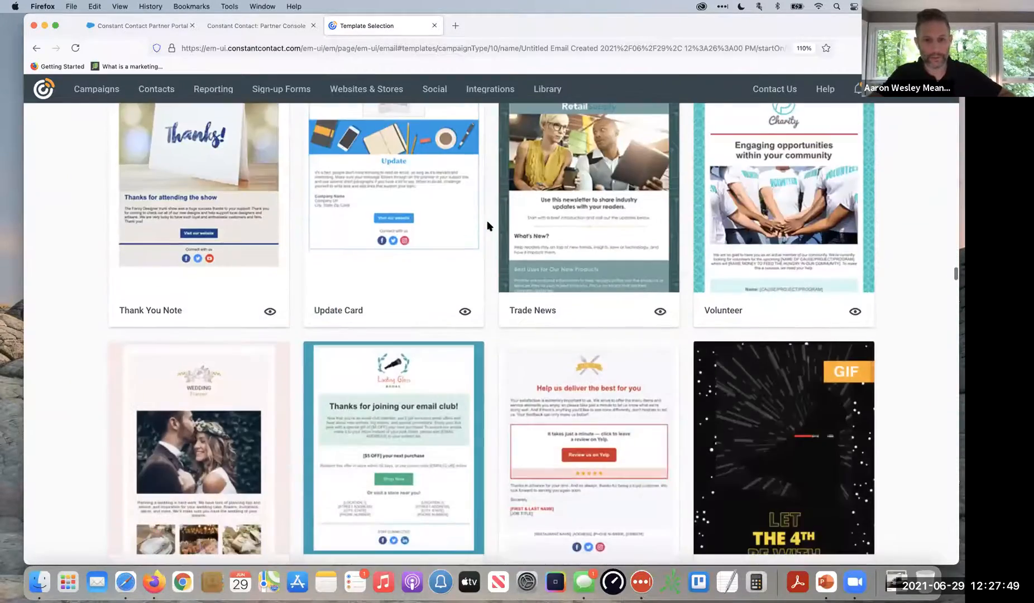
{"action": "scroll", "coordinate": [487, 226], "scroll_direction": "down", "scroll_amount": 4}
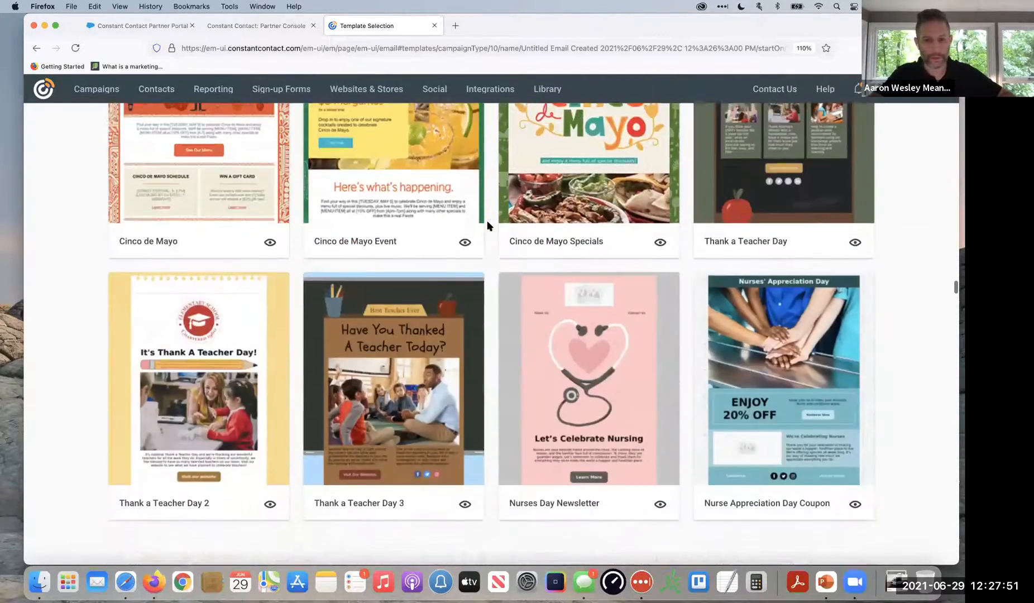
{"action": "scroll", "coordinate": [487, 225], "scroll_direction": "down", "scroll_amount": 6}
{"action": "scroll", "coordinate": [487, 225], "scroll_direction": "down", "scroll_amount": 9}
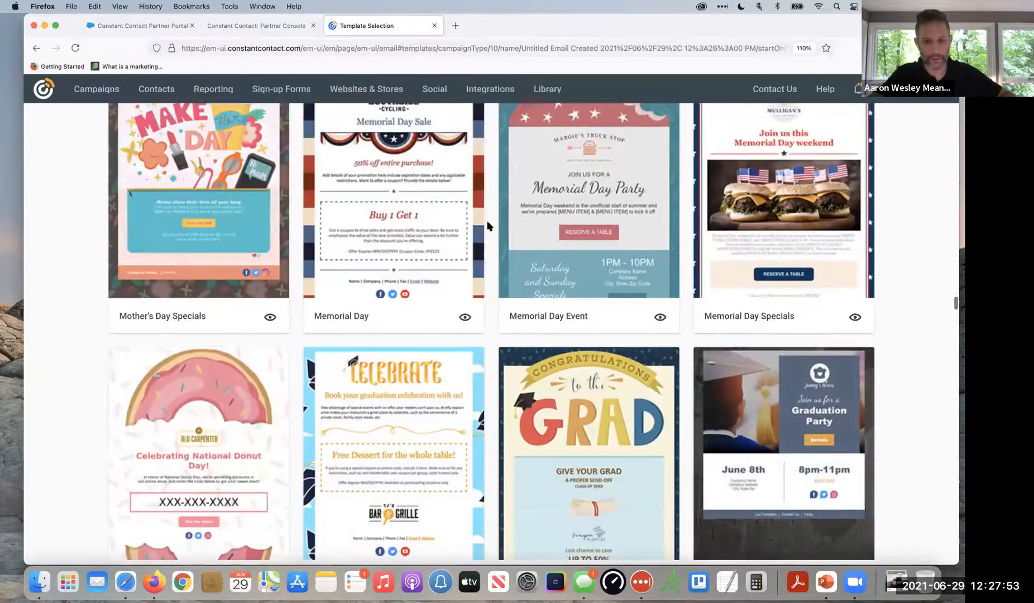
{"action": "scroll", "coordinate": [487, 226], "scroll_direction": "down", "scroll_amount": 10}
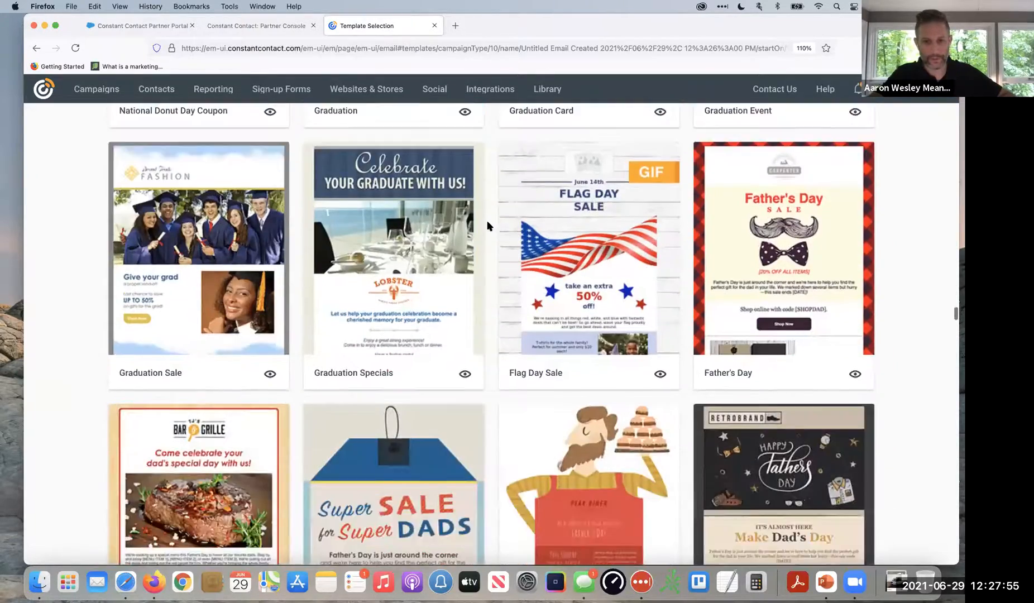
{"action": "scroll", "coordinate": [487, 226], "scroll_direction": "down", "scroll_amount": 7}
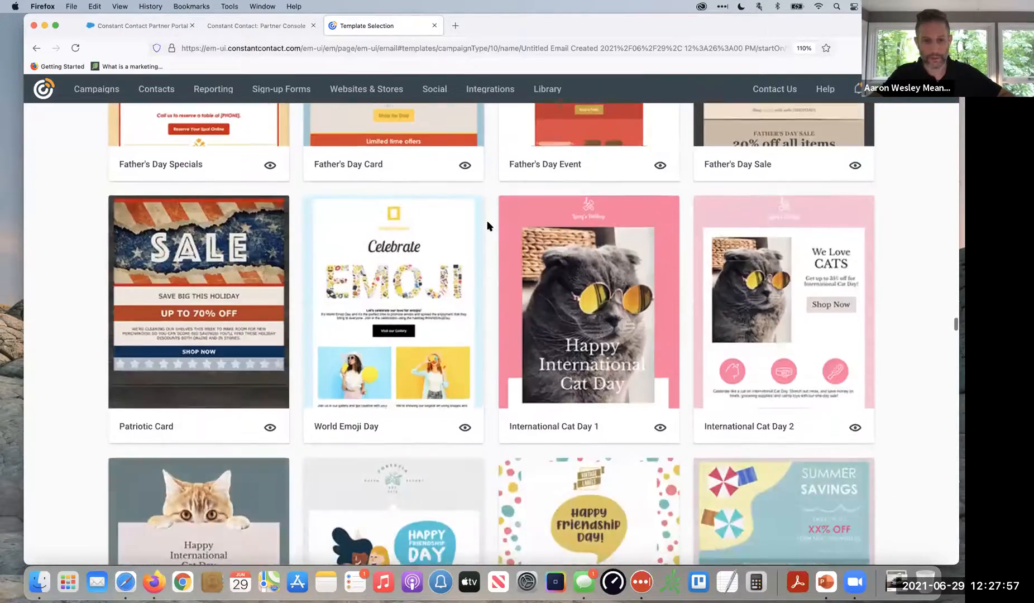
{"action": "scroll", "coordinate": [487, 226], "scroll_direction": "up", "scroll_amount": 20}
{"action": "scroll", "coordinate": [488, 226], "scroll_direction": "up", "scroll_amount": 20}
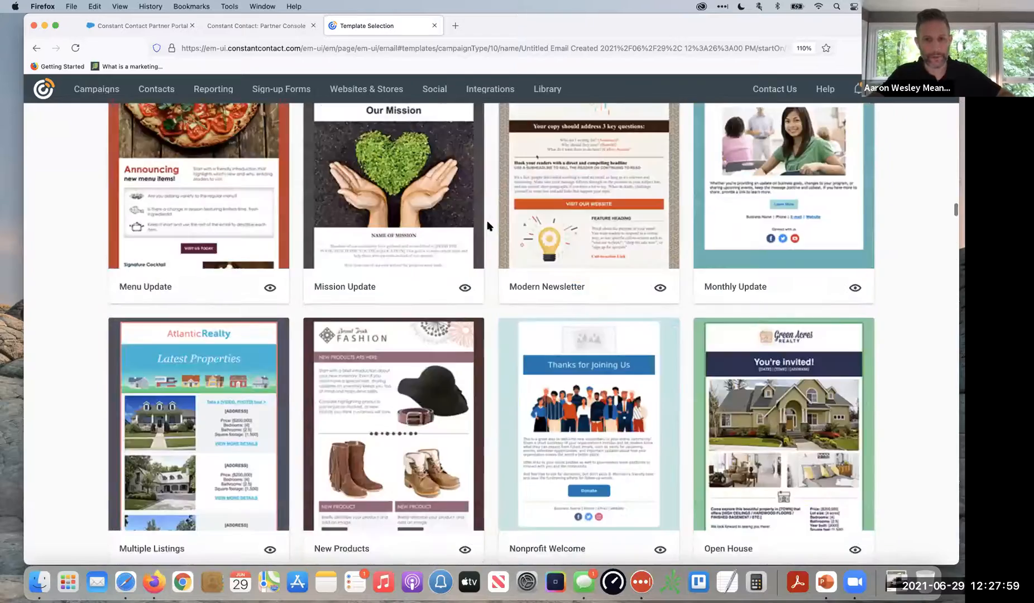
{"action": "scroll", "coordinate": [487, 226], "scroll_direction": "up", "scroll_amount": 20}
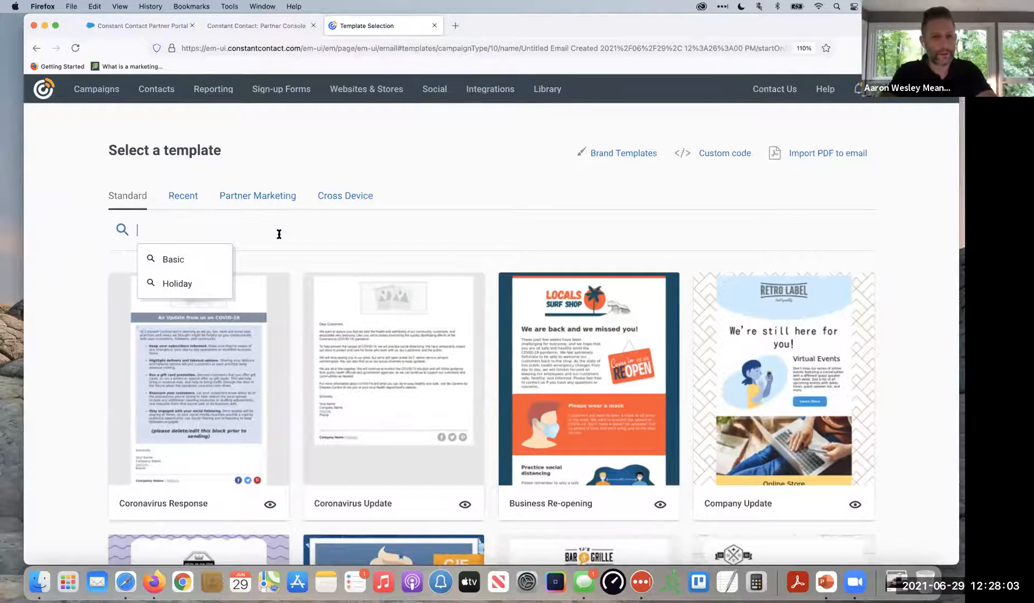
Search the Standard templates for "christmas", look through the designs found, and clear the search.
{"action": "key", "text": "BackSpace"}
{"action": "type", "text": "stmas"}
{"action": "scroll", "coordinate": [465, 387], "scroll_direction": "down", "scroll_amount": 2}
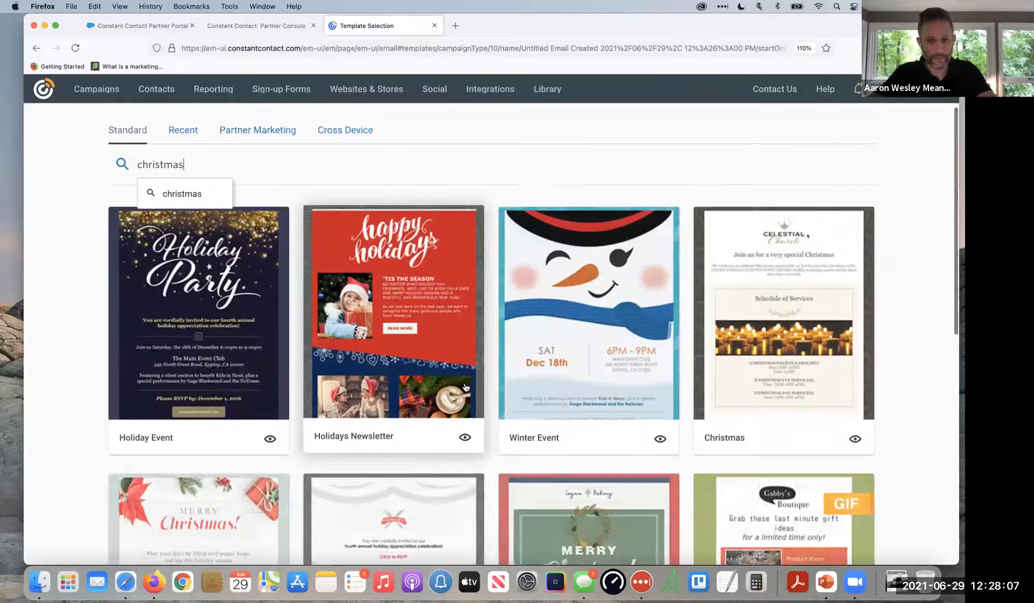
{"action": "scroll", "coordinate": [466, 387], "scroll_direction": "down", "scroll_amount": 10}
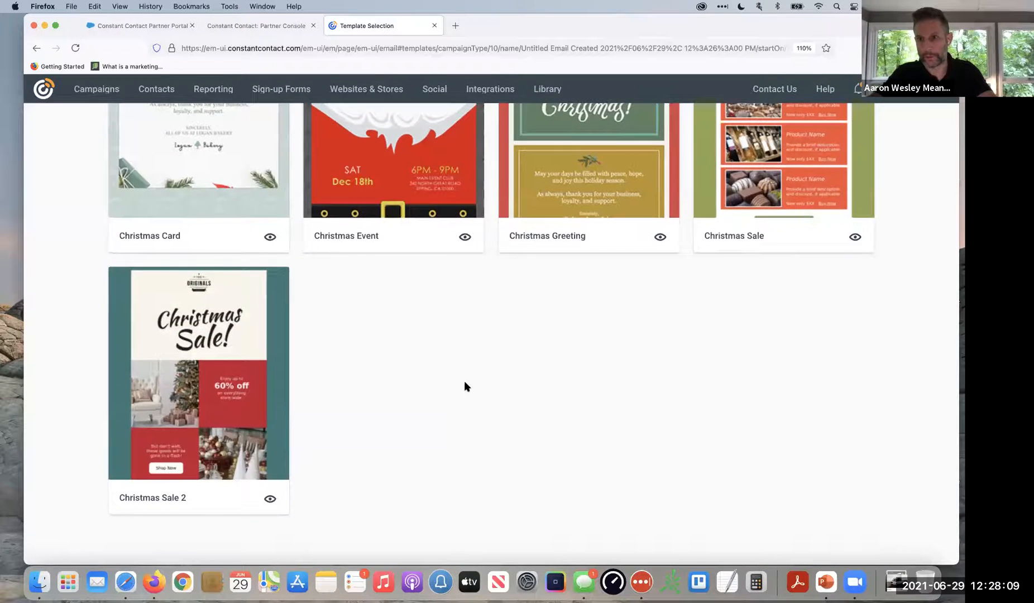
{"action": "scroll", "coordinate": [465, 384], "scroll_direction": "up", "scroll_amount": 11}
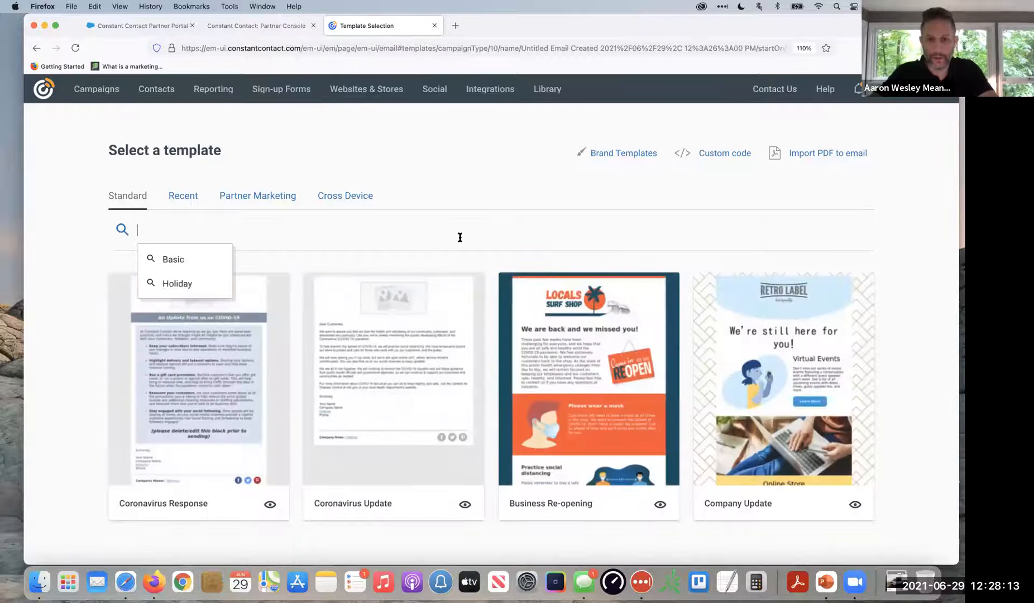
{"action": "left_click", "coordinate": [58, 330]}
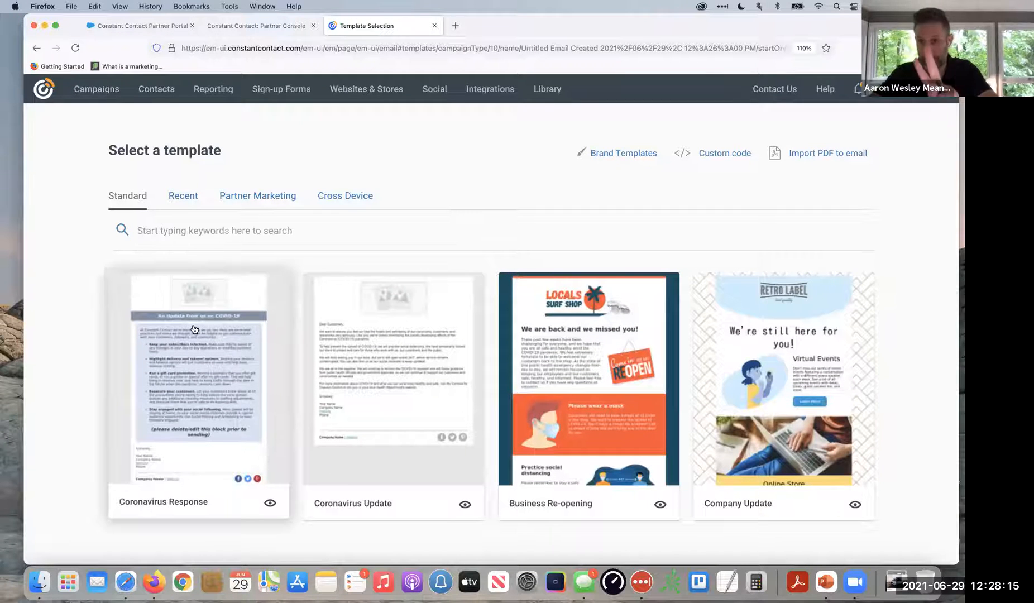
Browse the Standard gallery past the Independence Day designs to the Basic layouts, examine those, and return to the beginning.
{"action": "scroll", "coordinate": [369, 376], "scroll_direction": "down", "scroll_amount": 20}
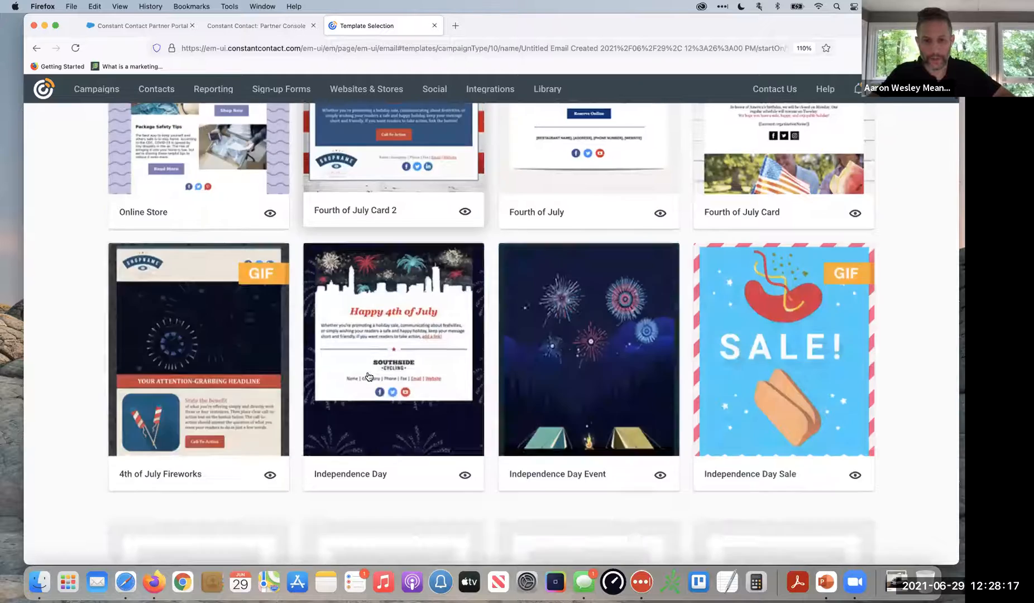
{"action": "scroll", "coordinate": [369, 377], "scroll_direction": "down", "scroll_amount": 12}
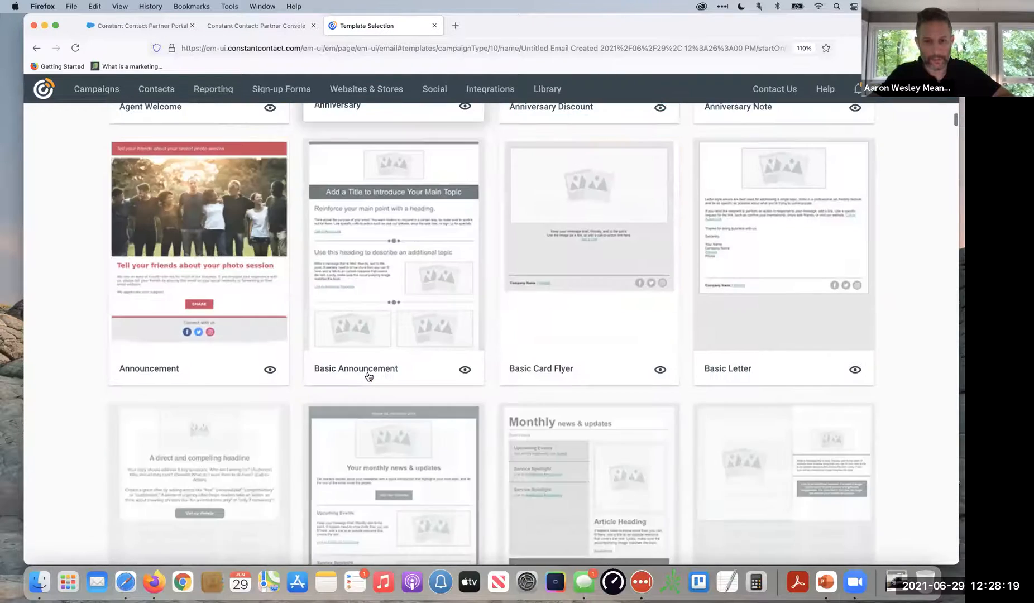
{"action": "scroll", "coordinate": [369, 377], "scroll_direction": "down", "scroll_amount": 2}
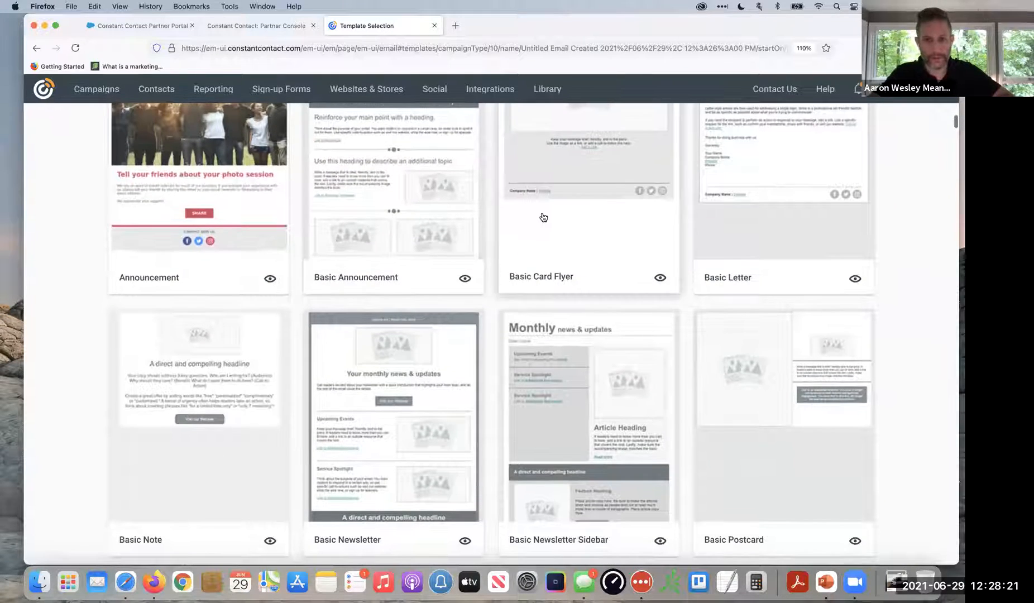
{"action": "scroll", "coordinate": [746, 192], "scroll_direction": "up", "scroll_amount": 1}
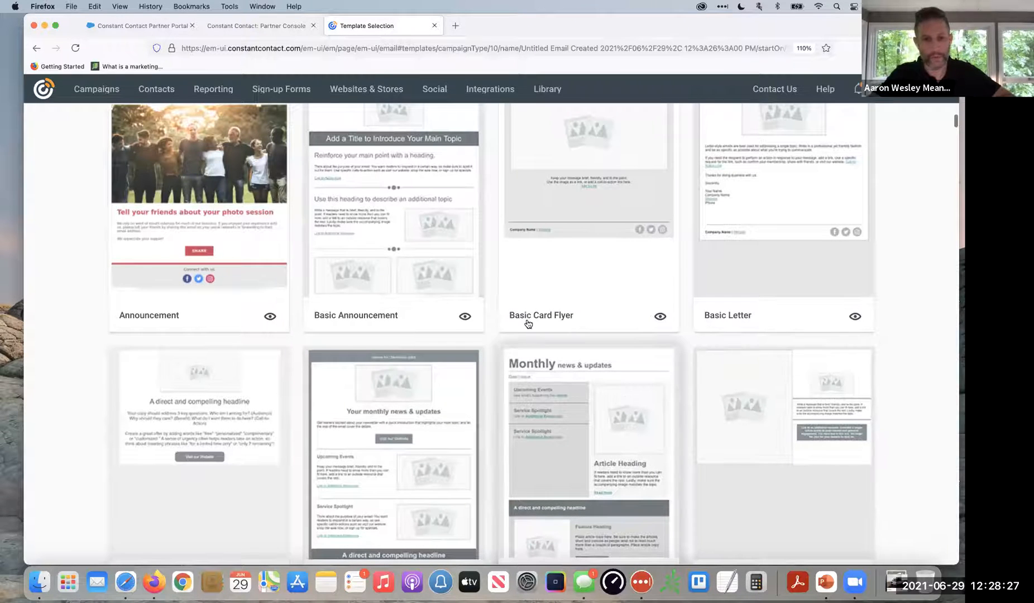
{"action": "scroll", "coordinate": [460, 288], "scroll_direction": "up", "scroll_amount": 2}
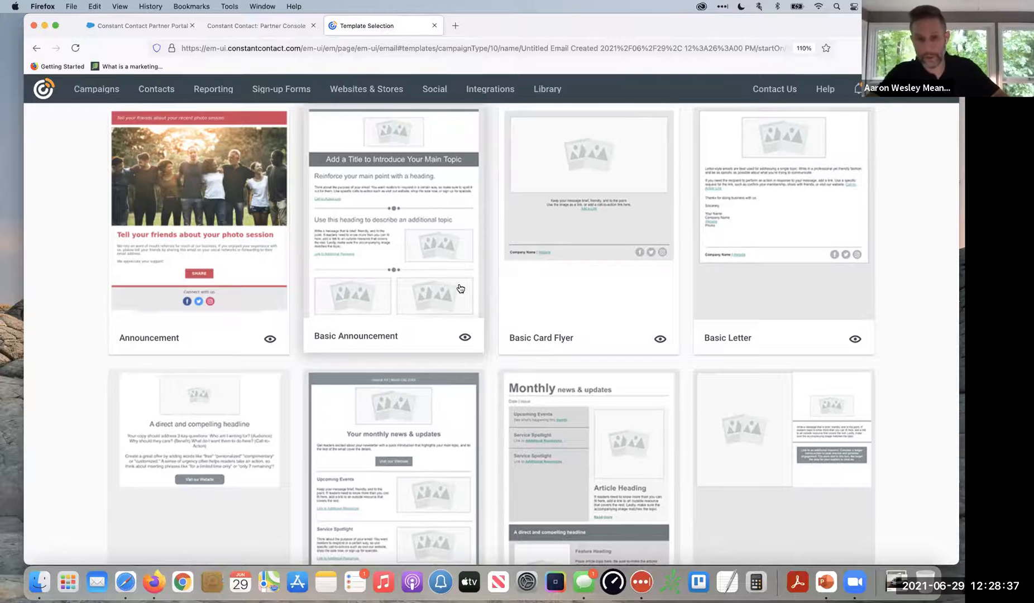
{"action": "scroll", "coordinate": [461, 288], "scroll_direction": "up", "scroll_amount": 15}
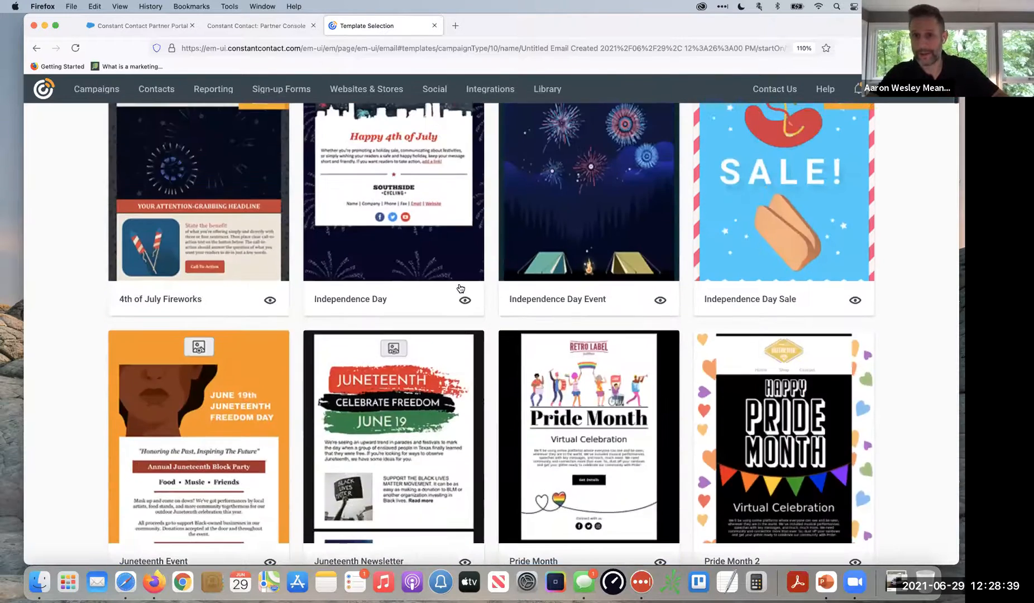
{"action": "scroll", "coordinate": [461, 289], "scroll_direction": "up", "scroll_amount": 10}
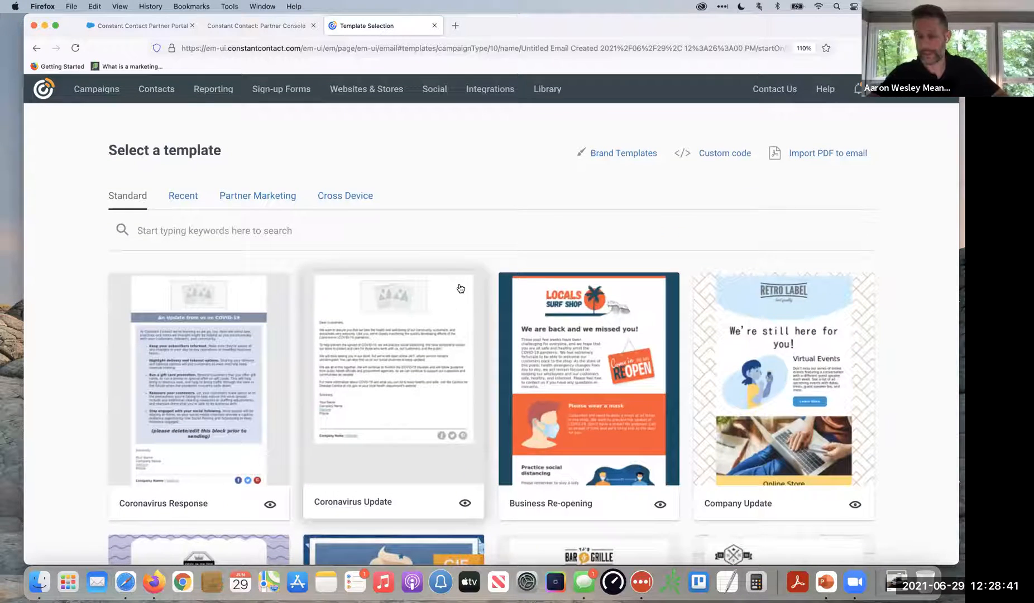
Open the brand template builder and generate a branded email from the website activatebiz.com.
{"action": "left_click", "coordinate": [615, 153]}
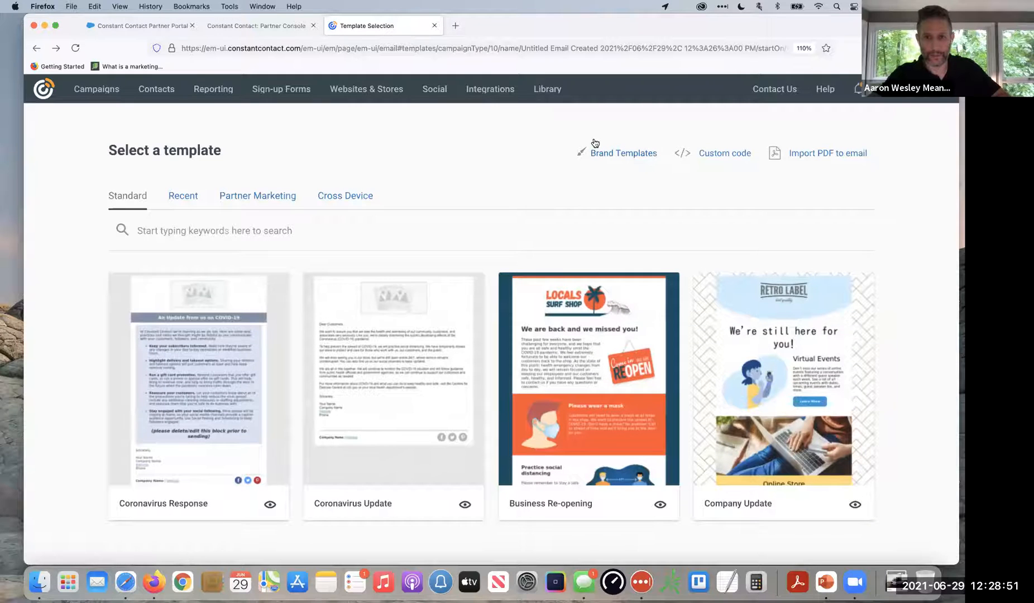
{"action": "left_click", "coordinate": [631, 152]}
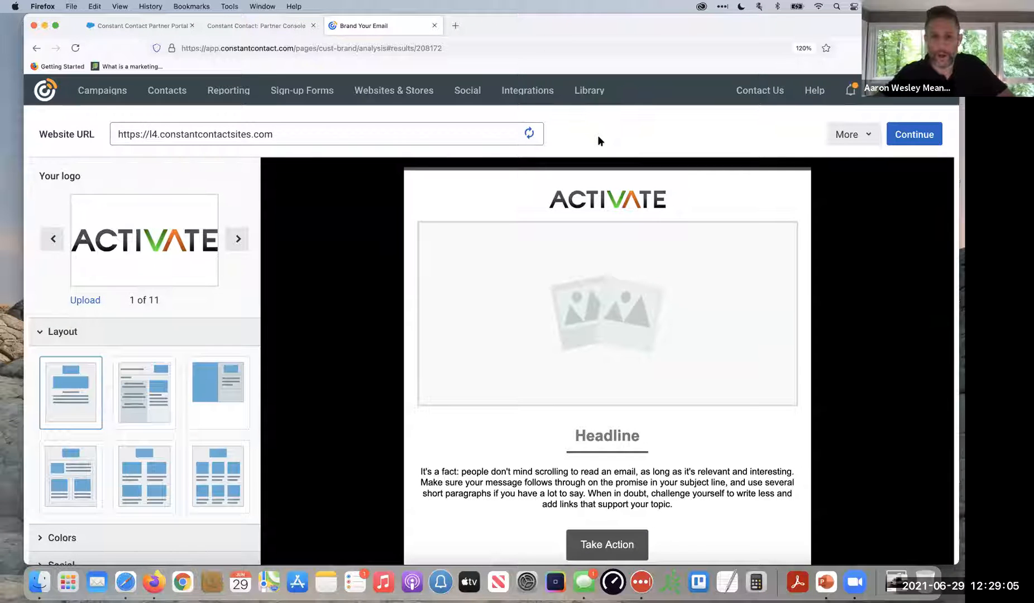
{"action": "triple_click", "coordinate": [165, 127]}
{"action": "type", "text": "ac"}
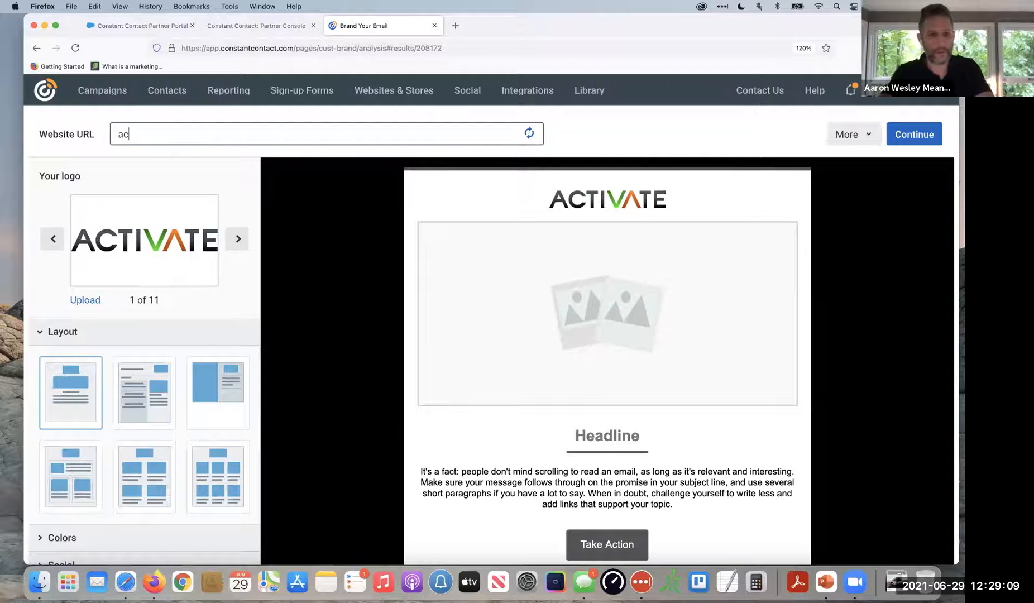
{"action": "type", "text": "tivatedc.com"}
{"action": "key", "text": "Return"}
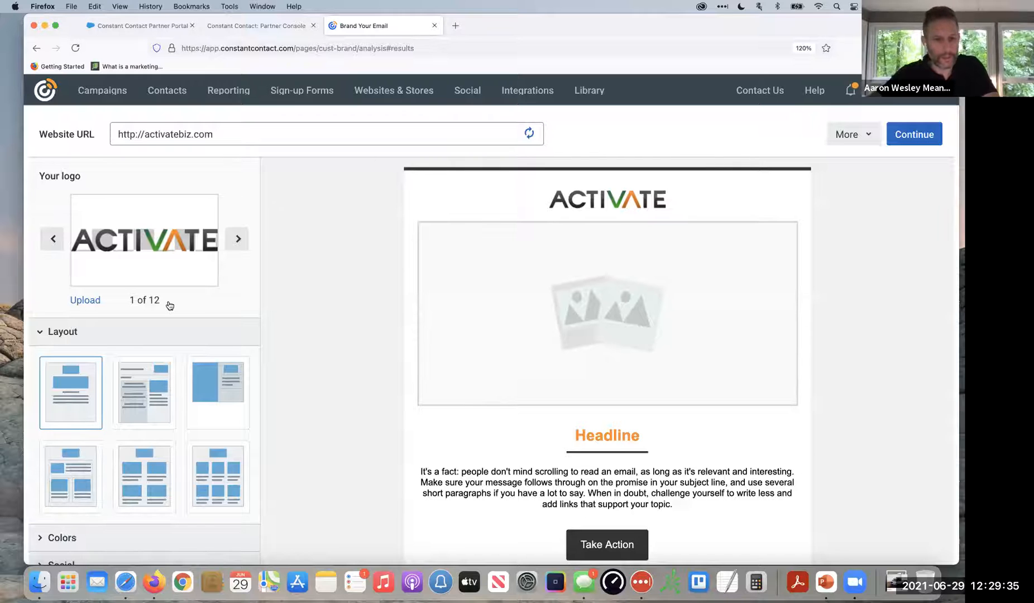
Try the Monthly news & updates layout on the branded template and review its full preview.
{"action": "scroll", "coordinate": [513, 338], "scroll_direction": "down", "scroll_amount": 4}
{"action": "scroll", "coordinate": [513, 338], "scroll_direction": "up", "scroll_amount": 3}
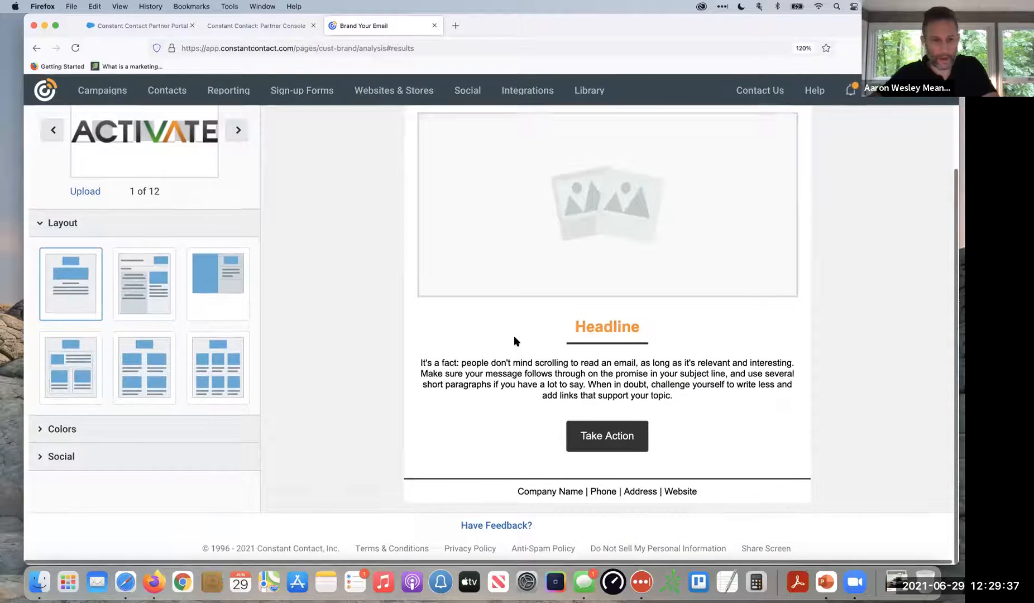
{"action": "left_click", "coordinate": [147, 352]}
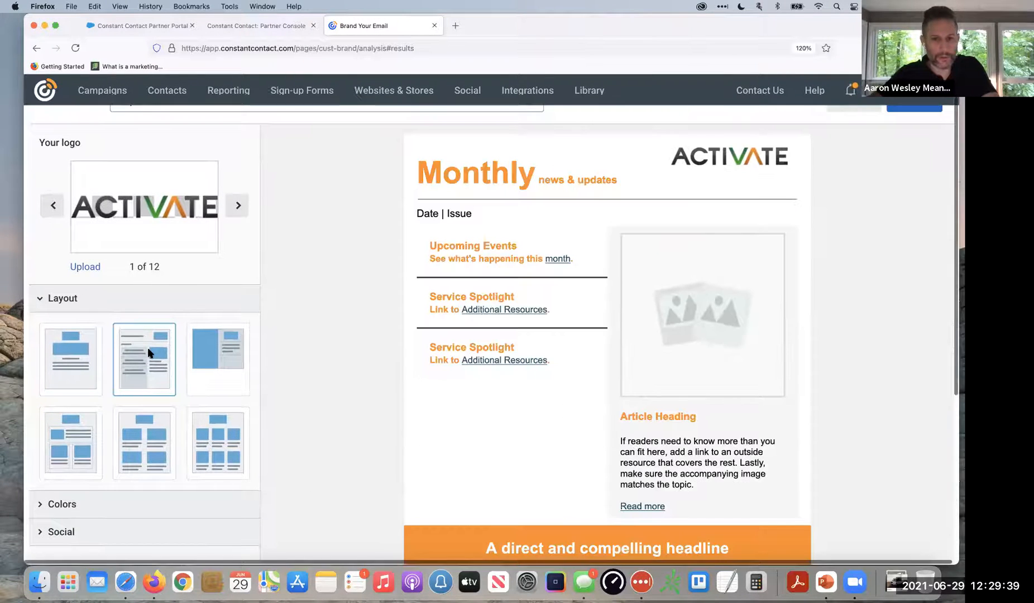
{"action": "scroll", "coordinate": [382, 385], "scroll_direction": "down", "scroll_amount": 5}
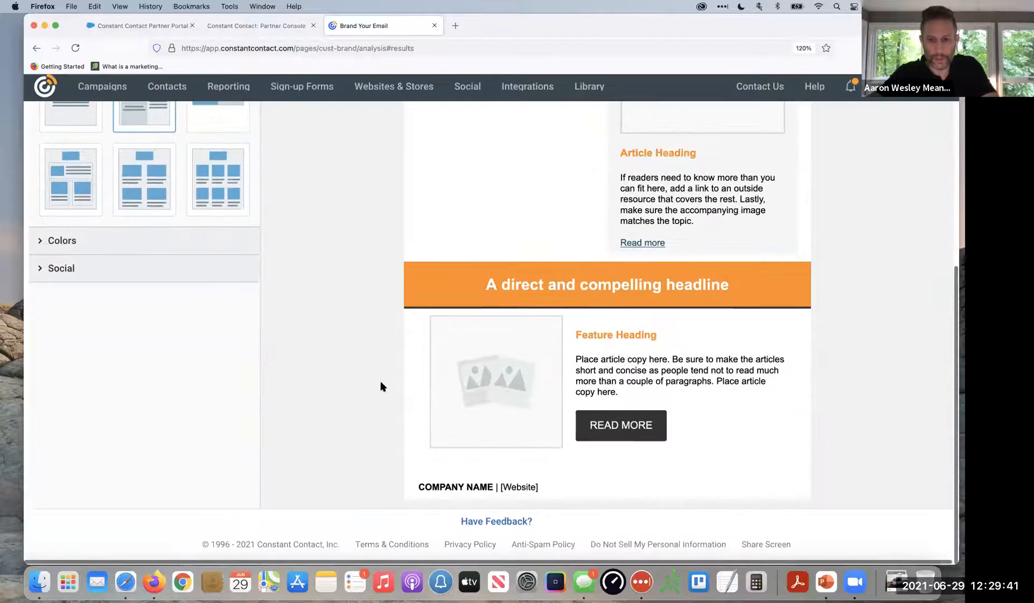
{"action": "scroll", "coordinate": [380, 386], "scroll_direction": "up", "scroll_amount": 3}
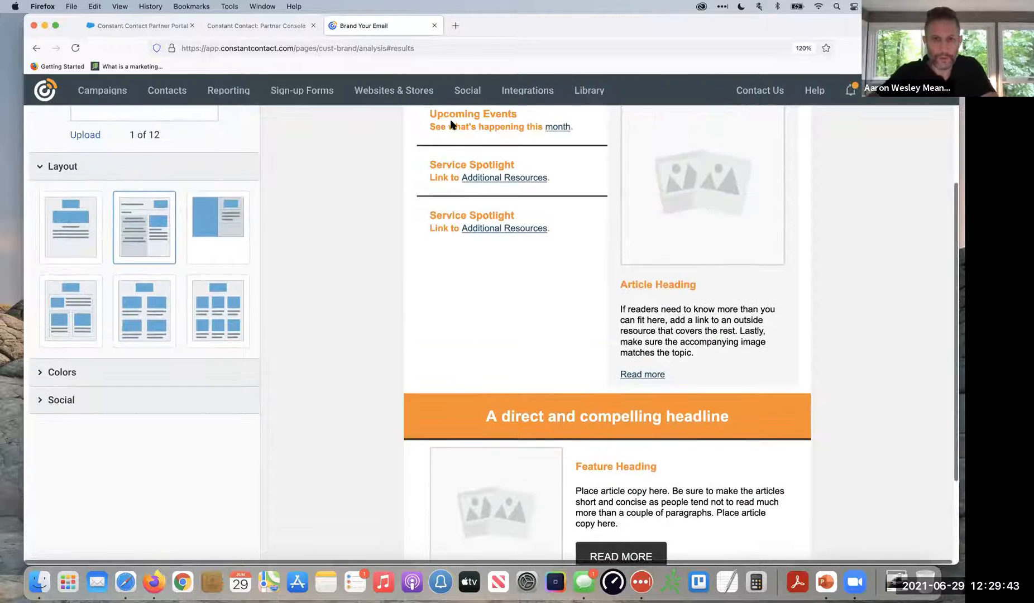
Open activatebiz.com in a new browser tab, look over its homepage branding, and return to the Brand Your Email page.
{"action": "left_click", "coordinate": [456, 26]}
{"action": "type", "text": "act"}
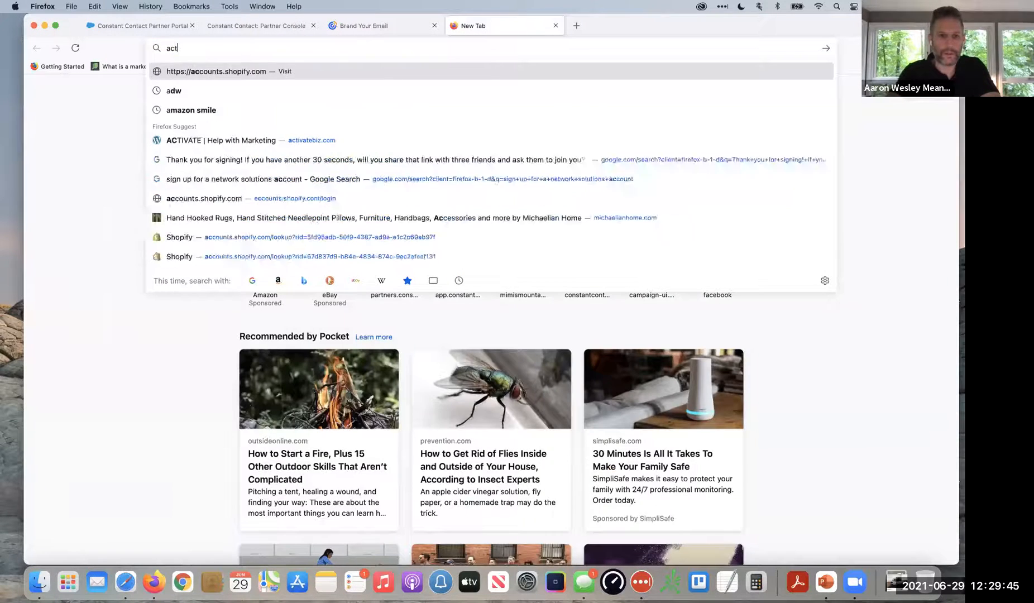
{"action": "type", "text": "ivatebiz.com"}
{"action": "key", "text": "Return"}
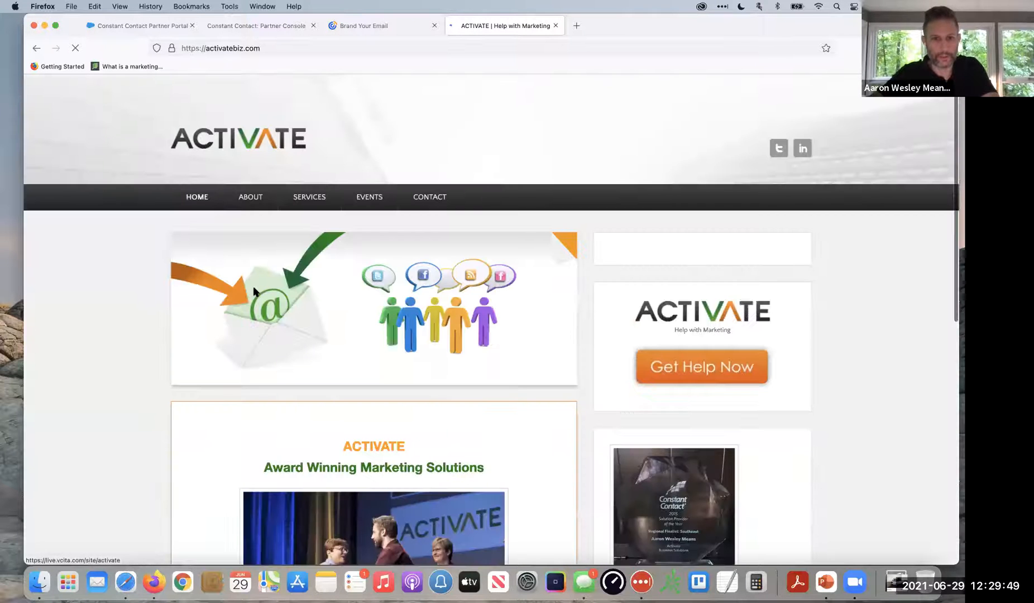
{"action": "scroll", "coordinate": [153, 324], "scroll_direction": "down", "scroll_amount": 5}
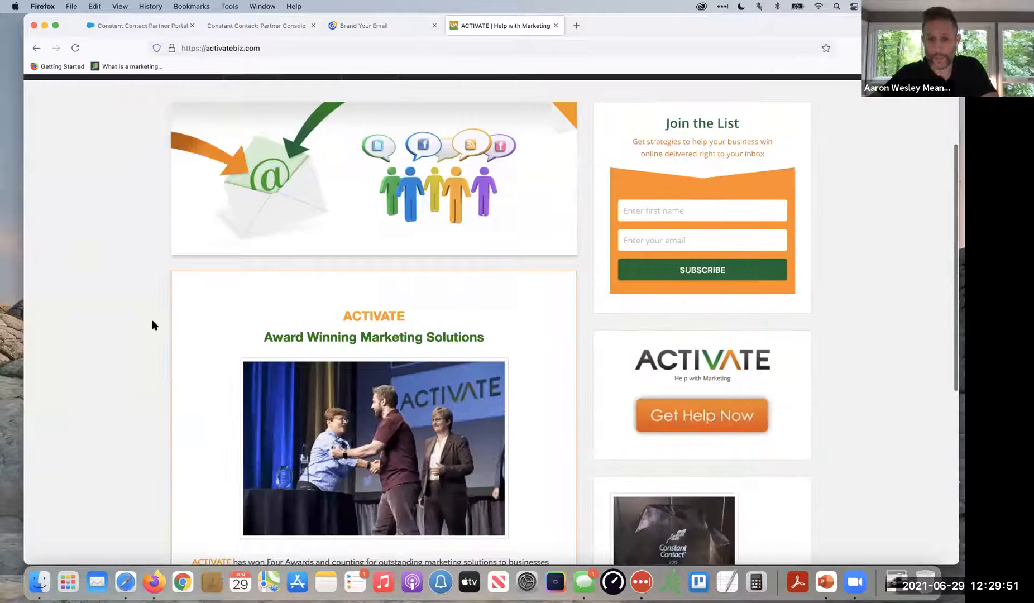
{"action": "scroll", "coordinate": [152, 325], "scroll_direction": "down", "scroll_amount": 5}
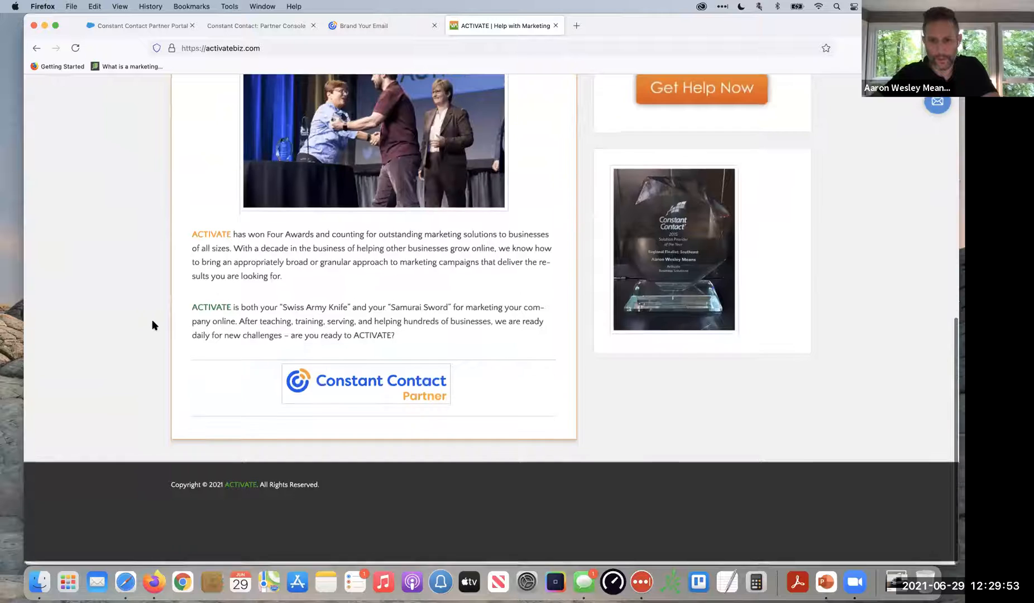
{"action": "scroll", "coordinate": [152, 326], "scroll_direction": "up", "scroll_amount": 10}
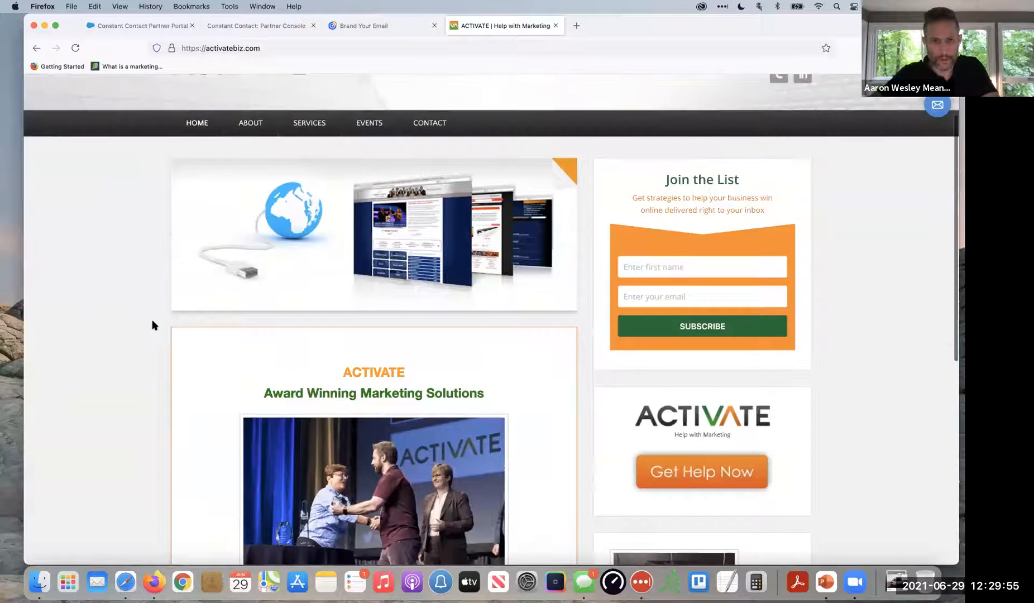
{"action": "left_click", "coordinate": [363, 26]}
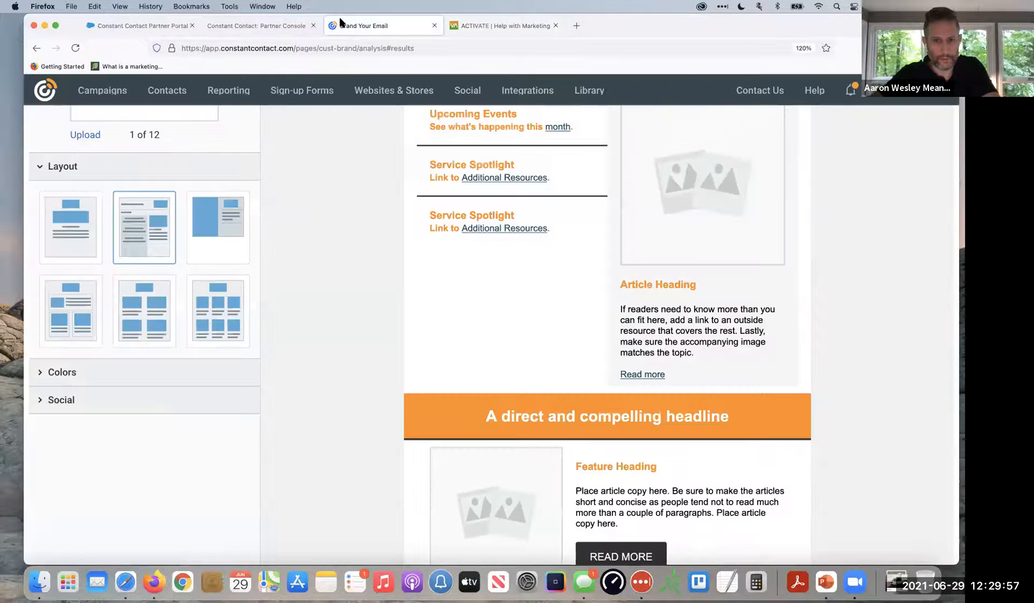
Try the postcard-style layout with one large image, followed by the layout with an article above two image columns.
{"action": "scroll", "coordinate": [297, 262], "scroll_direction": "up", "scroll_amount": 3}
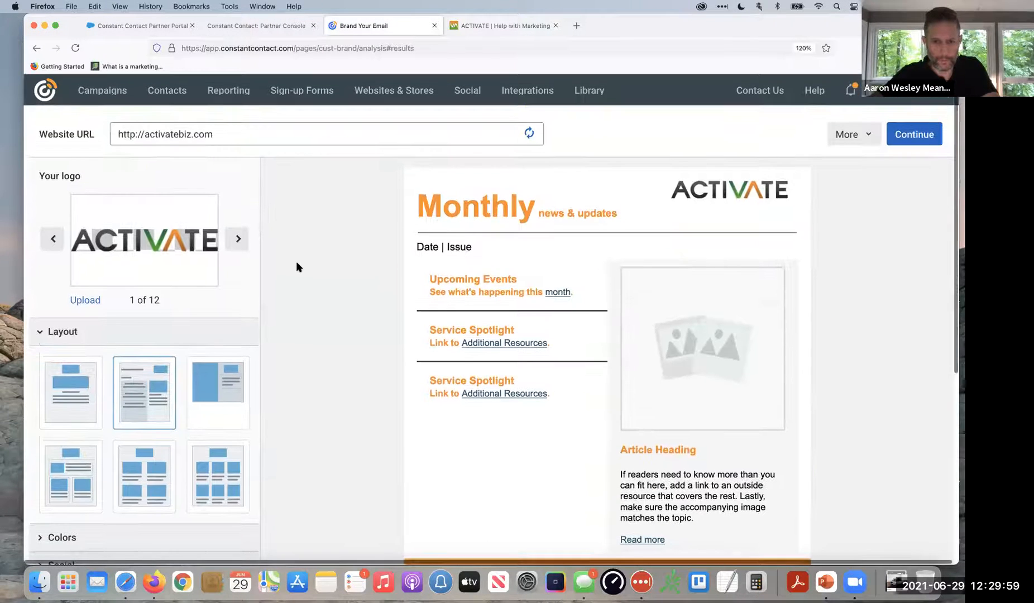
{"action": "scroll", "coordinate": [296, 267], "scroll_direction": "down", "scroll_amount": 5}
{"action": "scroll", "coordinate": [281, 268], "scroll_direction": "up", "scroll_amount": 1}
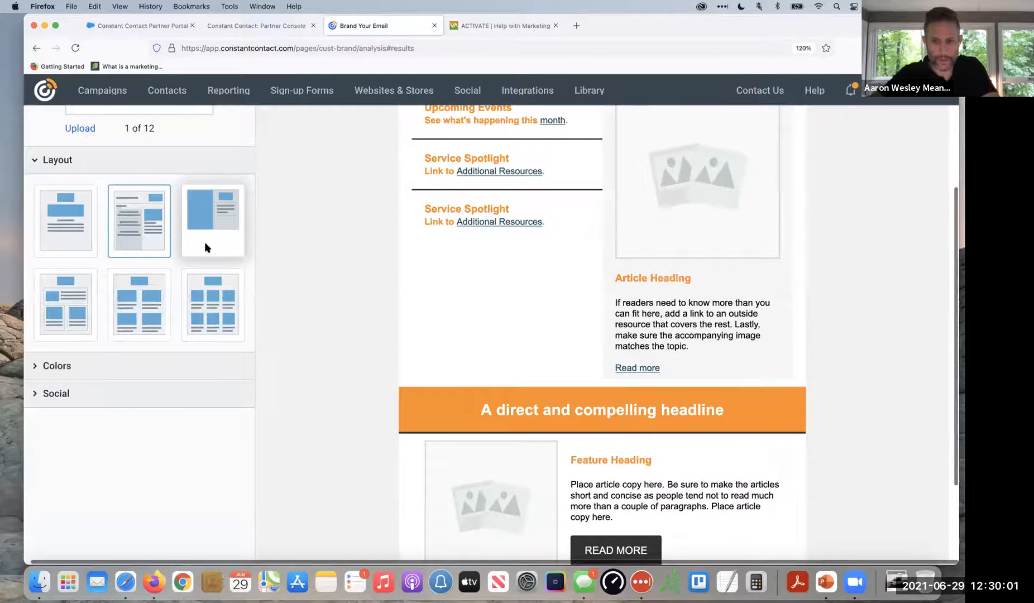
{"action": "left_click", "coordinate": [207, 245]}
{"action": "scroll", "coordinate": [403, 293], "scroll_direction": "up", "scroll_amount": 1}
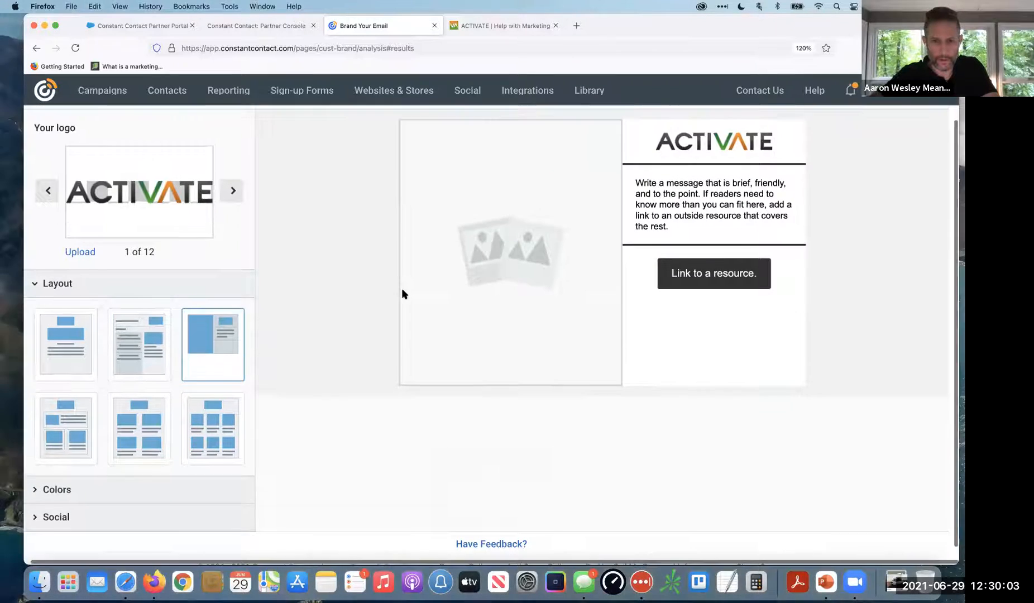
{"action": "scroll", "coordinate": [399, 296], "scroll_direction": "down", "scroll_amount": 1}
{"action": "left_click", "coordinate": [60, 435]}
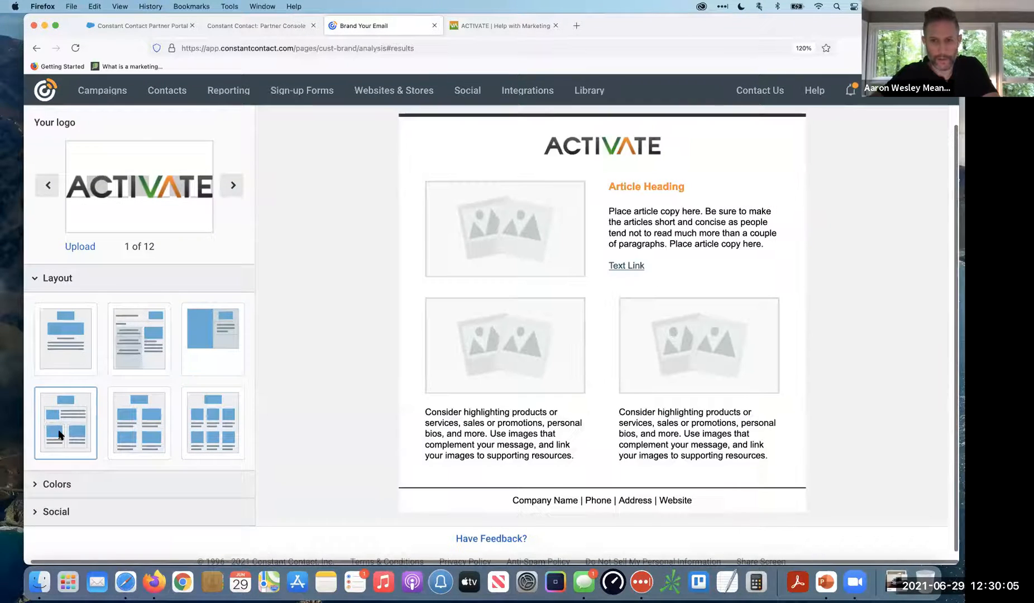
{"action": "scroll", "coordinate": [57, 431], "scroll_direction": "up", "scroll_amount": 1}
Compare the four-block and six-block grid layouts in the preview and apply the six-block one.
{"action": "scroll", "coordinate": [150, 444], "scroll_direction": "down", "scroll_amount": 1}
{"action": "left_click", "coordinate": [150, 444]}
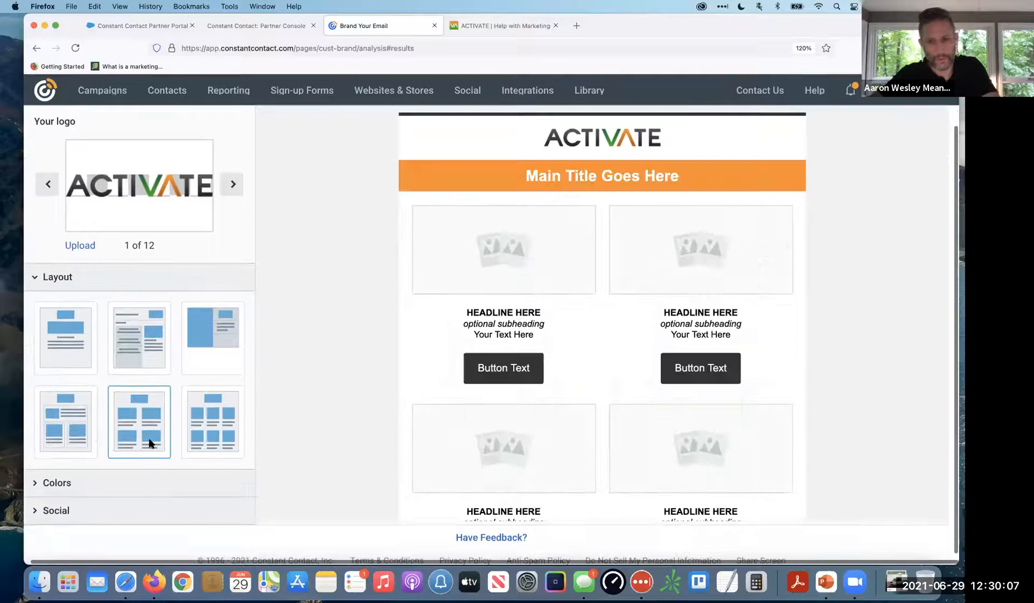
{"action": "scroll", "coordinate": [150, 444], "scroll_direction": "down", "scroll_amount": 3}
{"action": "scroll", "coordinate": [148, 444], "scroll_direction": "up", "scroll_amount": 4}
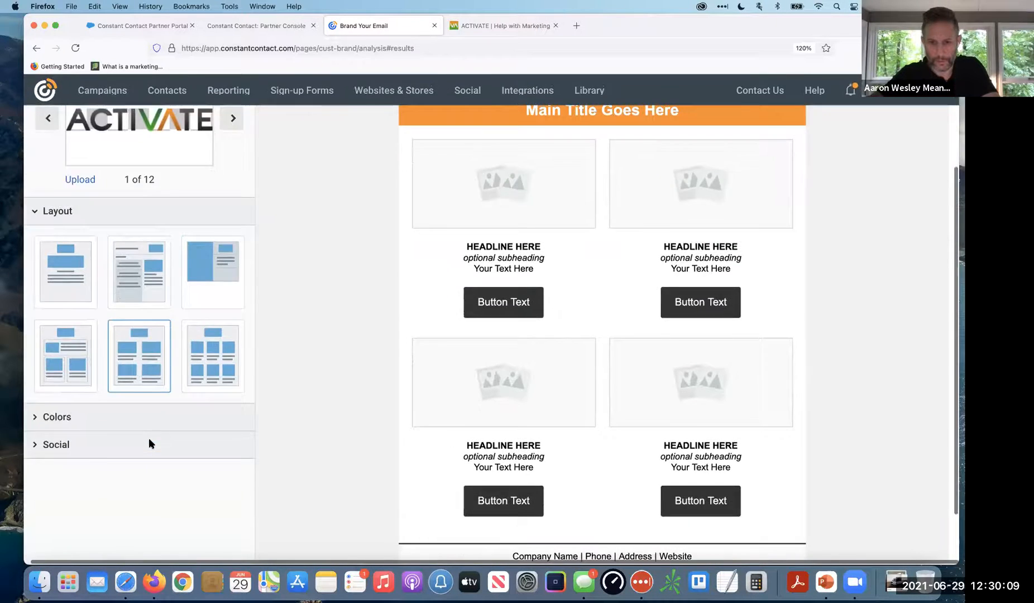
{"action": "scroll", "coordinate": [148, 443], "scroll_direction": "down", "scroll_amount": 1}
{"action": "left_click", "coordinate": [212, 412]}
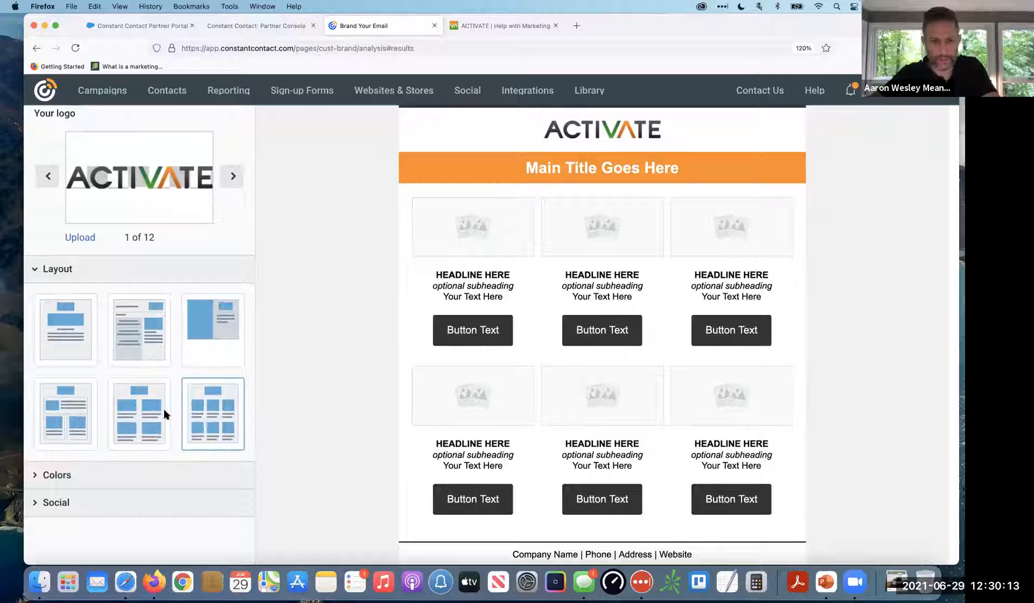
{"action": "left_click", "coordinate": [143, 418]}
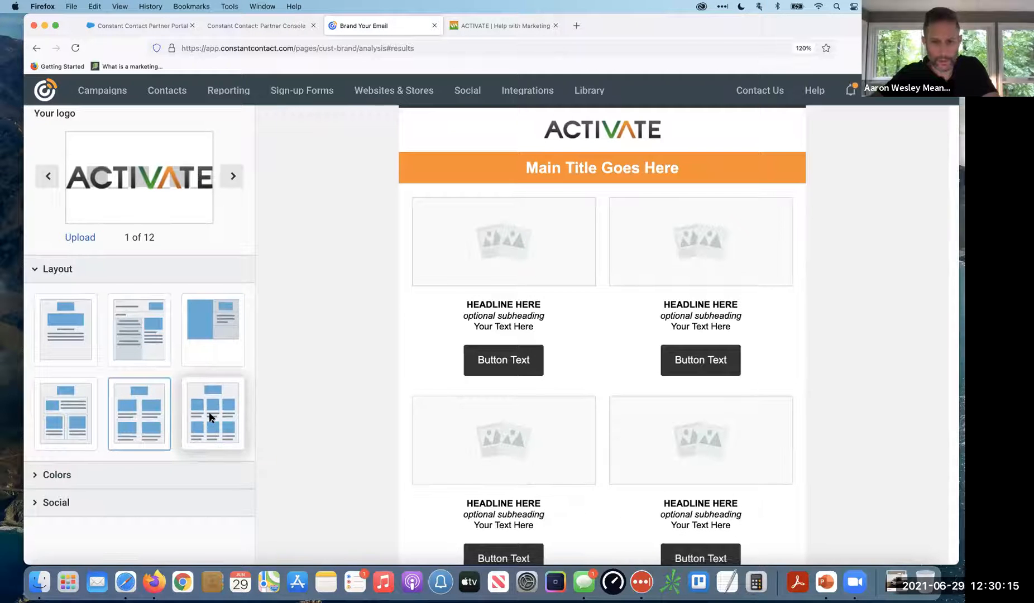
{"action": "left_click", "coordinate": [211, 418]}
{"action": "scroll", "coordinate": [45, 478], "scroll_direction": "down", "scroll_amount": 1}
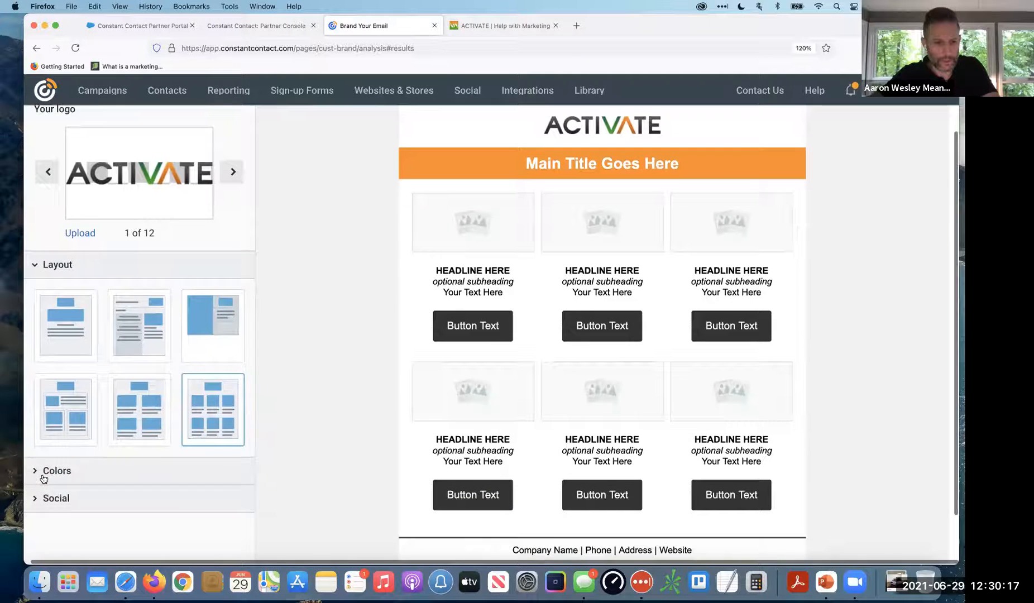
Look over the color themes and the social media links available for the branded template.
{"action": "left_click", "coordinate": [45, 472]}
{"action": "scroll", "coordinate": [45, 477], "scroll_direction": "down", "scroll_amount": 3}
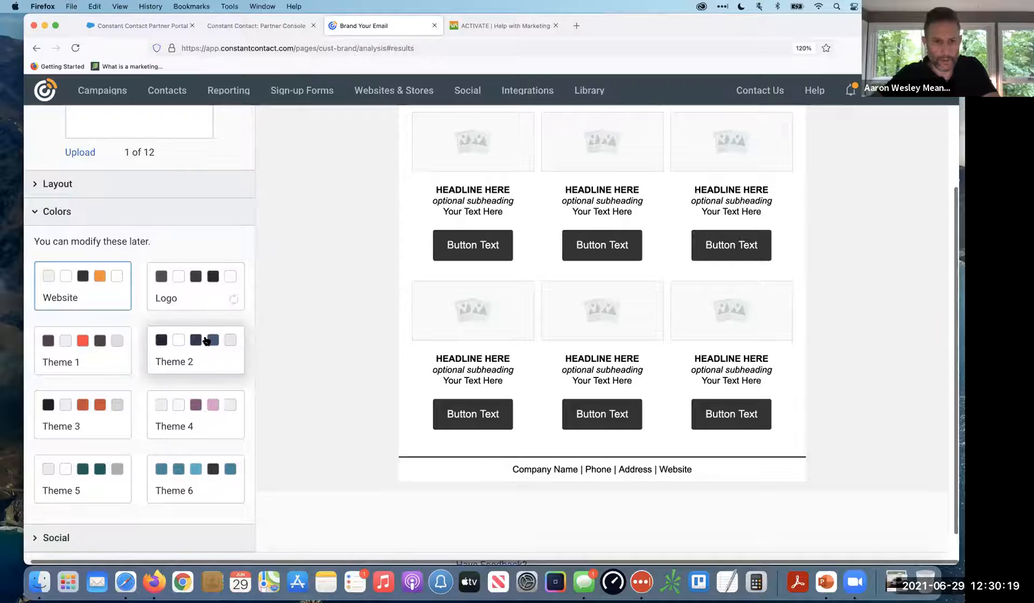
{"action": "scroll", "coordinate": [84, 441], "scroll_direction": "down", "scroll_amount": 2}
{"action": "left_click", "coordinate": [42, 498]}
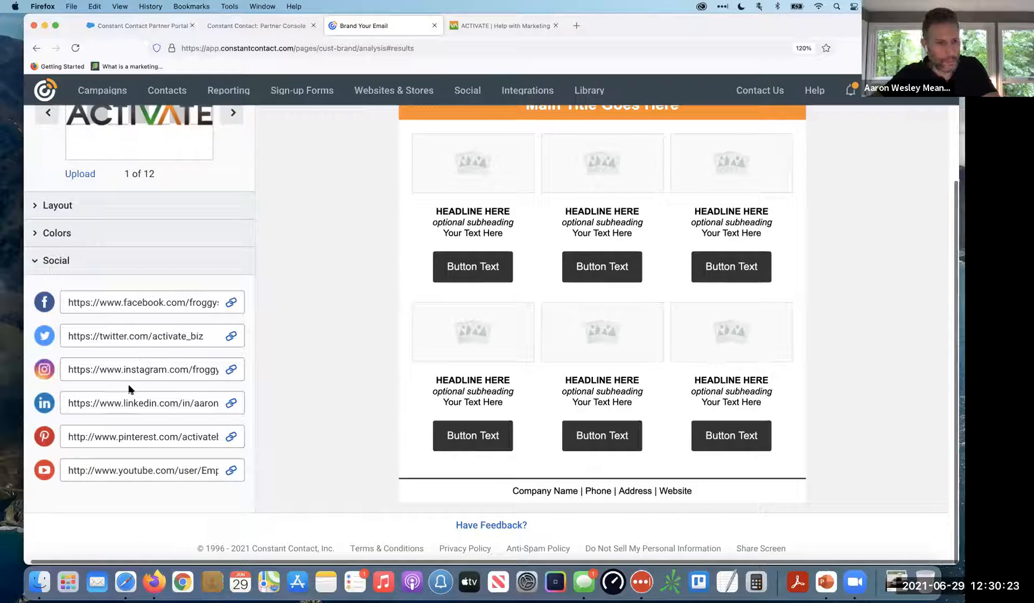
{"action": "scroll", "coordinate": [146, 355], "scroll_direction": "up", "scroll_amount": 5}
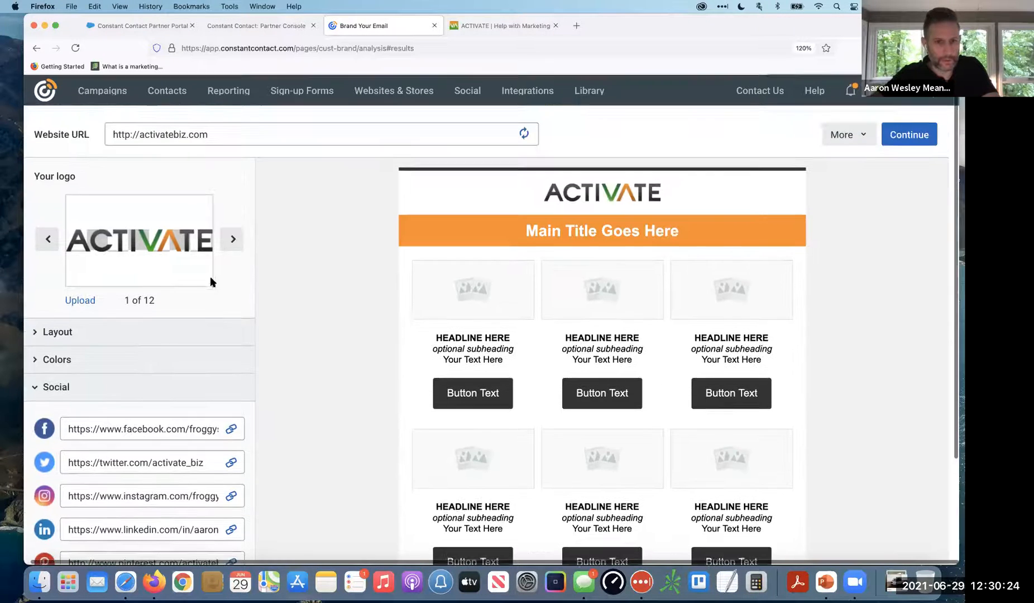
Try the postcard-style layout, the article above two image columns, and the Monthly news & updates layout again.
{"action": "left_click", "coordinate": [45, 331]}
{"action": "left_click", "coordinate": [184, 381]}
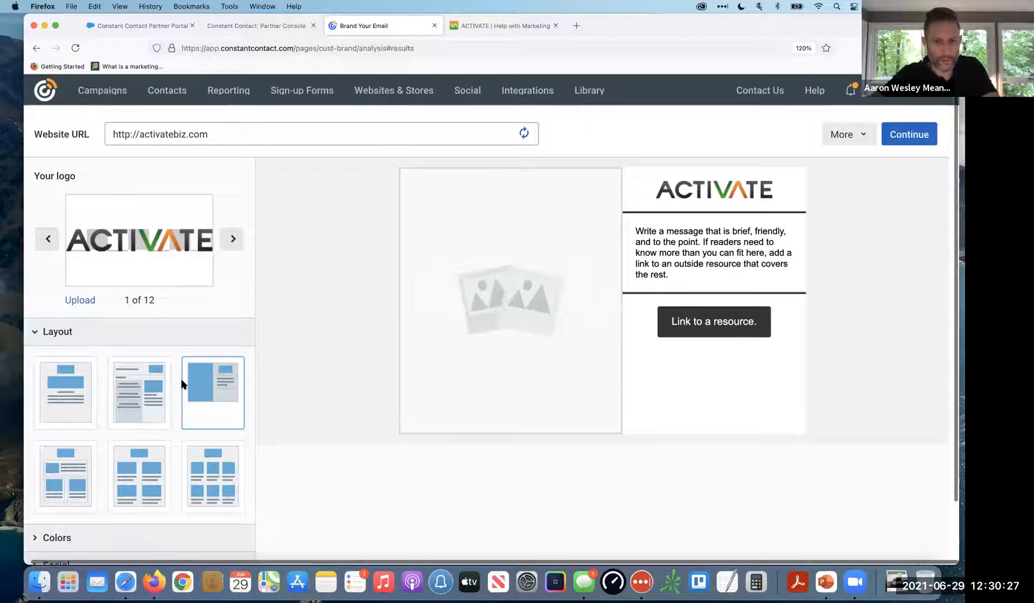
{"action": "left_click", "coordinate": [68, 470]}
{"action": "scroll", "coordinate": [413, 421], "scroll_direction": "down", "scroll_amount": 3}
{"action": "scroll", "coordinate": [139, 342], "scroll_direction": "up", "scroll_amount": 3}
{"action": "left_click", "coordinate": [139, 396]}
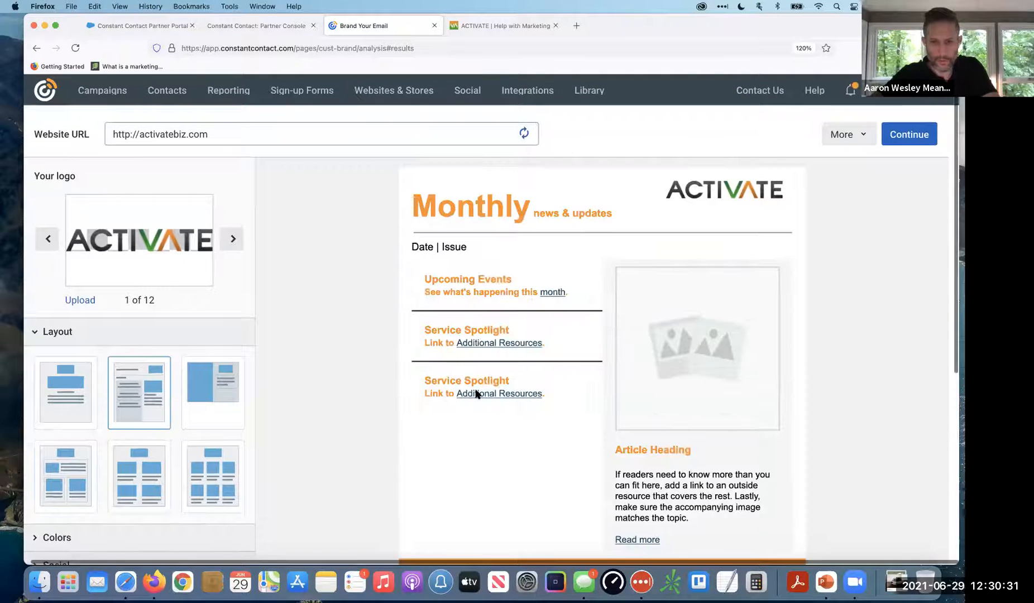
{"action": "scroll", "coordinate": [462, 394], "scroll_direction": "down", "scroll_amount": 5}
{"action": "scroll", "coordinate": [476, 394], "scroll_direction": "up", "scroll_amount": 5}
Apply the single-column layout with one large image above a headline, continue to the email editor, and look over the email.
{"action": "left_click", "coordinate": [65, 403]}
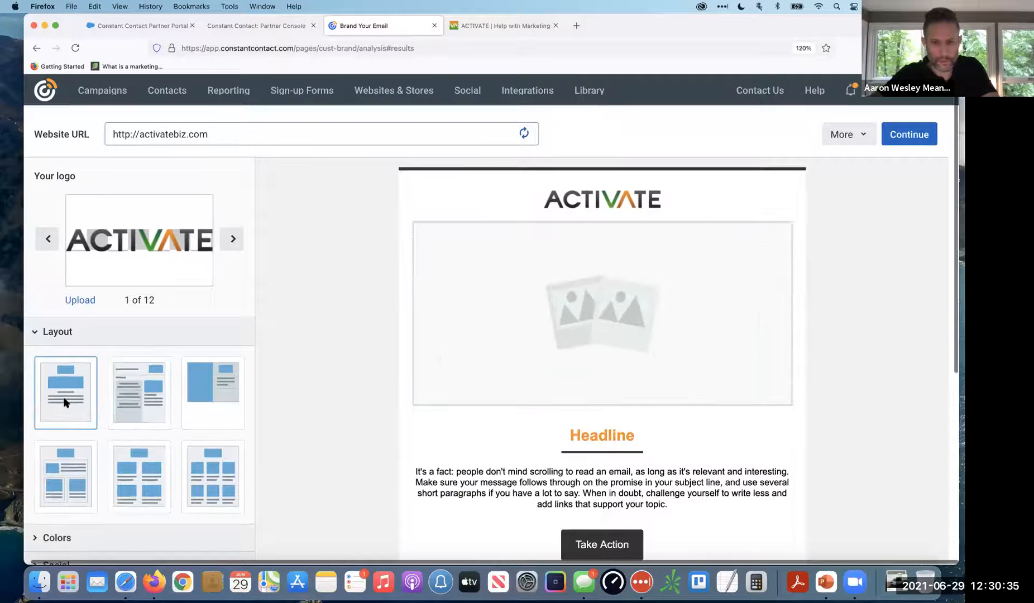
{"action": "scroll", "coordinate": [332, 372], "scroll_direction": "down", "scroll_amount": 3}
{"action": "scroll", "coordinate": [333, 368], "scroll_direction": "up", "scroll_amount": 3}
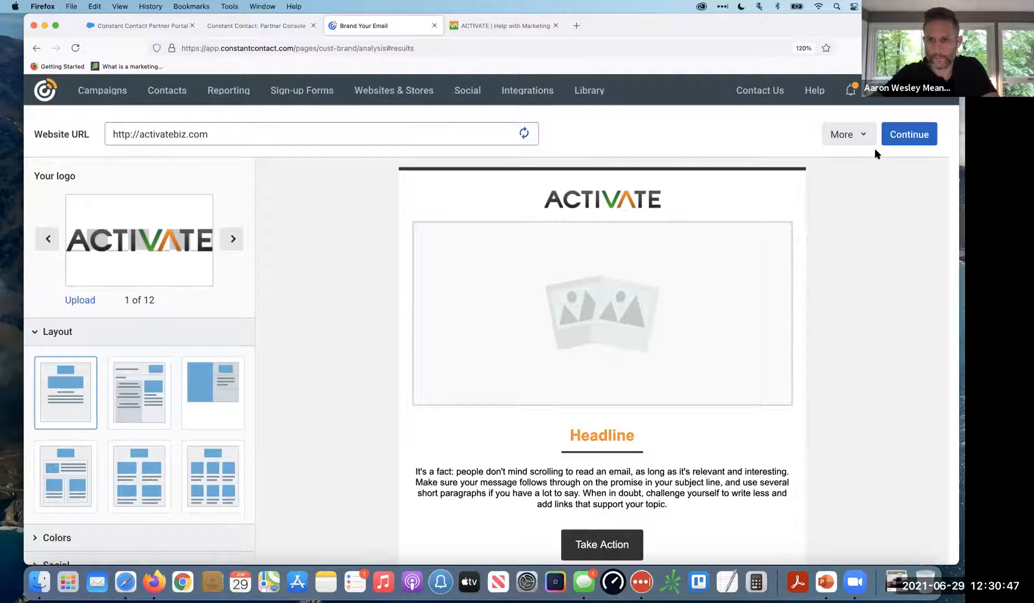
{"action": "left_click", "coordinate": [906, 134]}
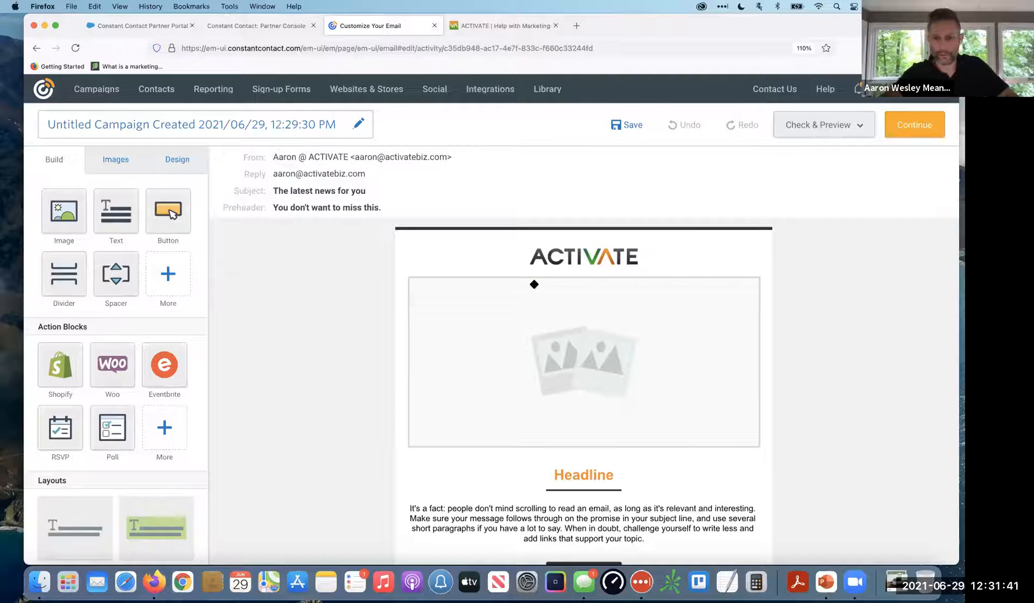
{"action": "scroll", "coordinate": [534, 285], "scroll_direction": "down", "scroll_amount": 5}
{"action": "scroll", "coordinate": [532, 283], "scroll_direction": "up", "scroll_amount": 5}
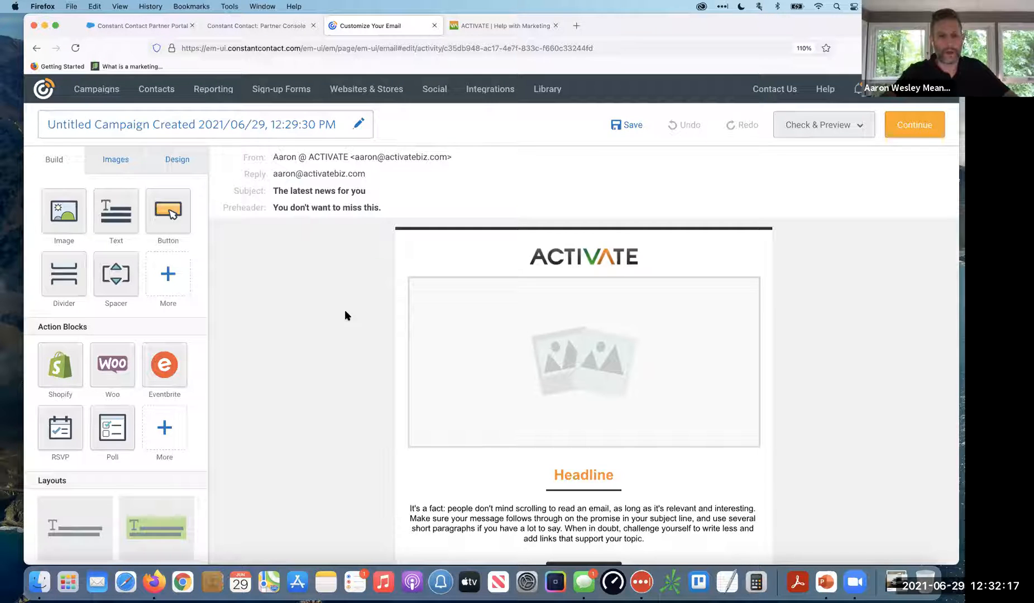
Rename the untitled campaign as June 29 demo.
{"action": "left_click", "coordinate": [493, 279]}
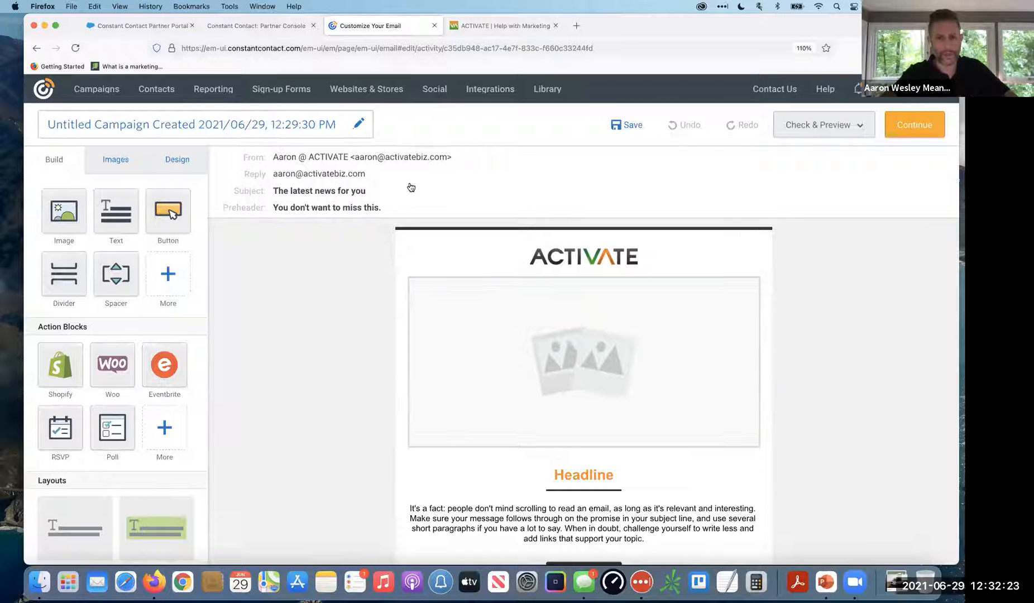
{"action": "left_click", "coordinate": [359, 128]}
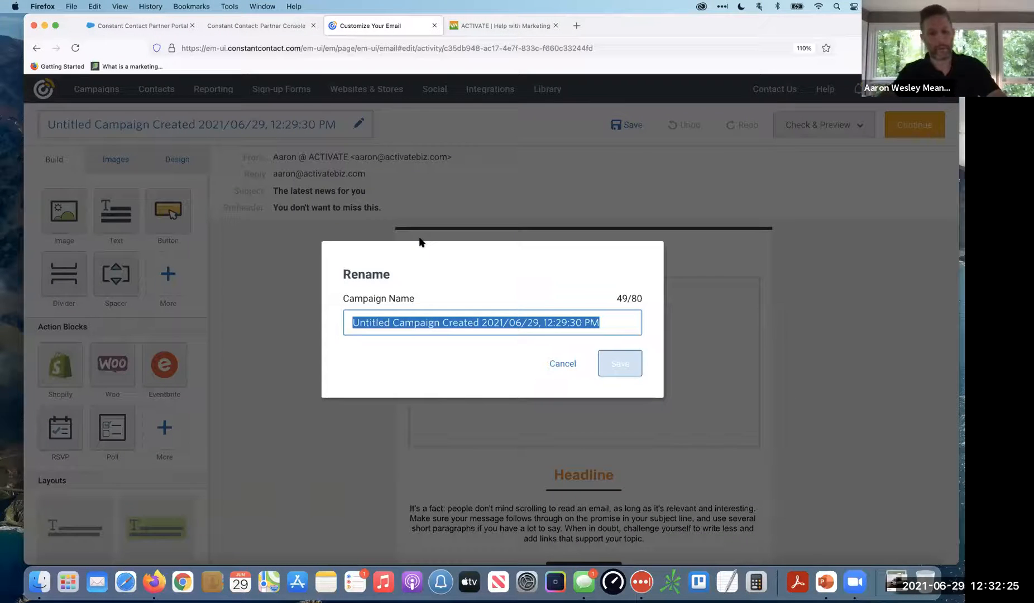
{"action": "key", "text": "BackSpace"}
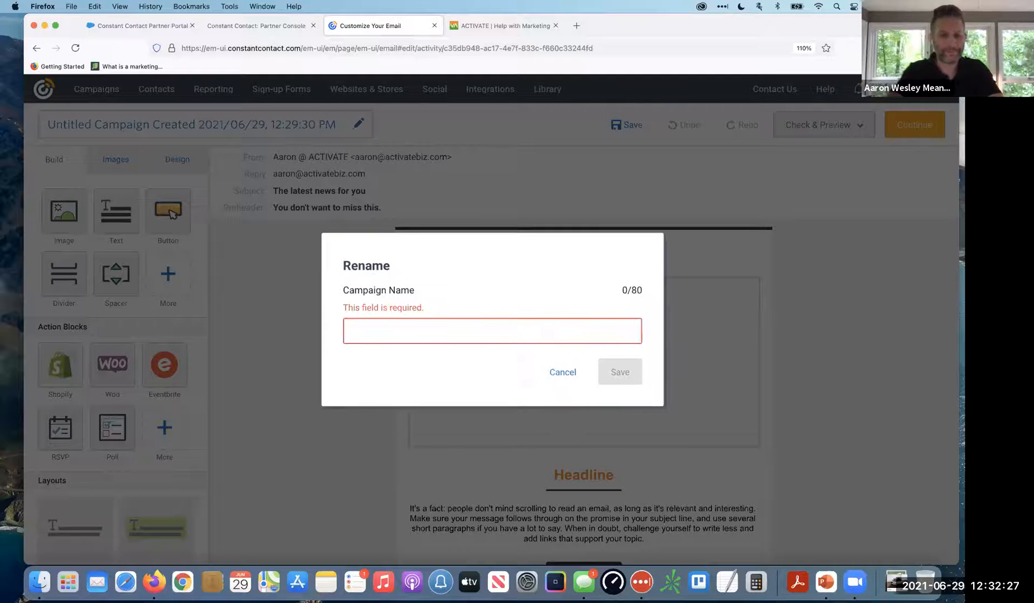
{"action": "type", "text": "June 29 "}
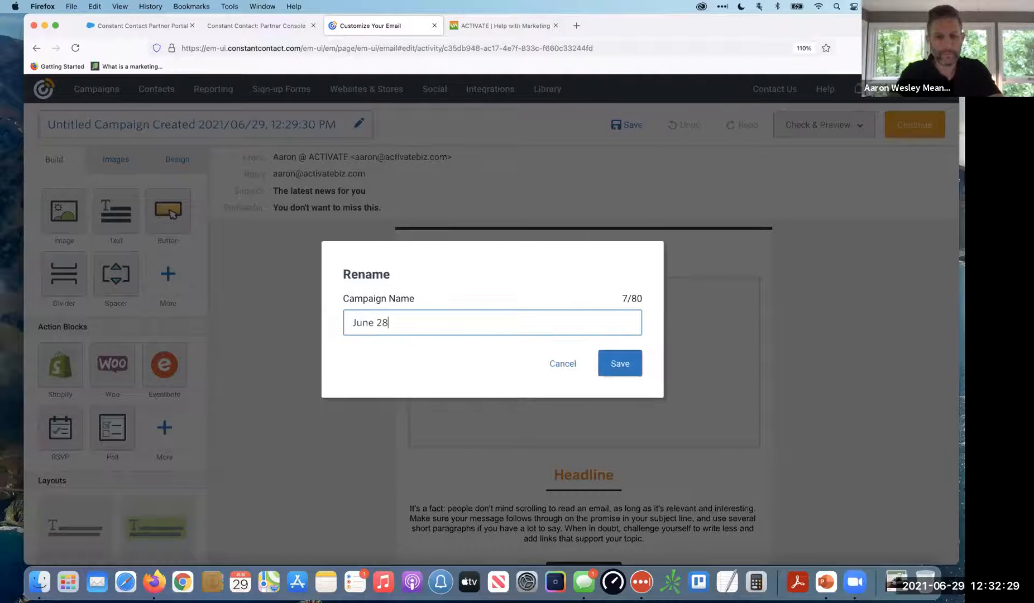
{"action": "type", "text": "demo"}
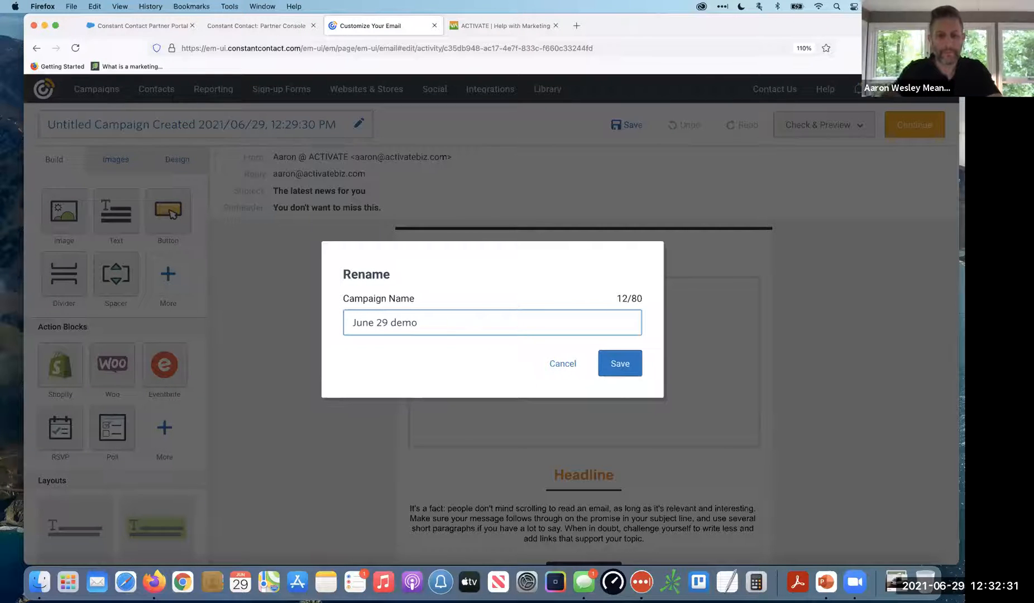
{"action": "left_click", "coordinate": [620, 364]}
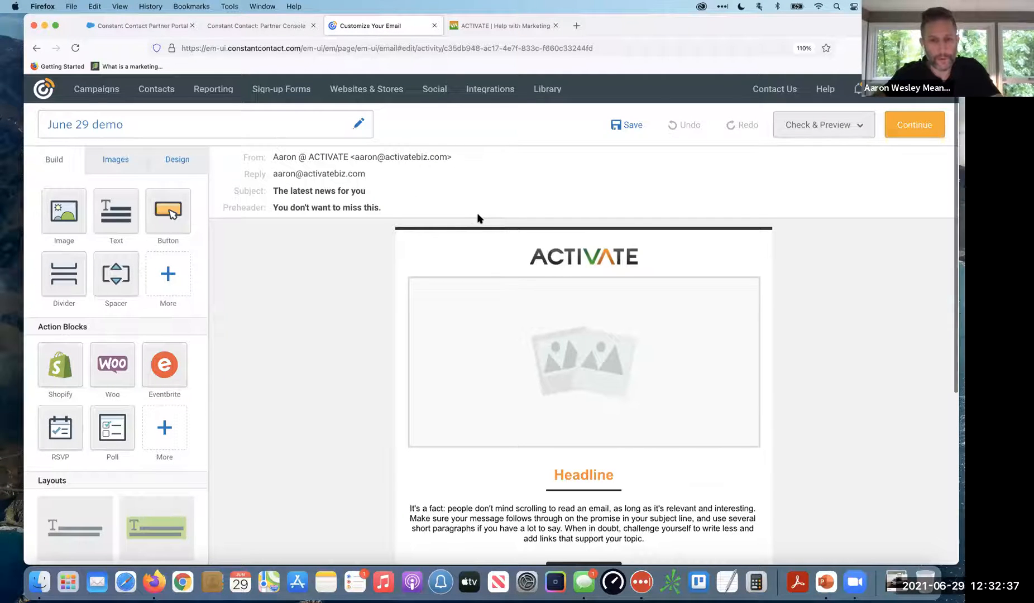
Enlarge the page view to 120% and examine the email content down to the footer.
{"action": "scroll", "coordinate": [479, 218], "scroll_direction": "down", "scroll_amount": 3}
{"action": "scroll", "coordinate": [479, 216], "scroll_direction": "down", "scroll_amount": 5}
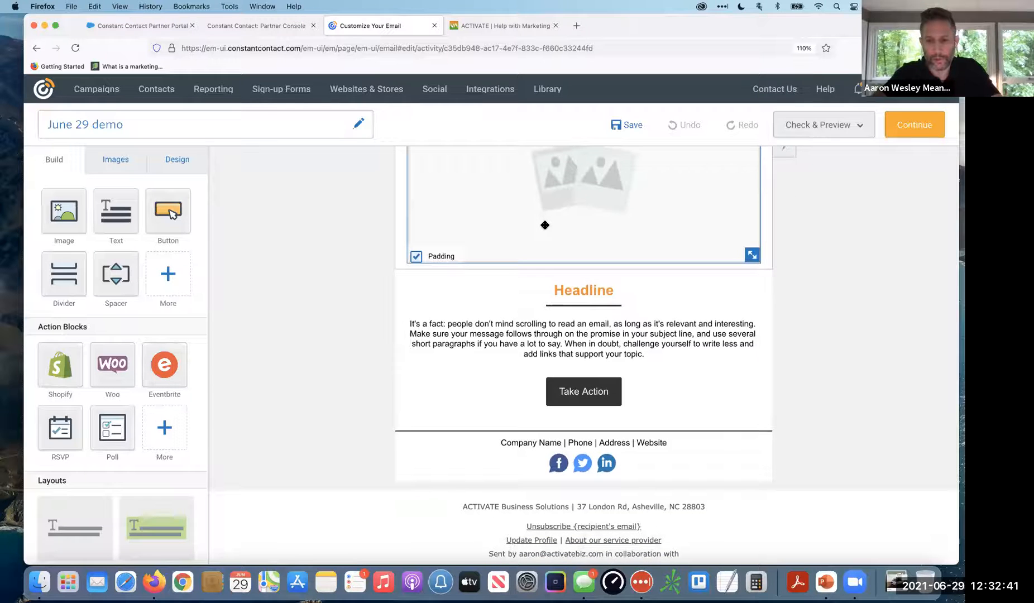
{"action": "key", "text": "super+equal"}
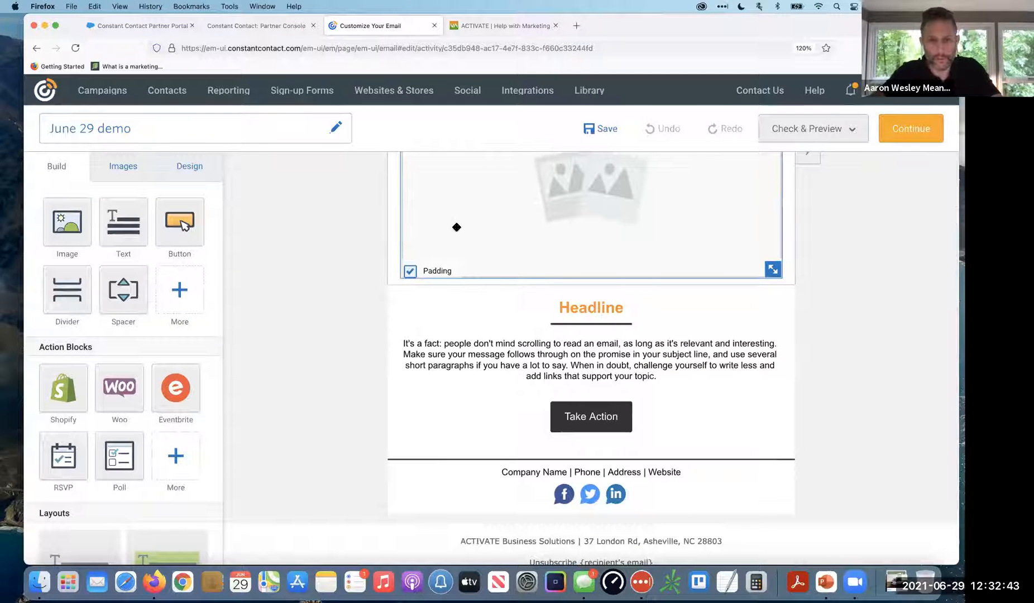
{"action": "scroll", "coordinate": [450, 246], "scroll_direction": "down", "scroll_amount": 5}
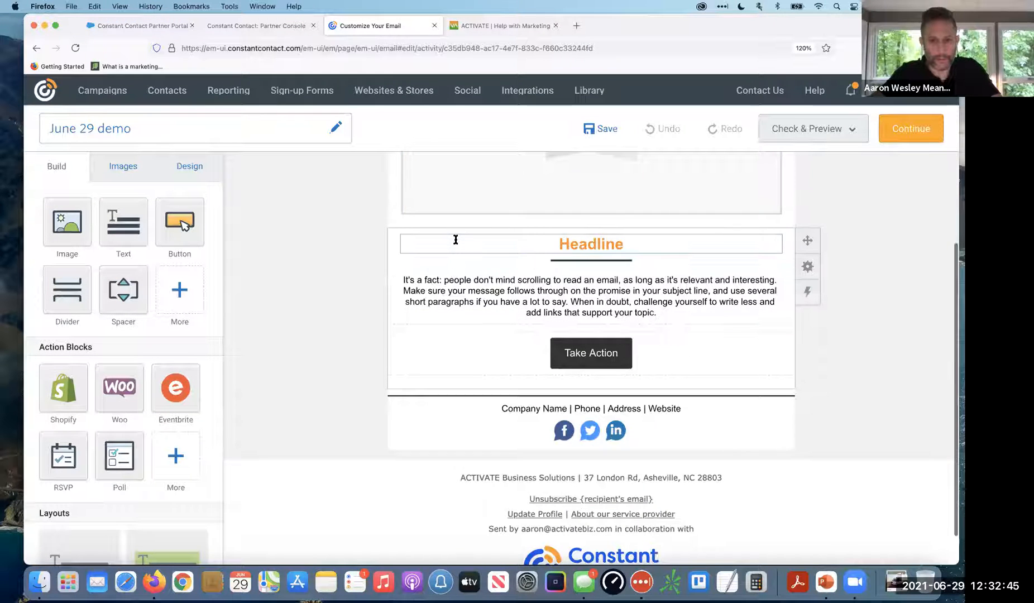
{"action": "scroll", "coordinate": [439, 294], "scroll_direction": "down", "scroll_amount": 2}
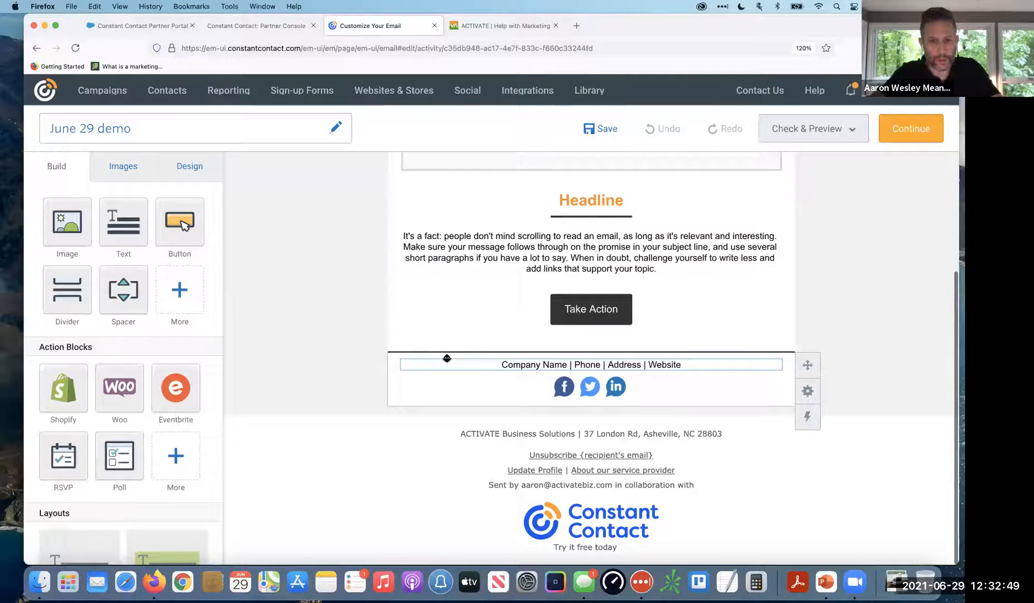
Show the editing options for the body paragraph and the large image placeholder without changing either.
{"action": "left_click", "coordinate": [470, 263]}
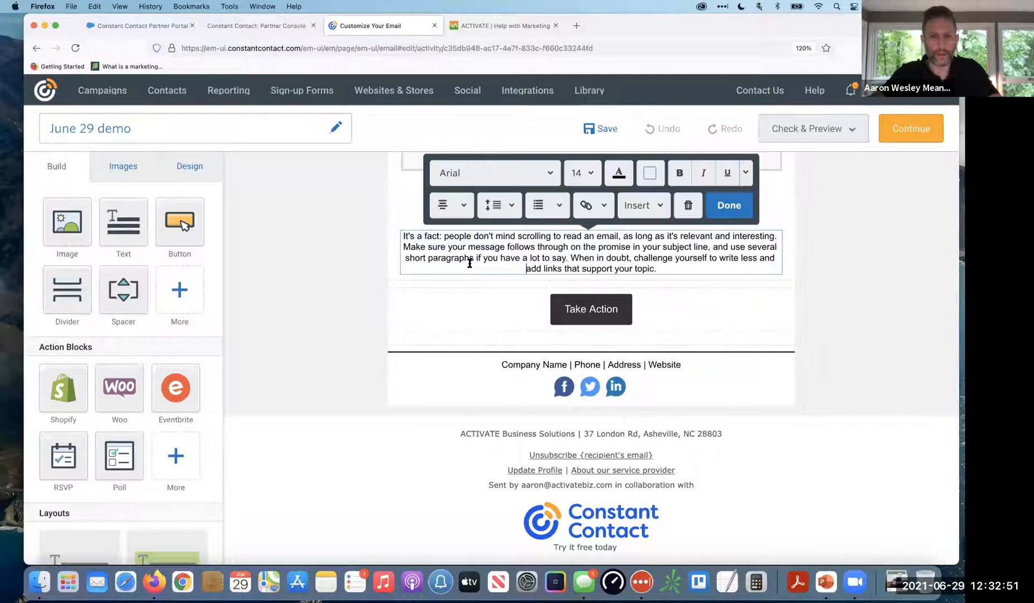
{"action": "scroll", "coordinate": [469, 264], "scroll_direction": "up", "scroll_amount": 1}
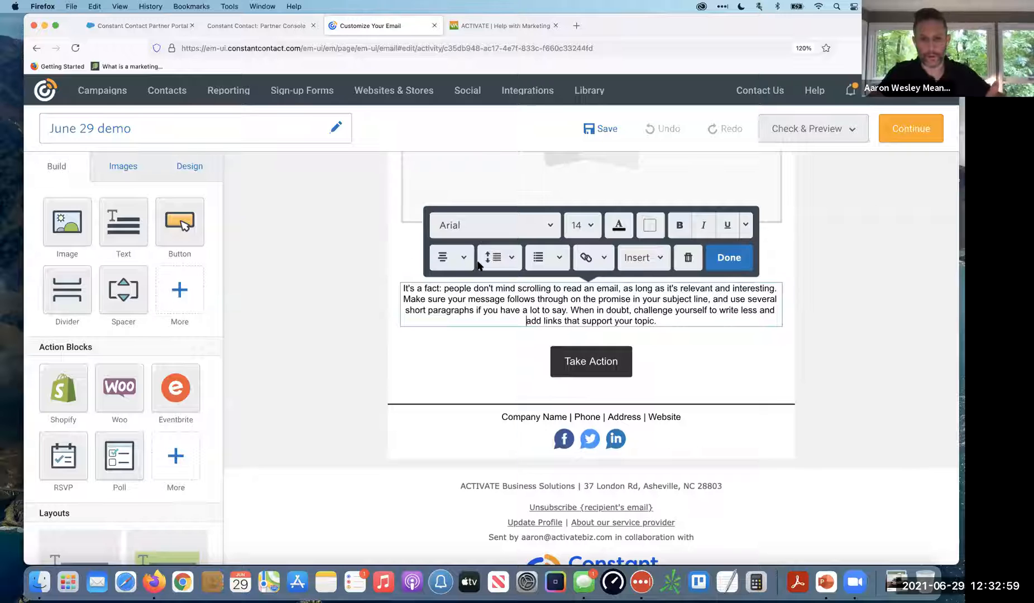
{"action": "scroll", "coordinate": [494, 277], "scroll_direction": "up", "scroll_amount": 3}
{"action": "left_click", "coordinate": [494, 277]}
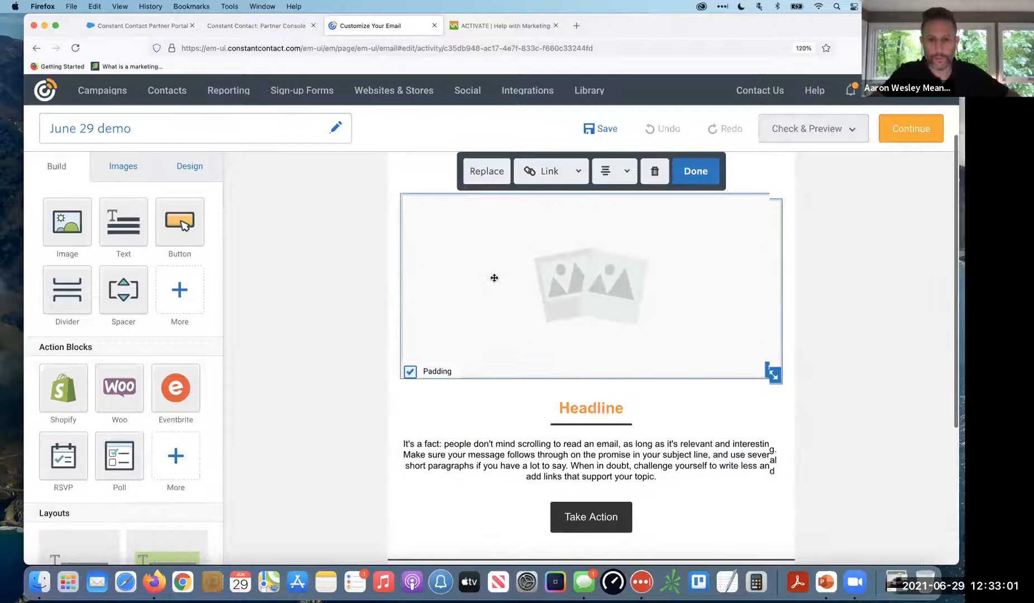
{"action": "scroll", "coordinate": [494, 256], "scroll_direction": "up", "scroll_amount": 2}
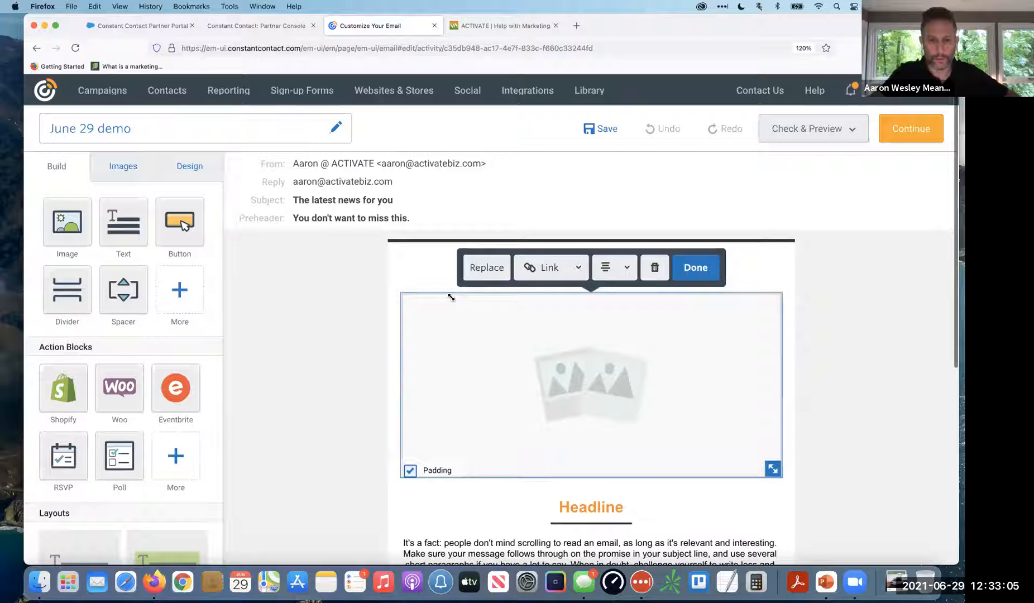
{"action": "left_click", "coordinate": [353, 300]}
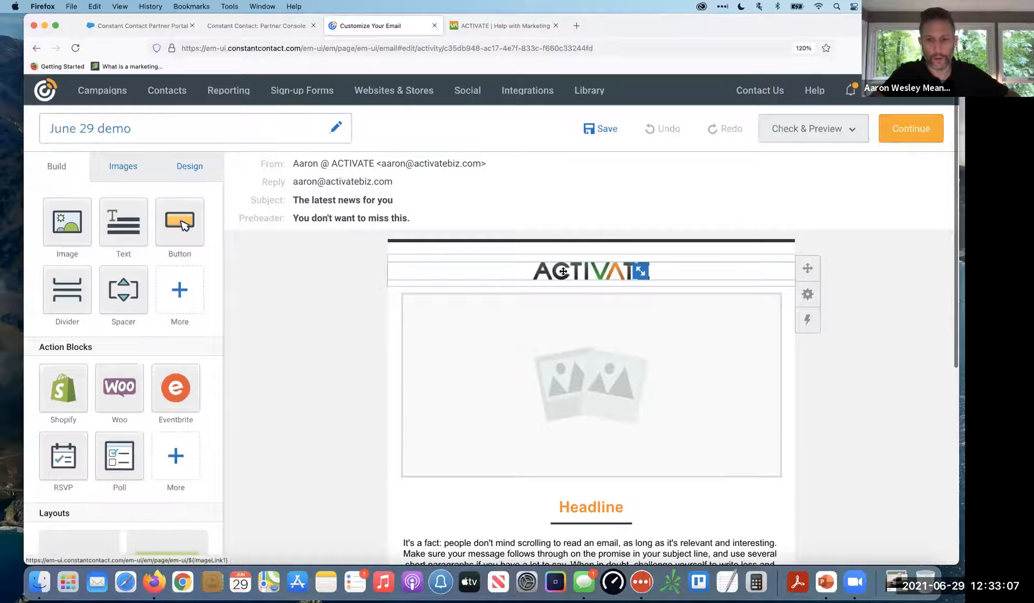
Enlarge the ACTIVATE logo slightly and try to set its link URL to activatebiz.com.
{"action": "left_click", "coordinate": [563, 273]}
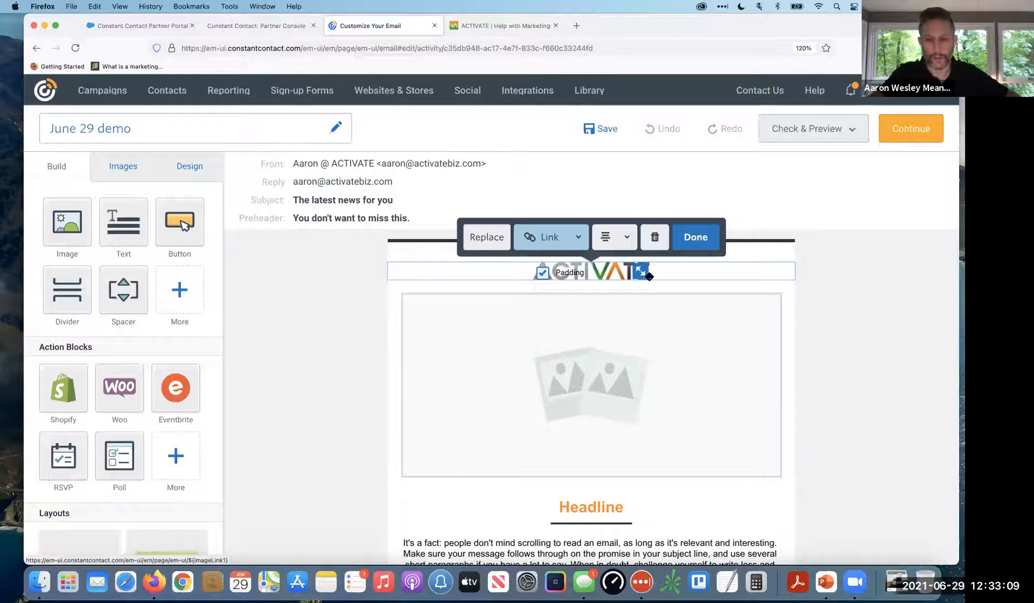
{"action": "left_click_drag", "start_coordinate": [641, 272], "coordinate": [667, 284]}
{"action": "left_click", "coordinate": [562, 242]}
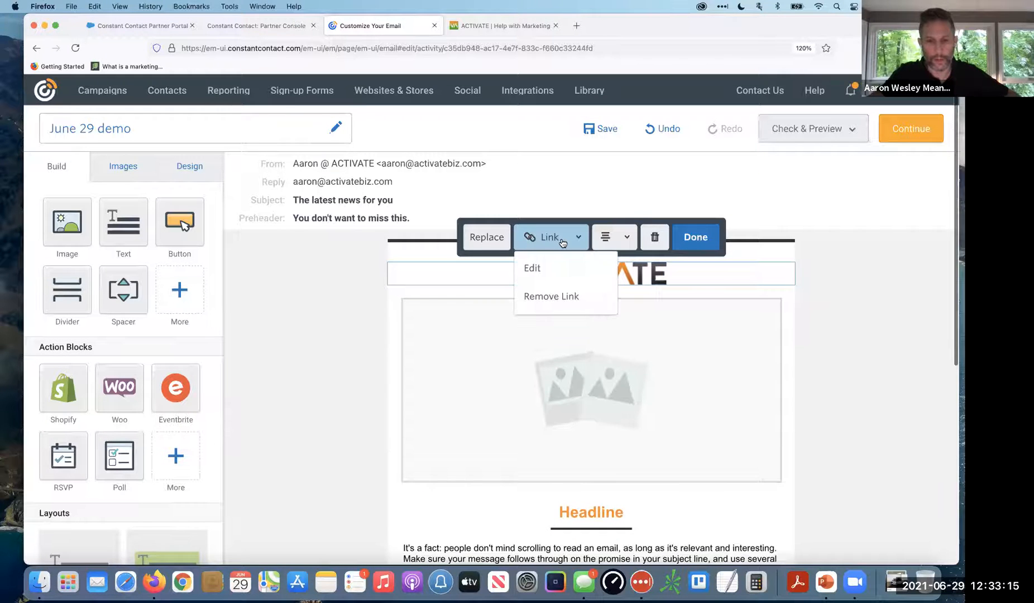
{"action": "left_click", "coordinate": [541, 267]}
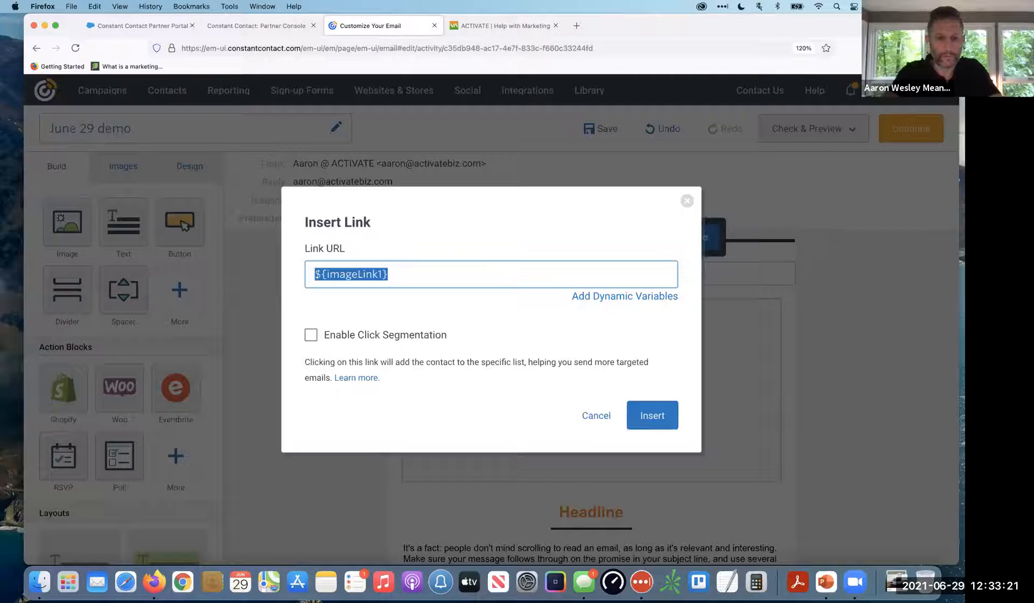
{"action": "type", "text": "activatebiz"}
{"action": "type", "text": ".com"}
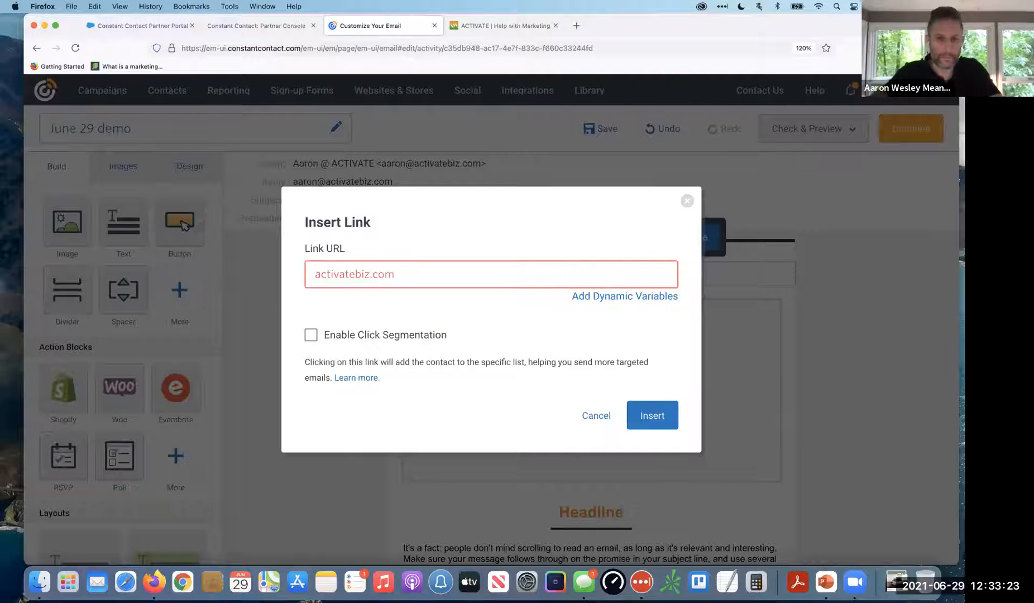
{"action": "left_click", "coordinate": [652, 415]}
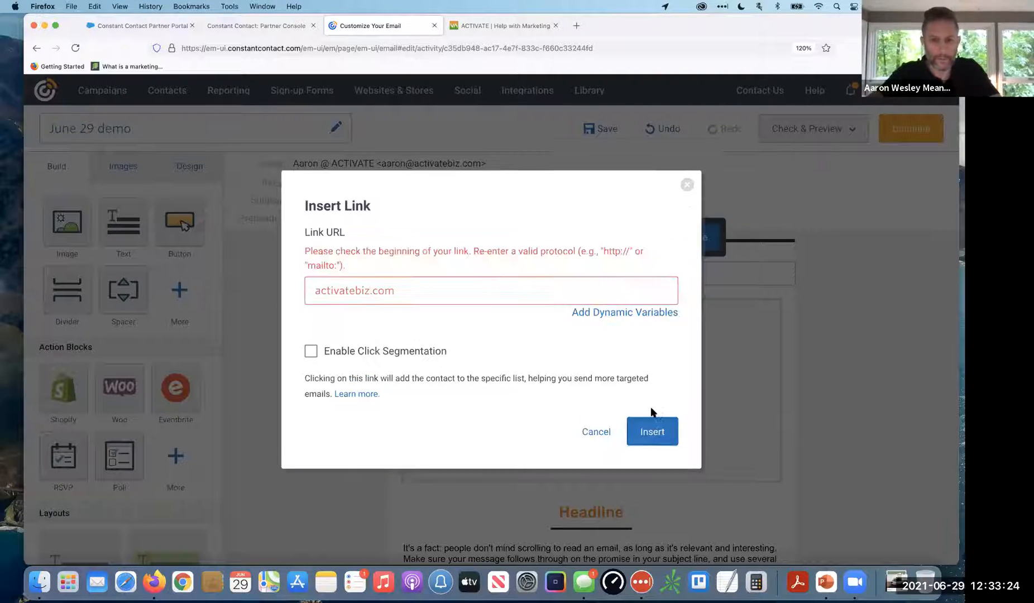
{"action": "left_click", "coordinate": [311, 292]}
{"action": "type", "text": "www."}
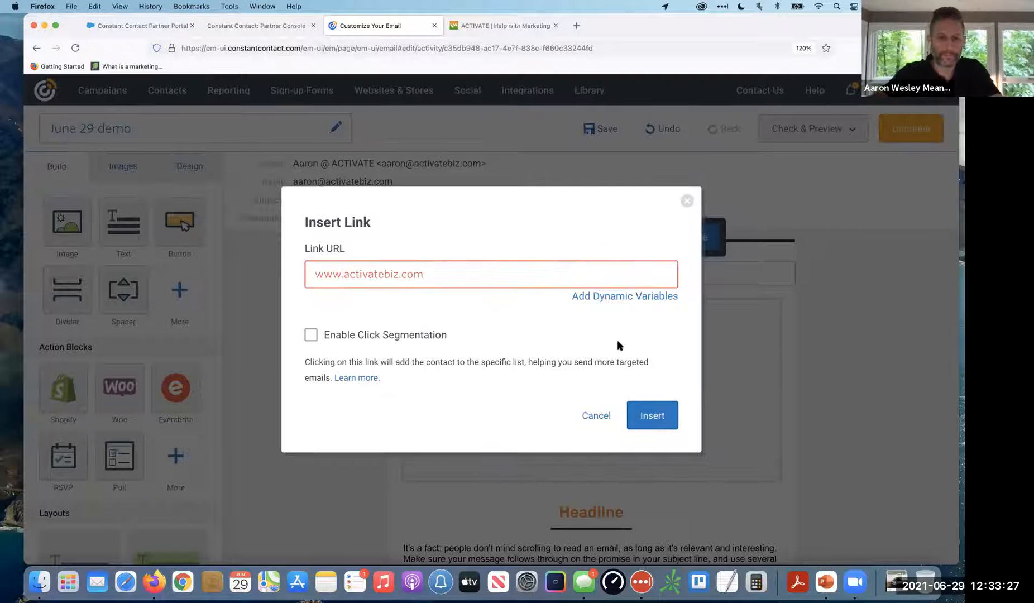
{"action": "left_click", "coordinate": [648, 415]}
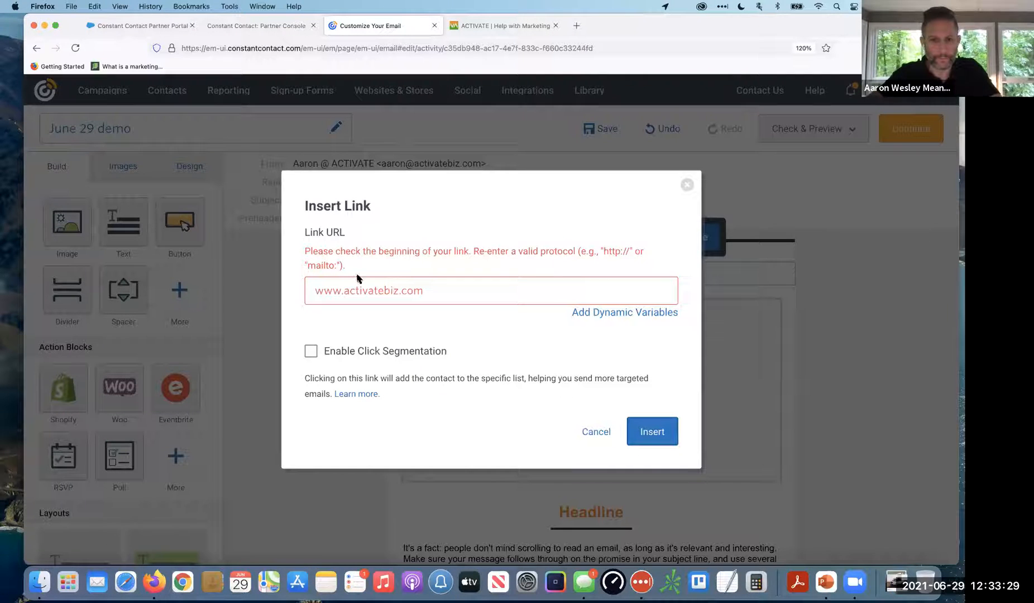
{"action": "left_click_drag", "start_coordinate": [342, 293], "coordinate": [299, 287]}
{"action": "type", "text": "http"}
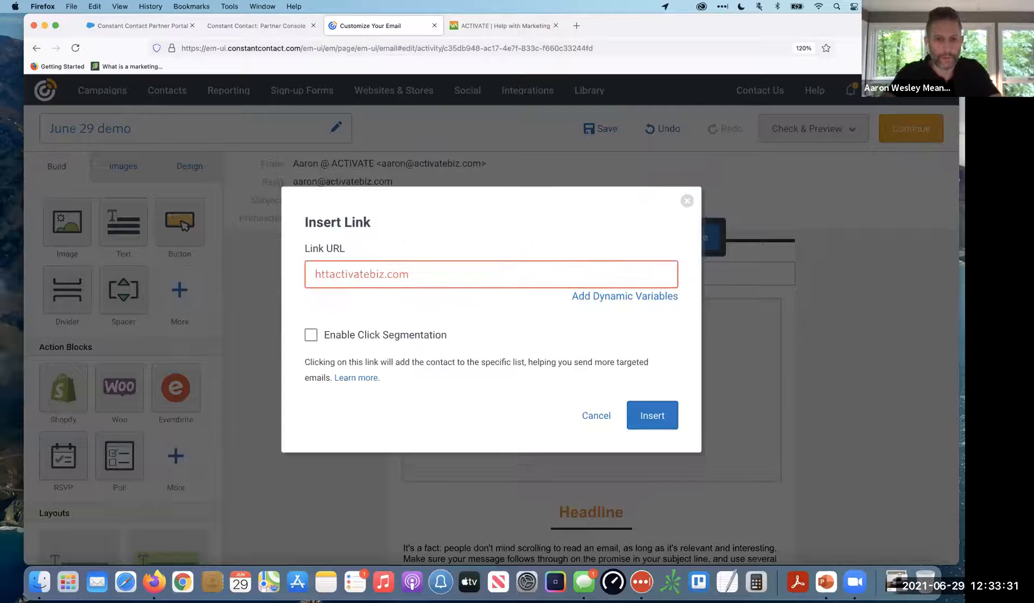
{"action": "type", "text": "://"}
{"action": "left_click", "coordinate": [651, 413]}
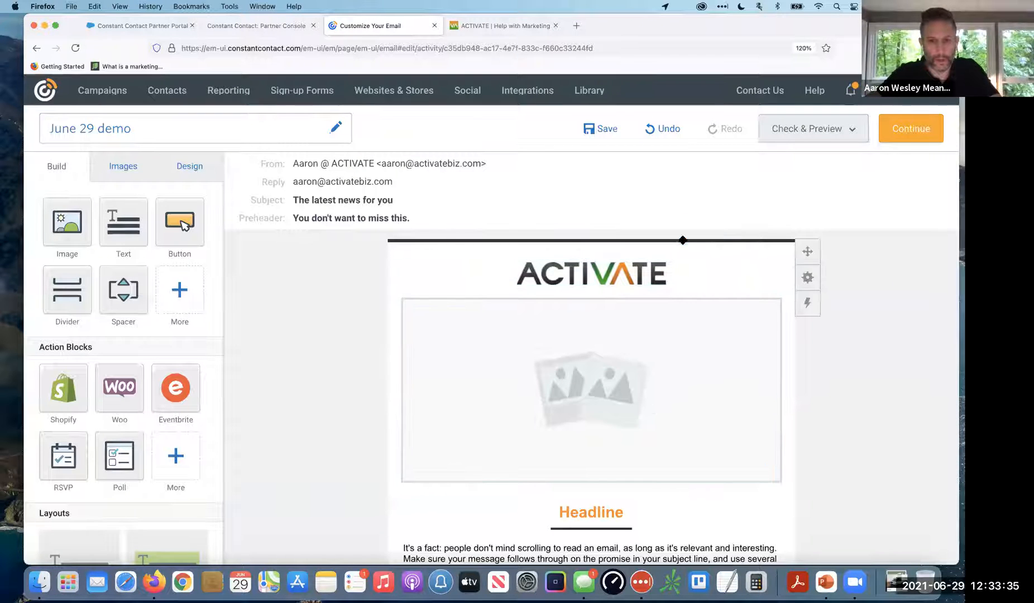
Browse the image library for the large placeholder below the logo and preview the white squirrel photo.
{"action": "left_click", "coordinate": [545, 346]}
{"action": "left_click", "coordinate": [494, 274]}
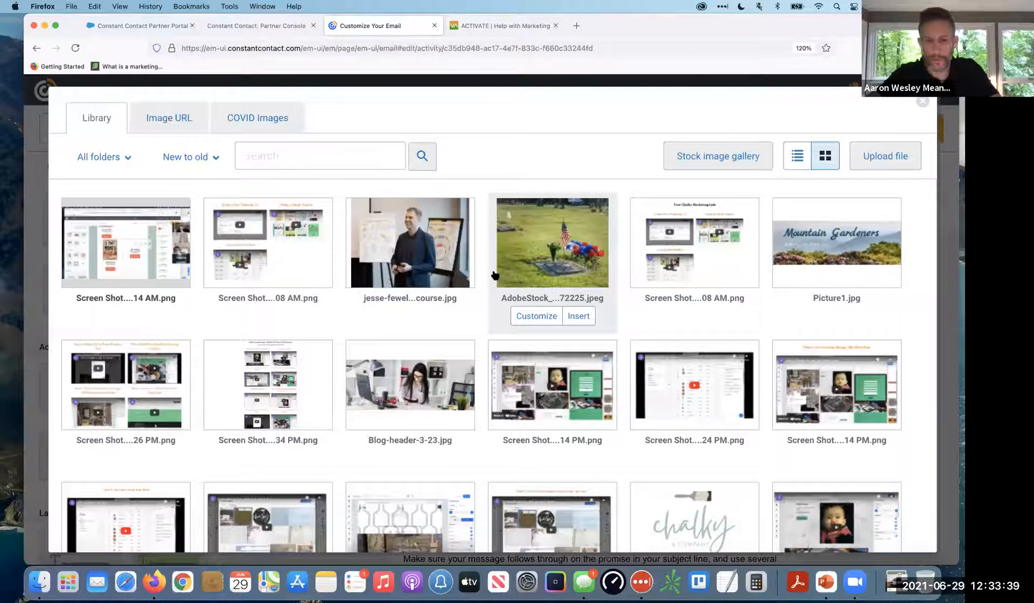
{"action": "mouse_move", "coordinate": [186, 313]}
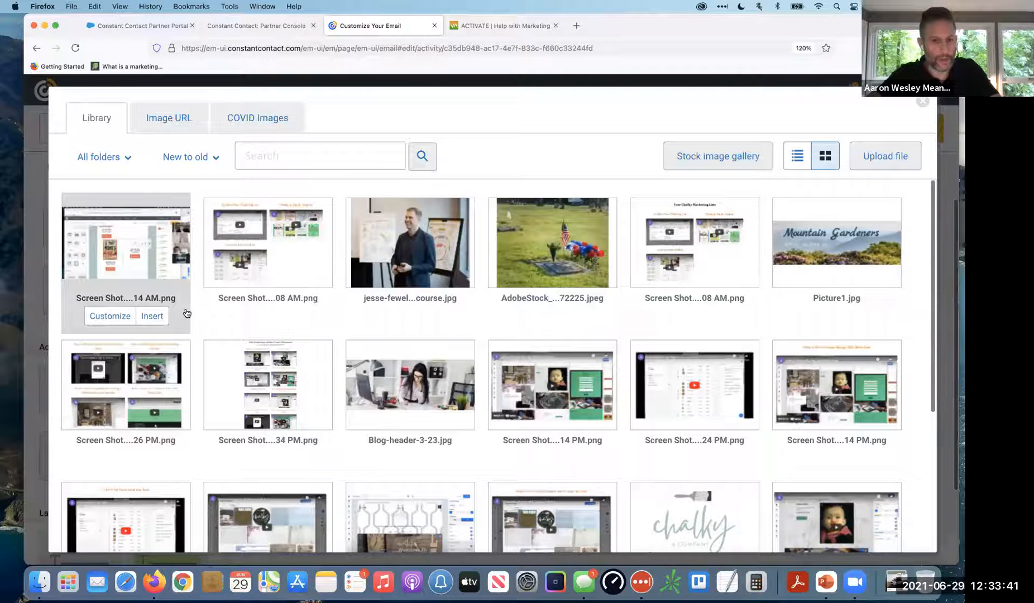
{"action": "scroll", "coordinate": [330, 374], "scroll_direction": "down", "scroll_amount": 5}
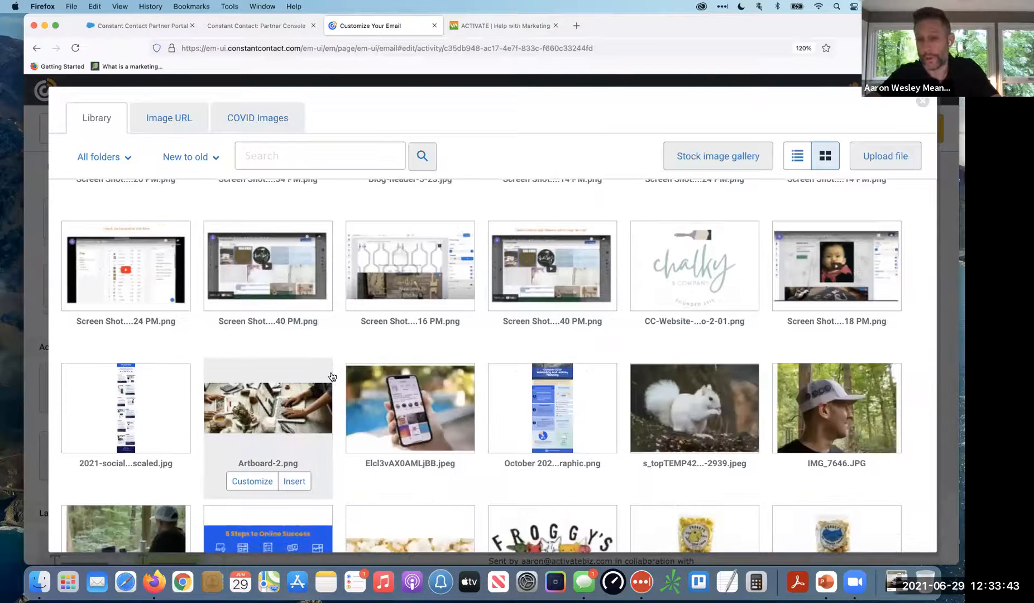
{"action": "scroll", "coordinate": [333, 377], "scroll_direction": "down", "scroll_amount": 8}
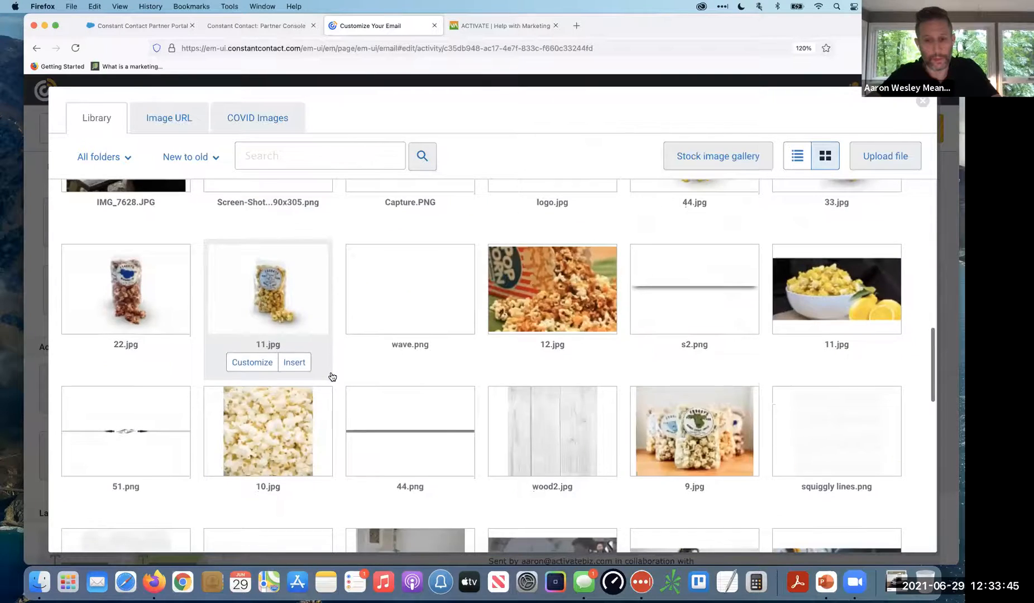
{"action": "scroll", "coordinate": [333, 377], "scroll_direction": "up", "scroll_amount": 12}
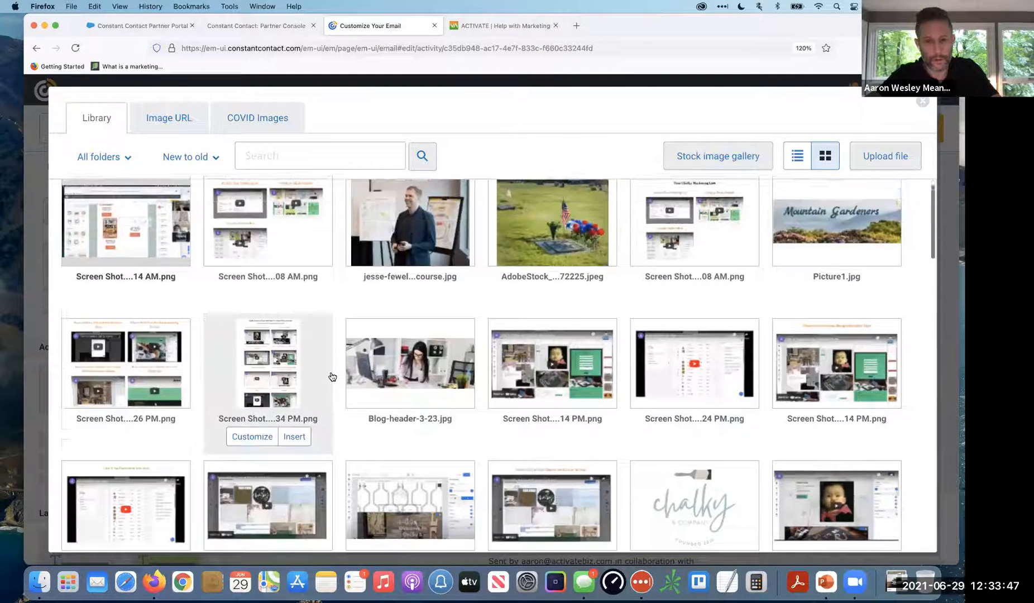
{"action": "scroll", "coordinate": [332, 377], "scroll_direction": "down", "scroll_amount": 1}
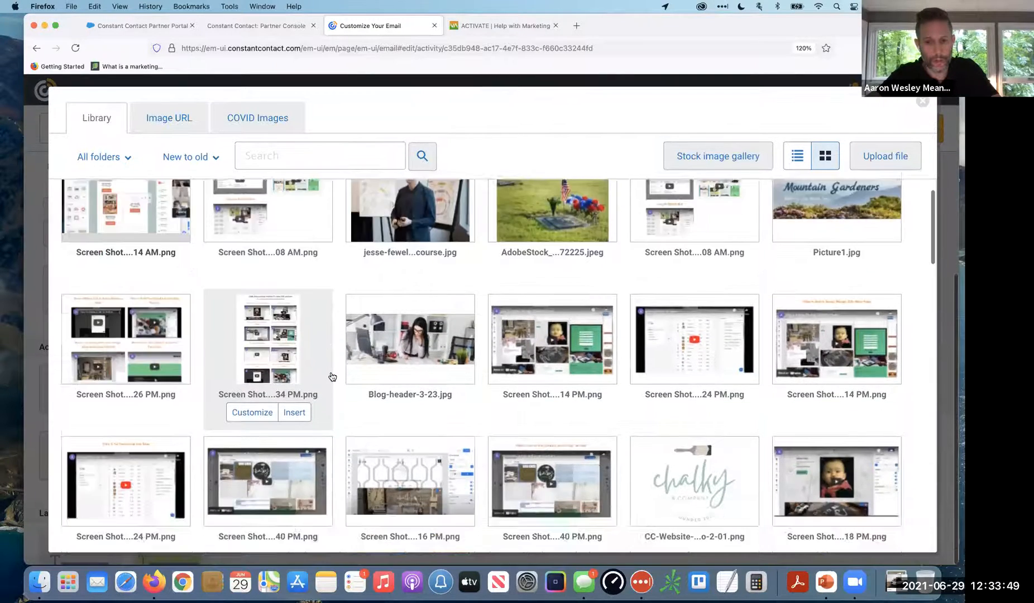
{"action": "scroll", "coordinate": [333, 377], "scroll_direction": "down", "scroll_amount": 15}
{"action": "mouse_move", "coordinate": [666, 255]}
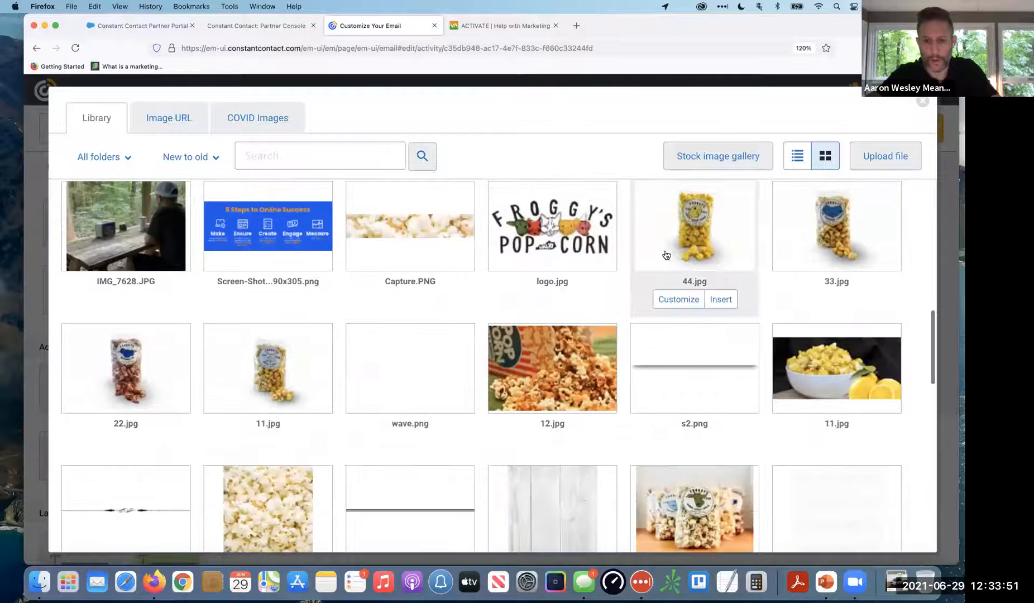
{"action": "scroll", "coordinate": [667, 252], "scroll_direction": "down", "scroll_amount": 7}
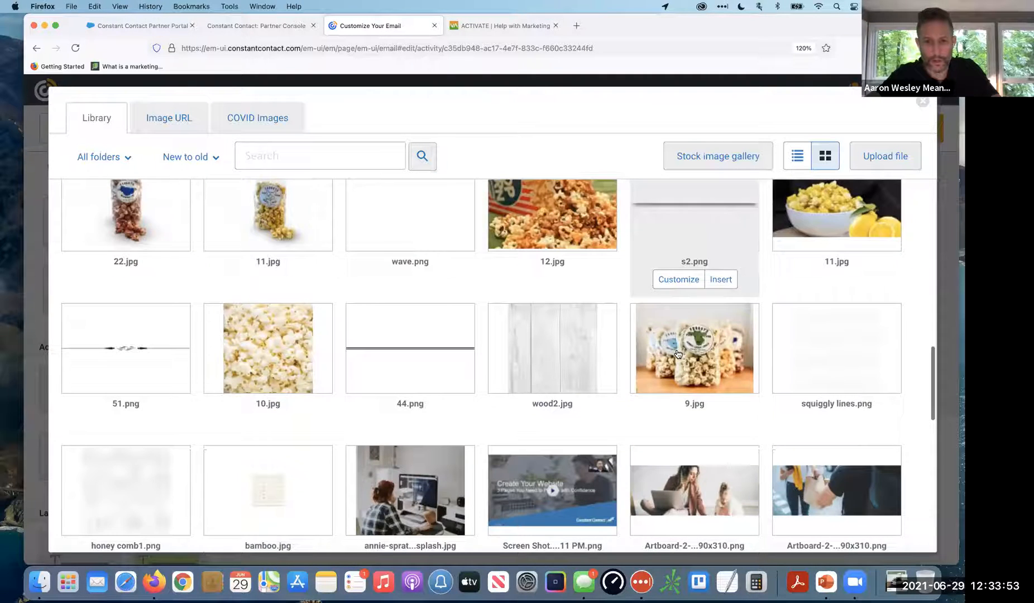
{"action": "scroll", "coordinate": [678, 354], "scroll_direction": "down", "scroll_amount": 1}
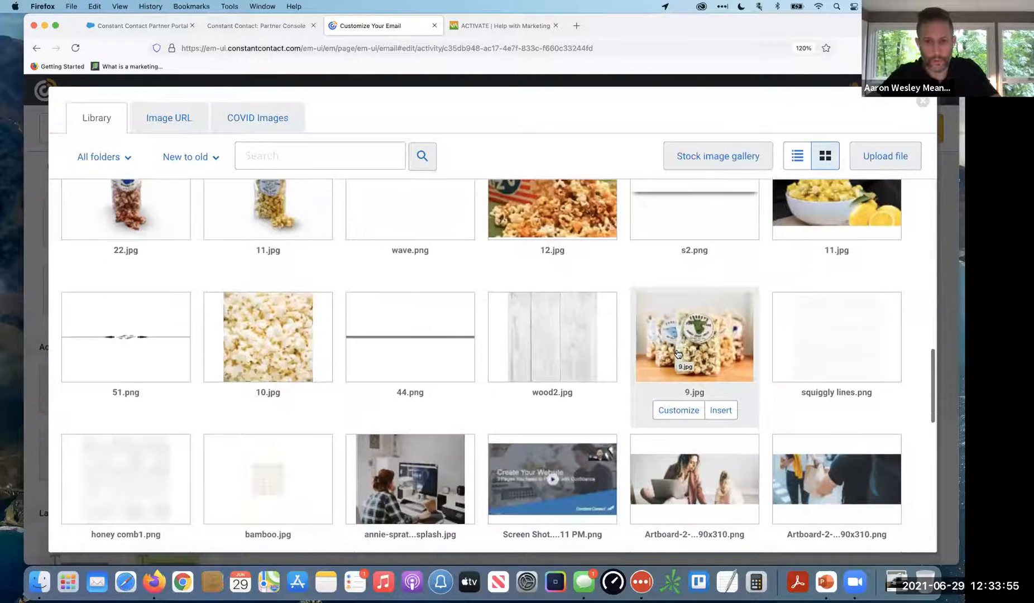
{"action": "scroll", "coordinate": [678, 354], "scroll_direction": "up", "scroll_amount": 12}
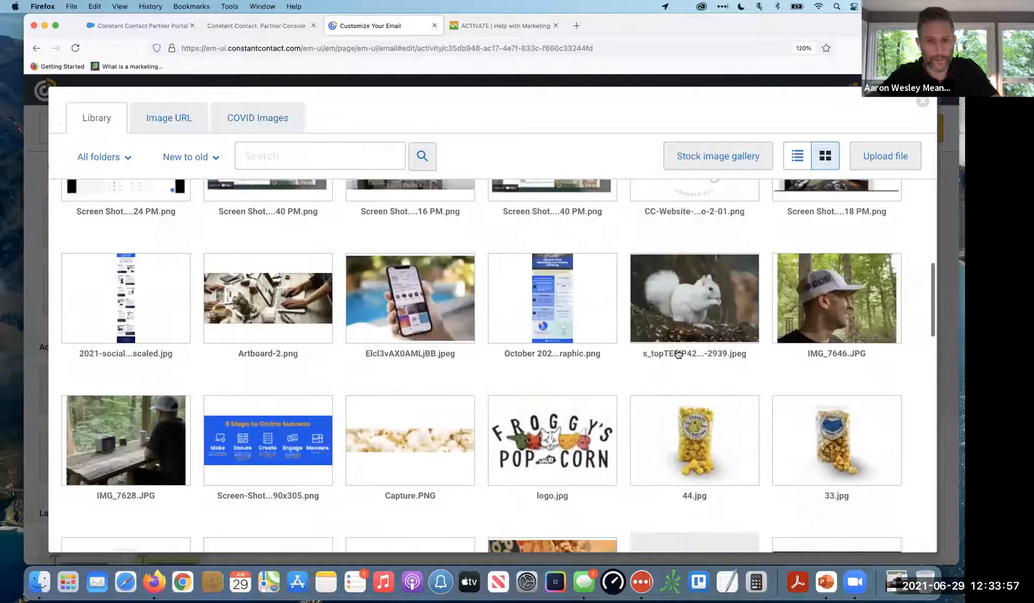
{"action": "scroll", "coordinate": [678, 354], "scroll_direction": "up", "scroll_amount": 5}
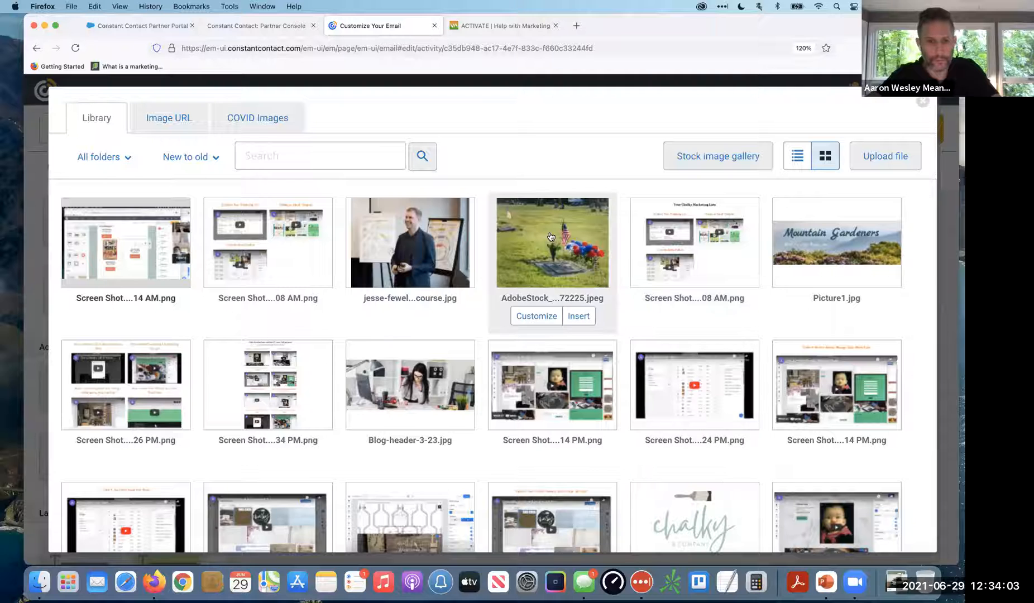
{"action": "scroll", "coordinate": [394, 239], "scroll_direction": "down", "scroll_amount": 4}
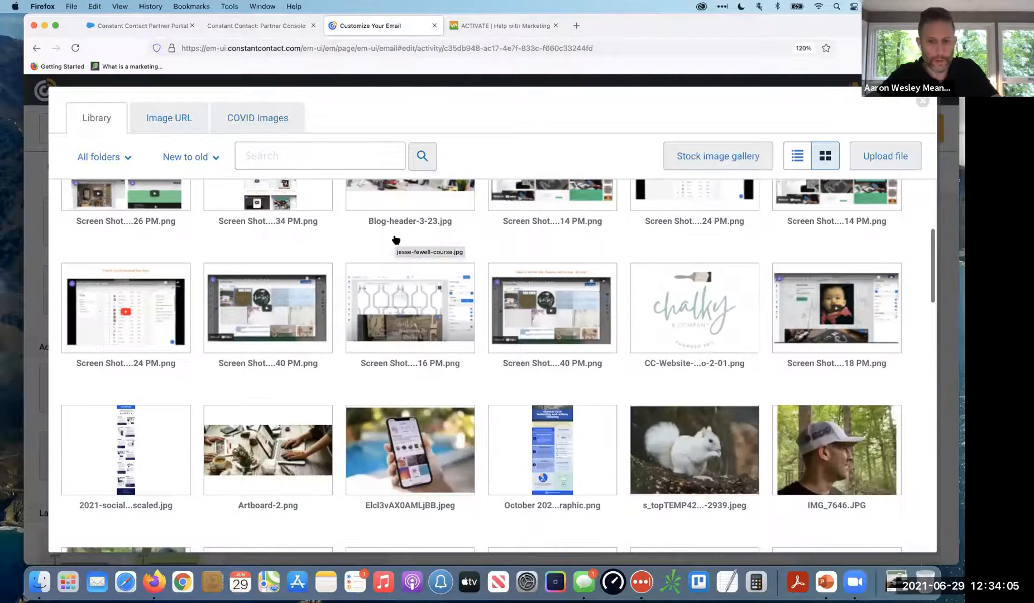
{"action": "left_click", "coordinate": [688, 461]}
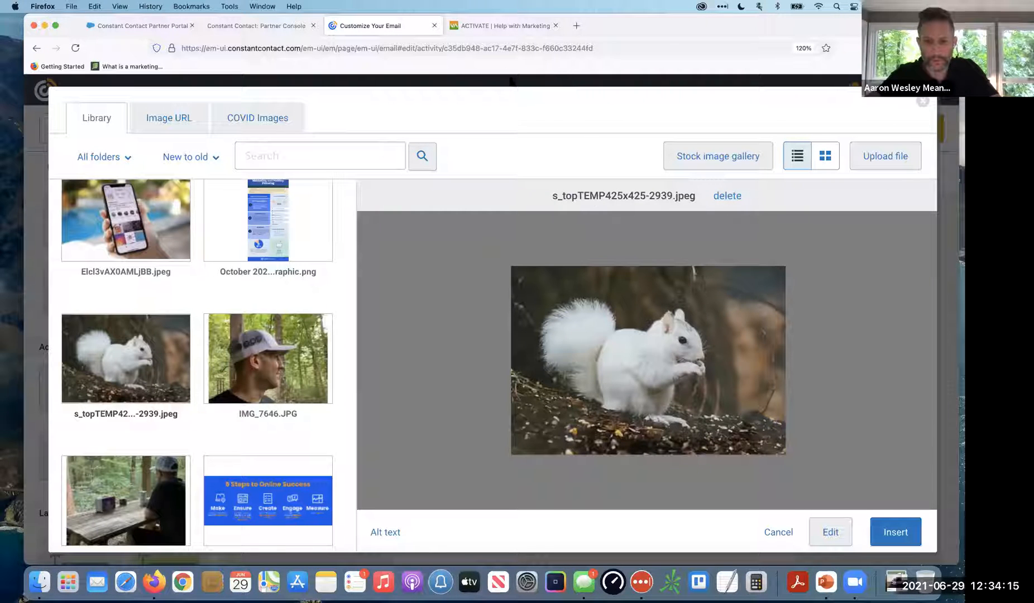
Open the image upload page and view the computer's file browser without choosing a file.
{"action": "left_click", "coordinate": [871, 155]}
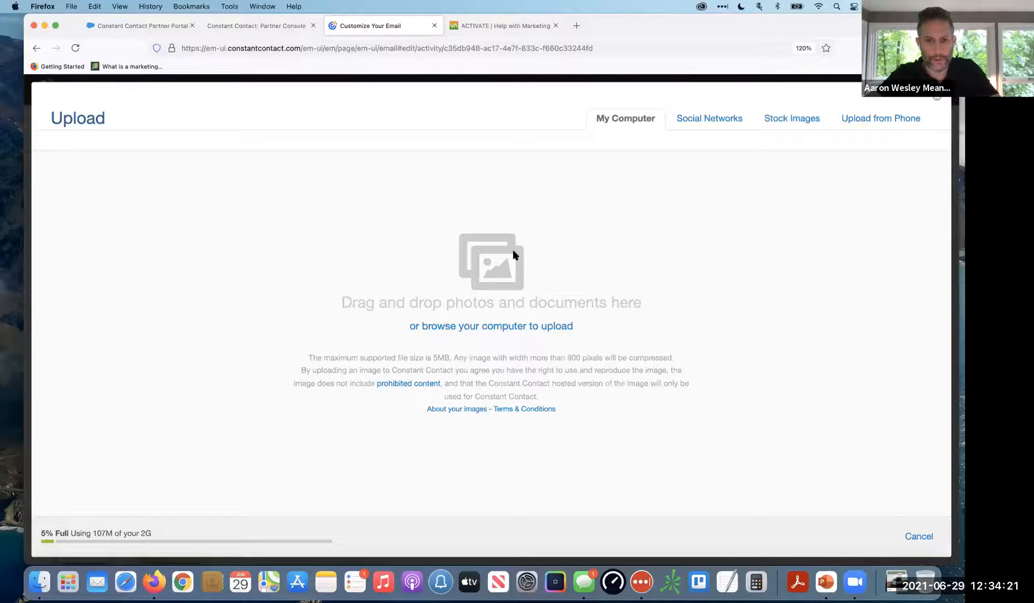
{"action": "left_click", "coordinate": [459, 328]}
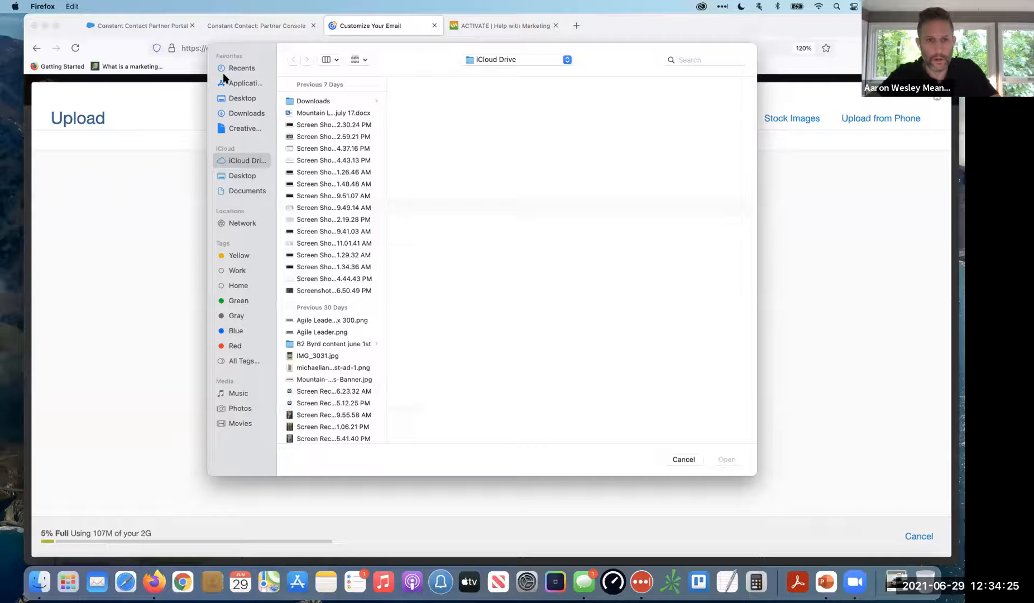
{"action": "left_click_drag", "start_coordinate": [379, 61], "coordinate": [225, 94]}
{"action": "left_click", "coordinate": [530, 493]}
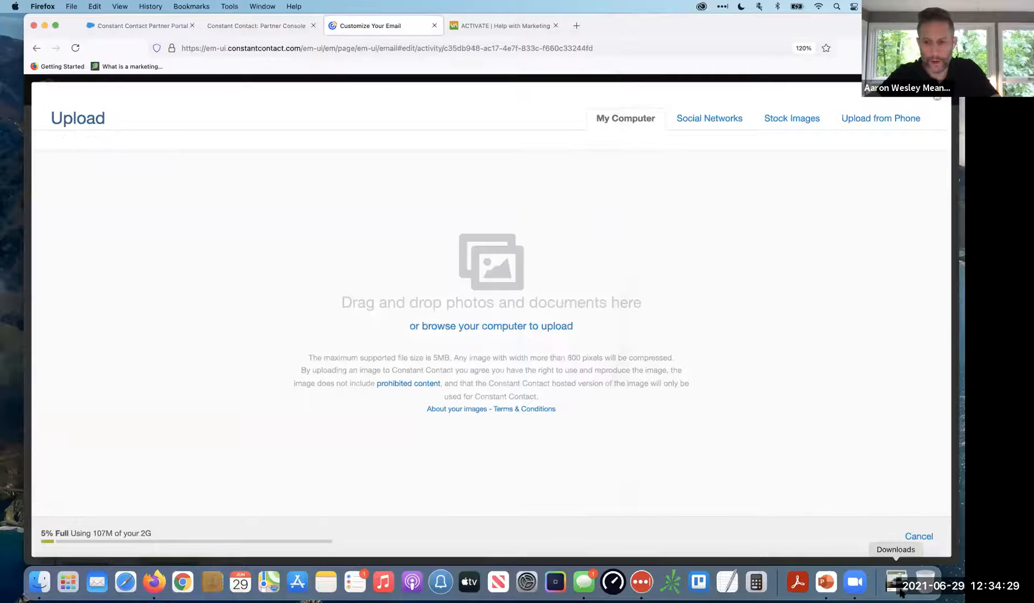
{"action": "left_click", "coordinate": [894, 580]}
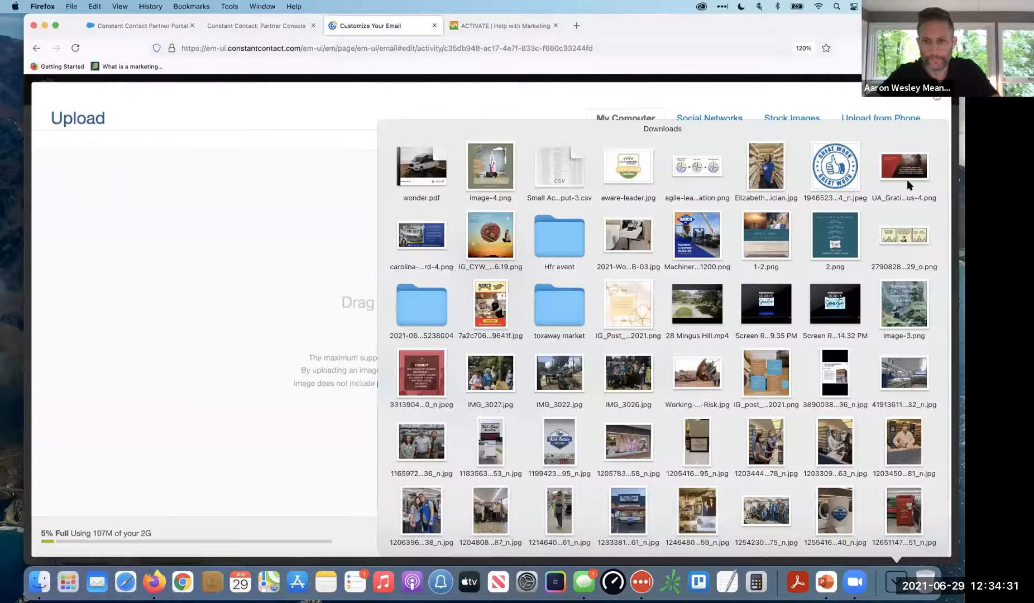
{"action": "left_click", "coordinate": [400, 279]}
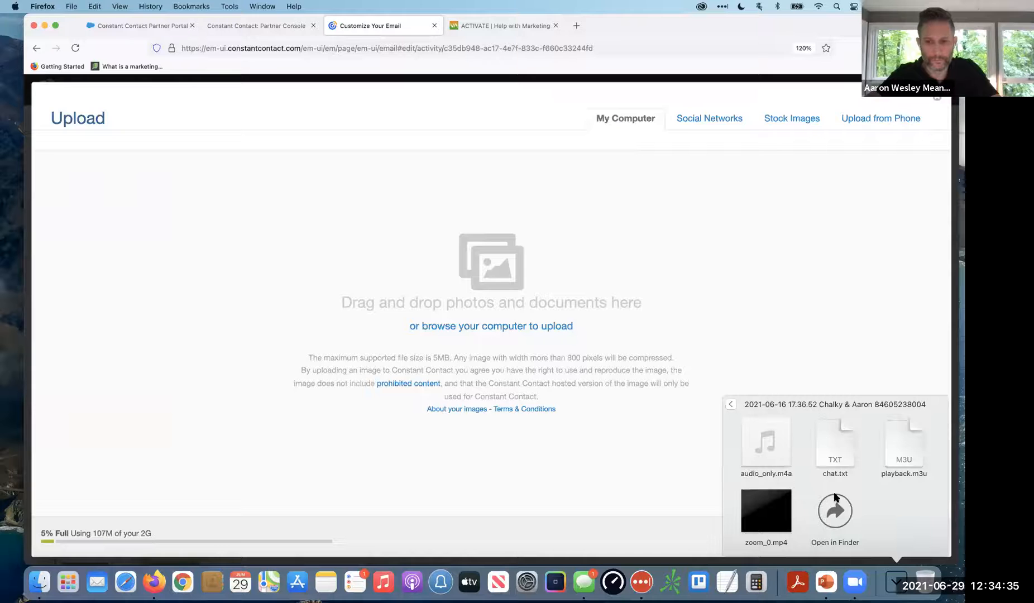
{"action": "left_click", "coordinate": [855, 510]}
{"action": "left_click", "coordinate": [895, 581]}
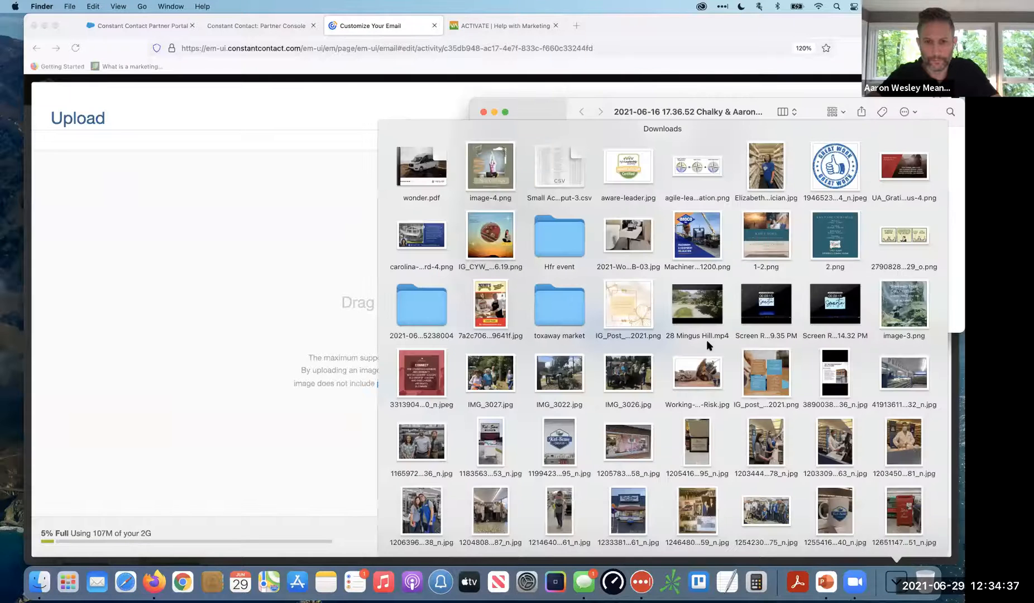
{"action": "left_click", "coordinate": [311, 314]}
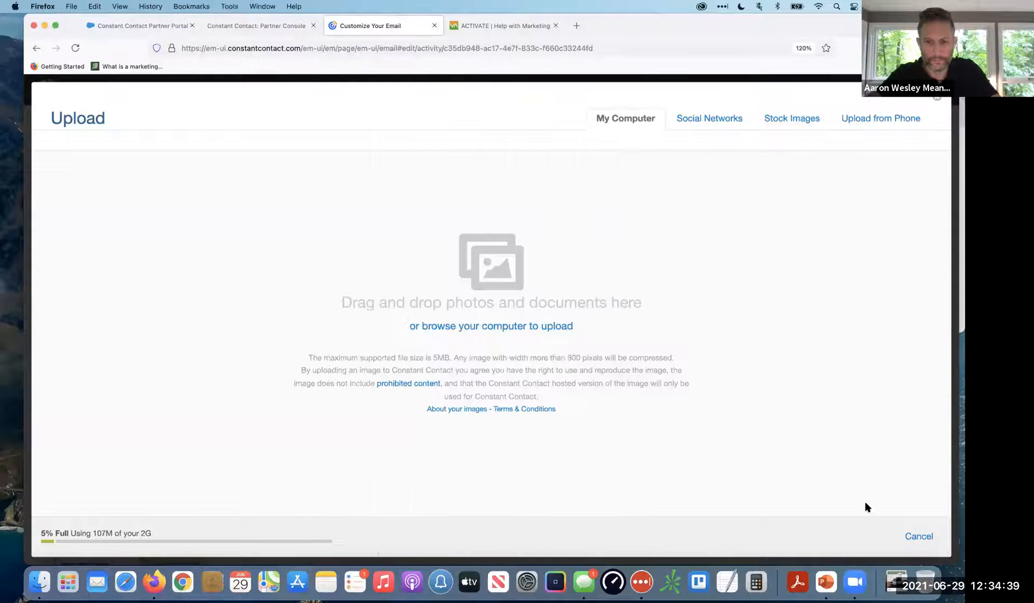
Upload the Mimi's Mountain Mixes image 7a2c706cde7f055dfb133ef52209641f.jpg from the Downloads folder to the image library.
{"action": "left_click", "coordinate": [895, 570]}
{"action": "left_click_drag", "start_coordinate": [458, 296], "coordinate": [433, 282]}
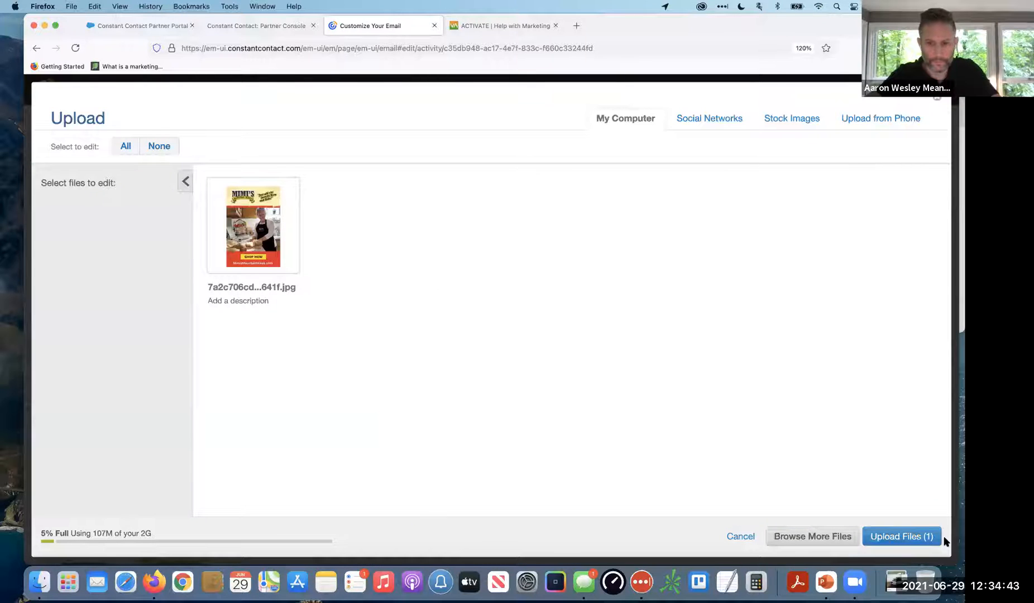
{"action": "left_click", "coordinate": [902, 535]}
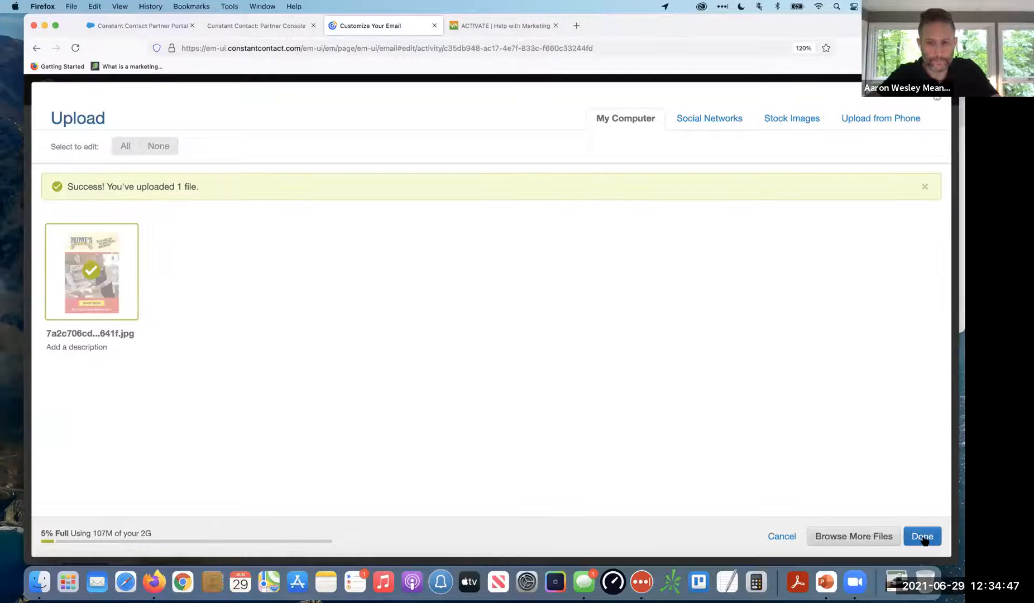
{"action": "left_click", "coordinate": [923, 536]}
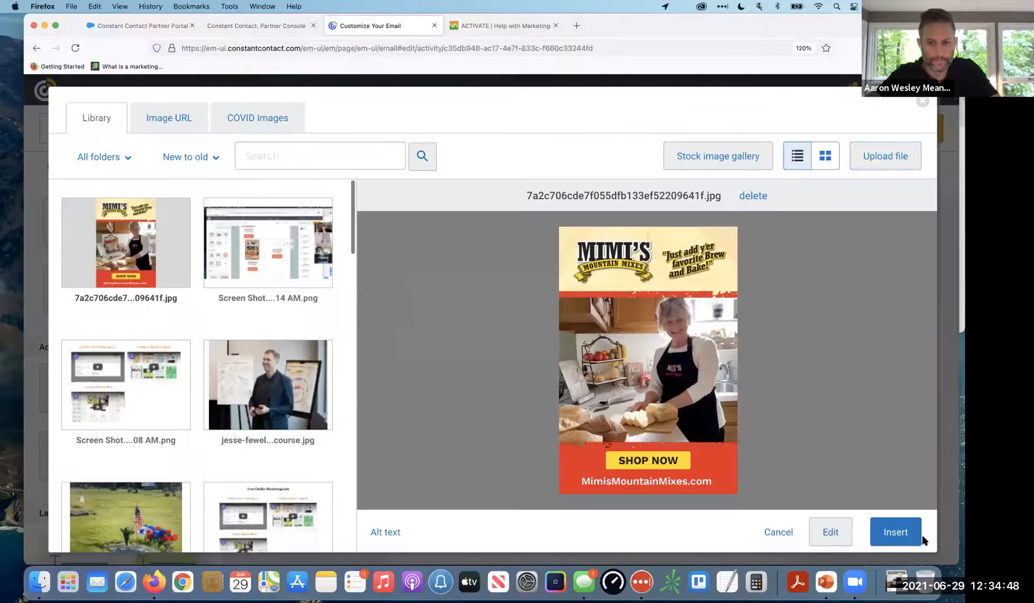
Insert the Mimi's Mountain Mixes image into the large placeholder and enlarge it slightly.
{"action": "left_click", "coordinate": [894, 533]}
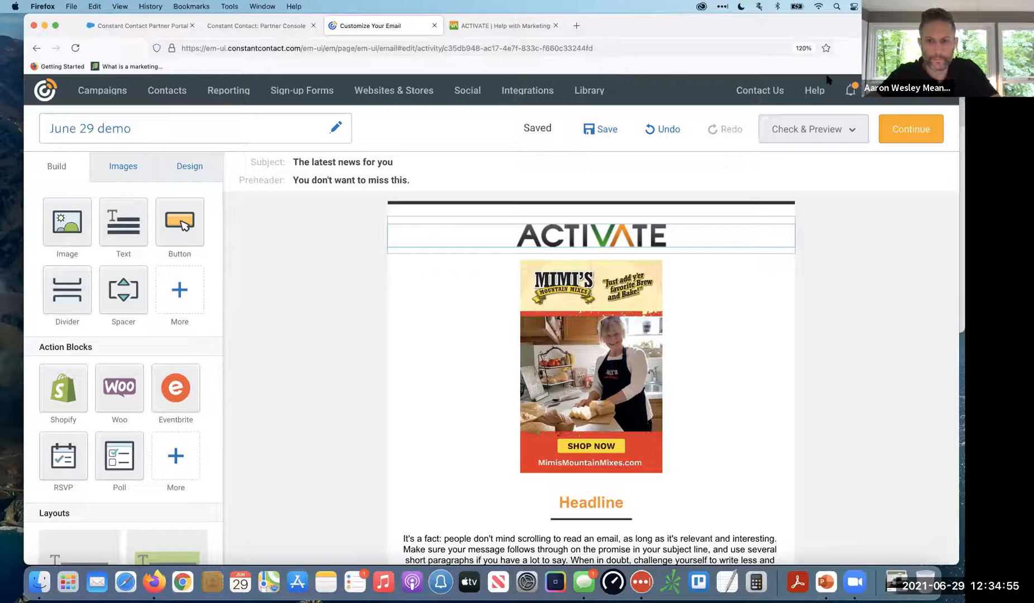
{"action": "scroll", "coordinate": [695, 337], "scroll_direction": "down", "scroll_amount": 3}
{"action": "left_click_drag", "start_coordinate": [655, 382], "coordinate": [702, 410]}
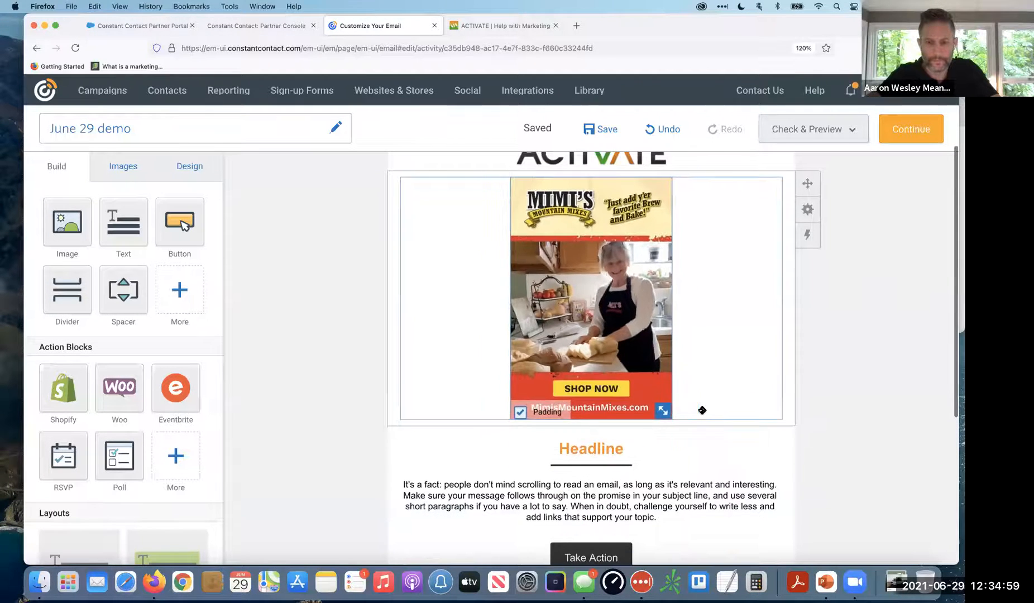
Replace the Mimi's Mountain Mixes image with Screen Shot 2020-03-11 at 5.20.05 PM.png from the library and enlarge it to most of the email's width.
{"action": "left_click", "coordinate": [491, 174]}
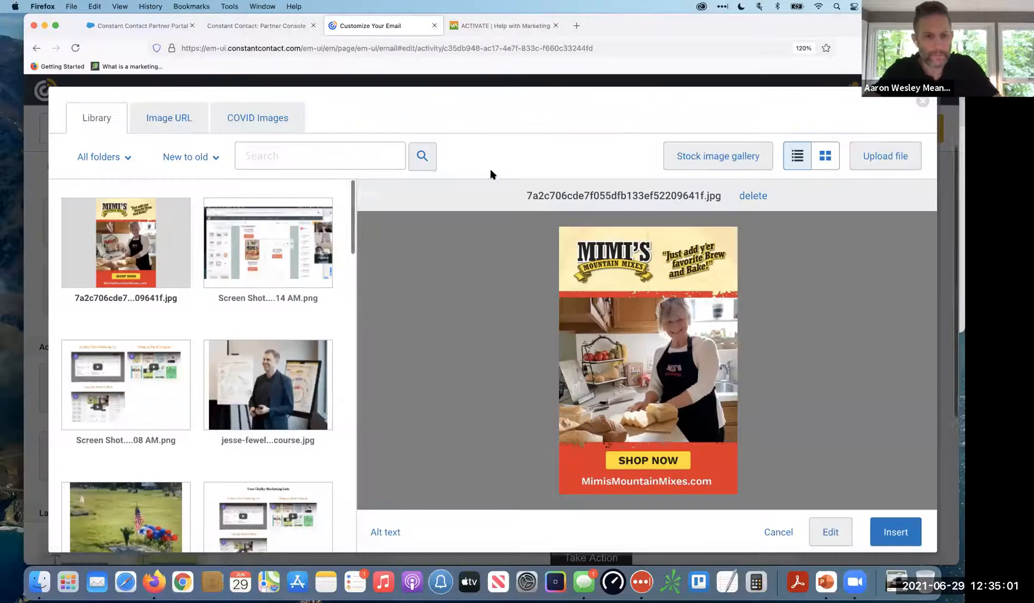
{"action": "scroll", "coordinate": [230, 331], "scroll_direction": "down", "scroll_amount": 15}
{"action": "scroll", "coordinate": [235, 333], "scroll_direction": "down", "scroll_amount": 10}
{"action": "scroll", "coordinate": [236, 333], "scroll_direction": "up", "scroll_amount": 3}
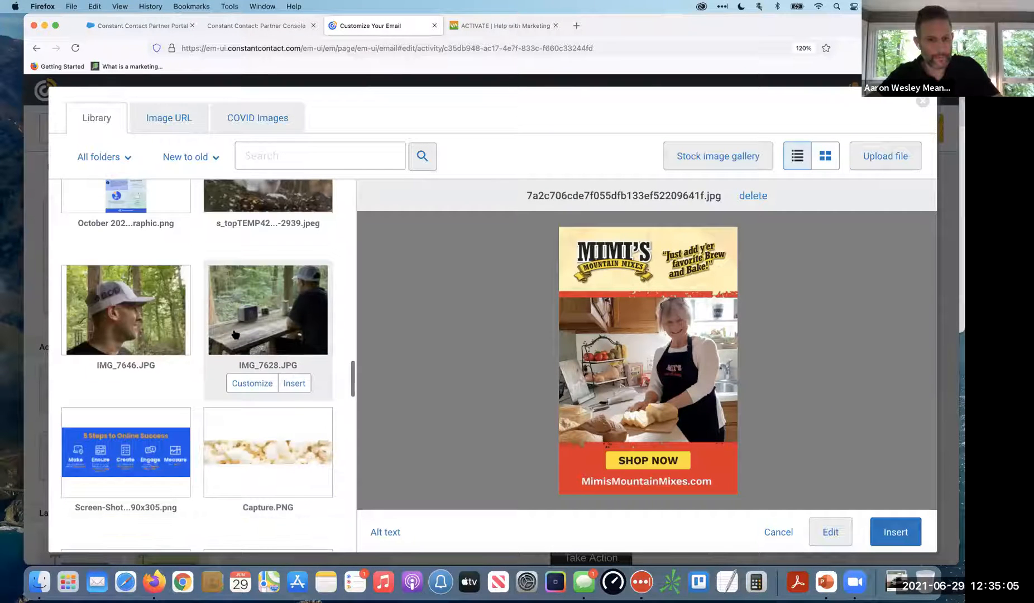
{"action": "scroll", "coordinate": [236, 334], "scroll_direction": "down", "scroll_amount": 10}
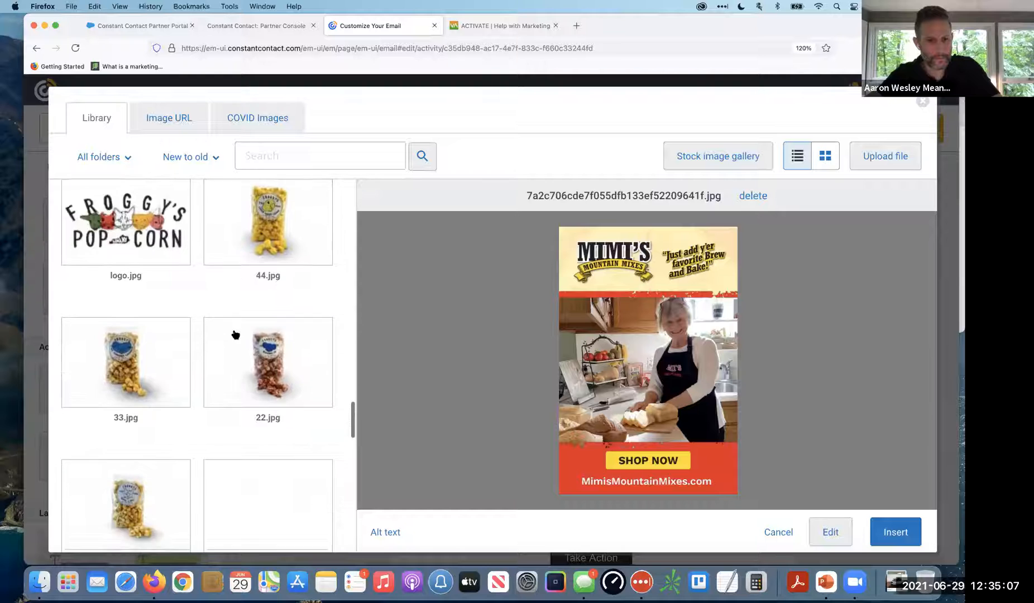
{"action": "scroll", "coordinate": [235, 334], "scroll_direction": "down", "scroll_amount": 15}
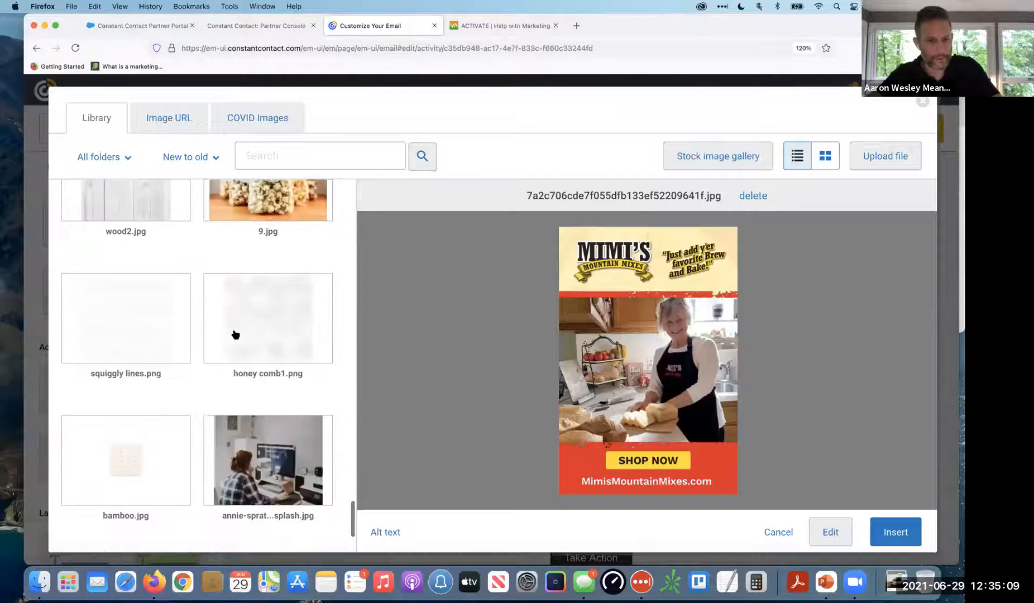
{"action": "scroll", "coordinate": [236, 334], "scroll_direction": "down", "scroll_amount": 8}
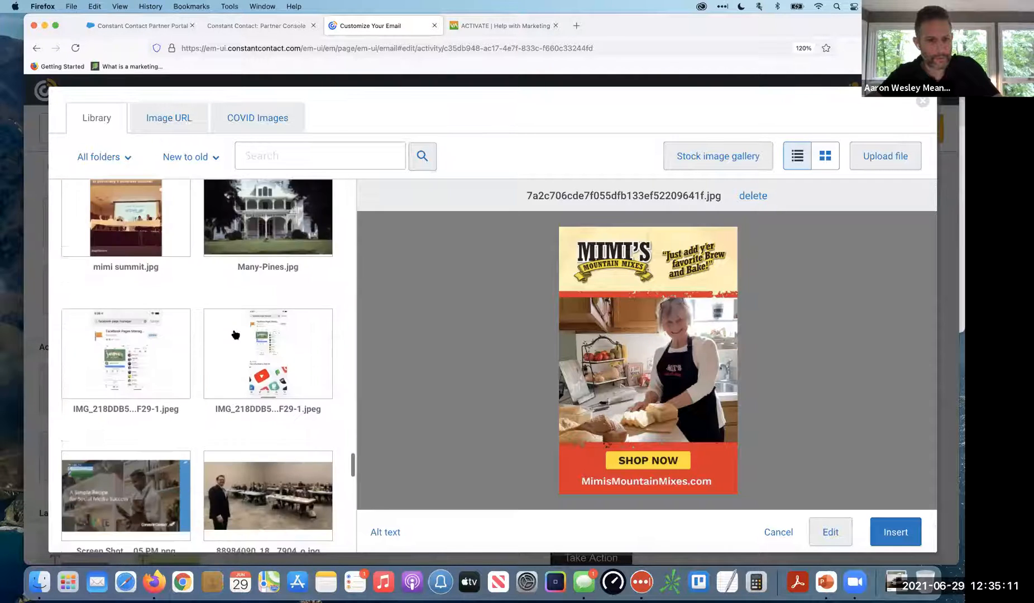
{"action": "scroll", "coordinate": [235, 334], "scroll_direction": "down", "scroll_amount": 8}
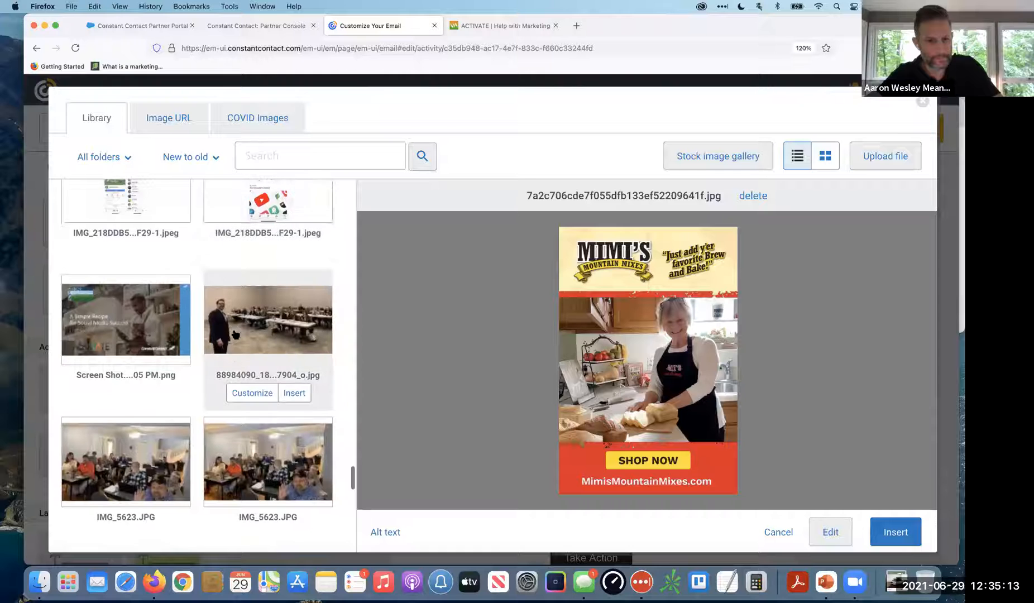
{"action": "left_click", "coordinate": [127, 267]}
{"action": "scroll", "coordinate": [128, 267], "scroll_direction": "up", "scroll_amount": 2}
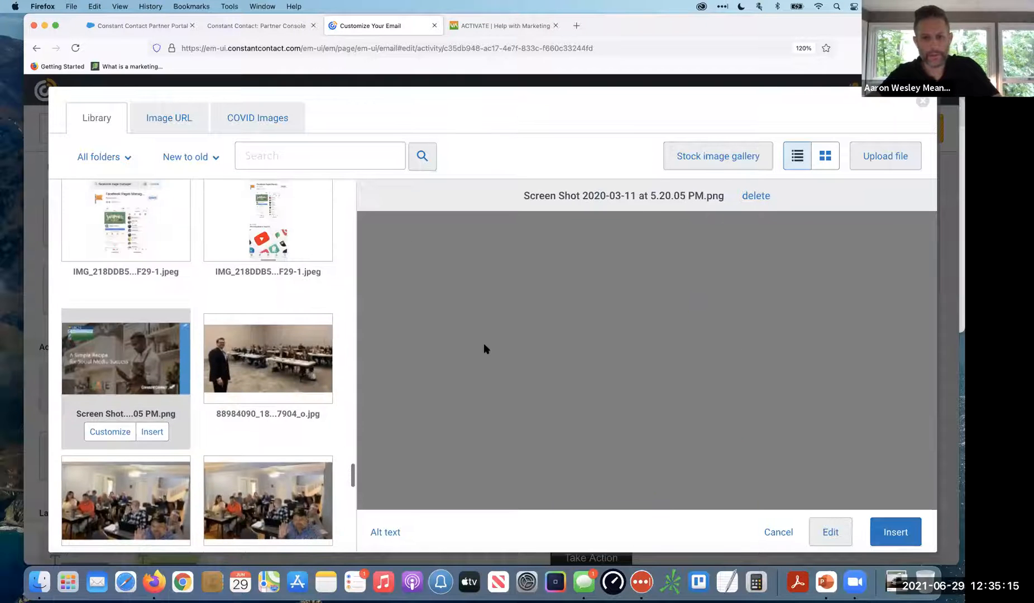
{"action": "left_click", "coordinate": [897, 533]}
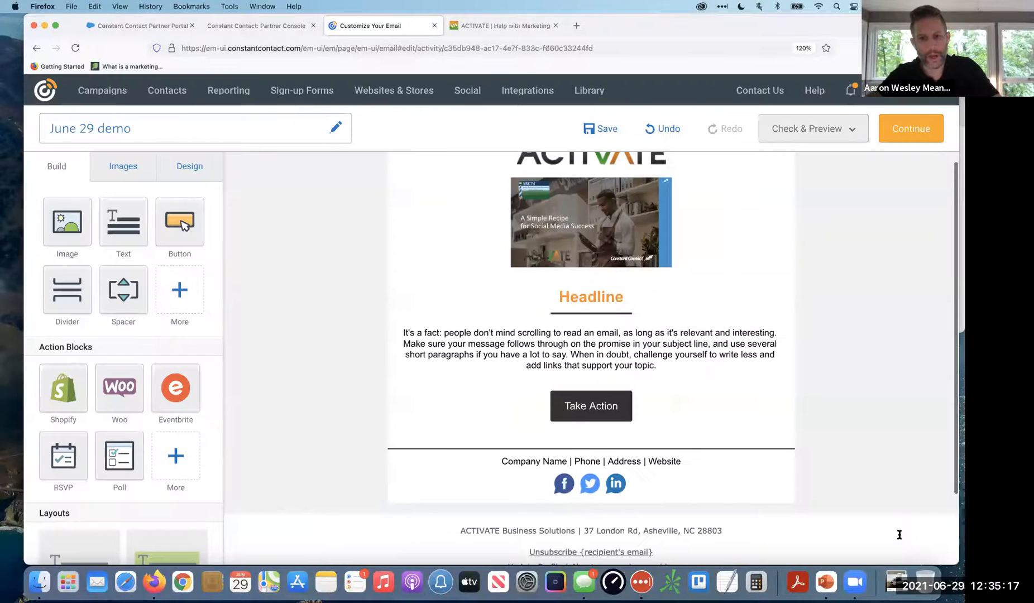
{"action": "left_click_drag", "start_coordinate": [692, 399], "coordinate": [752, 472]}
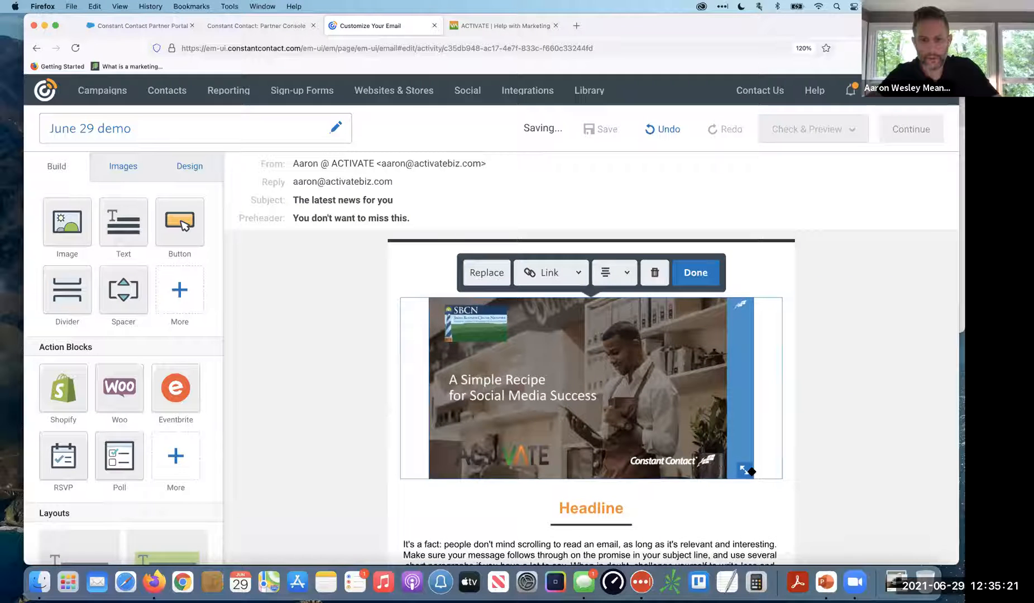
{"action": "left_click", "coordinate": [397, 347]}
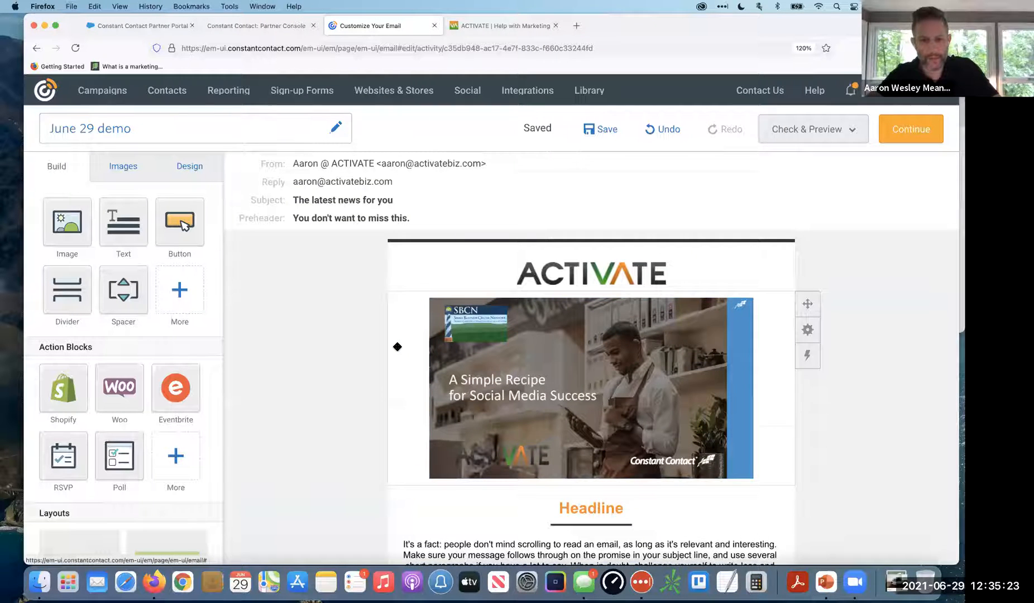
Replace the paragraph below the headline with "Thanks for joining me at yesterday's webinar. Below is the presentation for you to keep".
{"action": "scroll", "coordinate": [397, 347], "scroll_direction": "down", "scroll_amount": 3}
{"action": "triple_click", "coordinate": [531, 461]}
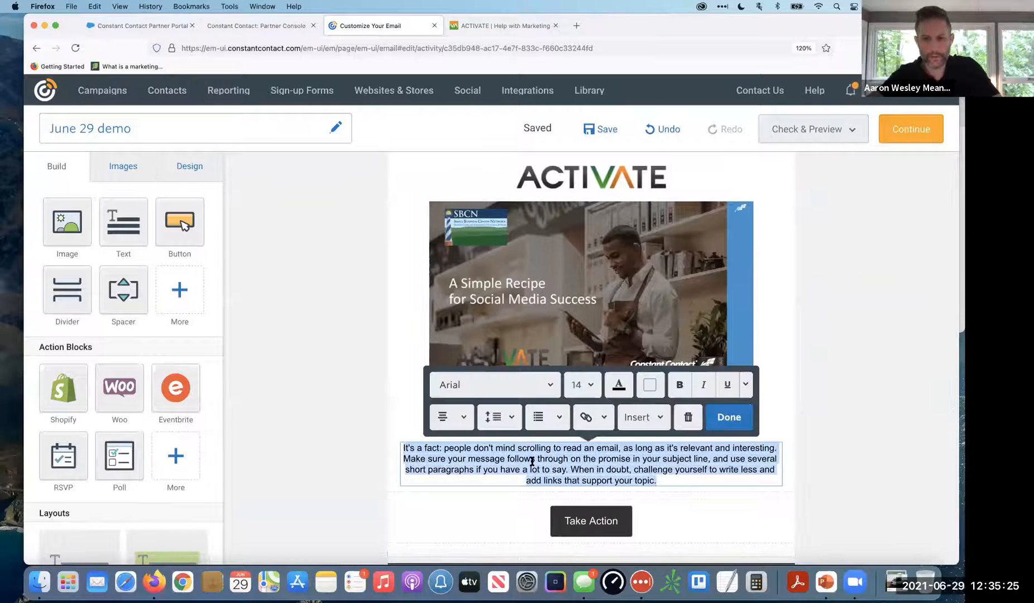
{"action": "key", "text": "BackSpace"}
{"action": "type", "text": "Thanks for joining me"}
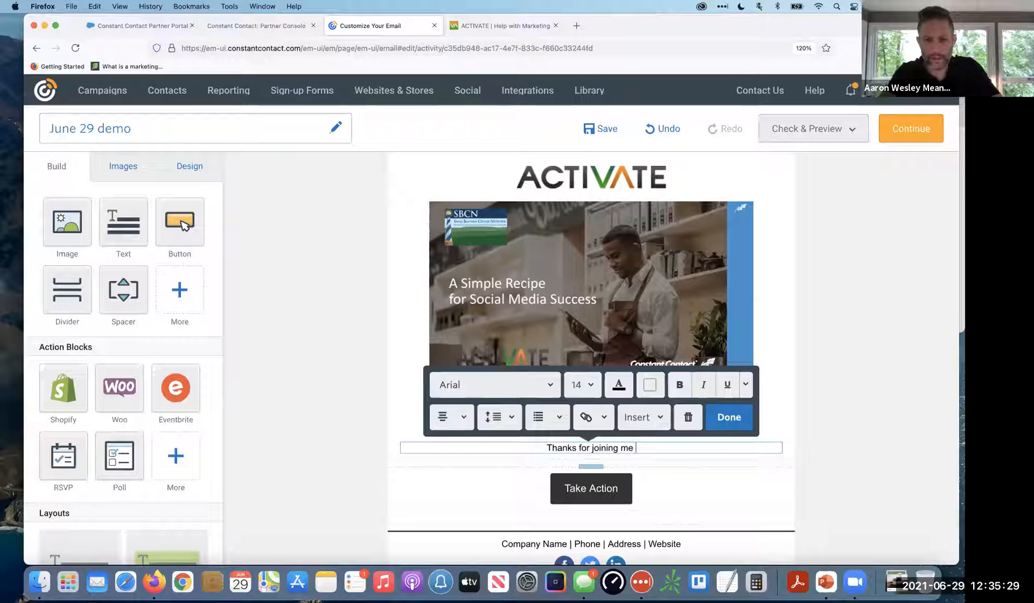
{"action": "type", "text": " at ye"}
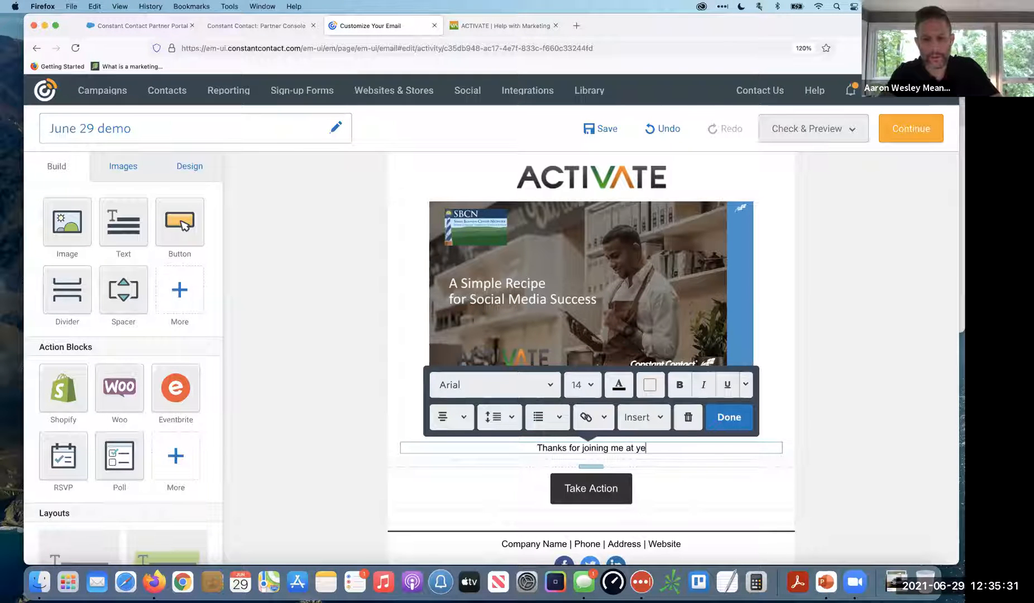
{"action": "type", "text": "sterday's webinar. Below is the pres"}
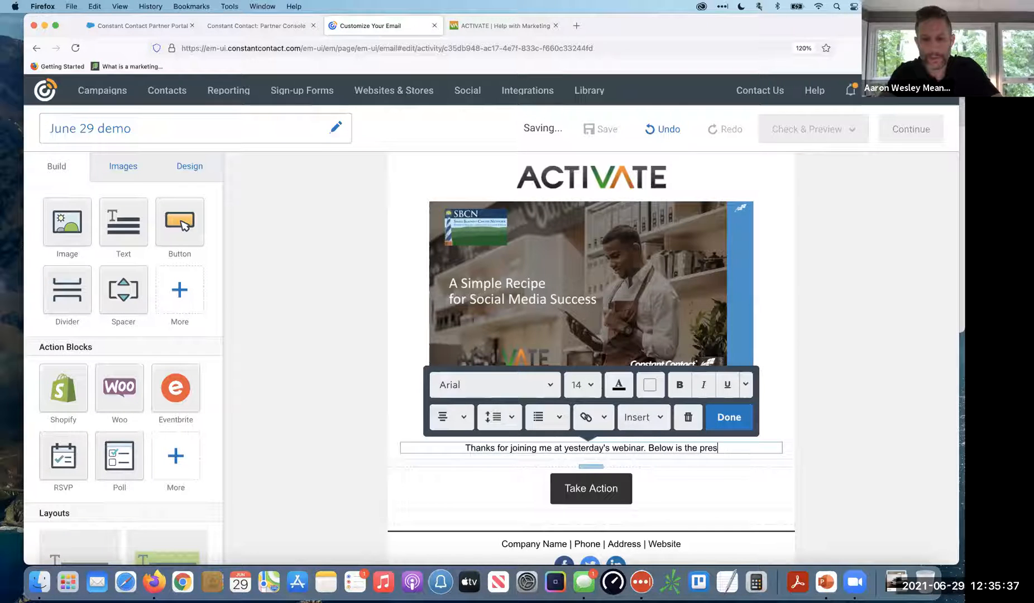
{"action": "type", "text": "entation for you to"}
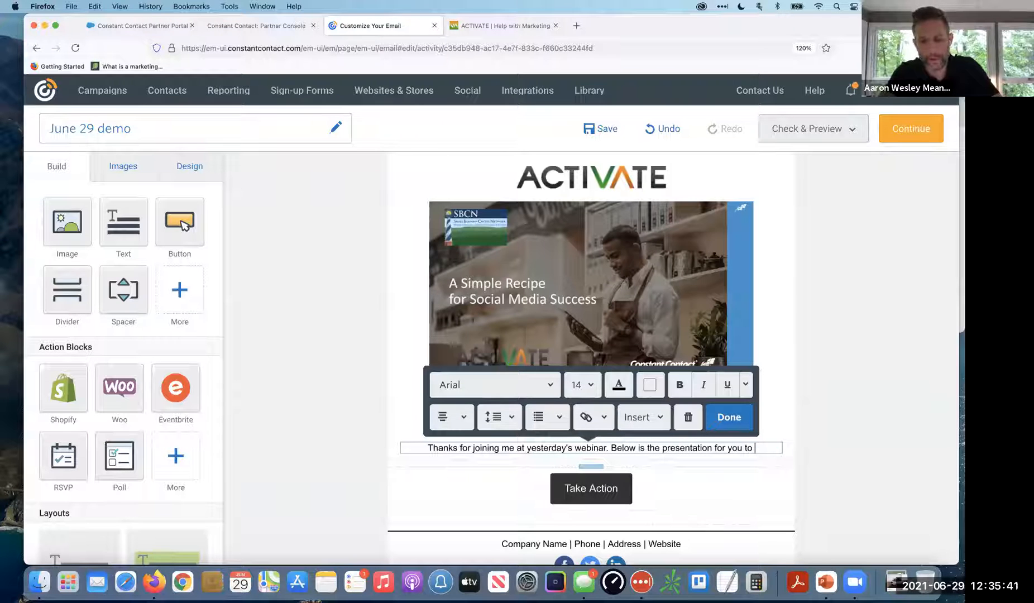
{"action": "type", "text": " keep"}
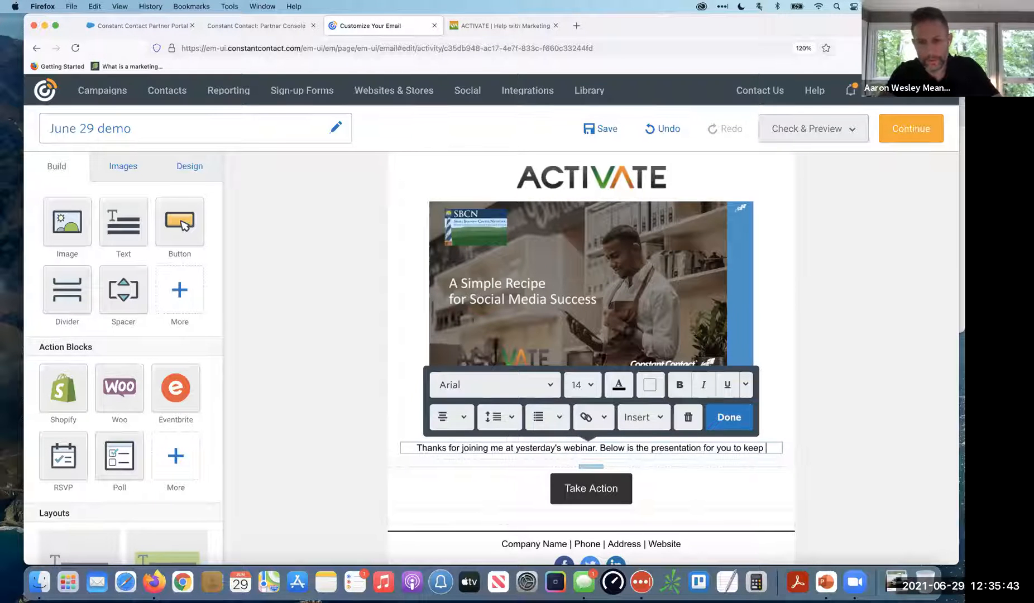
Finish the paragraph with ", please let me know if you have any questions." and put its second sentence on a new line.
{"action": "type", "text": ", pl"}
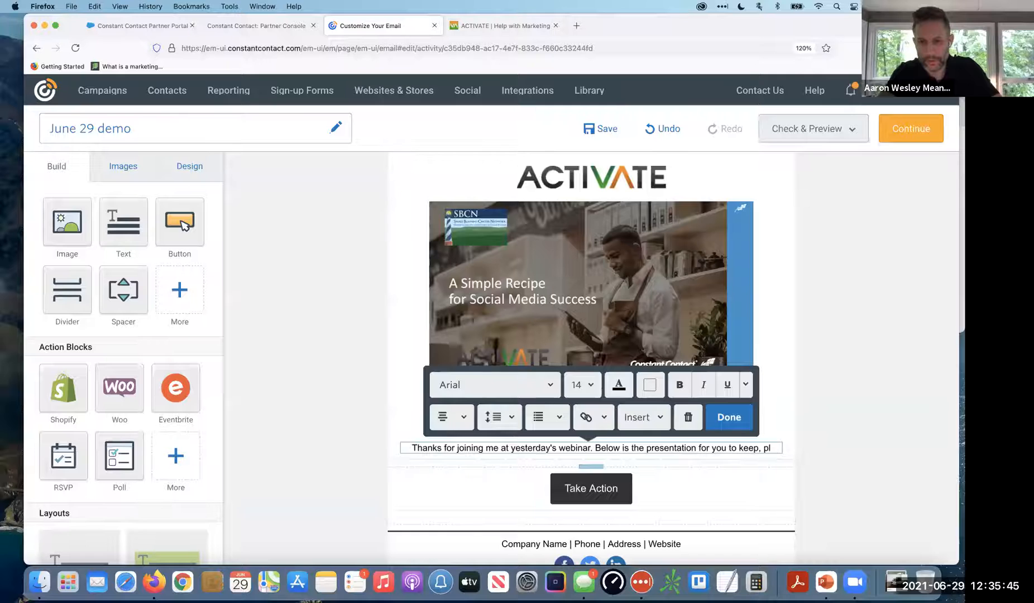
{"action": "type", "text": "ease let me know if"}
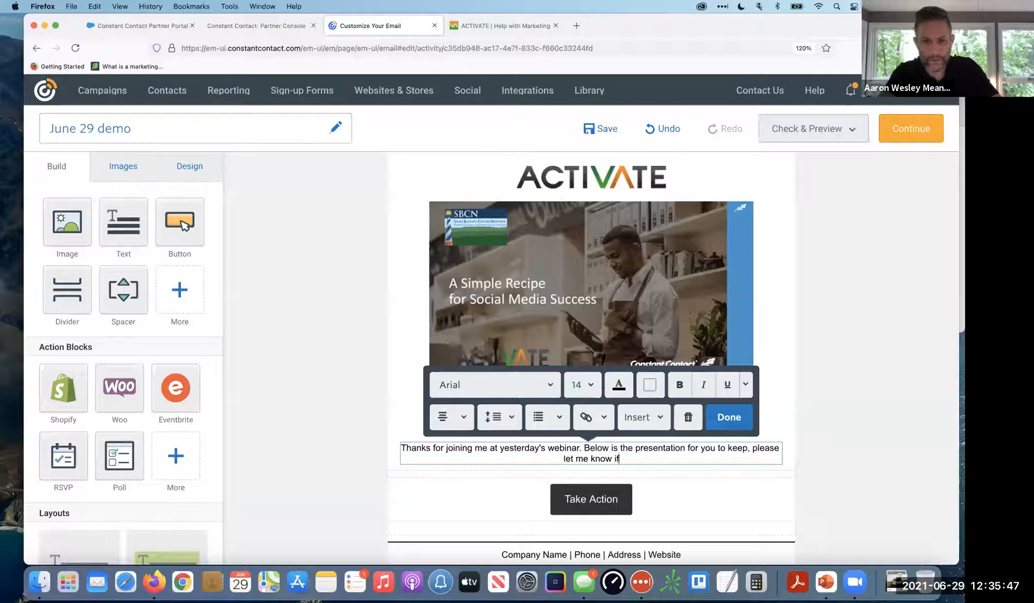
{"action": "type", "text": " you have any questions"}
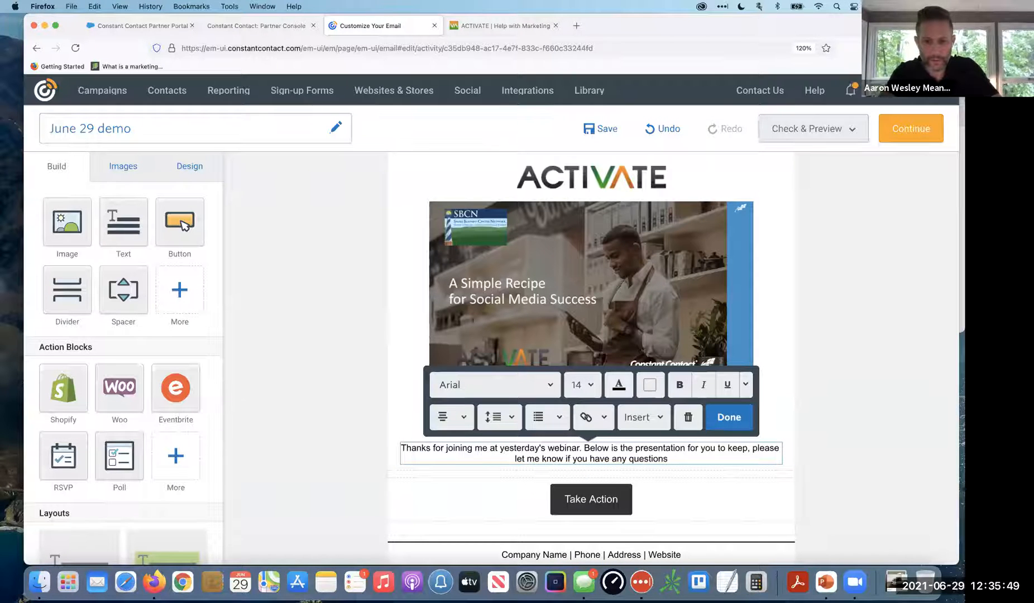
{"action": "type", "text": "."}
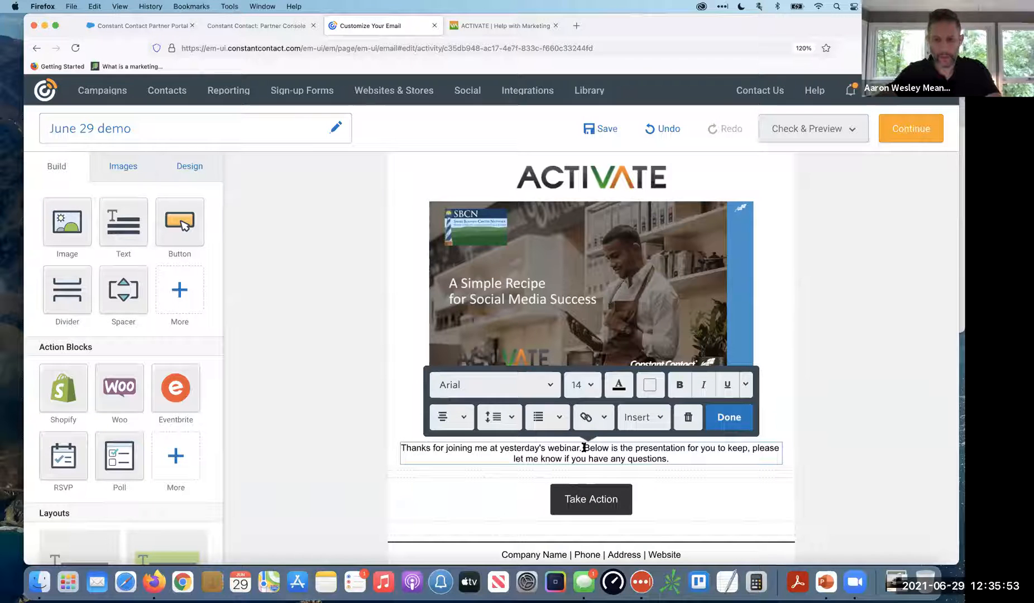
{"action": "key", "text": "Return"}
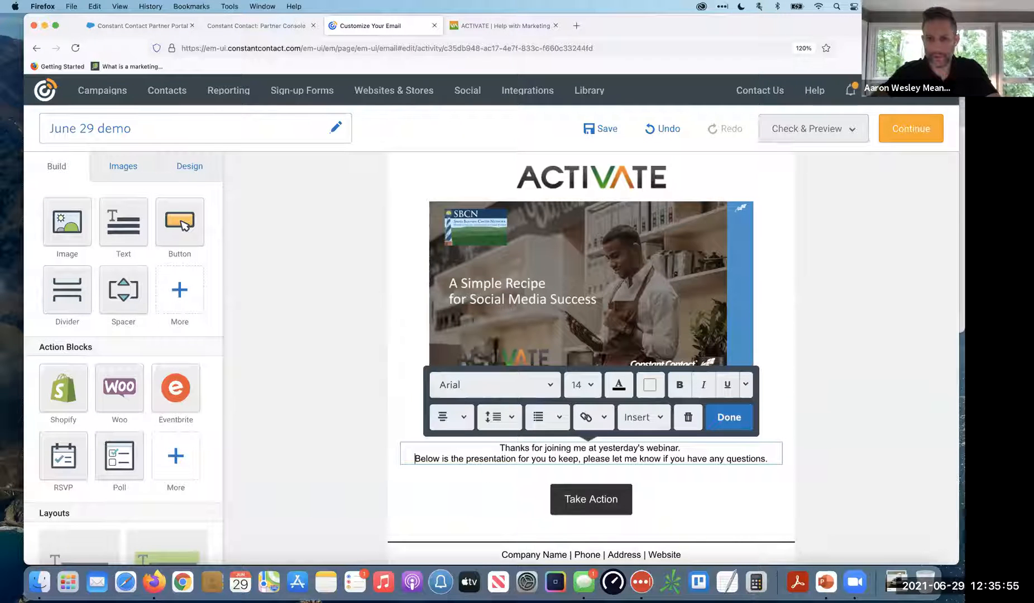
{"action": "left_click", "coordinate": [813, 405]}
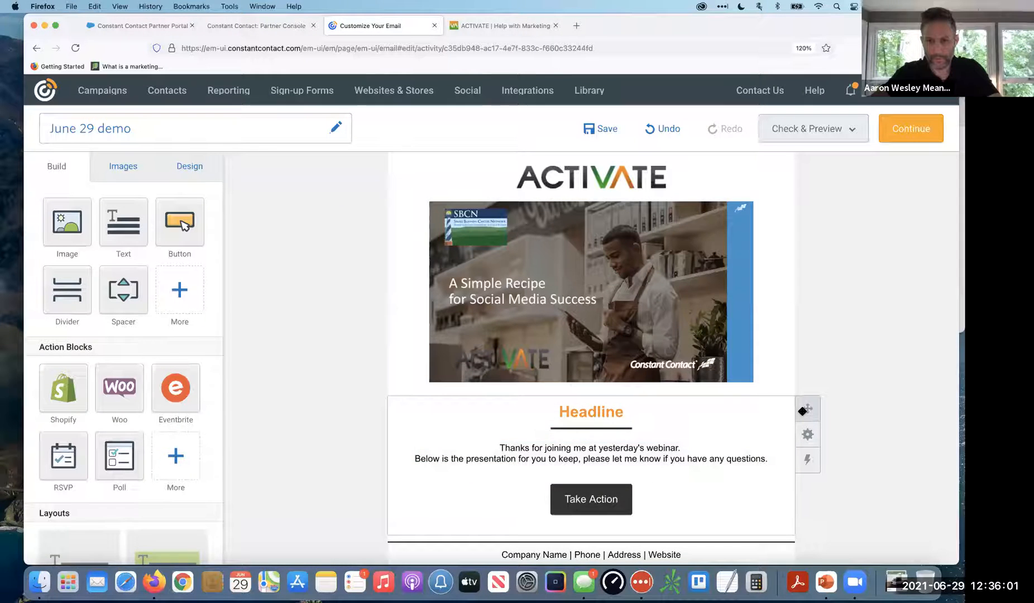
Move the headline and text block above the webinar image, and place the Take Action button directly below the image.
{"action": "left_click_drag", "start_coordinate": [804, 397], "coordinate": [782, 226]}
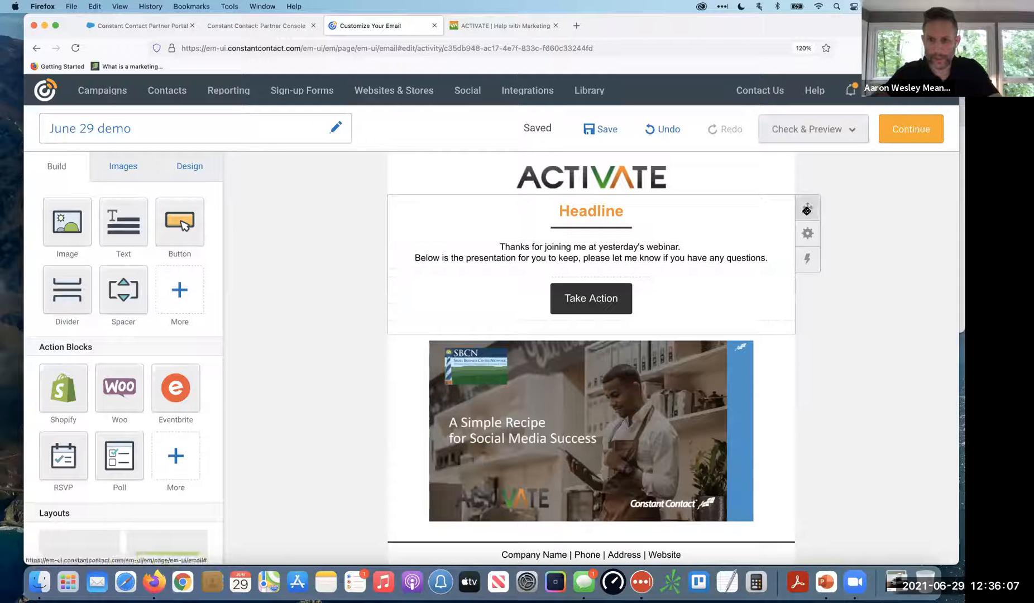
{"action": "mouse_move", "coordinate": [808, 211]}
{"action": "left_mouse_down"}
{"action": "mouse_move", "coordinate": [803, 238]}
{"action": "mouse_move", "coordinate": [806, 213]}
{"action": "left_mouse_up"}
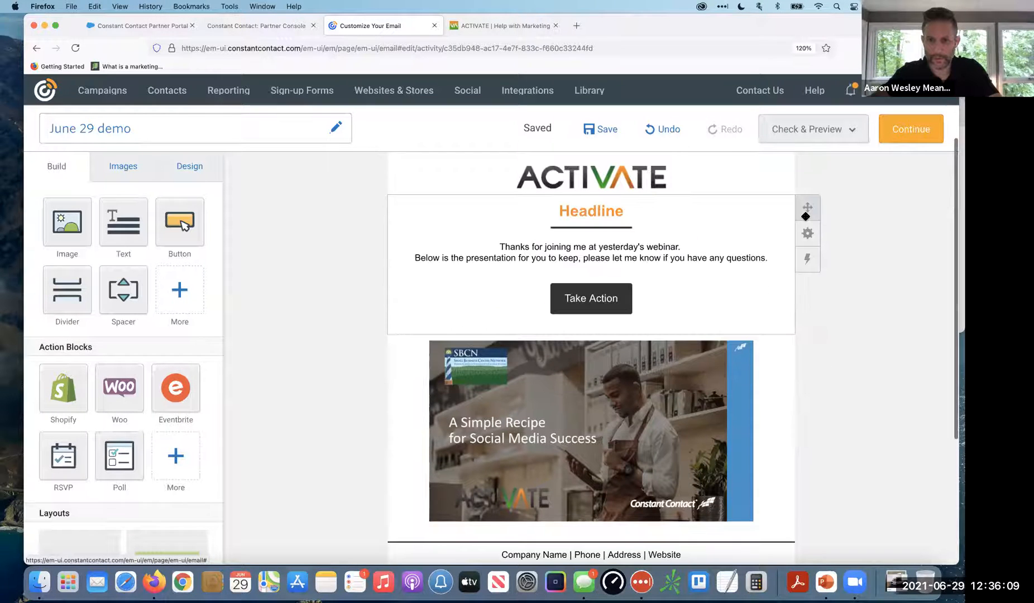
{"action": "scroll", "coordinate": [804, 268], "scroll_direction": "down", "scroll_amount": 2}
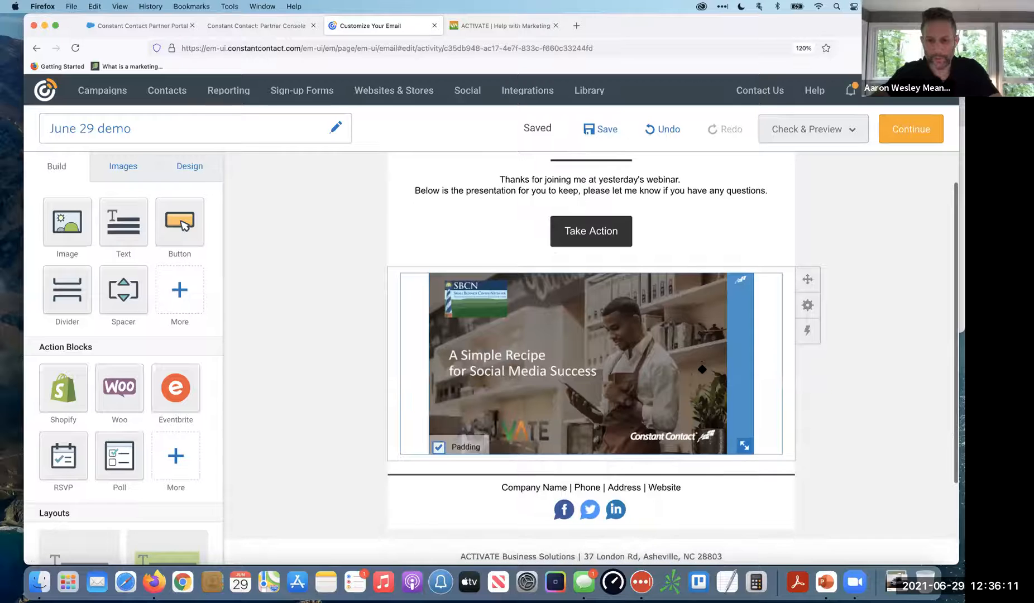
{"action": "left_click_drag", "start_coordinate": [805, 280], "coordinate": [787, 303]}
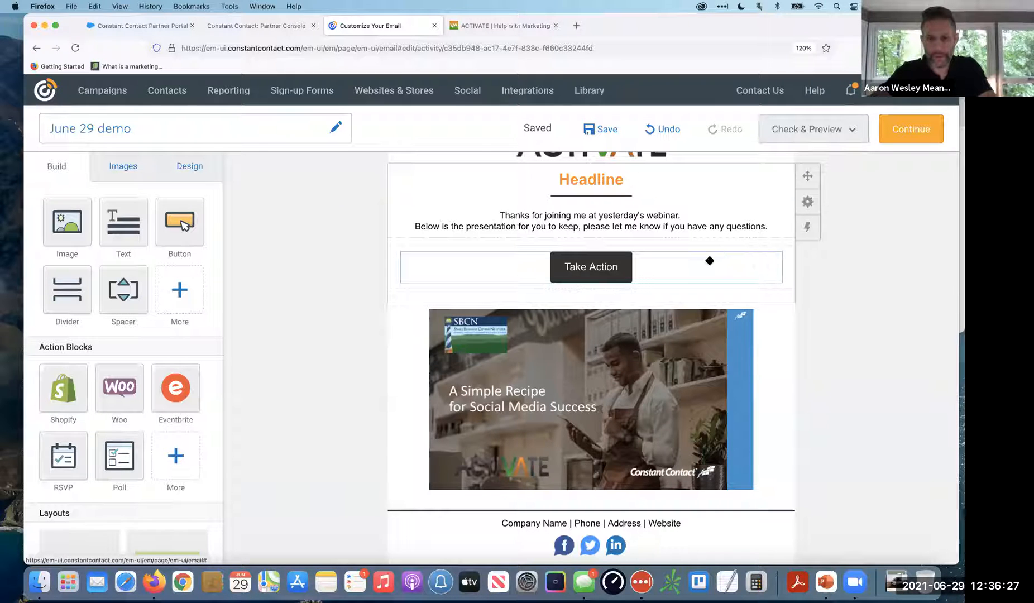
{"action": "left_click_drag", "start_coordinate": [685, 323], "coordinate": [586, 398]}
Replace the placeholder headline text above the thank-you paragraph with "Thank You For Attending".
{"action": "scroll", "coordinate": [585, 391], "scroll_direction": "up", "scroll_amount": 5}
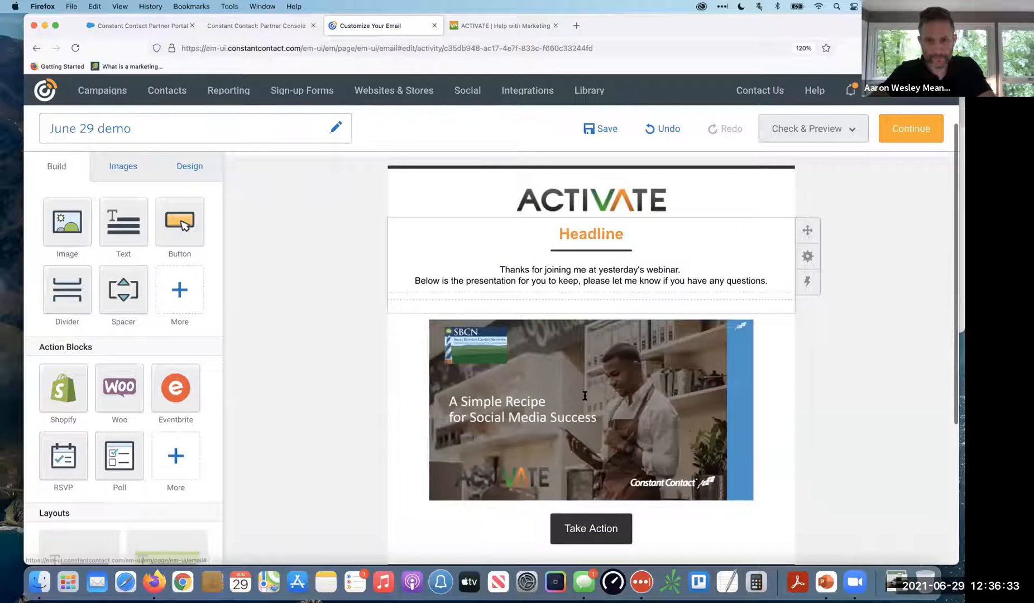
{"action": "left_click", "coordinate": [567, 236]}
{"action": "type", "text": "Thank You For Attending"}
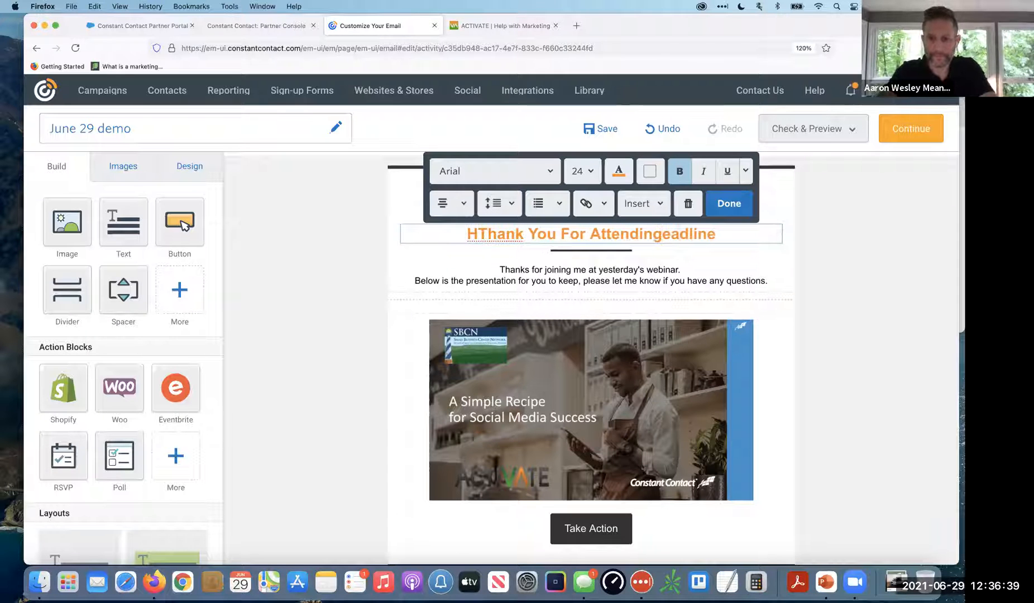
{"action": "key", "text": "Delete"}
{"action": "key", "text": "Delete"}
{"action": "key", "text": "Delete"}
{"action": "key", "text": "Delete"}
{"action": "key", "text": "Delete"}
{"action": "key", "text": "Delete"}
{"action": "key", "text": "Delete"}
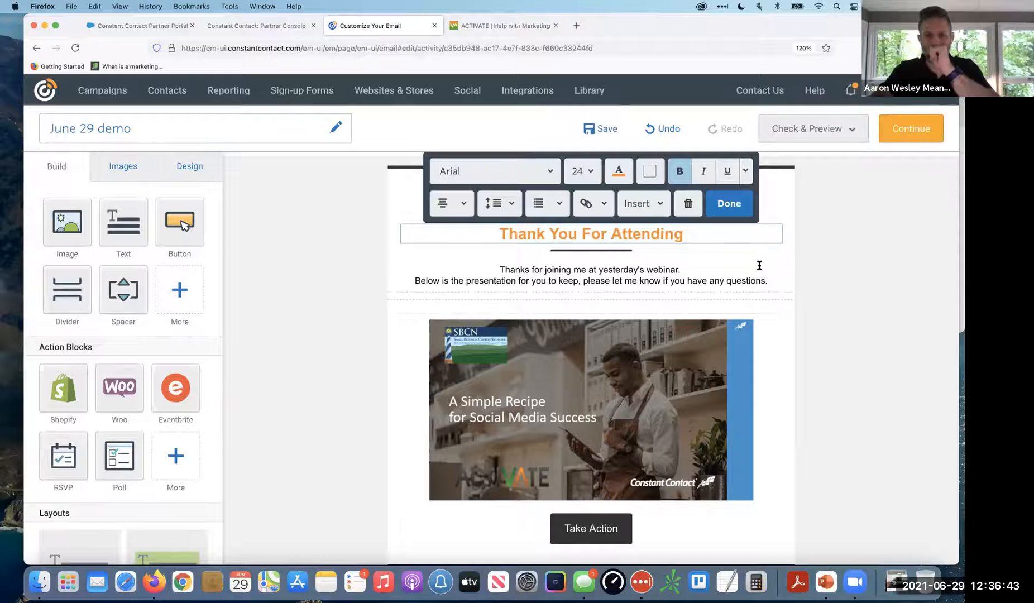
{"action": "left_click", "coordinate": [731, 207]}
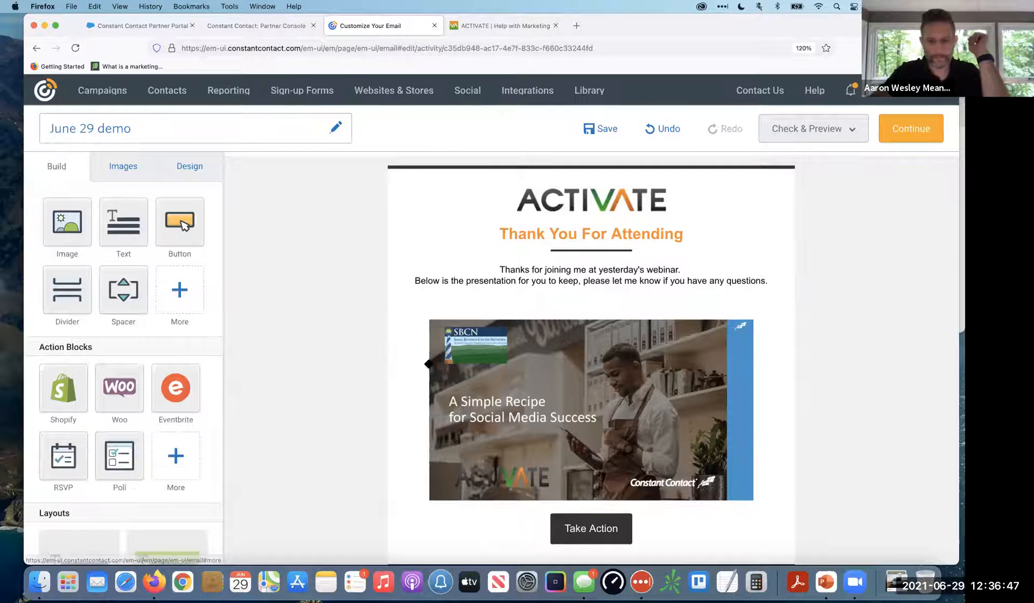
{"action": "scroll", "coordinate": [532, 379], "scroll_direction": "down", "scroll_amount": 4}
{"action": "scroll", "coordinate": [532, 379], "scroll_direction": "up", "scroll_amount": 5}
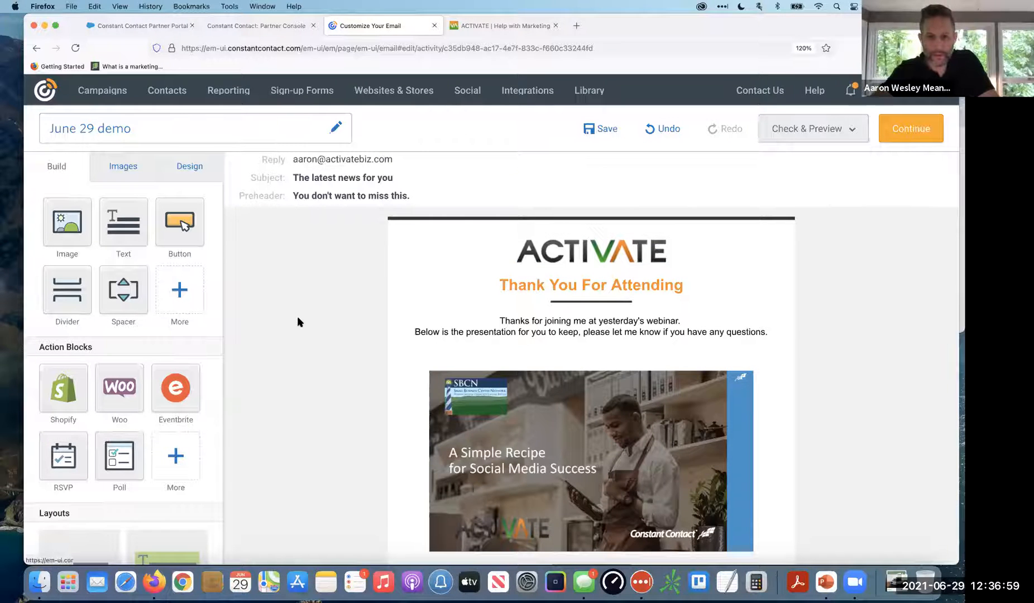
{"action": "scroll", "coordinate": [326, 343], "scroll_direction": "down", "scroll_amount": 1}
{"action": "scroll", "coordinate": [326, 342], "scroll_direction": "up", "scroll_amount": 1}
{"action": "scroll", "coordinate": [326, 342], "scroll_direction": "down", "scroll_amount": 10}
{"action": "scroll", "coordinate": [501, 391], "scroll_direction": "up", "scroll_amount": 6}
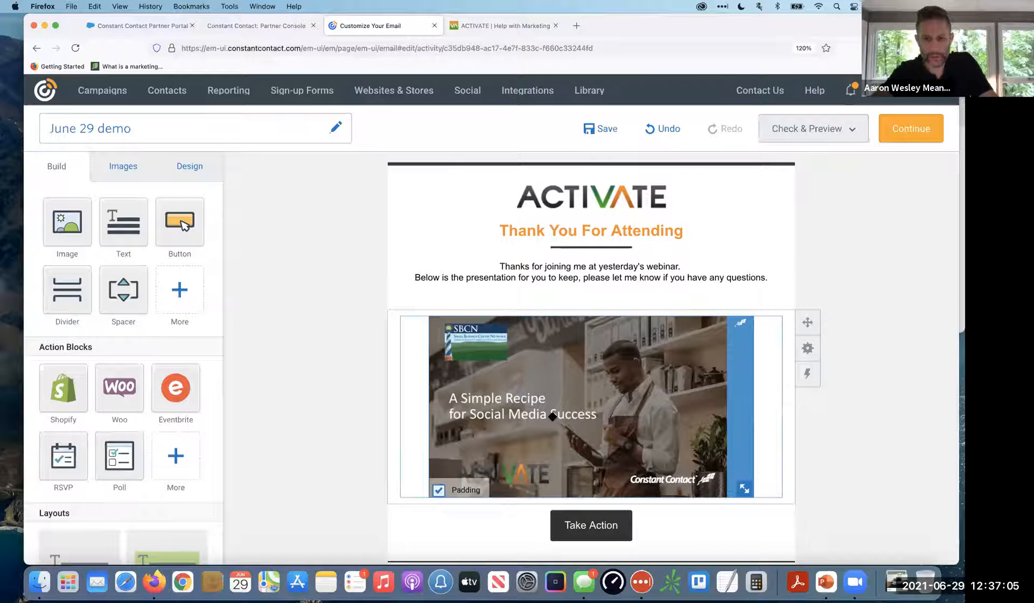
Look at the link types offered for the Take Action button without choosing one.
{"action": "scroll", "coordinate": [559, 425], "scroll_direction": "down", "scroll_amount": 3}
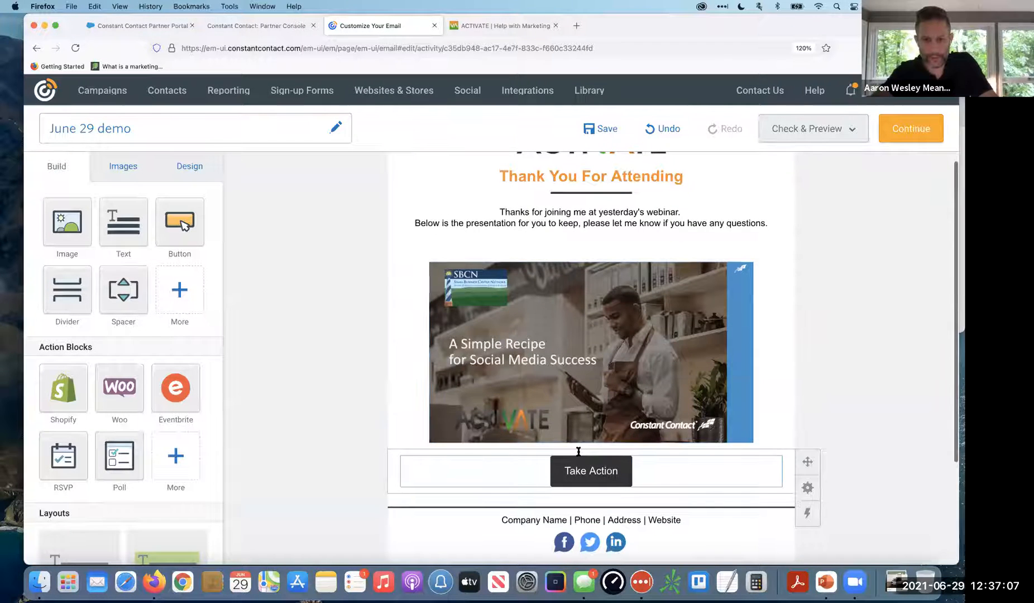
{"action": "left_click", "coordinate": [582, 472]}
{"action": "left_click", "coordinate": [570, 442]}
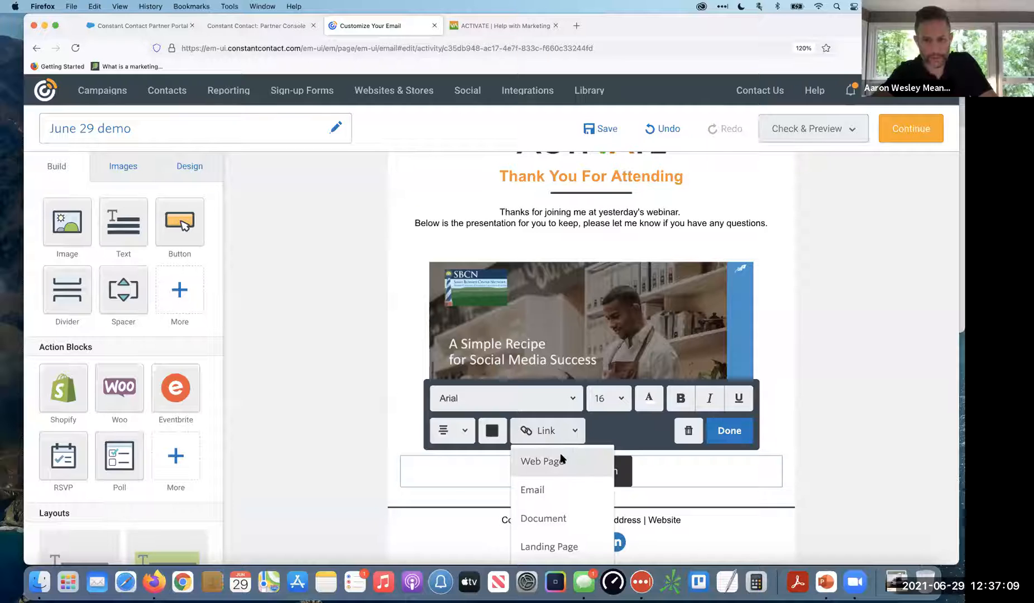
{"action": "left_click", "coordinate": [621, 471]}
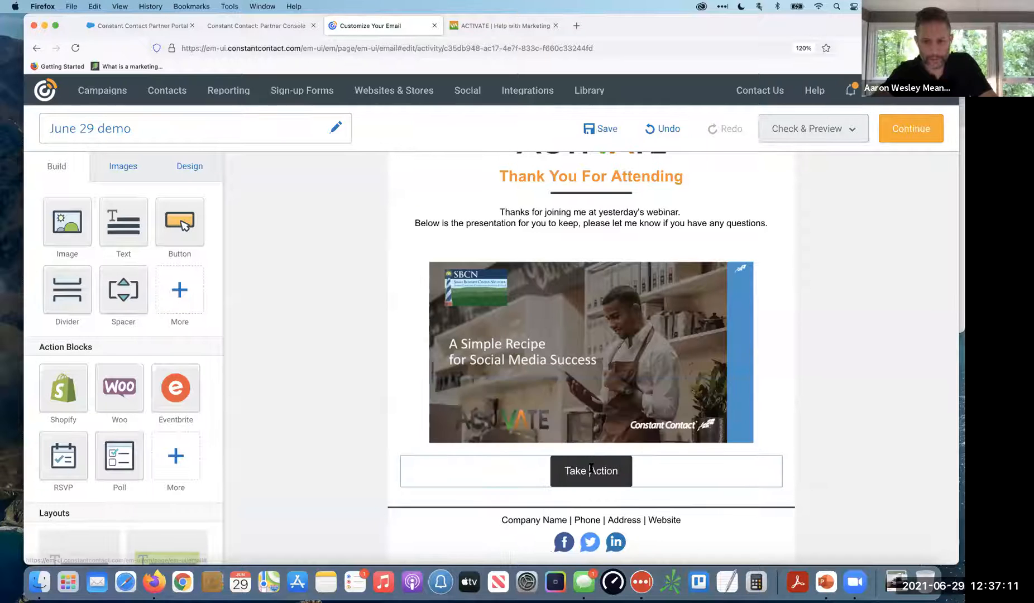
Change the text of the Take Action button below the webinar image to "DOWNLOAD NOW".
{"action": "triple_click", "coordinate": [592, 469]}
{"action": "type", "text": "DOWNLOAD"}
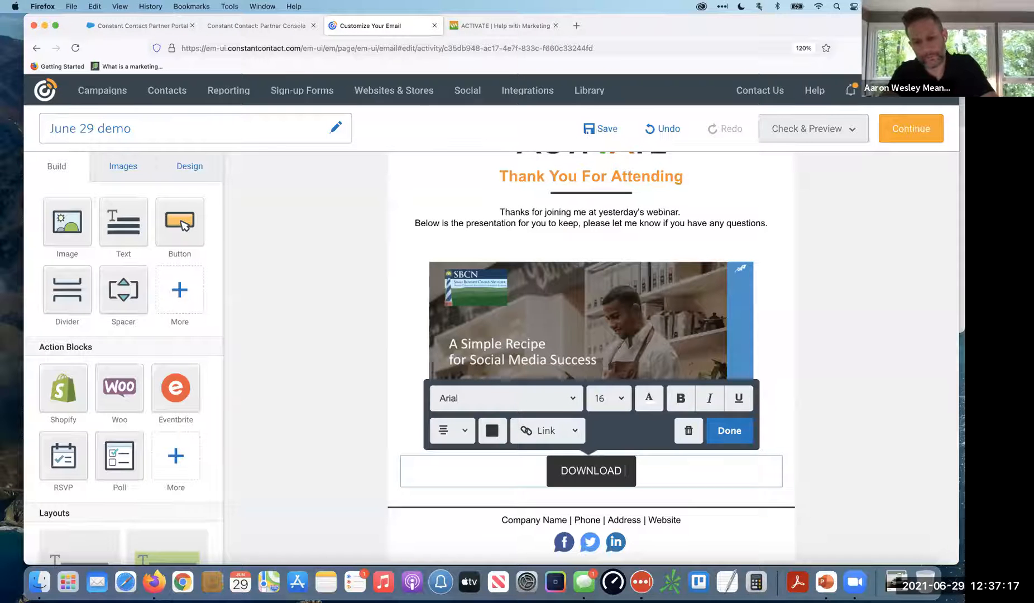
{"action": "type", "text": "NOW"}
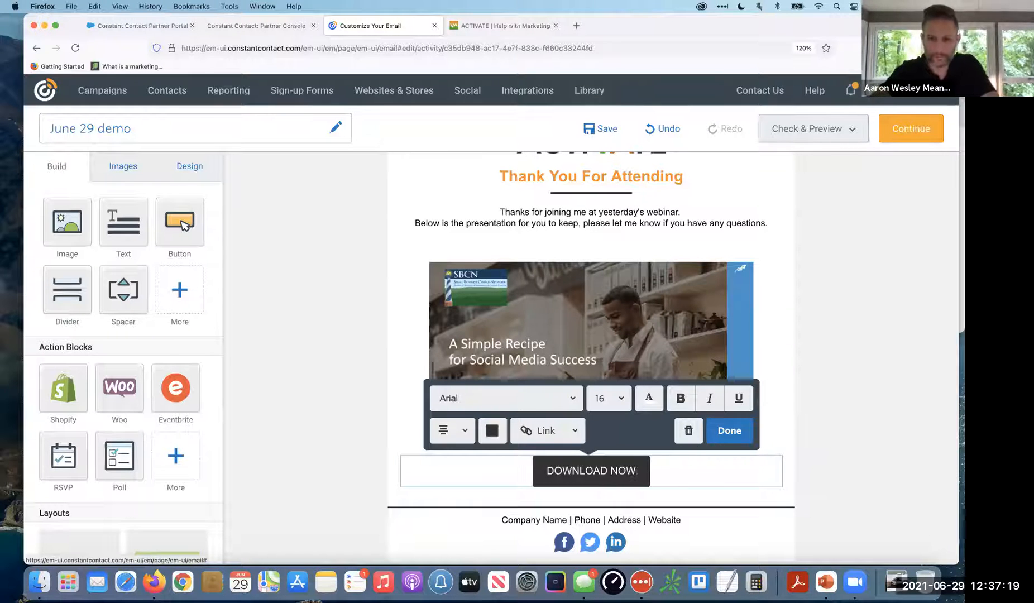
{"action": "left_click", "coordinate": [730, 431]}
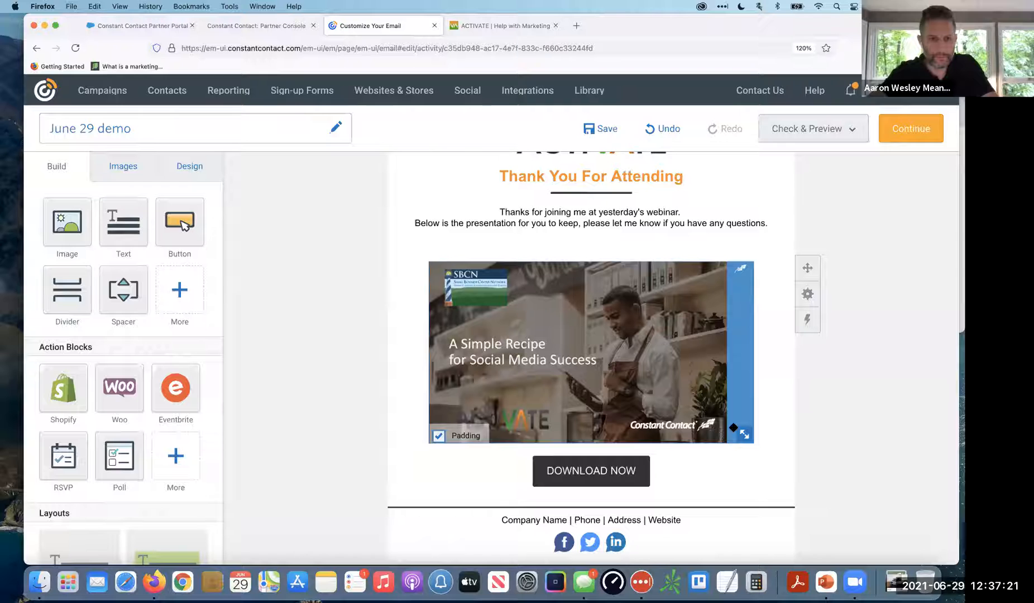
Add an empty image block at the top of the email, above the ACTIVATE logo.
{"action": "scroll", "coordinate": [733, 428], "scroll_direction": "down", "scroll_amount": 3}
{"action": "scroll", "coordinate": [668, 422], "scroll_direction": "up", "scroll_amount": 4}
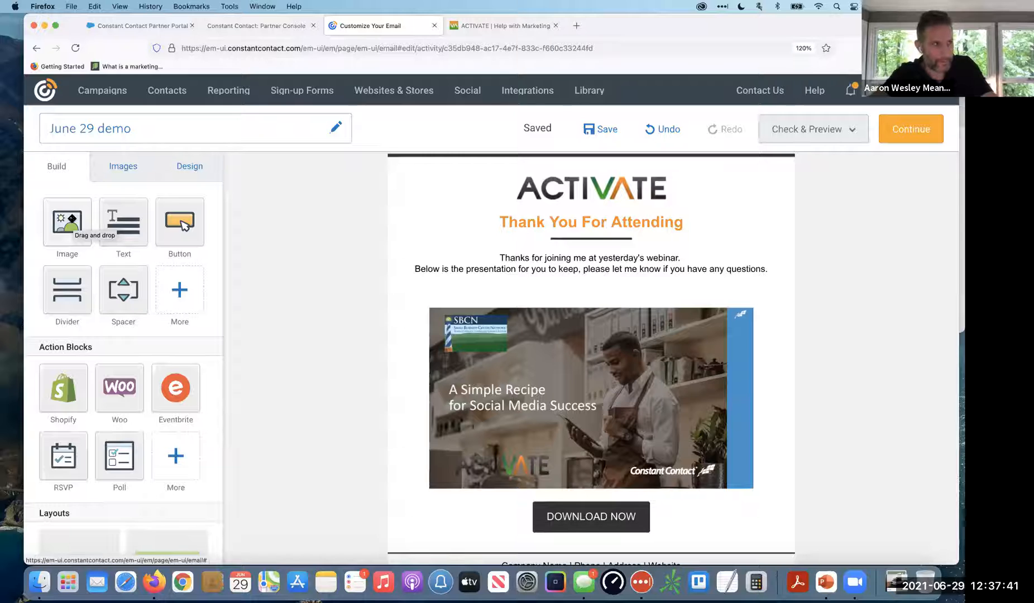
{"action": "left_click_drag", "start_coordinate": [70, 225], "coordinate": [575, 190]}
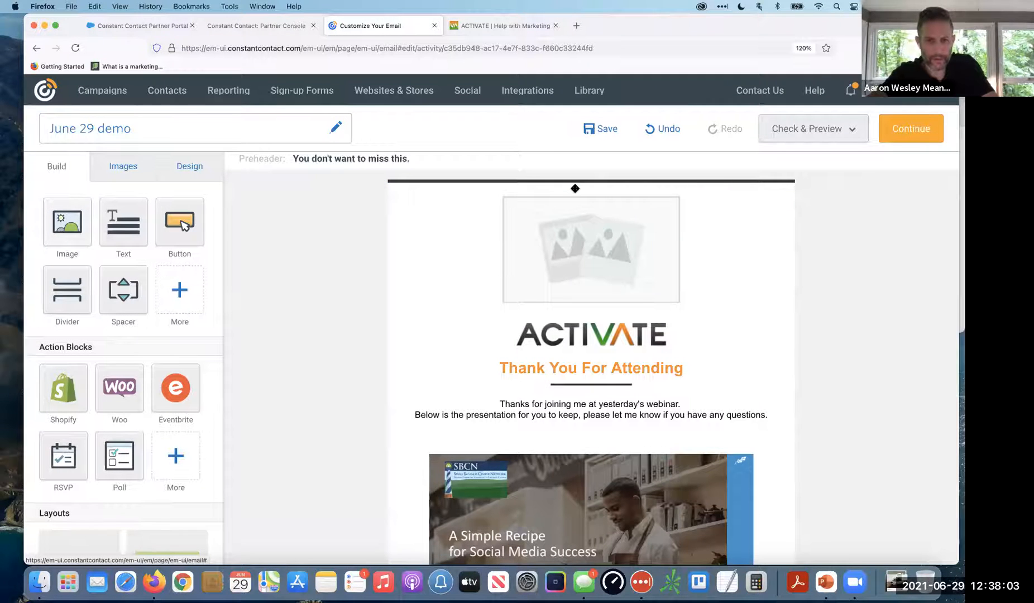
Try a text block beside the empty image placeholder, alternating undo and redo until it is removed again.
{"action": "left_click_drag", "start_coordinate": [290, 215], "coordinate": [550, 197]}
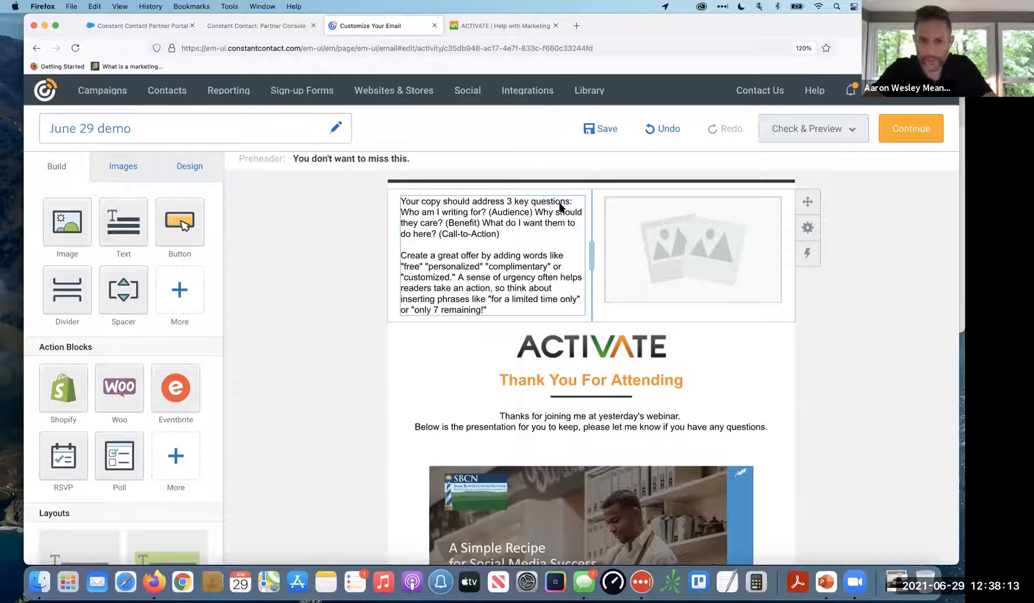
{"action": "left_click", "coordinate": [665, 129]}
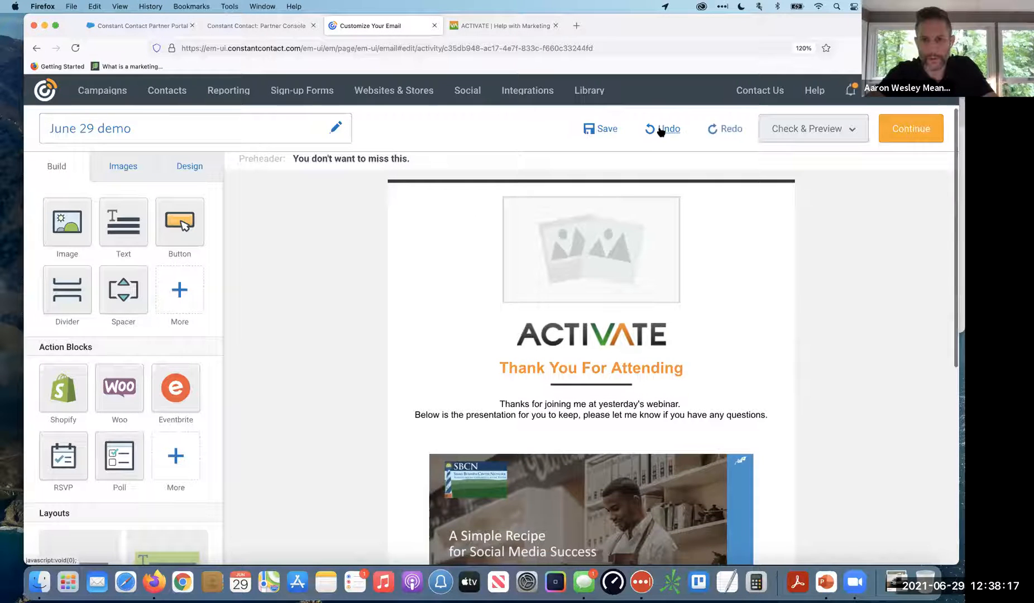
{"action": "left_click", "coordinate": [716, 126]}
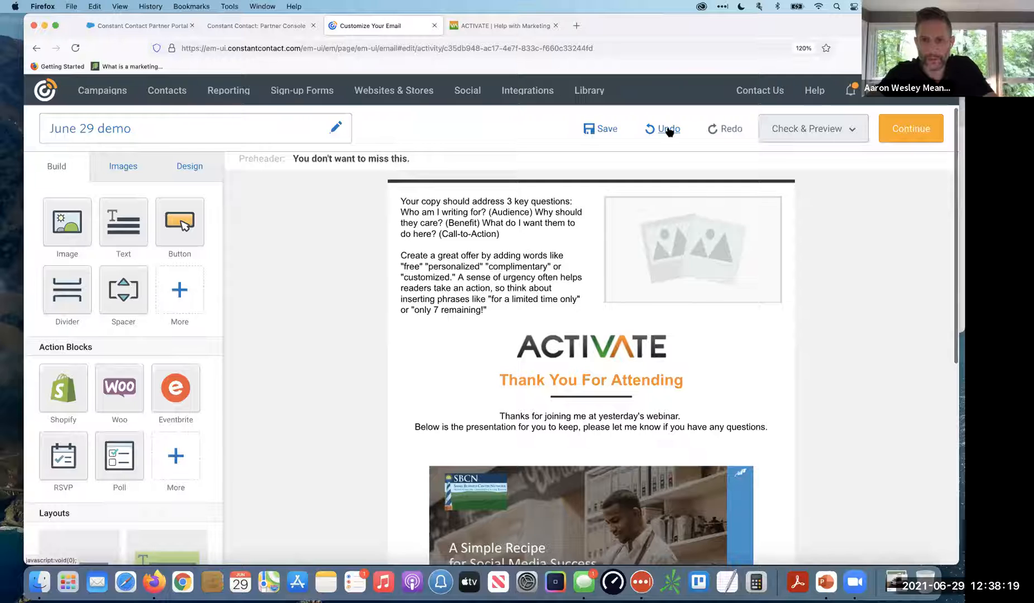
{"action": "left_click", "coordinate": [669, 131]}
{"action": "left_click", "coordinate": [723, 126]}
{"action": "left_click", "coordinate": [668, 130]}
{"action": "left_click", "coordinate": [723, 129]}
{"action": "left_click", "coordinate": [671, 129]}
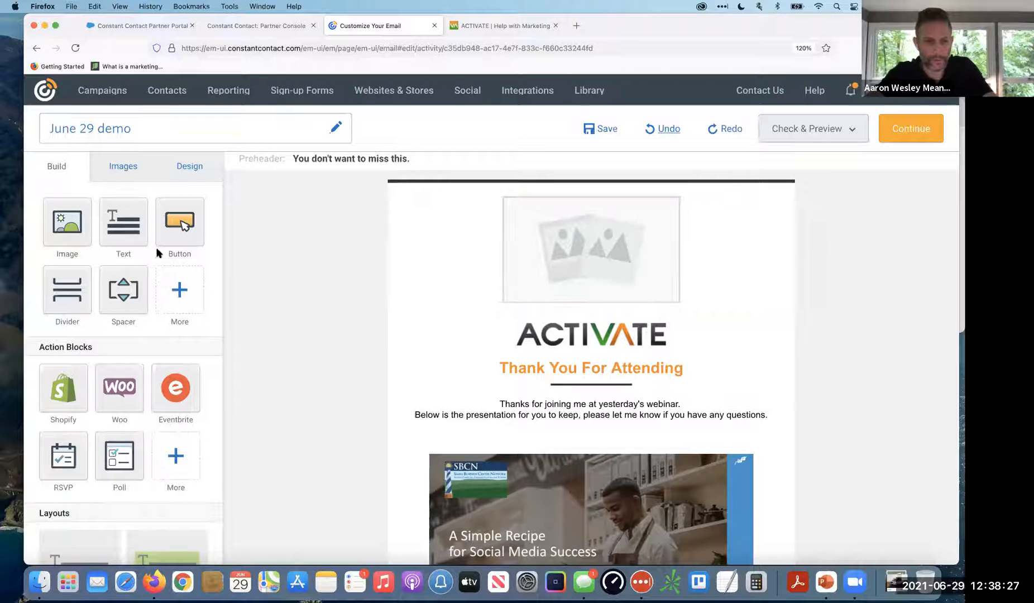
Add a full-width text block above the empty image placeholder at the top of the email.
{"action": "left_click_drag", "start_coordinate": [122, 230], "coordinate": [579, 194]}
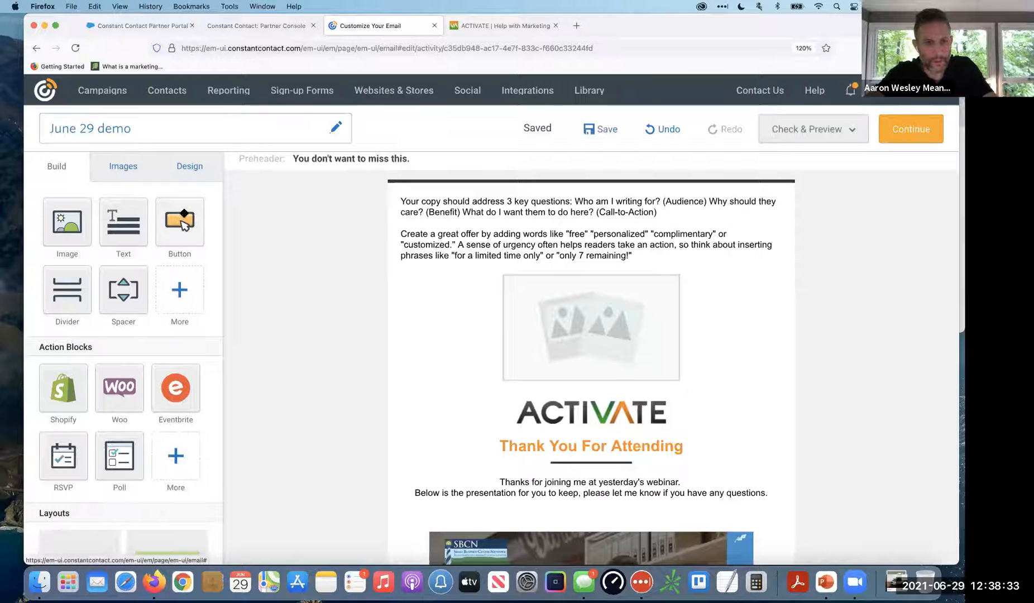
Add a button block below the empty image placeholder and a full-width divider between the button and the ACTIVATE logo.
{"action": "left_click_drag", "start_coordinate": [184, 225], "coordinate": [588, 385]}
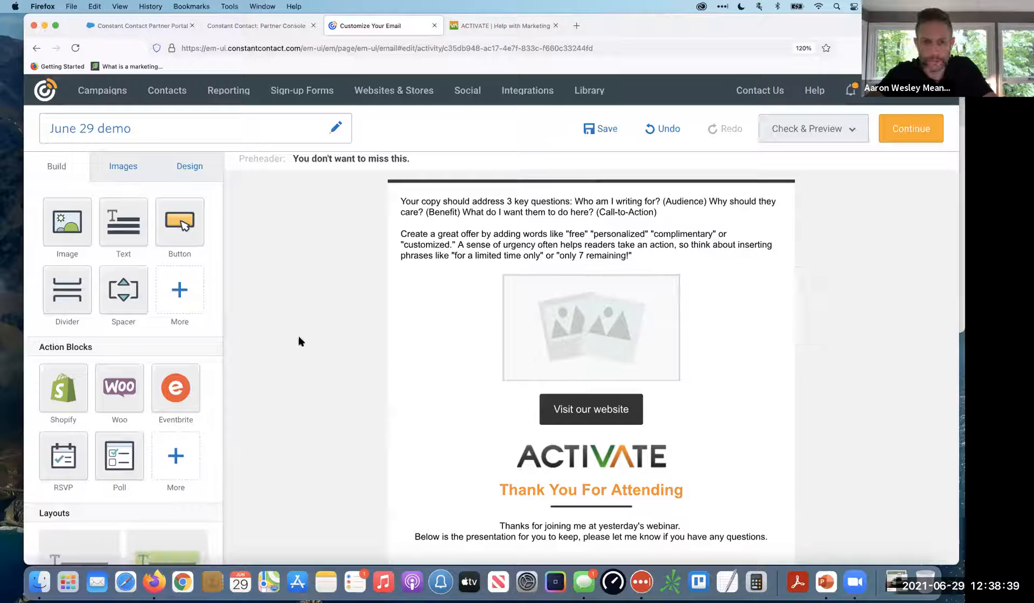
{"action": "left_click_drag", "start_coordinate": [93, 292], "coordinate": [583, 430]}
{"action": "scroll", "coordinate": [583, 429], "scroll_direction": "down", "scroll_amount": 5}
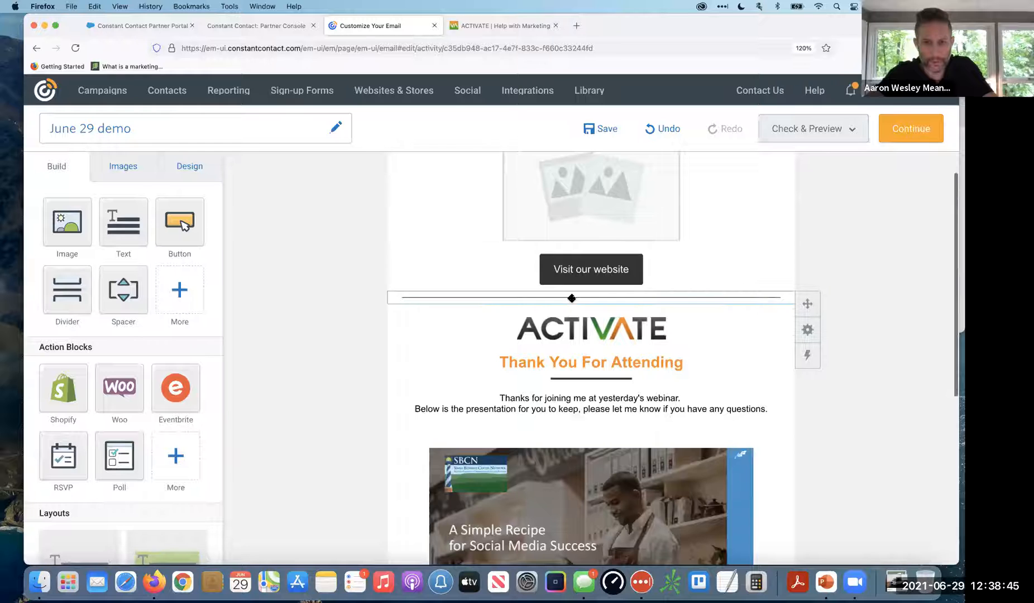
Open the new divider's formatting options and view the available line styles without changing any.
{"action": "left_click", "coordinate": [572, 298]}
{"action": "left_click", "coordinate": [662, 237]}
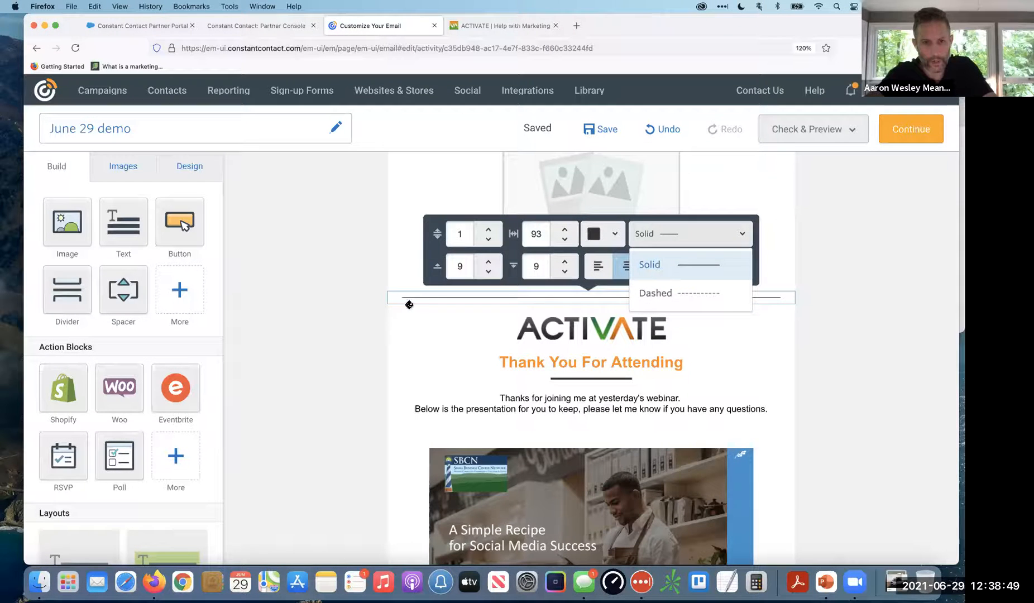
{"action": "left_click", "coordinate": [364, 317]}
Add a spacer above the new divider, reduce its height to 14, and add another spacer below the divider.
{"action": "left_click_drag", "start_coordinate": [124, 289], "coordinate": [572, 289]}
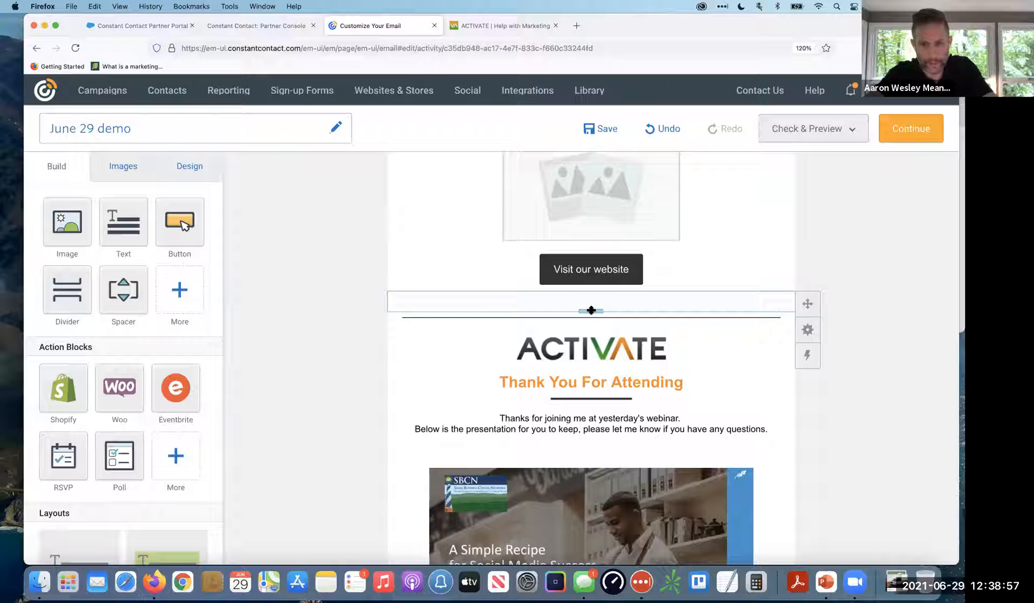
{"action": "mouse_move", "coordinate": [591, 310]}
{"action": "left_mouse_down"}
{"action": "mouse_move", "coordinate": [575, 335]}
{"action": "mouse_move", "coordinate": [576, 293]}
{"action": "mouse_move", "coordinate": [575, 369]}
{"action": "mouse_move", "coordinate": [578, 302]}
{"action": "mouse_move", "coordinate": [584, 339]}
{"action": "mouse_move", "coordinate": [587, 301]}
{"action": "left_mouse_up"}
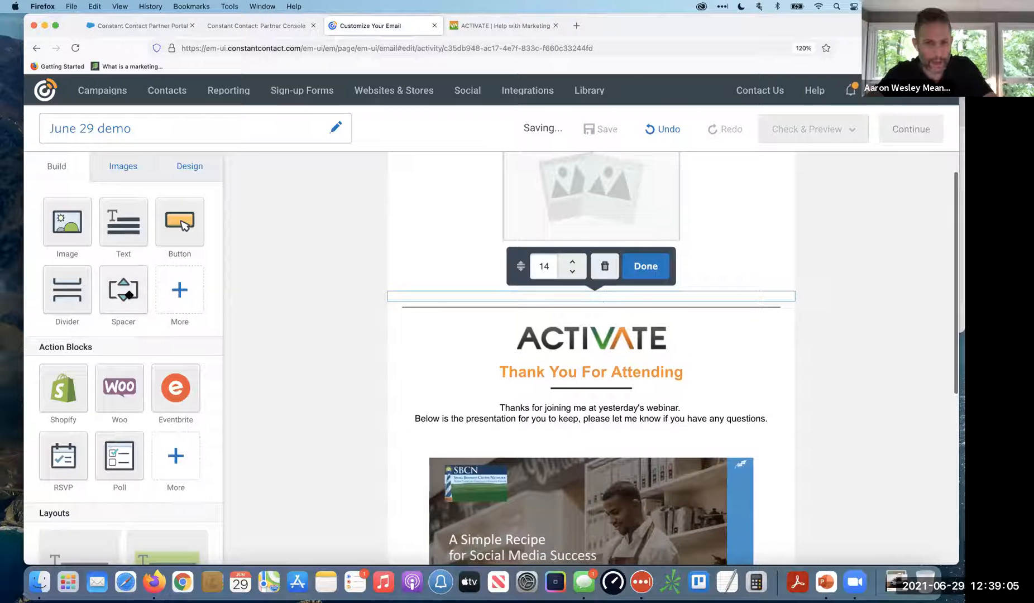
{"action": "left_click_drag", "start_coordinate": [123, 289], "coordinate": [598, 322]}
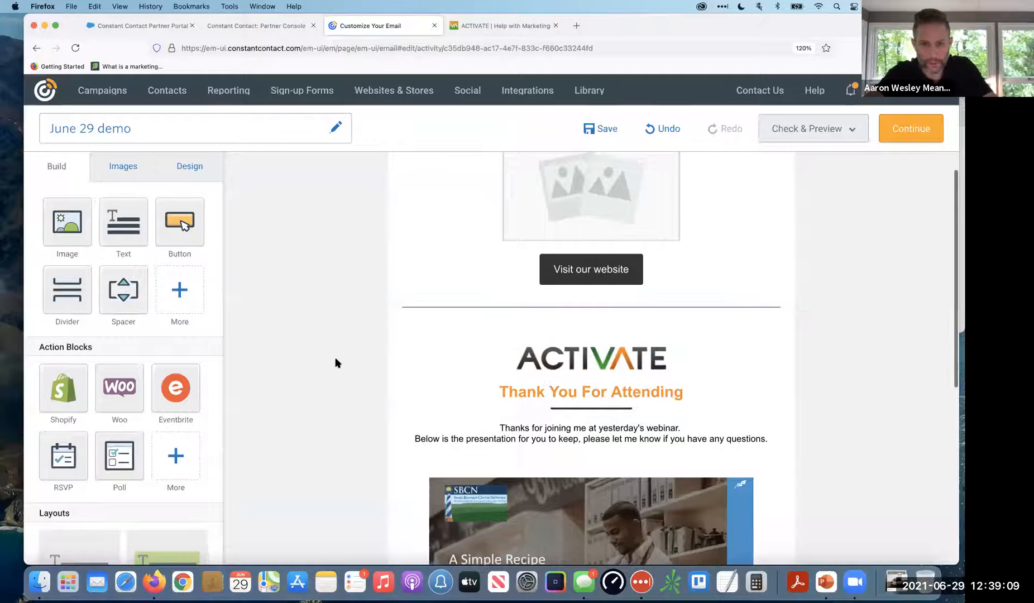
{"action": "left_click", "coordinate": [367, 365]}
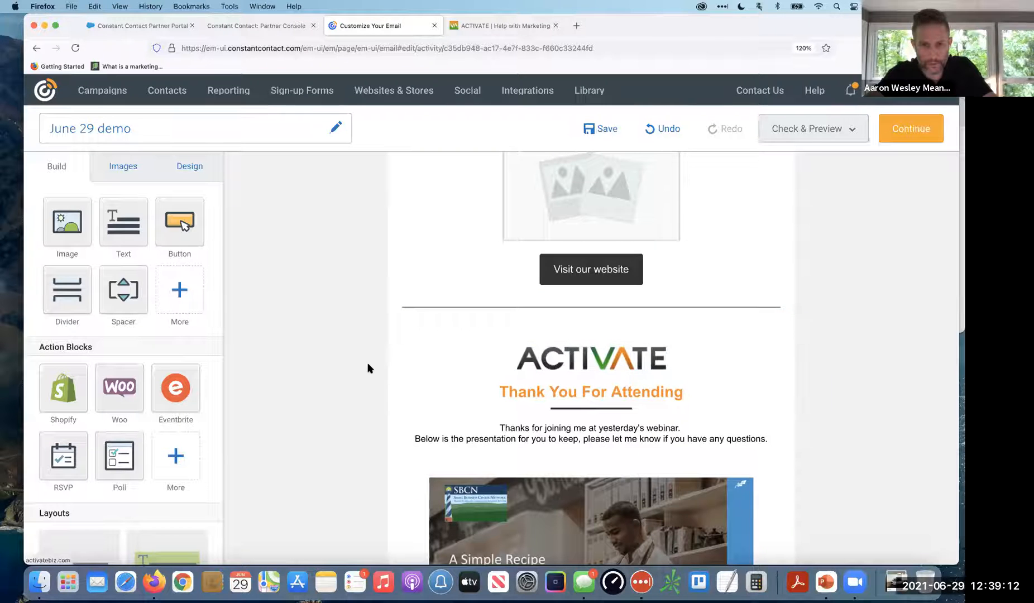
Add a social block above the ACTIVATE logo and include Pinterest among its linked networks.
{"action": "left_click", "coordinate": [179, 290]}
{"action": "left_click_drag", "start_coordinate": [187, 217], "coordinate": [591, 322]}
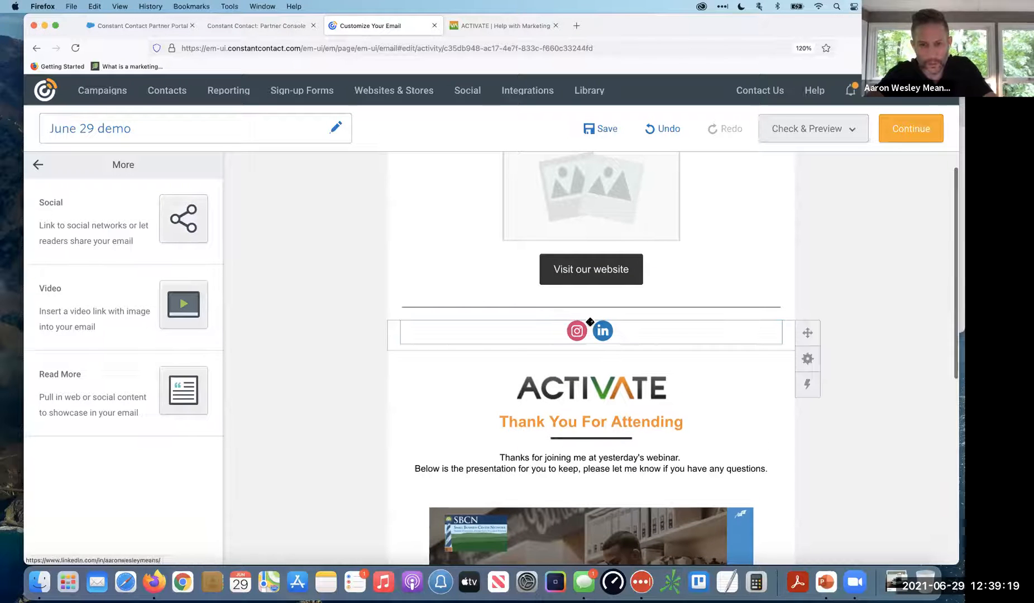
{"action": "left_click", "coordinate": [632, 334]}
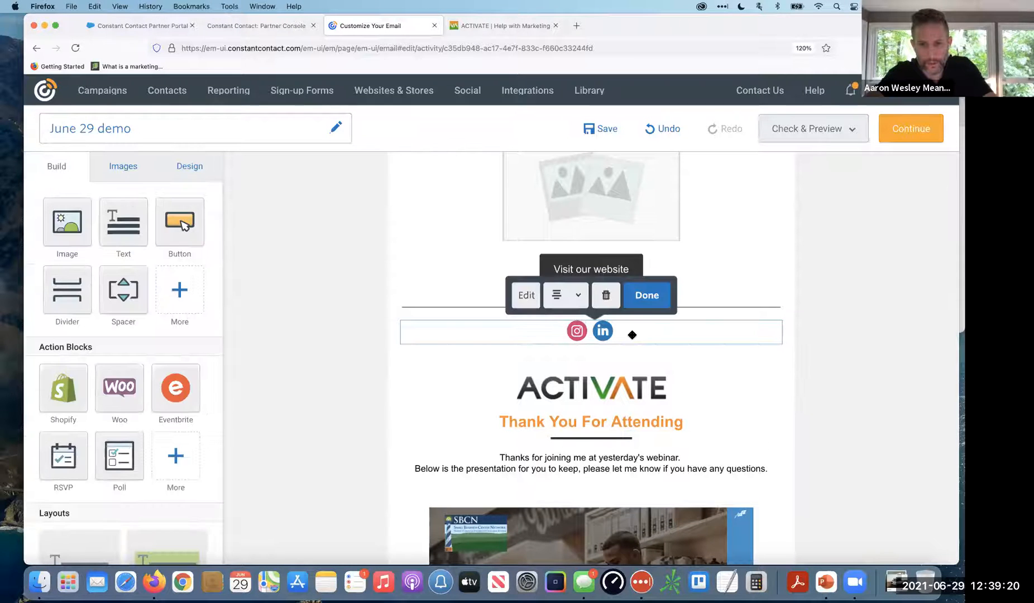
{"action": "left_click", "coordinate": [527, 296]}
{"action": "left_click", "coordinate": [89, 340]}
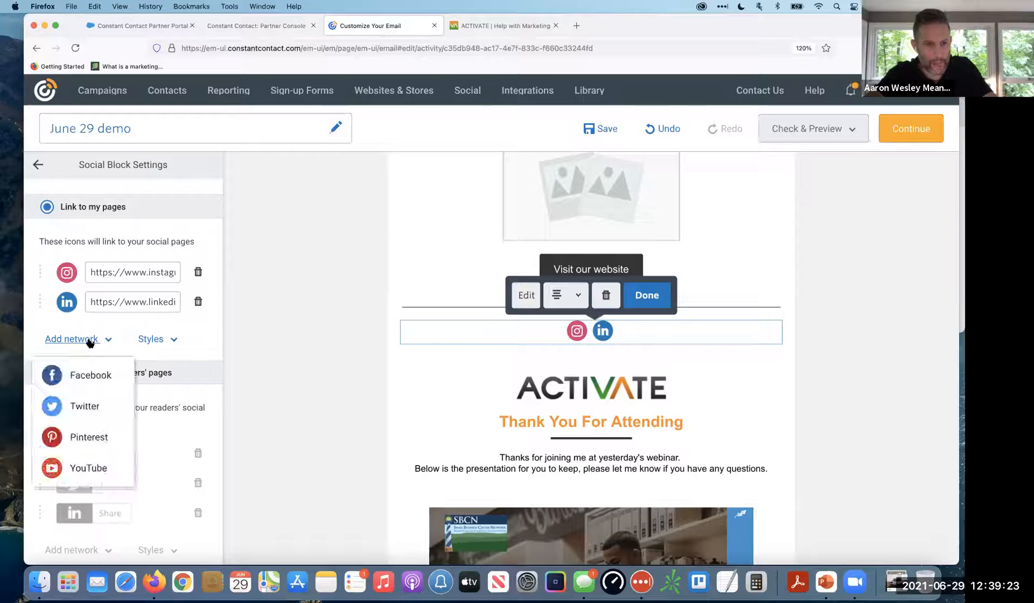
{"action": "left_click", "coordinate": [81, 435]}
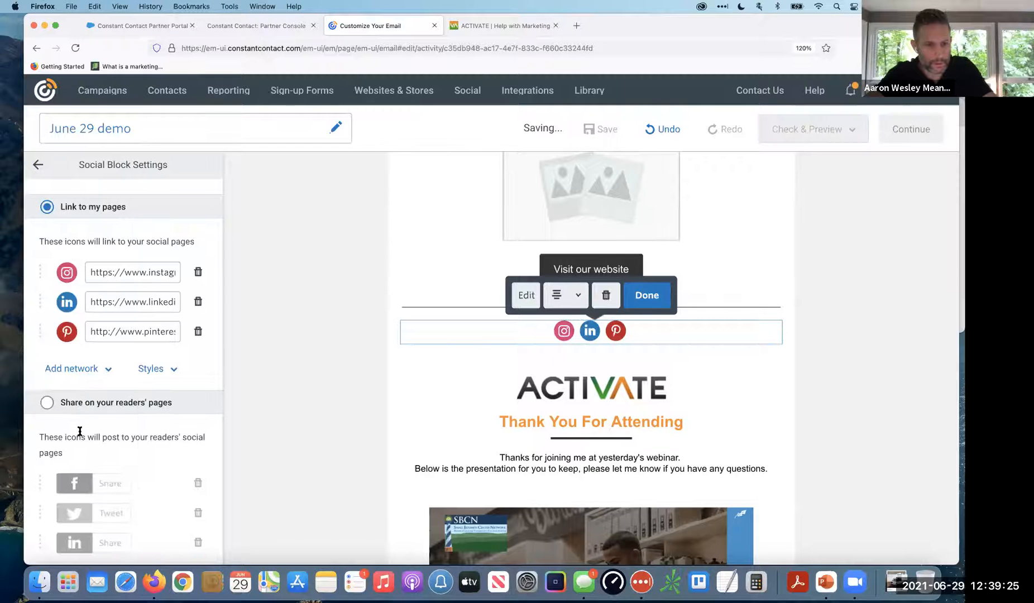
Try adding a Twitter icon to the social block, remove it again, and finish editing the block.
{"action": "left_click", "coordinate": [88, 369]}
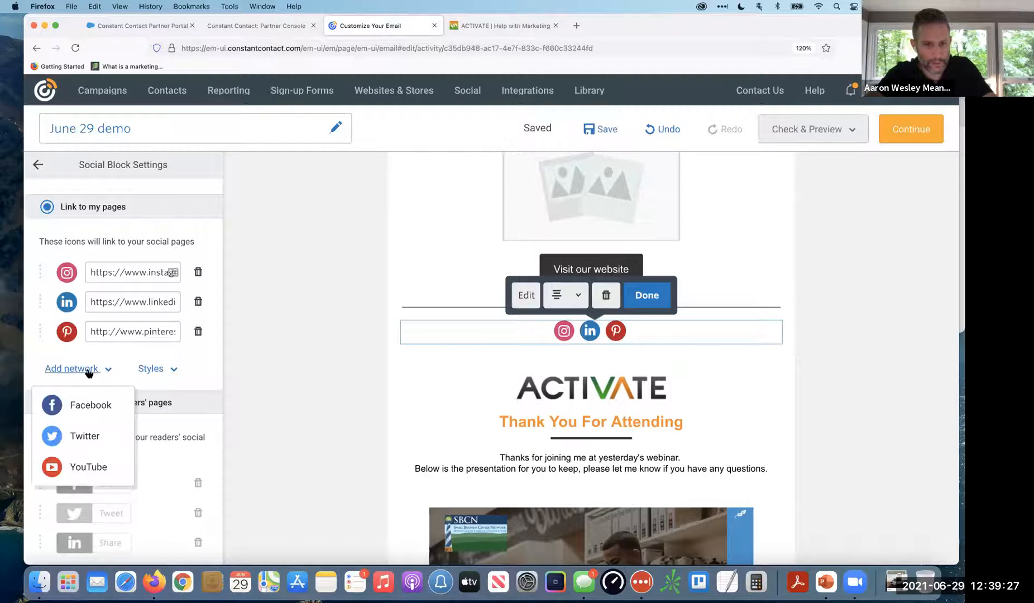
{"action": "scroll", "coordinate": [87, 433], "scroll_direction": "down", "scroll_amount": 2}
{"action": "scroll", "coordinate": [88, 435], "scroll_direction": "down", "scroll_amount": 2}
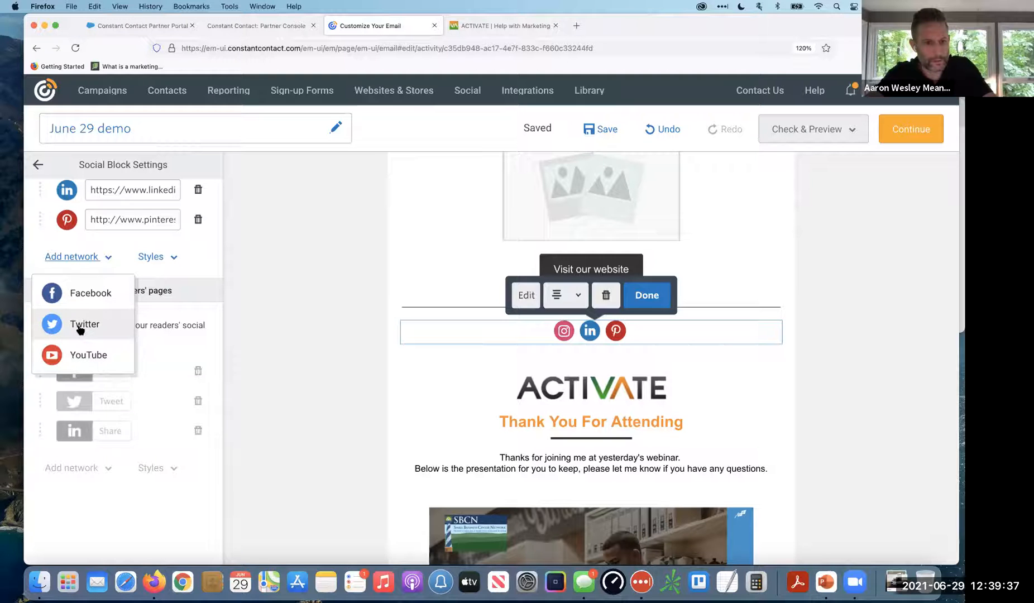
{"action": "left_click", "coordinate": [80, 326]}
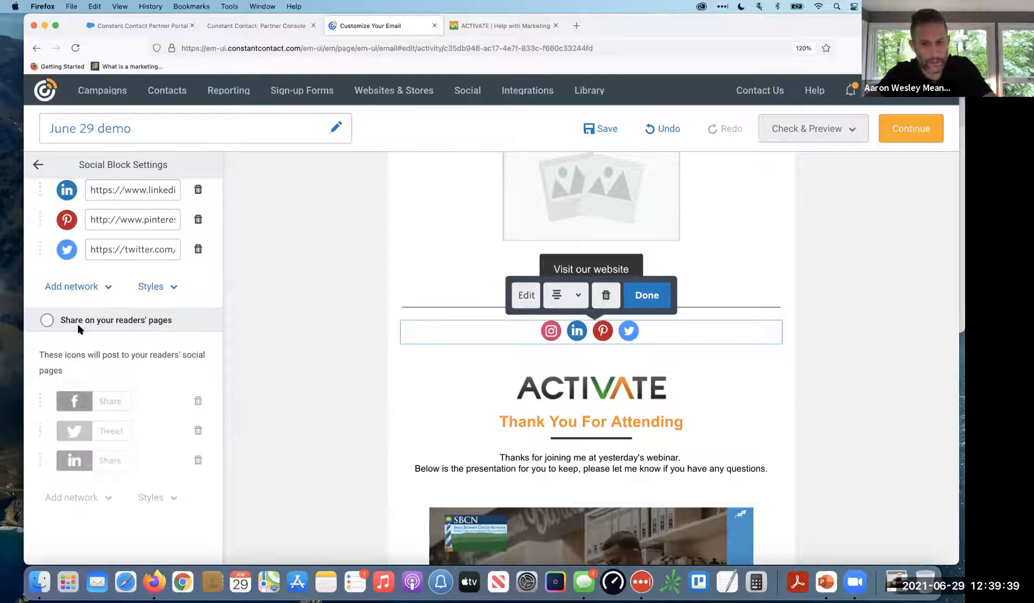
{"action": "left_click", "coordinate": [197, 249]}
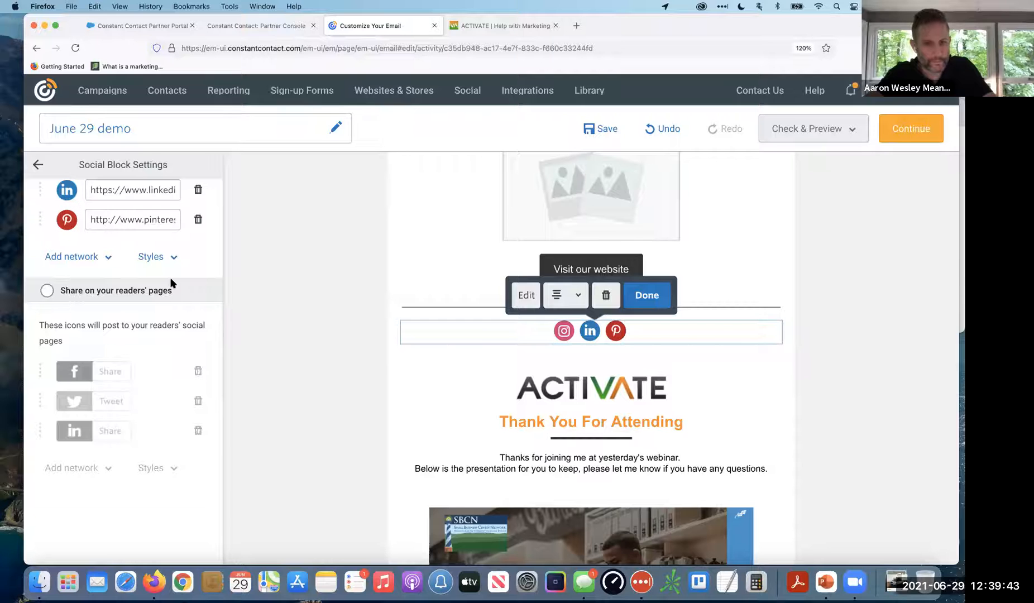
{"action": "left_click", "coordinate": [645, 297]}
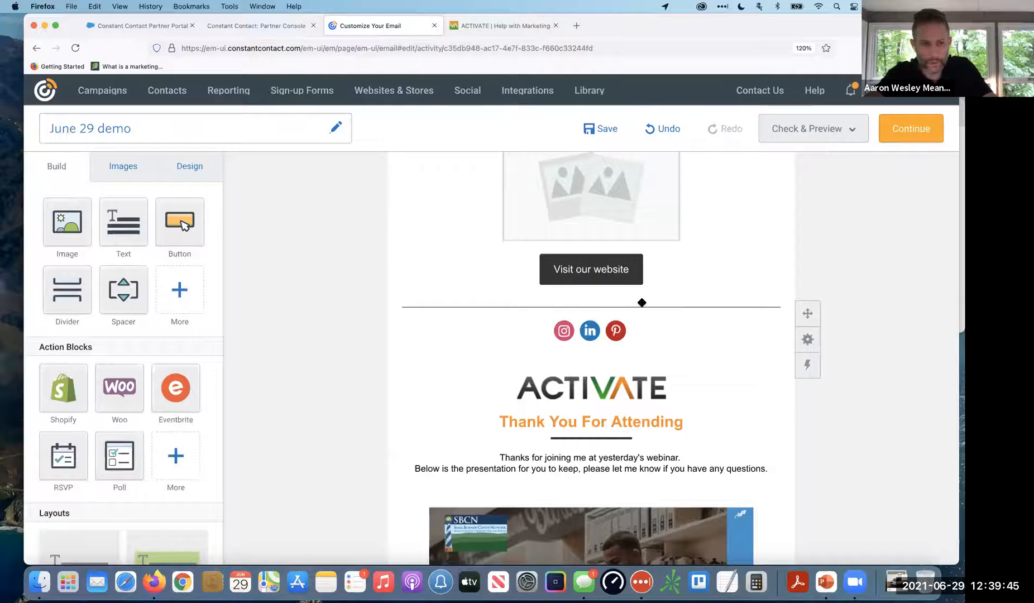
Add a full-width, centered video block below the social icons, undoing the first left-aligned placement.
{"action": "left_click", "coordinate": [182, 317]}
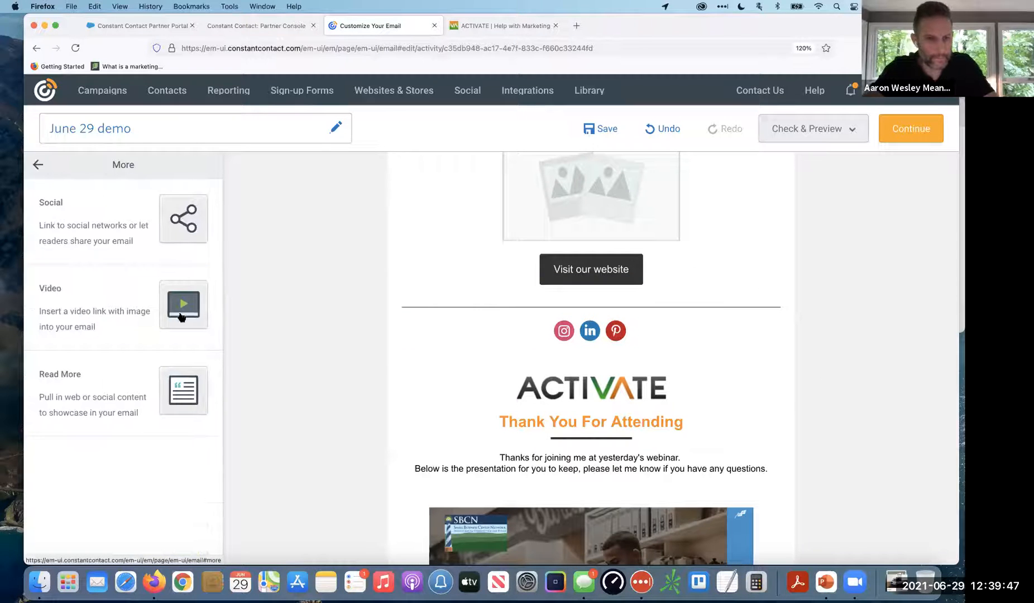
{"action": "left_click_drag", "start_coordinate": [183, 297], "coordinate": [570, 352]}
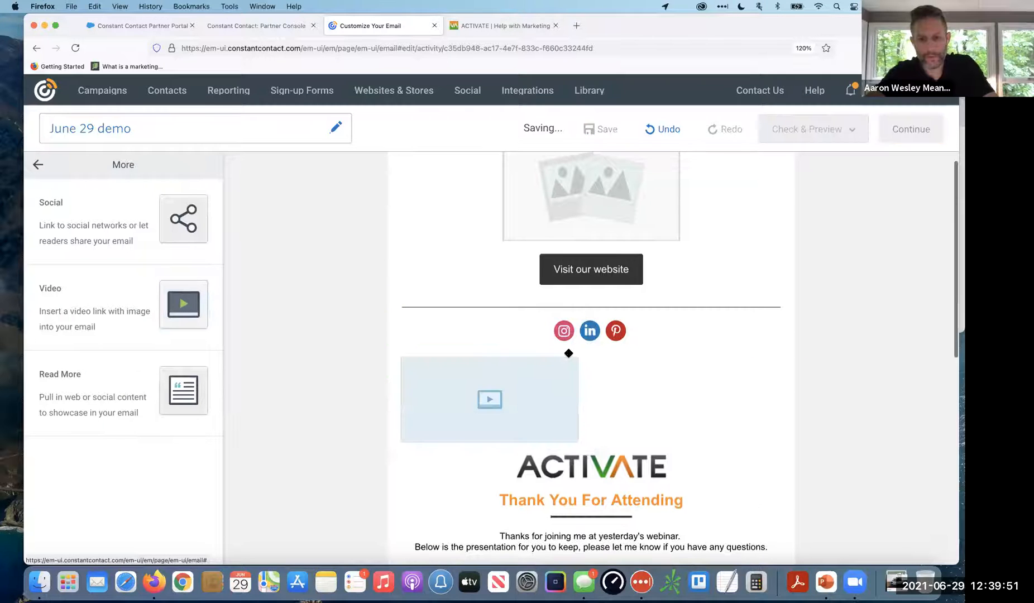
{"action": "left_click", "coordinate": [661, 130]}
{"action": "left_click_drag", "start_coordinate": [194, 302], "coordinate": [592, 351]}
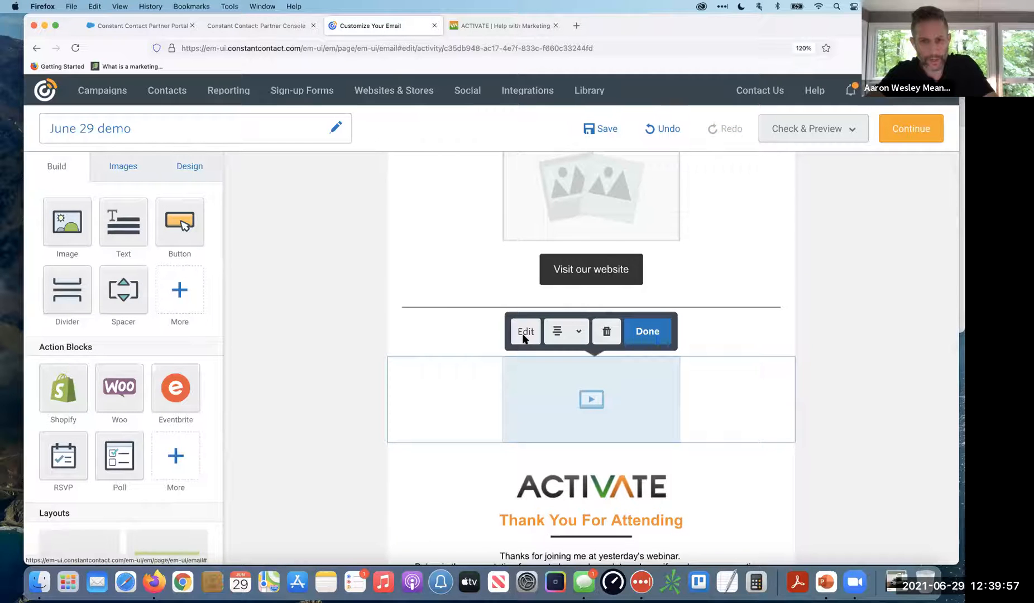
Open YouTube in a new browser tab and copy the address of the "Building Two Story Villa" video for the video block.
{"action": "left_click", "coordinate": [526, 331]}
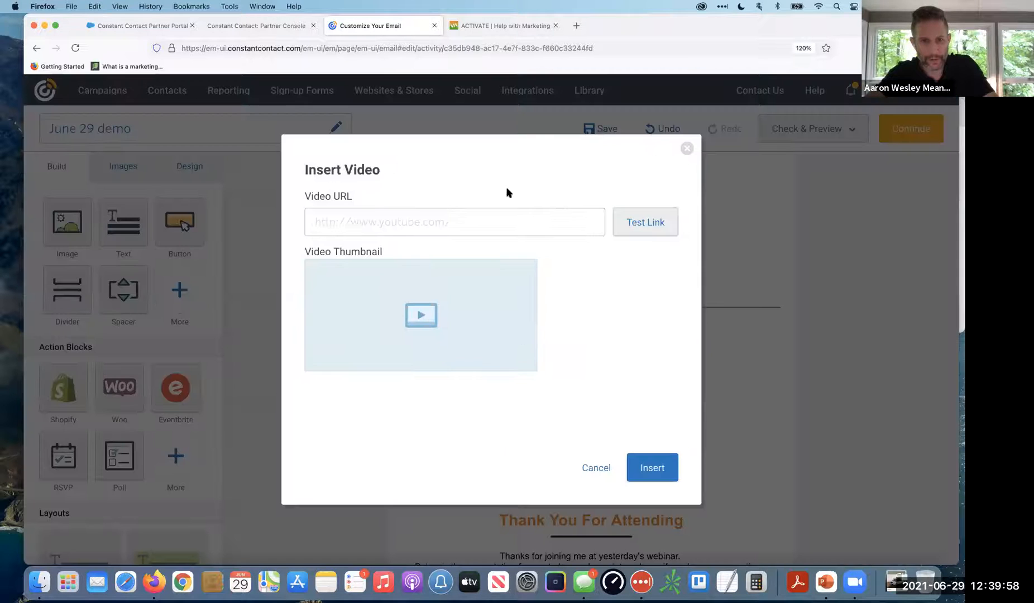
{"action": "left_click", "coordinate": [576, 25]}
{"action": "type", "text": "youtube"}
{"action": "key", "text": "Return"}
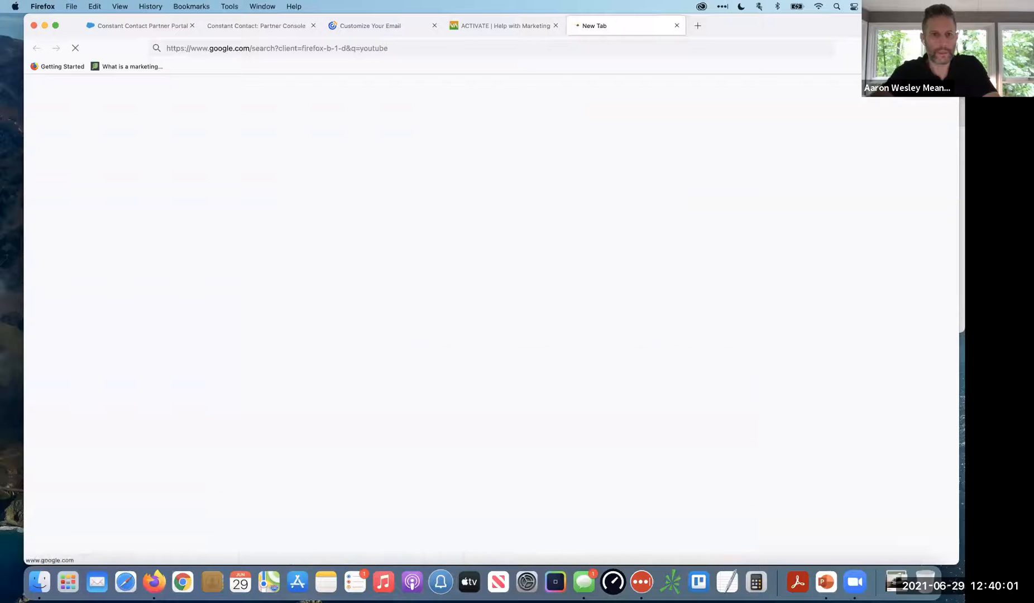
{"action": "left_click", "coordinate": [143, 194]}
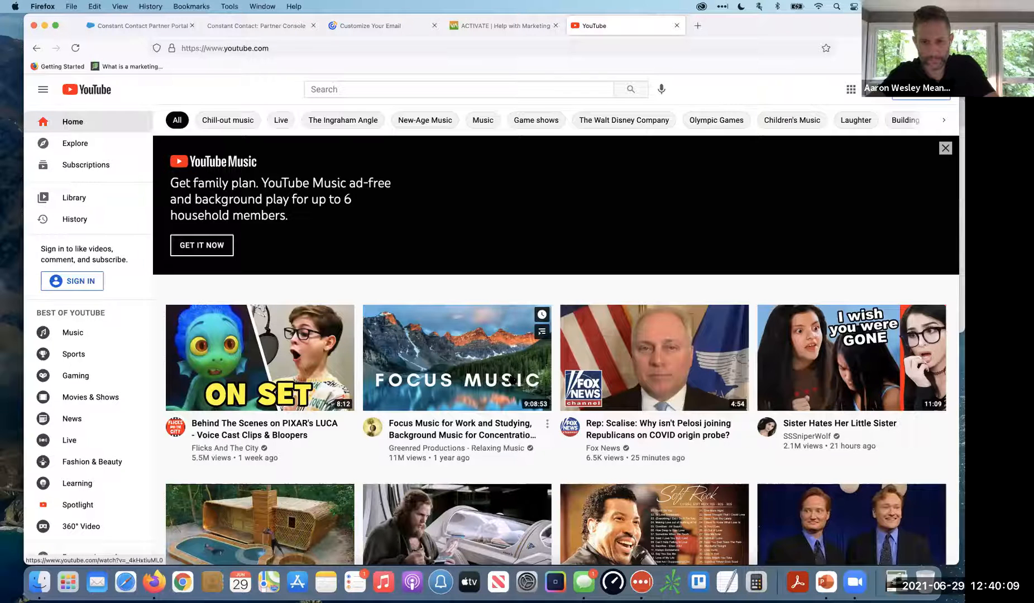
{"action": "scroll", "coordinate": [513, 381], "scroll_direction": "down", "scroll_amount": 5}
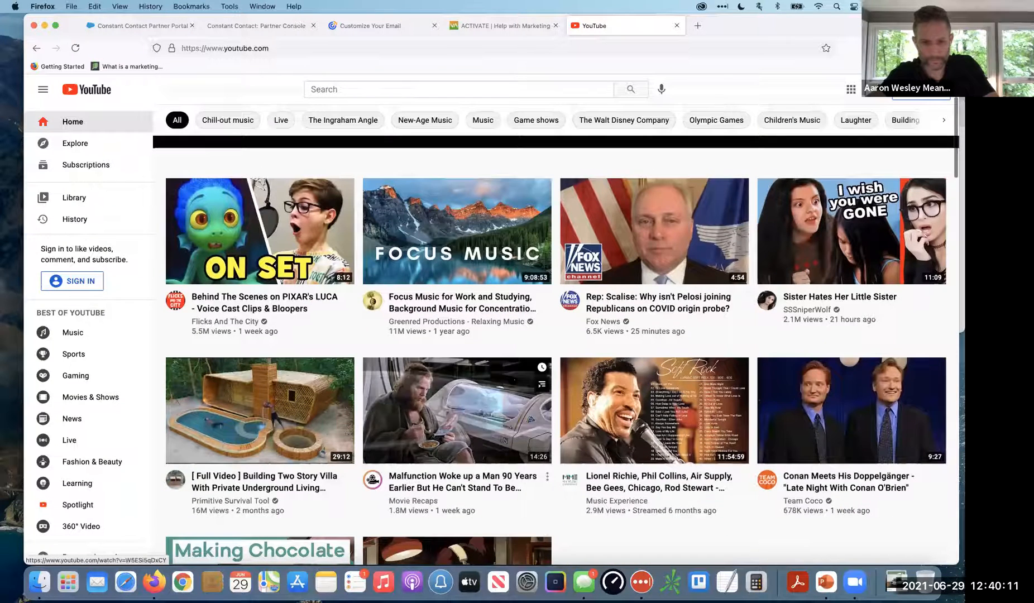
{"action": "scroll", "coordinate": [391, 391], "scroll_direction": "down", "scroll_amount": 1}
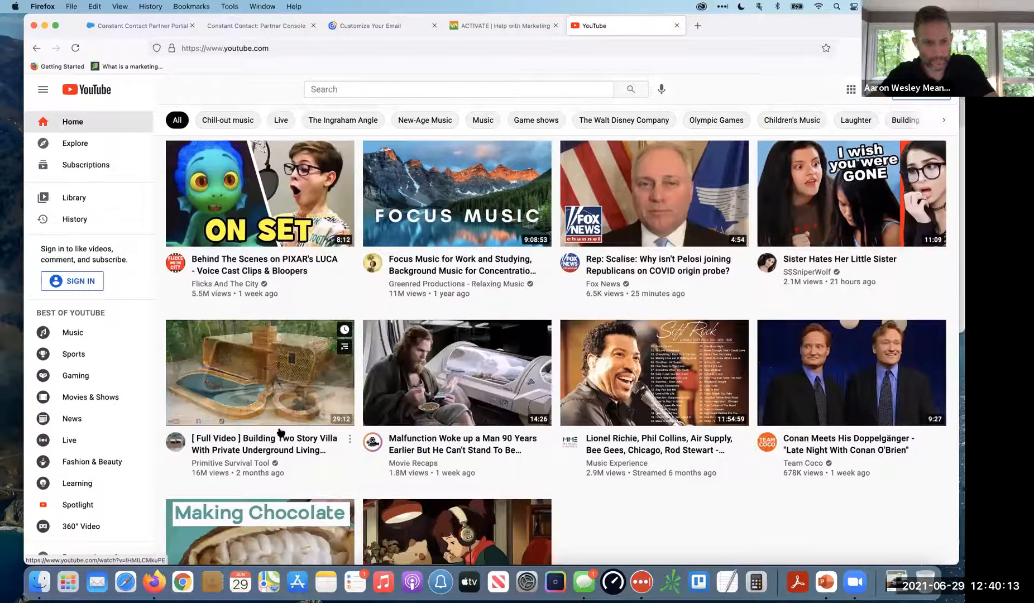
{"action": "left_click", "coordinate": [271, 400]}
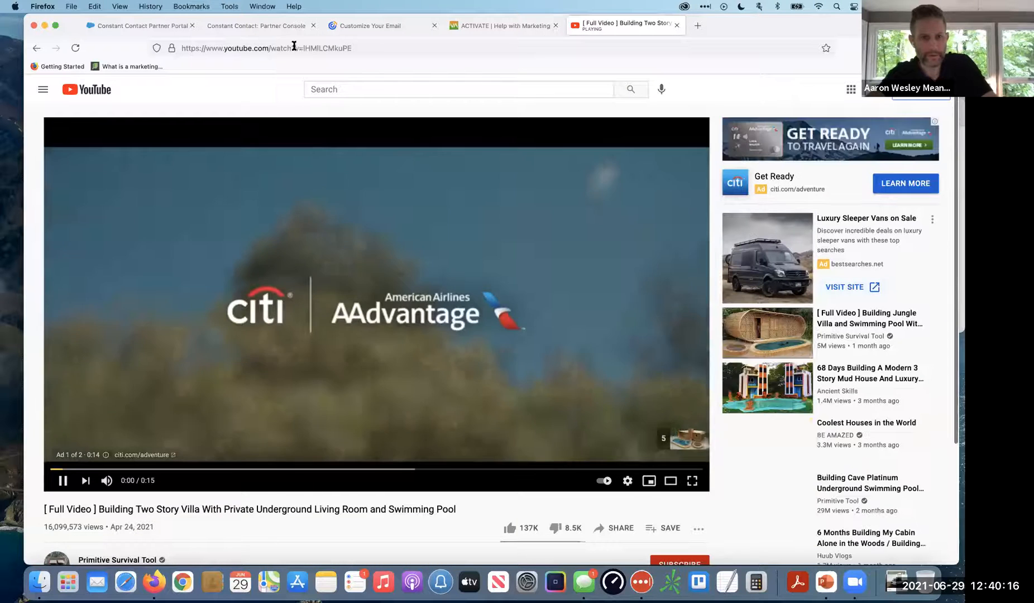
{"action": "left_click", "coordinate": [282, 47]}
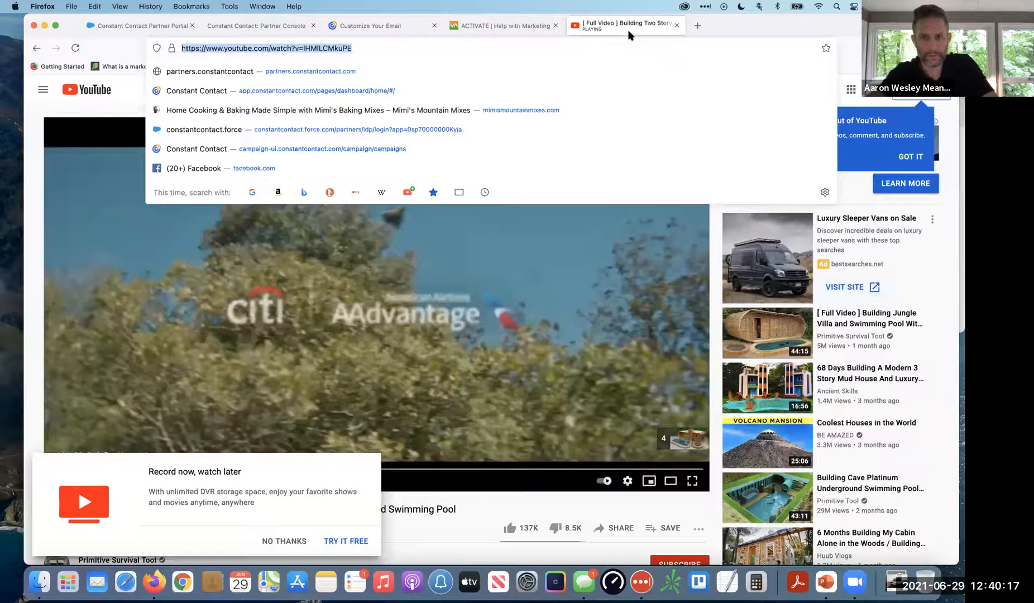
{"action": "left_click", "coordinate": [679, 26]}
{"action": "left_click", "coordinate": [499, 228]}
{"action": "type", "text": "https://www.youtube.com/watch?v=lHMlLCMkuPE"}
{"action": "left_click", "coordinate": [659, 230]}
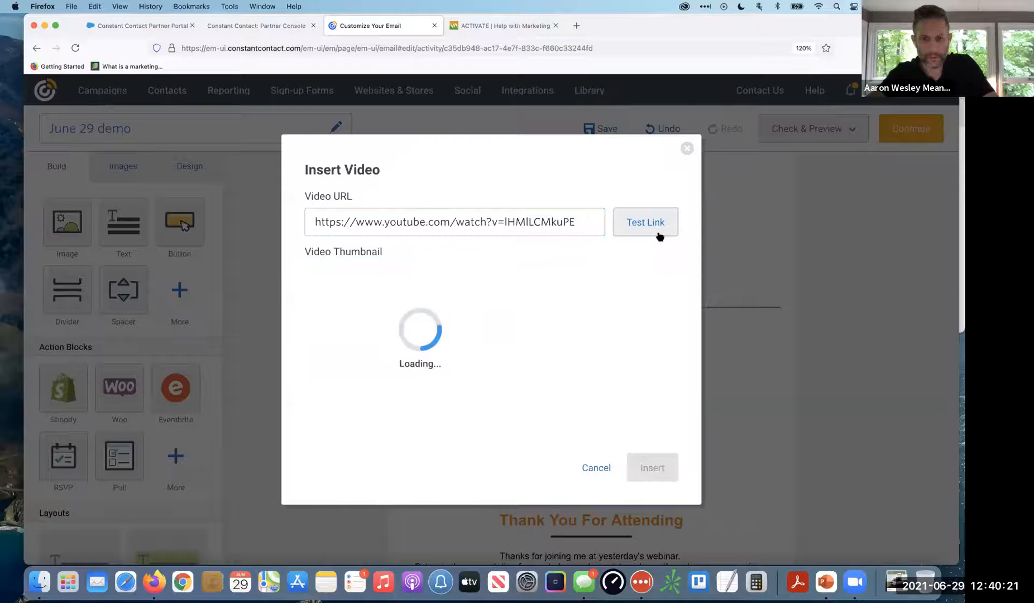
{"action": "left_click", "coordinate": [657, 475]}
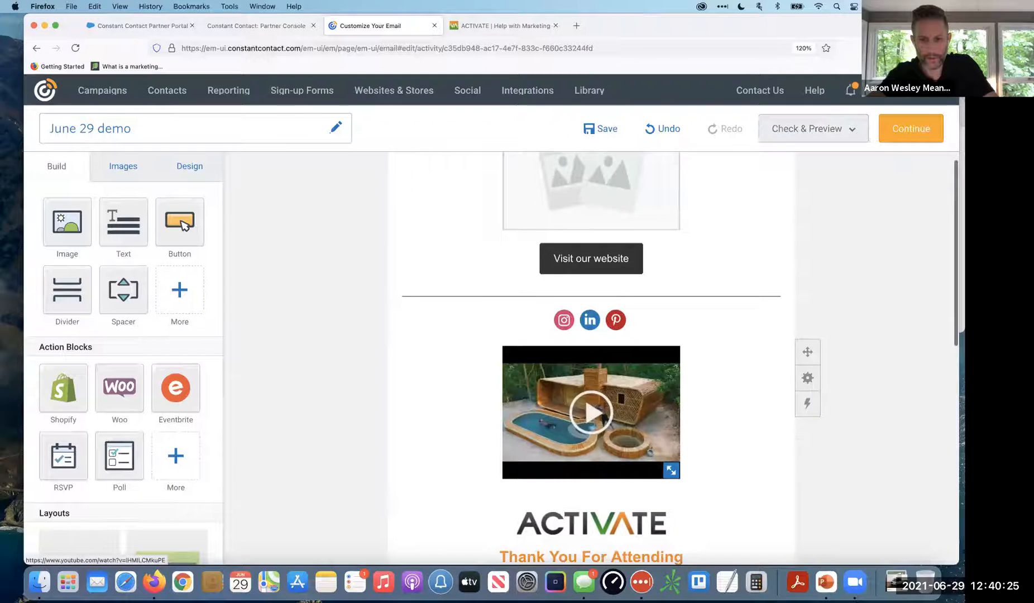
{"action": "scroll", "coordinate": [657, 472], "scroll_direction": "down", "scroll_amount": 2}
{"action": "left_click_drag", "start_coordinate": [672, 348], "coordinate": [790, 449]}
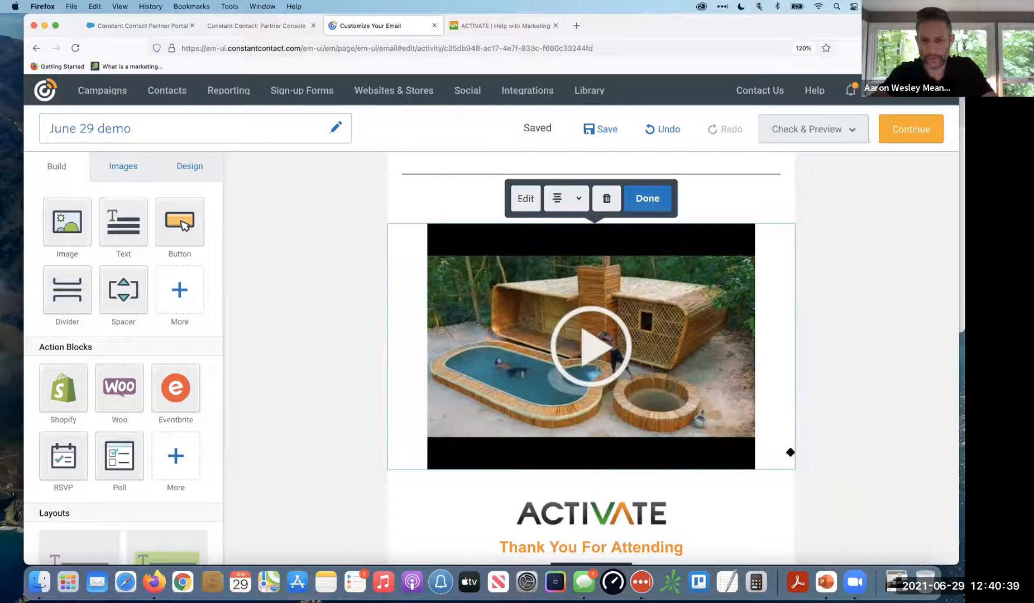
Add the shaded headline layout between the video and the ACTIVATE logo, and place the shaded image-and-text layout directly beneath it.
{"action": "scroll", "coordinate": [640, 304], "scroll_direction": "down", "scroll_amount": 2}
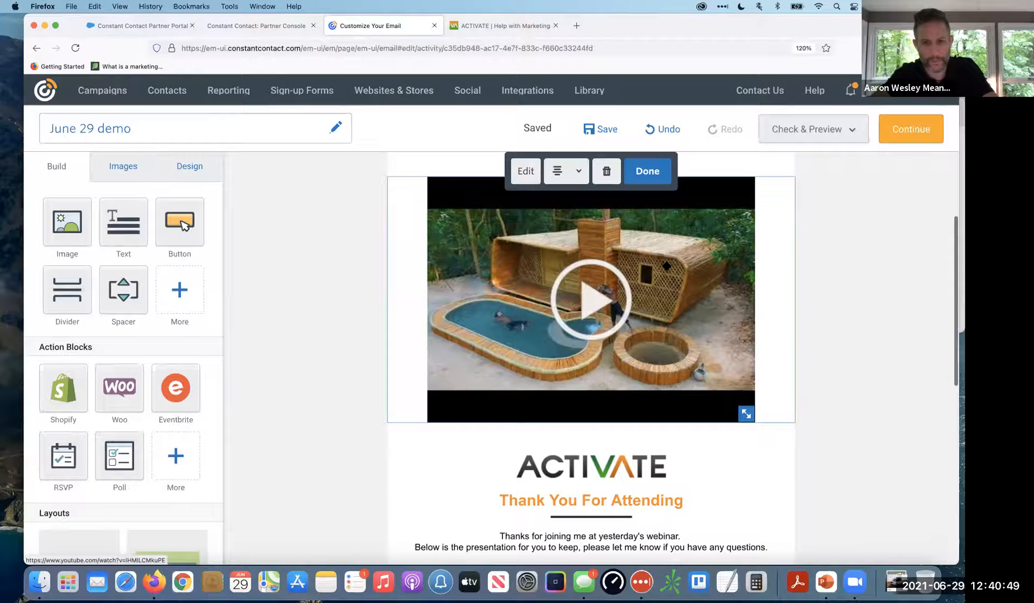
{"action": "scroll", "coordinate": [592, 358], "scroll_direction": "down", "scroll_amount": 3}
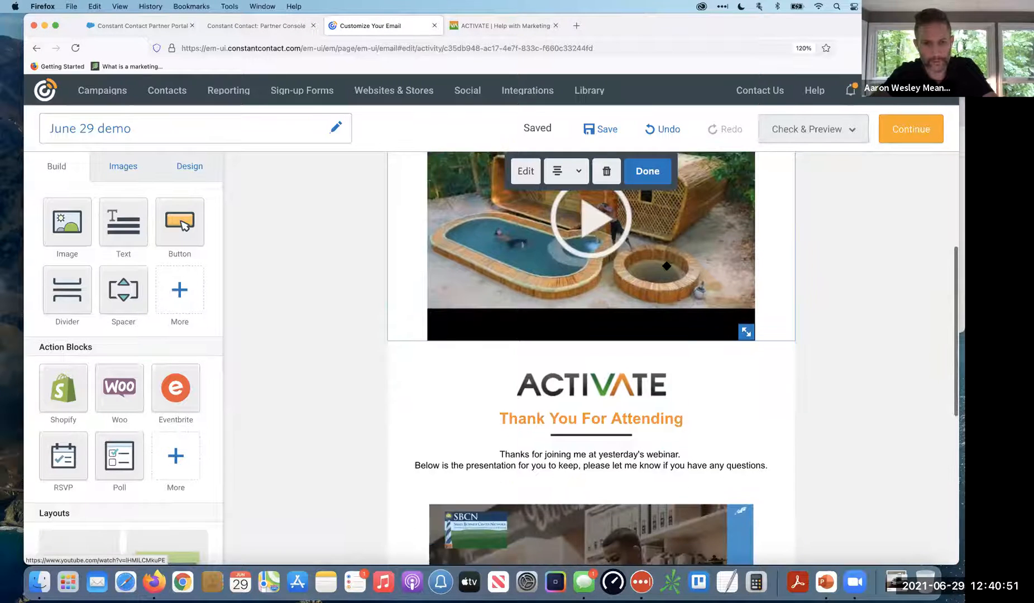
{"action": "scroll", "coordinate": [141, 333], "scroll_direction": "down", "scroll_amount": 3}
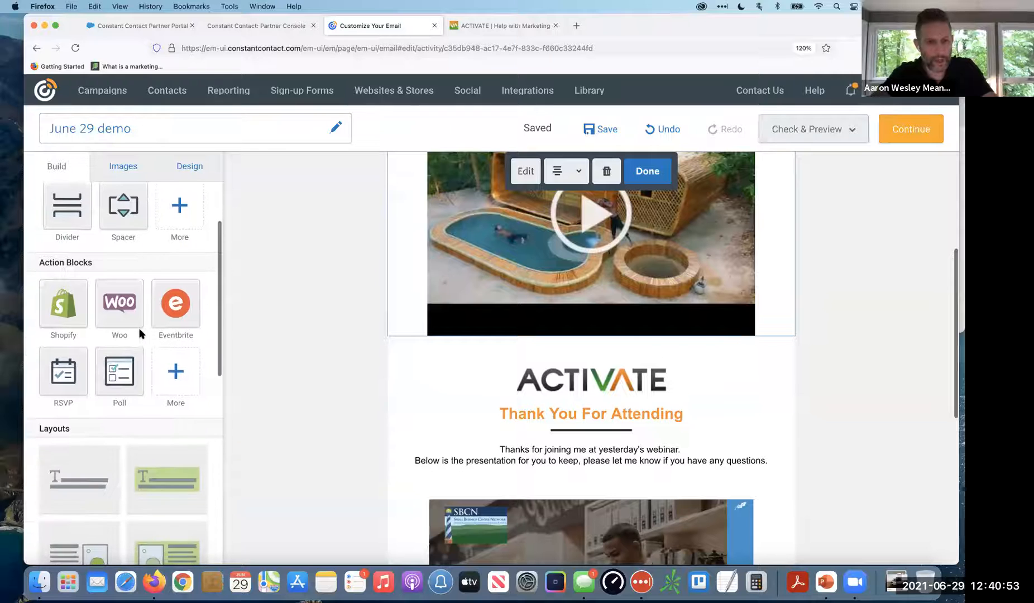
{"action": "scroll", "coordinate": [117, 339], "scroll_direction": "down", "scroll_amount": 3}
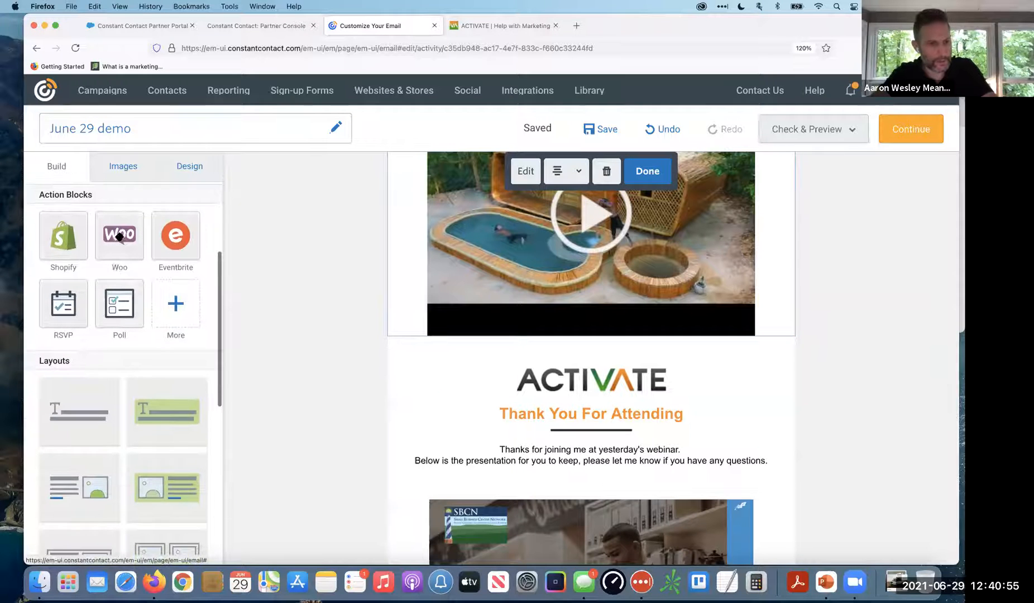
{"action": "scroll", "coordinate": [152, 285], "scroll_direction": "down", "scroll_amount": 7}
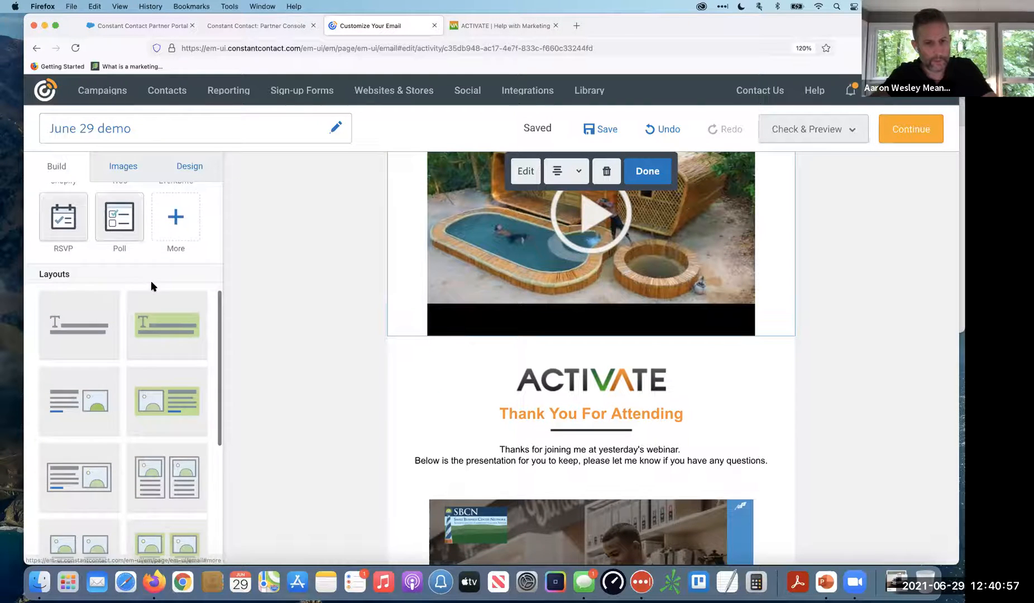
{"action": "left_click_drag", "start_coordinate": [153, 214], "coordinate": [545, 345]}
{"action": "left_click_drag", "start_coordinate": [180, 293], "coordinate": [539, 377]}
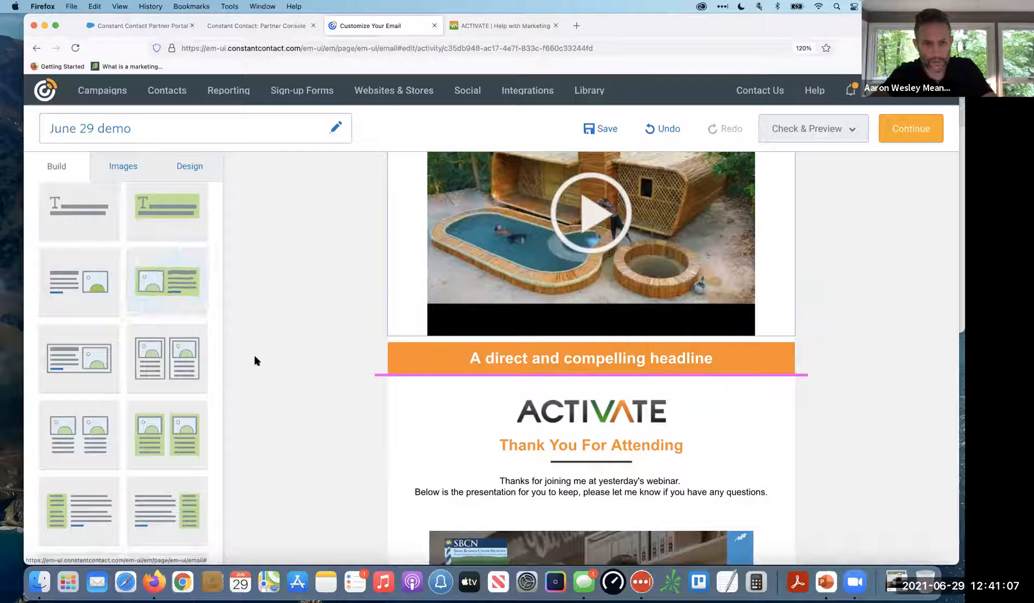
Fill the space between the orange headline and the ACTIVATE logo with the shaded image-and-text layout and the outlined and shaded two-column picture layouts.
{"action": "left_click_drag", "start_coordinate": [176, 304], "coordinate": [511, 390]}
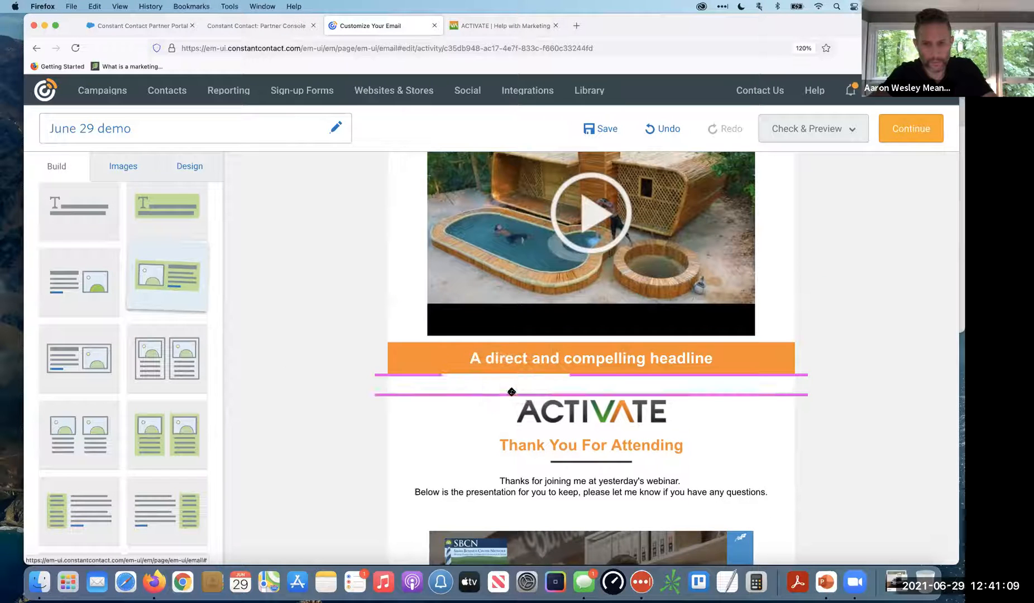
{"action": "left_click_drag", "start_coordinate": [206, 347], "coordinate": [540, 363]}
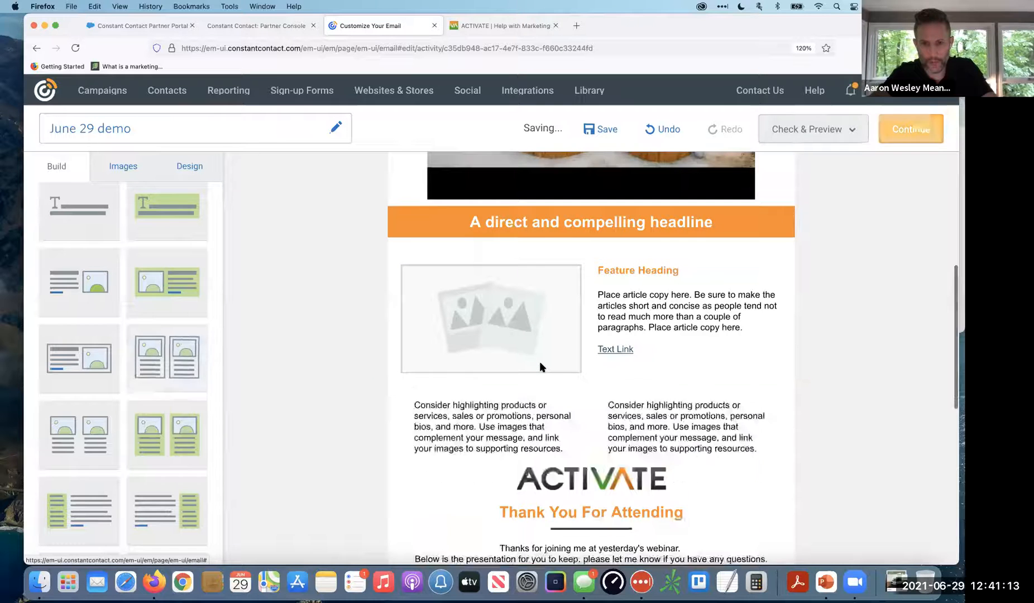
{"action": "left_click_drag", "start_coordinate": [168, 439], "coordinate": [565, 346]}
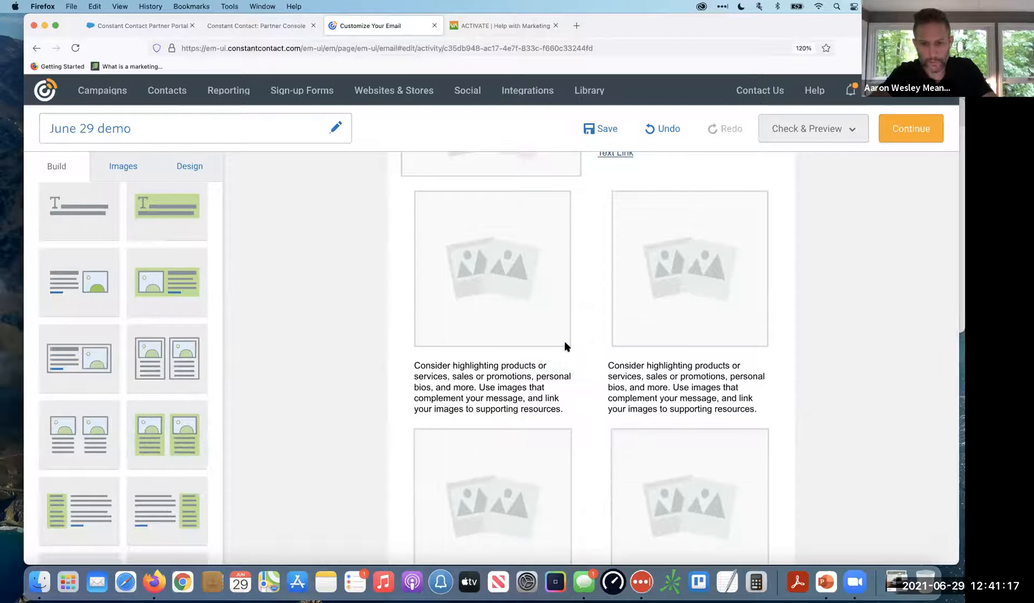
Add the layout with a shaded sidebar on its right side beneath the two-column picture layouts, above the ACTIVATE logo.
{"action": "scroll", "coordinate": [474, 380], "scroll_direction": "down", "scroll_amount": 4}
{"action": "left_click_drag", "start_coordinate": [204, 511], "coordinate": [455, 435]}
{"action": "scroll", "coordinate": [453, 435], "scroll_direction": "down", "scroll_amount": 5}
{"action": "scroll", "coordinate": [138, 439], "scroll_direction": "down", "scroll_amount": 4}
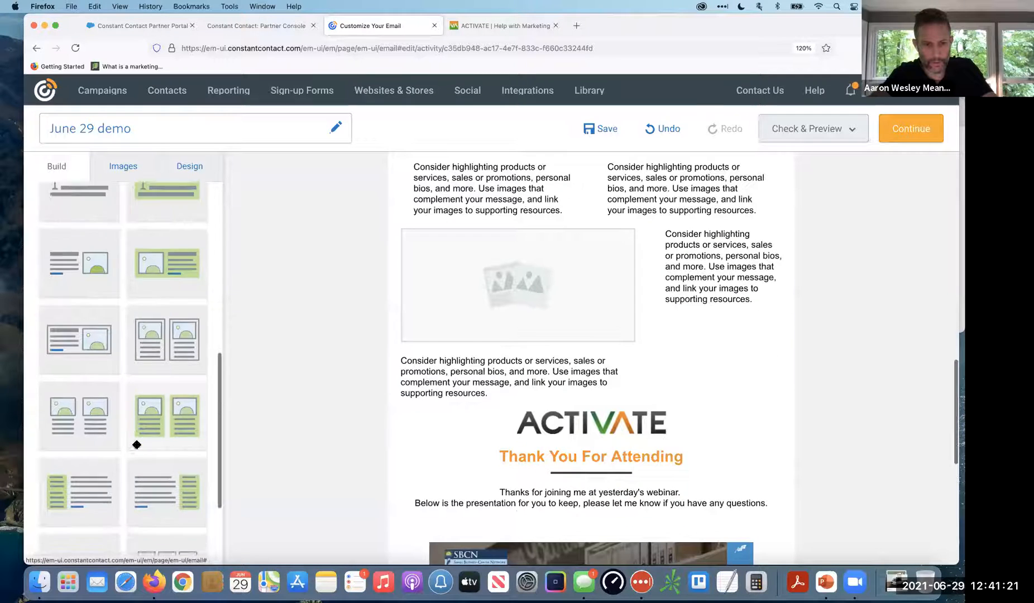
Add the dashed 20% off coupon layout above the ACTIVATE logo, and place the five-link row directly beneath the coupon.
{"action": "left_click_drag", "start_coordinate": [184, 524], "coordinate": [490, 384]}
{"action": "scroll", "coordinate": [490, 384], "scroll_direction": "down", "scroll_amount": 4}
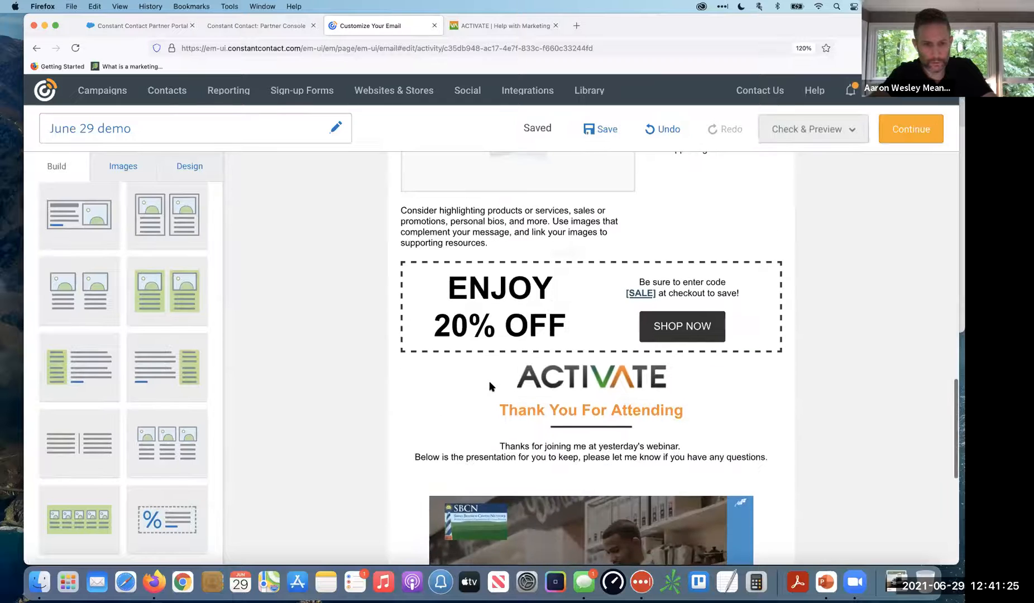
{"action": "left_click_drag", "start_coordinate": [70, 532], "coordinate": [485, 354]}
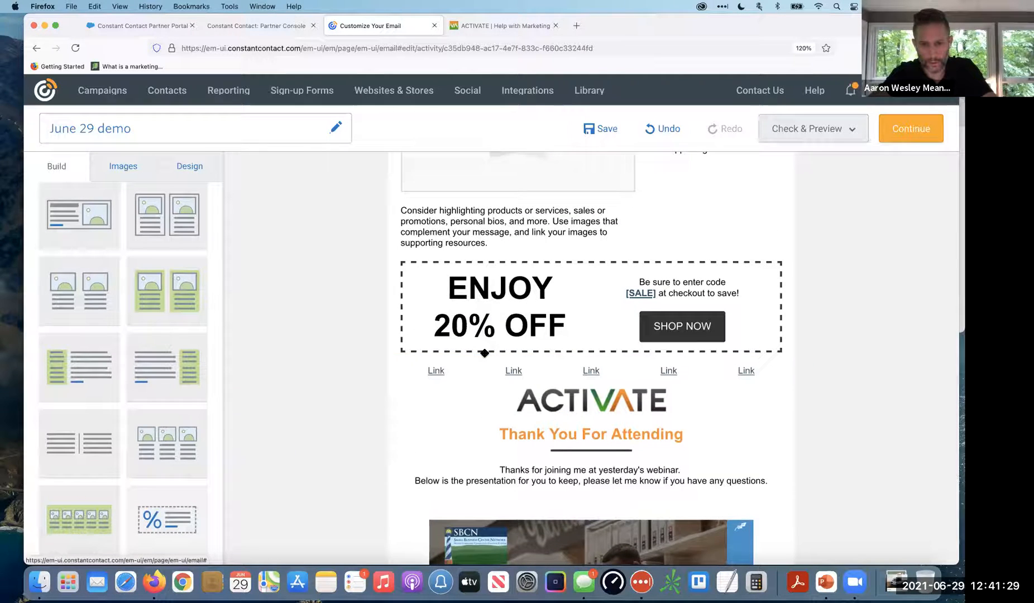
Look at the navigation headings on the ACTIVATE website as a model for the five-link row, and return to the email.
{"action": "left_click", "coordinate": [745, 371]}
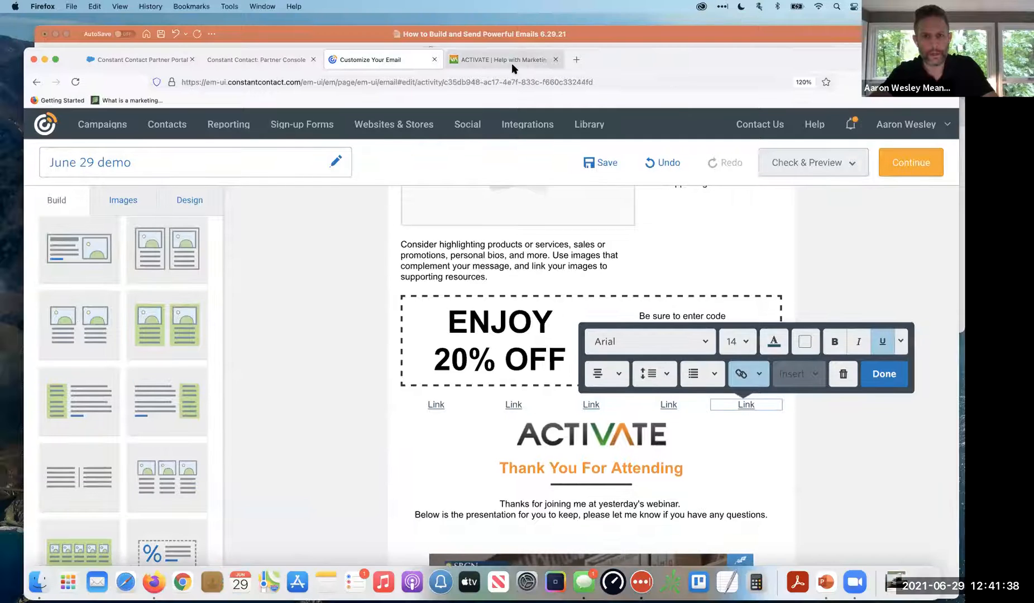
{"action": "left_click", "coordinate": [512, 60]}
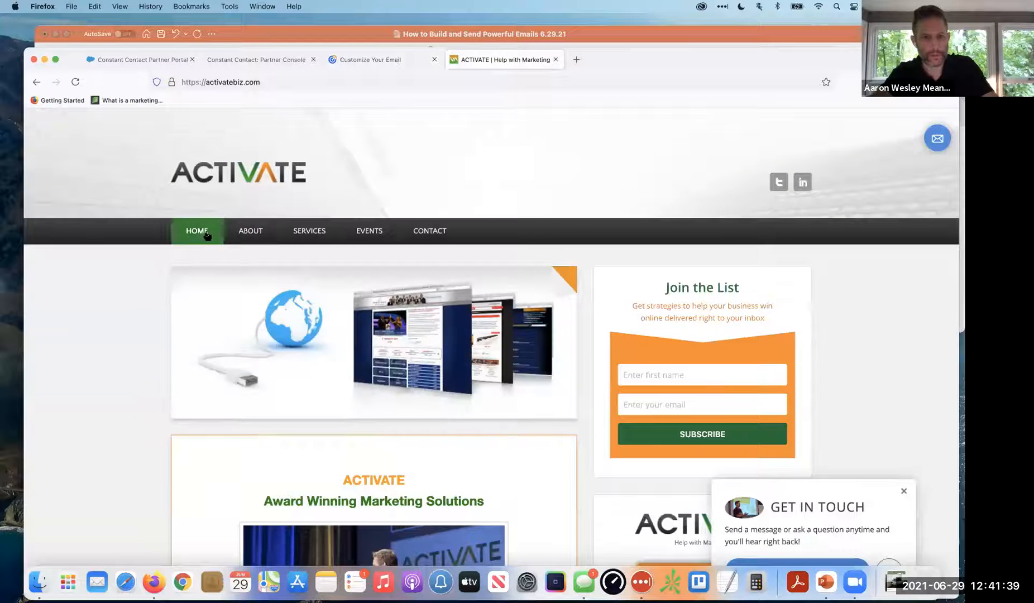
{"action": "left_click", "coordinate": [387, 60]}
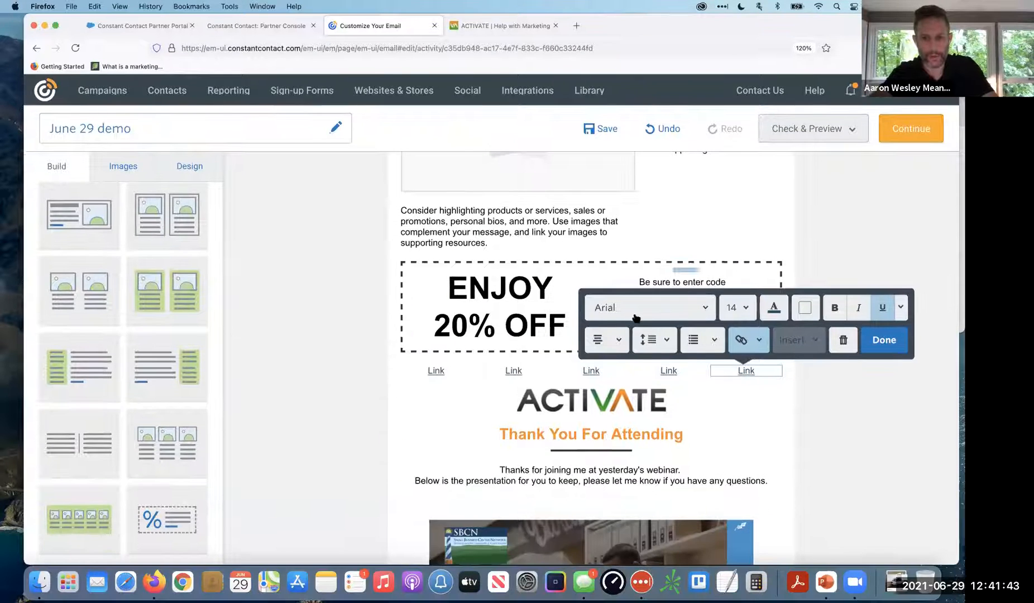
Replace the text of the first link in the five-link row with Home, keeping its link formatting.
{"action": "left_click", "coordinate": [433, 373]}
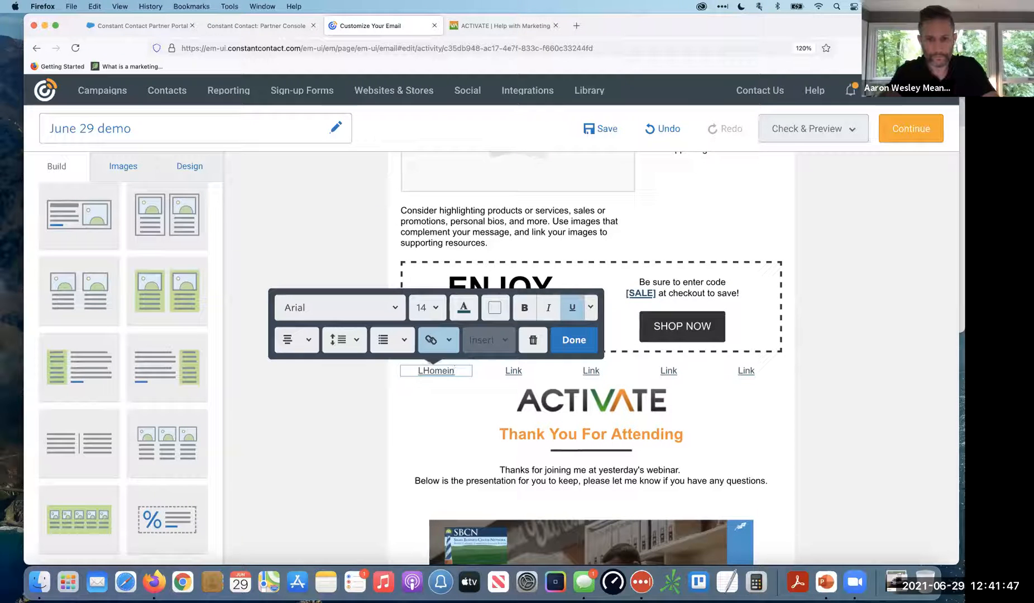
{"action": "key", "text": "BackSpace"}
{"action": "key", "text": "BackSpace"}
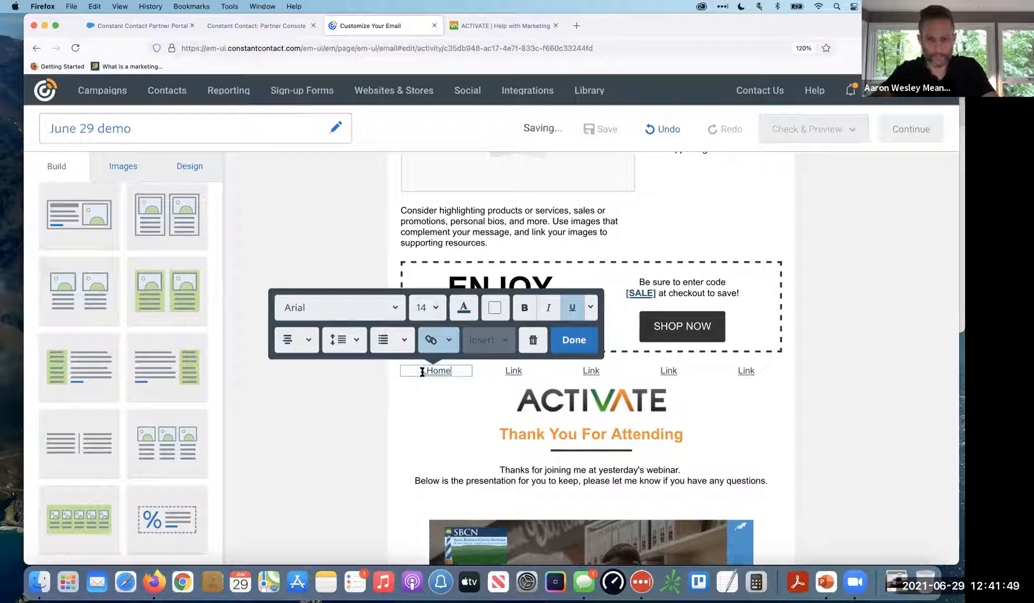
Replace the text of the second link in the row with About, keeping its link formatting.
{"action": "left_click", "coordinate": [501, 372]}
{"action": "type", "text": "About"}
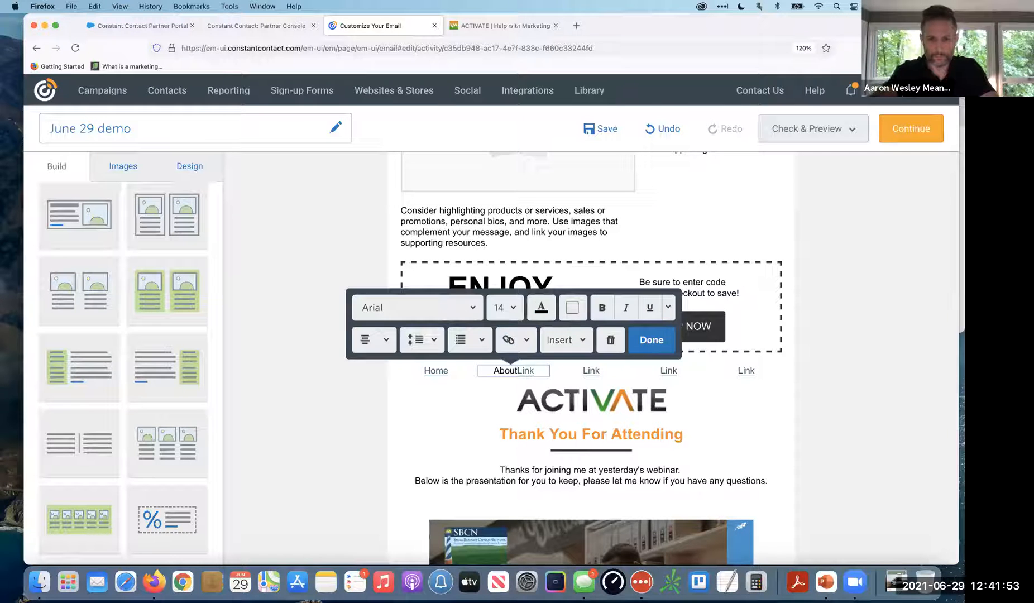
{"action": "key", "text": "Right"}
{"action": "type", "text": "About"}
{"action": "key", "text": "Delete"}
{"action": "key", "text": "Delete"}
{"action": "key", "text": "Delete"}
{"action": "key", "text": "BackSpace"}
{"action": "key", "text": "BackSpace"}
{"action": "key", "text": "BackSpace"}
{"action": "key", "text": "BackSpace"}
{"action": "key", "text": "BackSpace"}
{"action": "key", "text": "BackSpace"}
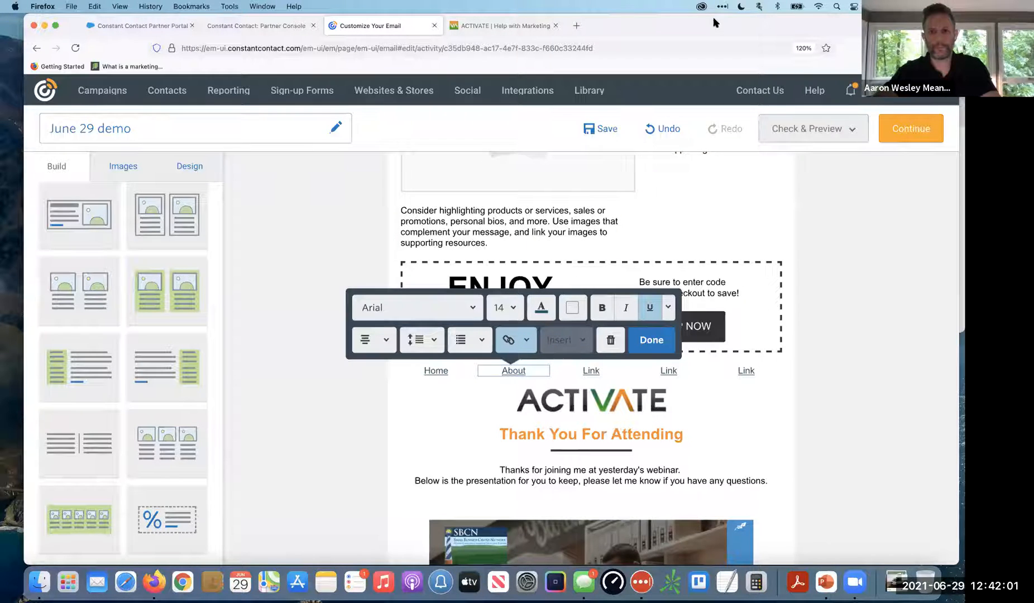
Check the menu labels on the ACTIVATE website and rename the email's third navigation link as Services.
{"action": "left_click_drag", "start_coordinate": [715, 21], "coordinate": [715, 44]}
{"action": "left_click_drag", "start_coordinate": [643, 52], "coordinate": [643, 65]}
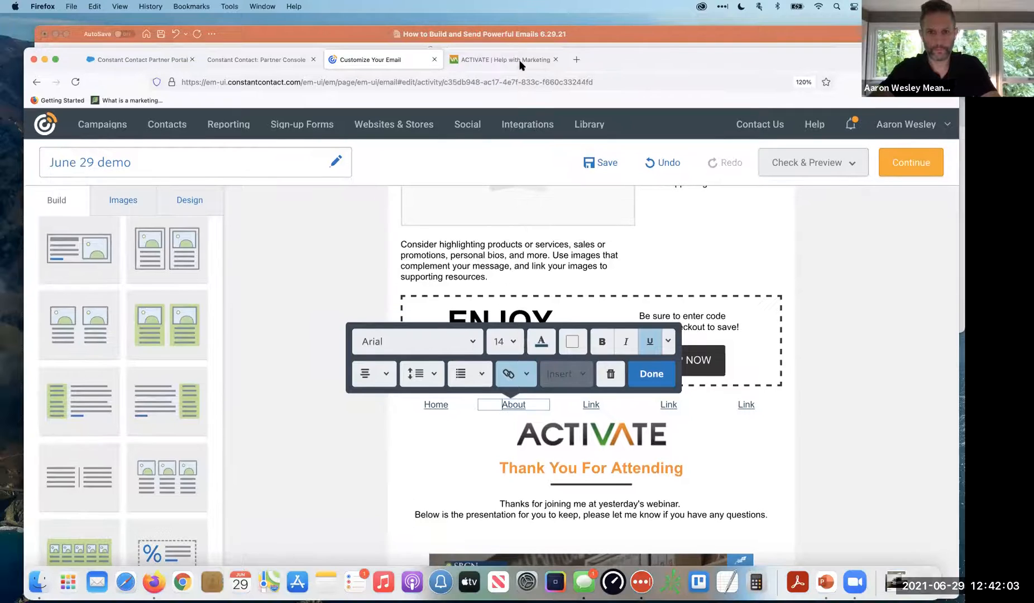
{"action": "left_click", "coordinate": [519, 62]}
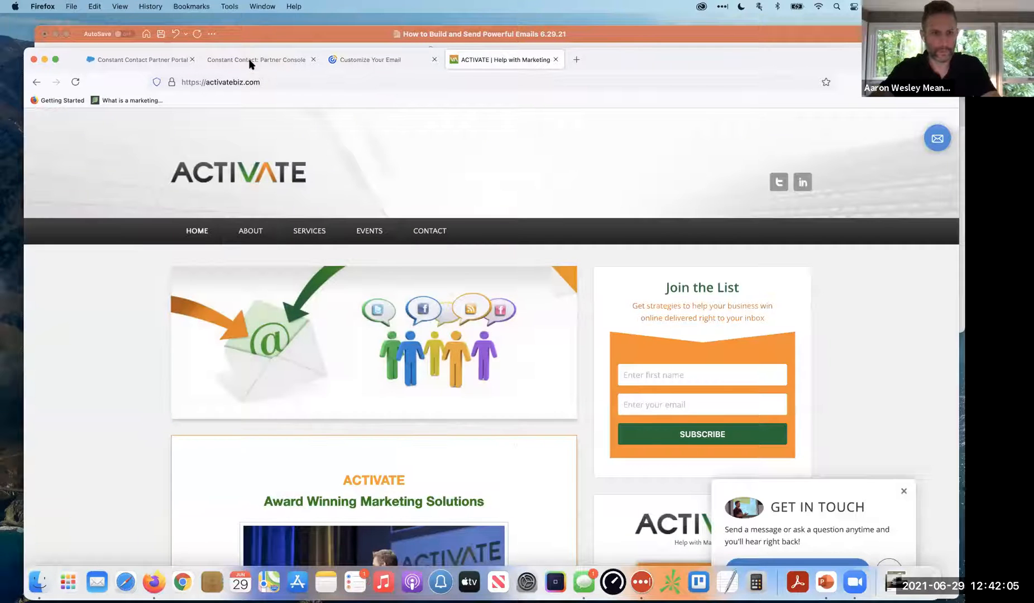
{"action": "left_click", "coordinate": [347, 60]}
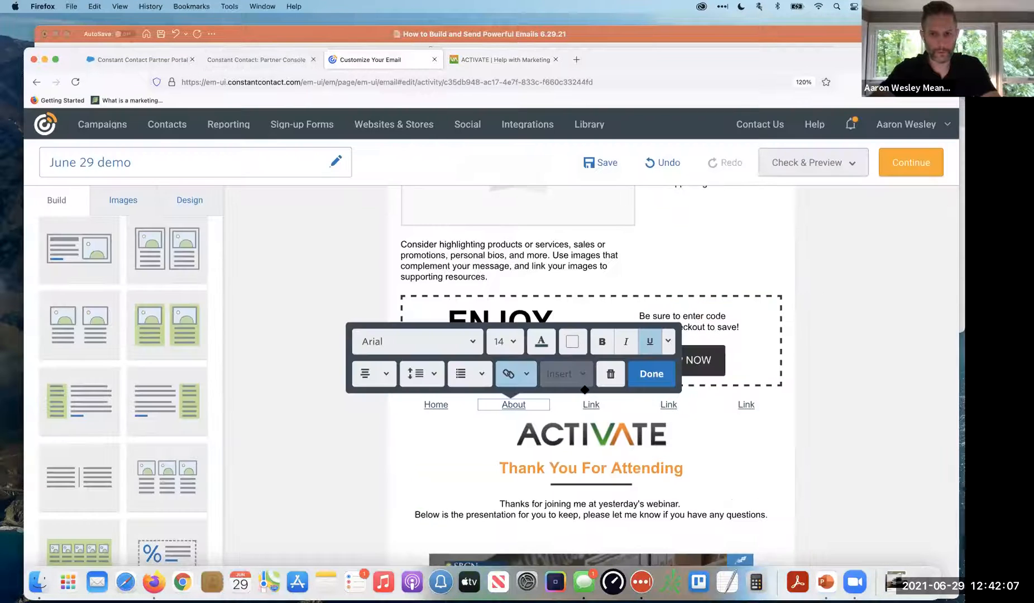
{"action": "left_click", "coordinate": [587, 403]}
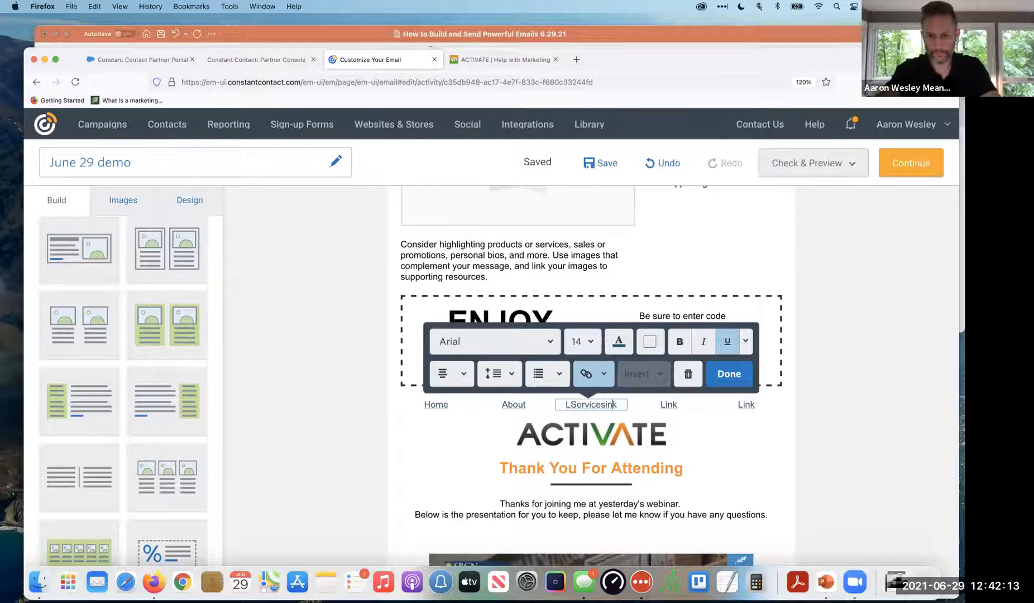
{"action": "key", "text": "BackSpace"}
{"action": "key", "text": "BackSpace"}
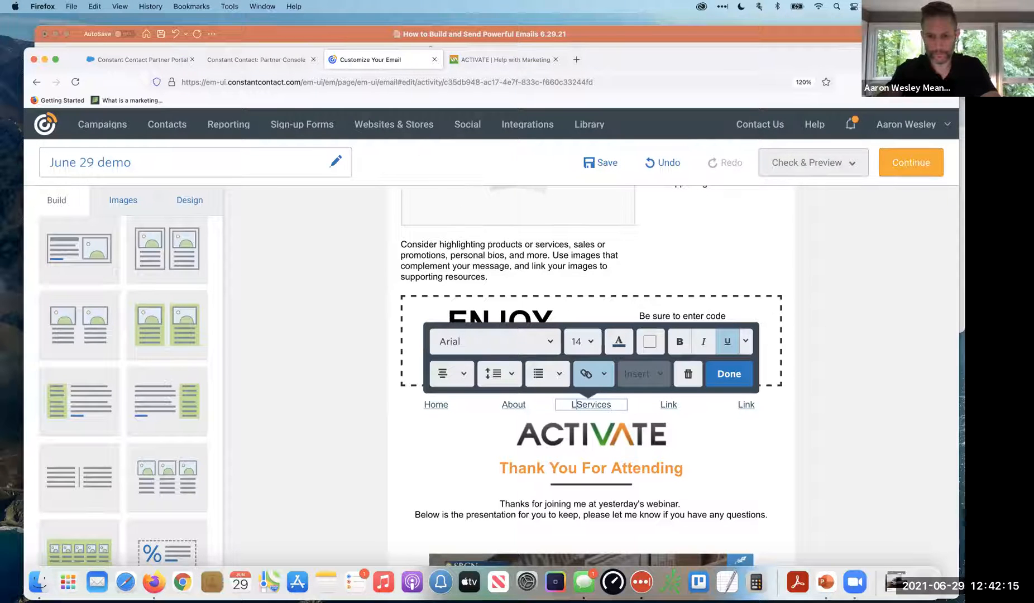
Replace the text of the fourth navigation link with Events.
{"action": "left_click", "coordinate": [667, 406]}
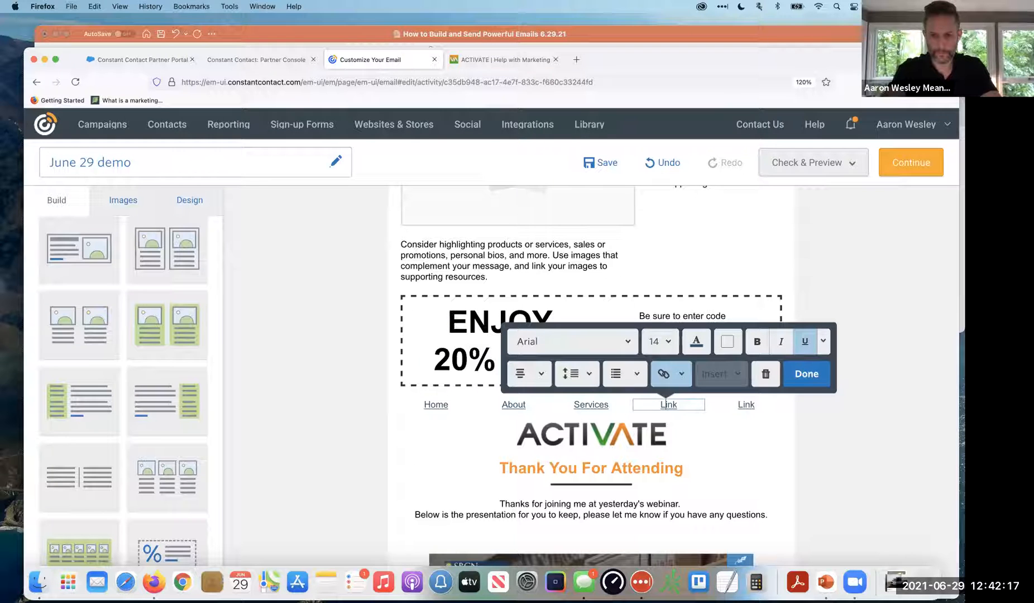
{"action": "key", "text": "BackSpace"}
{"action": "key", "text": "BackSpace"}
{"action": "key", "text": "BackSpace"}
{"action": "key", "text": "Home"}
{"action": "key", "text": "Delete"}
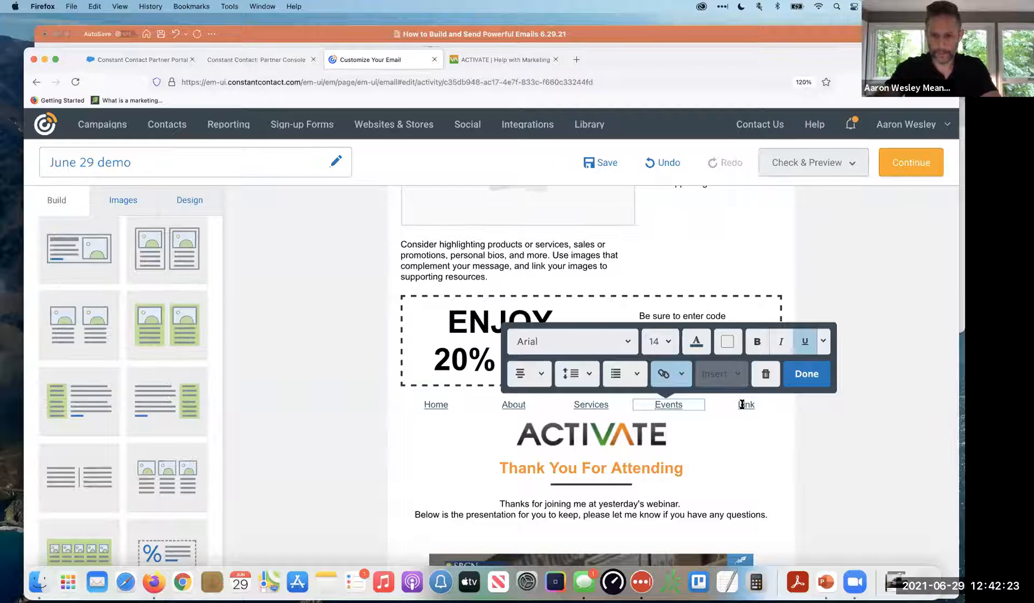
Replace the text of the fifth navigation link with Contact and finish editing the navigation row.
{"action": "left_click", "coordinate": [741, 405]}
{"action": "type", "text": "Contact"}
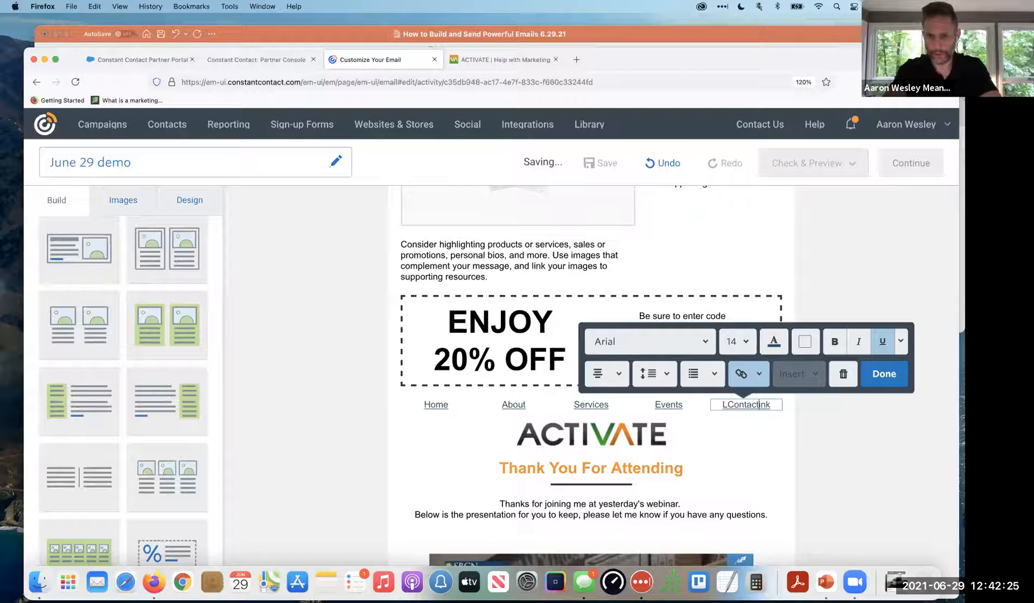
{"action": "left_click", "coordinate": [767, 405]}
{"action": "key", "text": "BackSpace"}
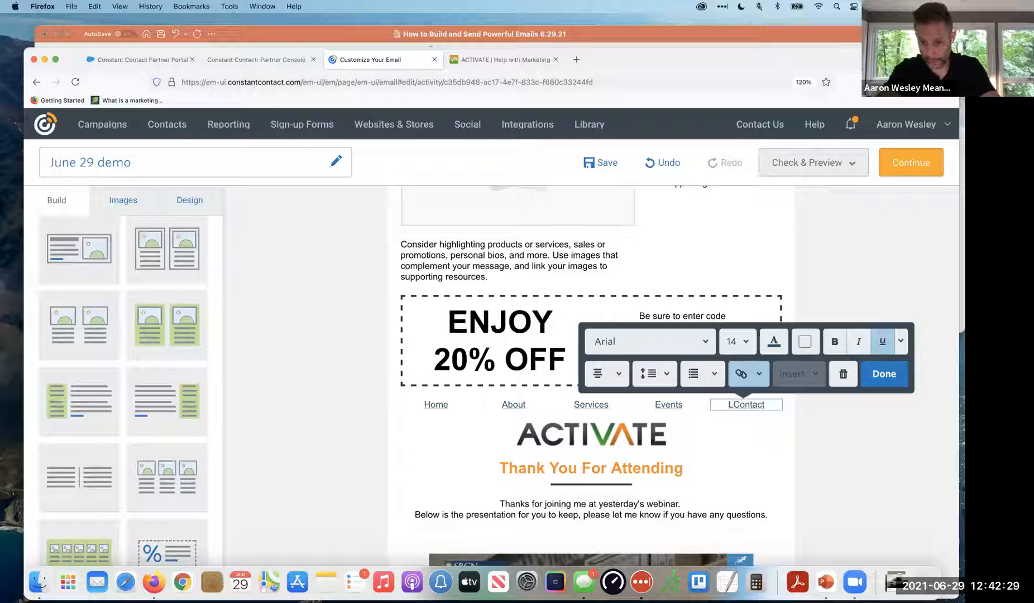
{"action": "left_click", "coordinate": [791, 447]}
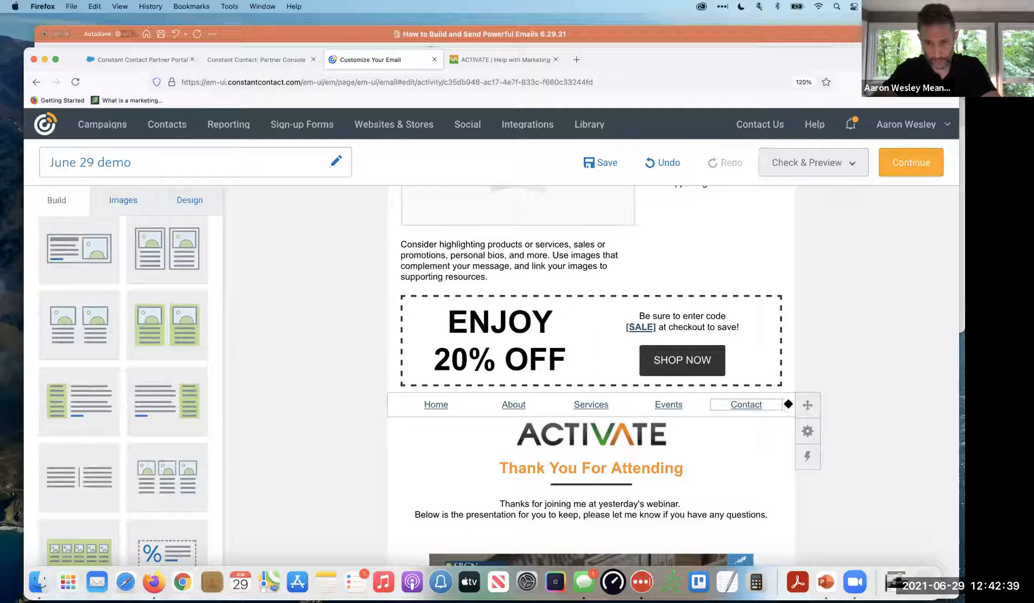
Move the navigation link row to the very top of the email, above the introductory copy.
{"action": "left_click_drag", "start_coordinate": [804, 403], "coordinate": [733, 186]}
{"action": "left_click_drag", "start_coordinate": [721, 324], "coordinate": [711, 477]}
{"action": "left_click_drag", "start_coordinate": [705, 531], "coordinate": [655, 235]}
{"action": "left_click_drag", "start_coordinate": [658, 189], "coordinate": [642, 268]}
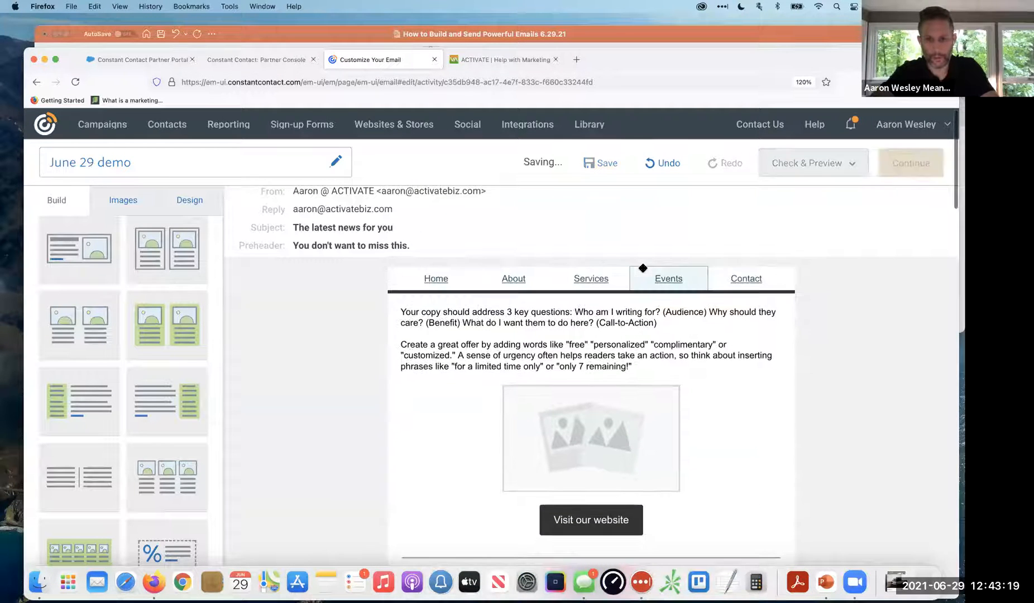
Duplicate the video block below the social media icons.
{"action": "scroll", "coordinate": [664, 348], "scroll_direction": "down", "scroll_amount": 4}
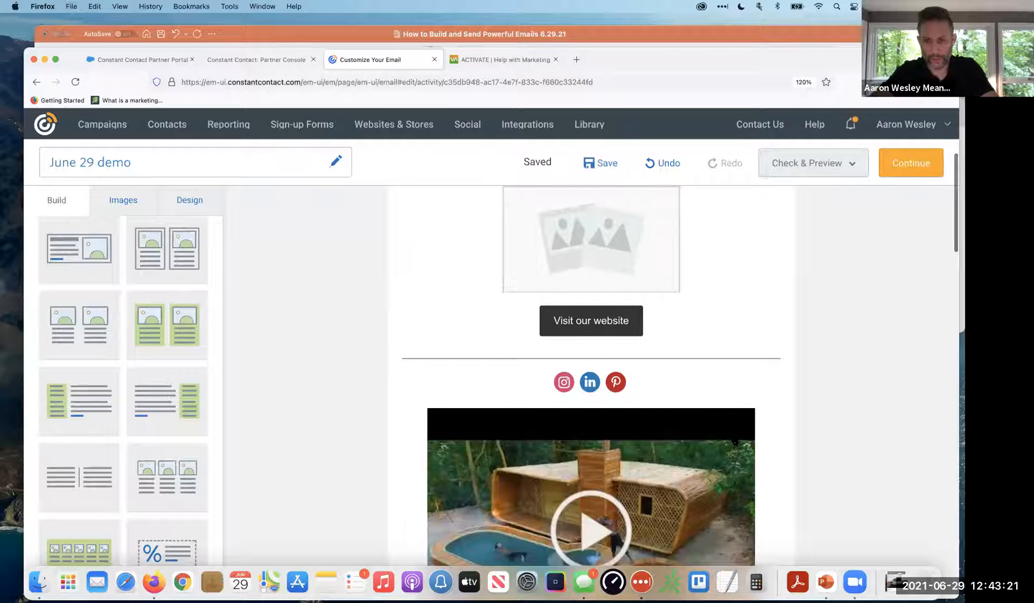
{"action": "scroll", "coordinate": [828, 473], "scroll_direction": "down", "scroll_amount": 1}
{"action": "mouse_move", "coordinate": [806, 405]}
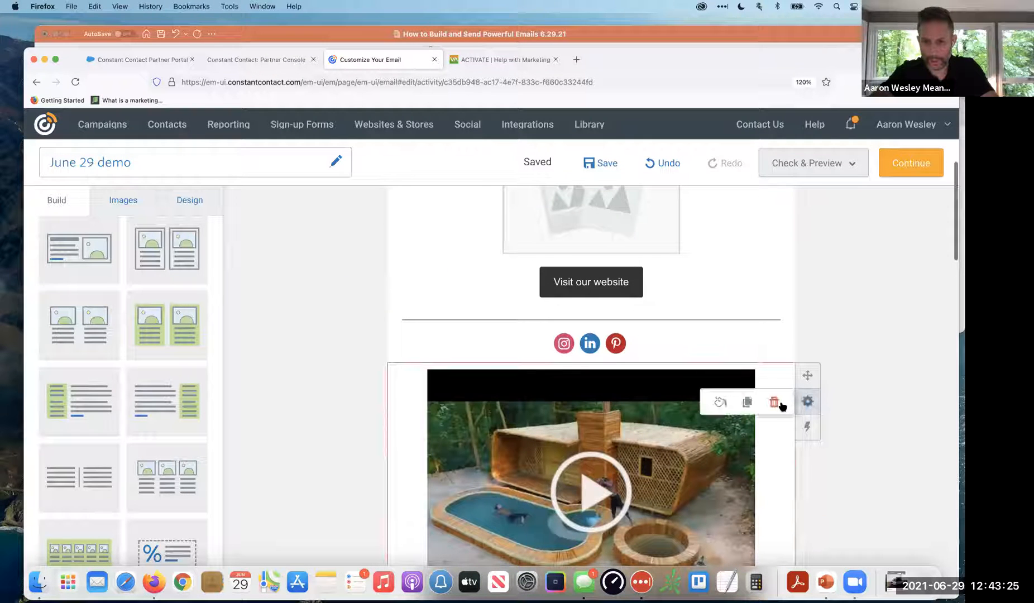
{"action": "left_click", "coordinate": [748, 402]}
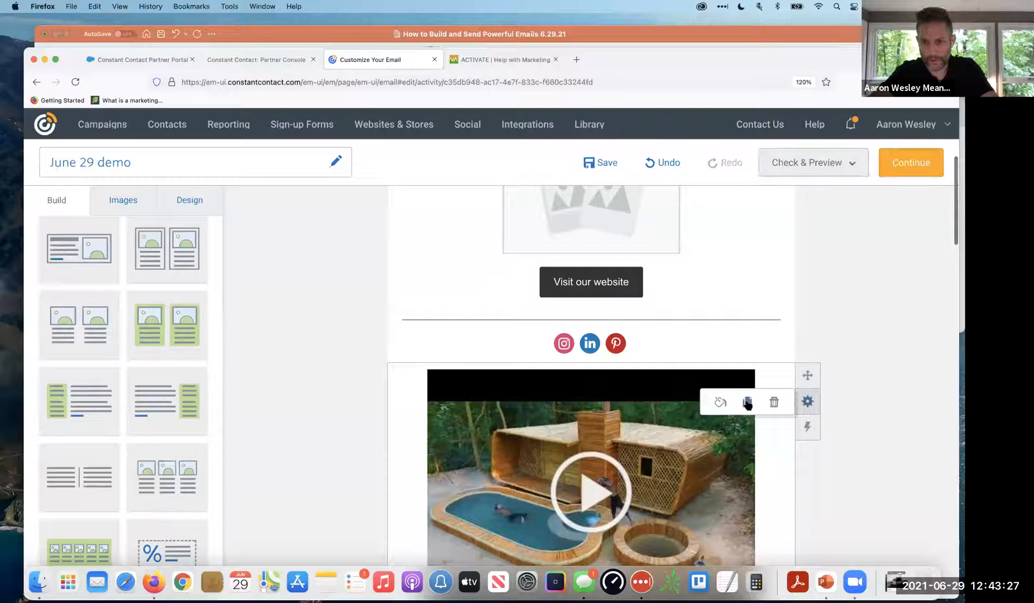
Duplicate the image-and-text article block with the Feature Heading below the orange headline.
{"action": "scroll", "coordinate": [747, 402], "scroll_direction": "down", "scroll_amount": 3}
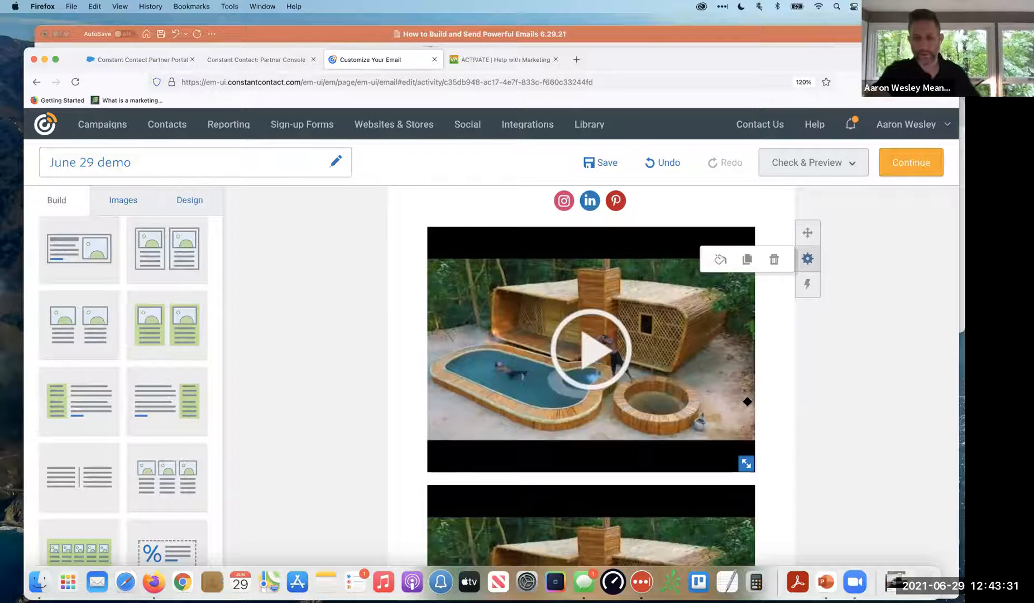
{"action": "scroll", "coordinate": [747, 402], "scroll_direction": "down", "scroll_amount": 4}
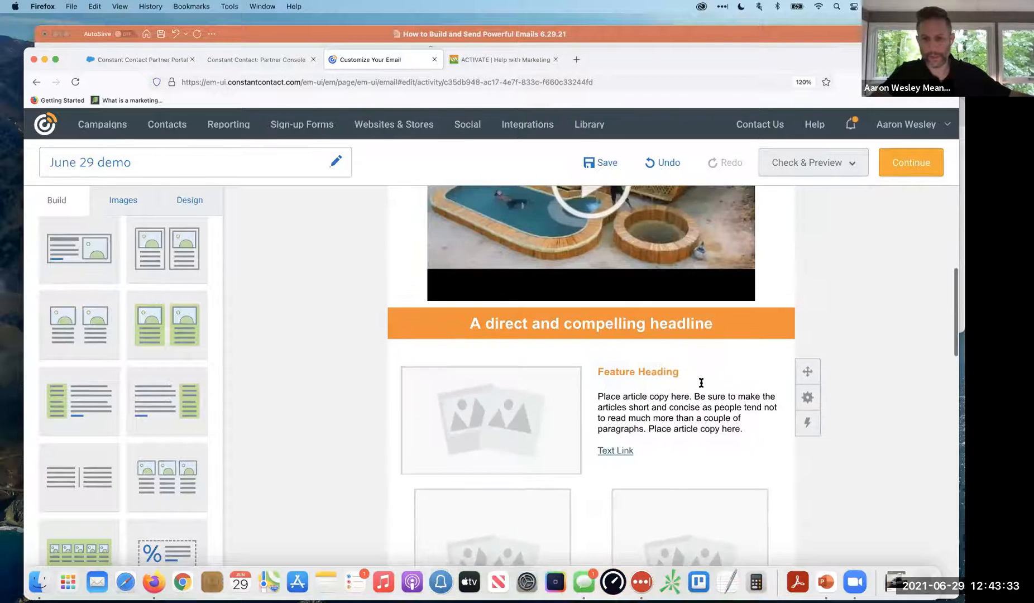
{"action": "mouse_move", "coordinate": [808, 388]}
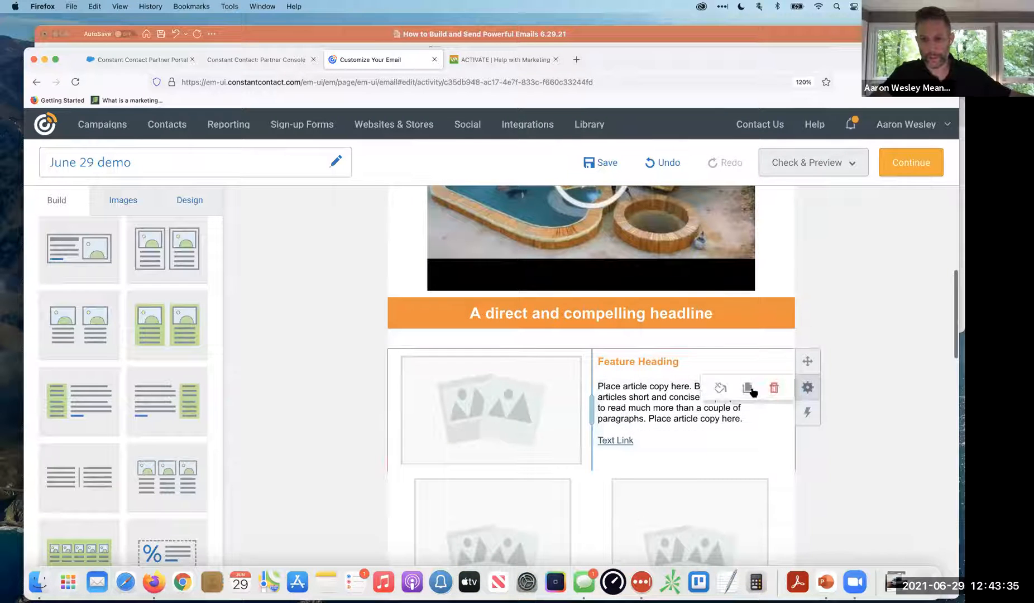
{"action": "left_click", "coordinate": [749, 389]}
{"action": "scroll", "coordinate": [750, 391], "scroll_direction": "down", "scroll_amount": 2}
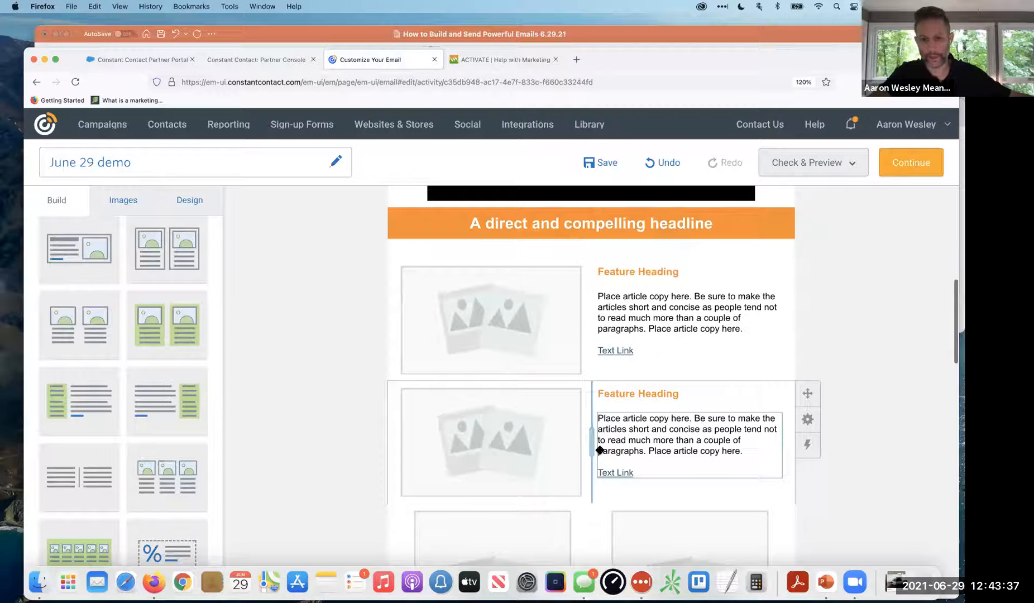
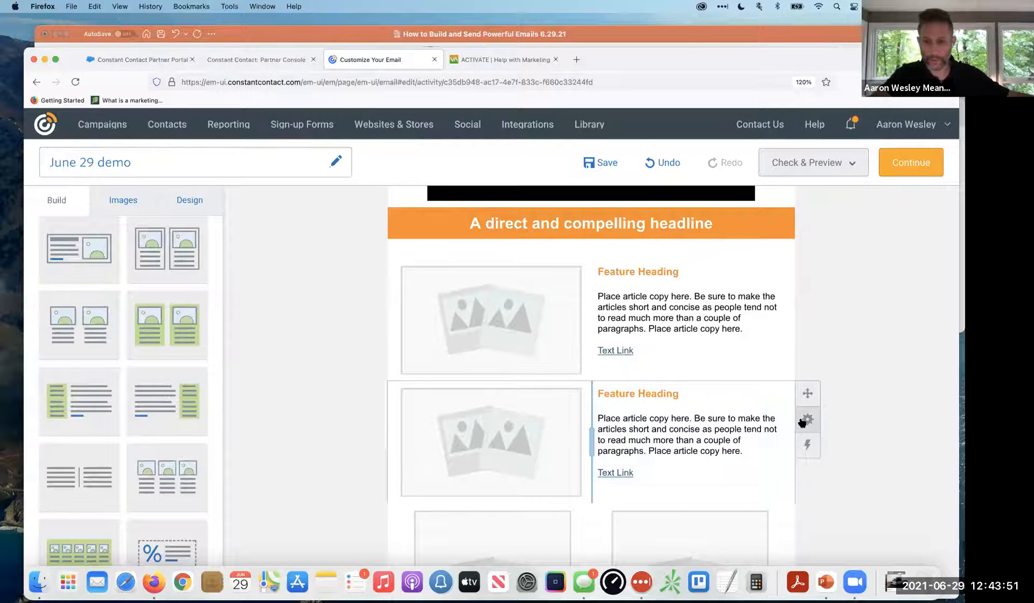
Delete both Feature Heading article blocks and the first two-column image block beneath the orange headline.
{"action": "mouse_move", "coordinate": [806, 419]}
{"action": "left_click", "coordinate": [774, 421]}
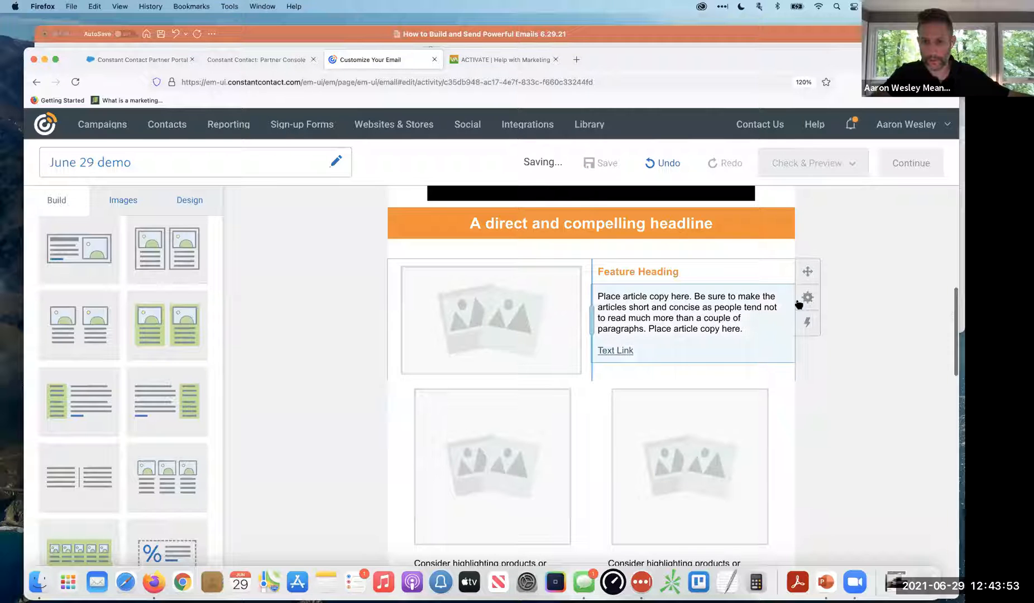
{"action": "mouse_move", "coordinate": [807, 298]}
{"action": "left_click", "coordinate": [774, 300]}
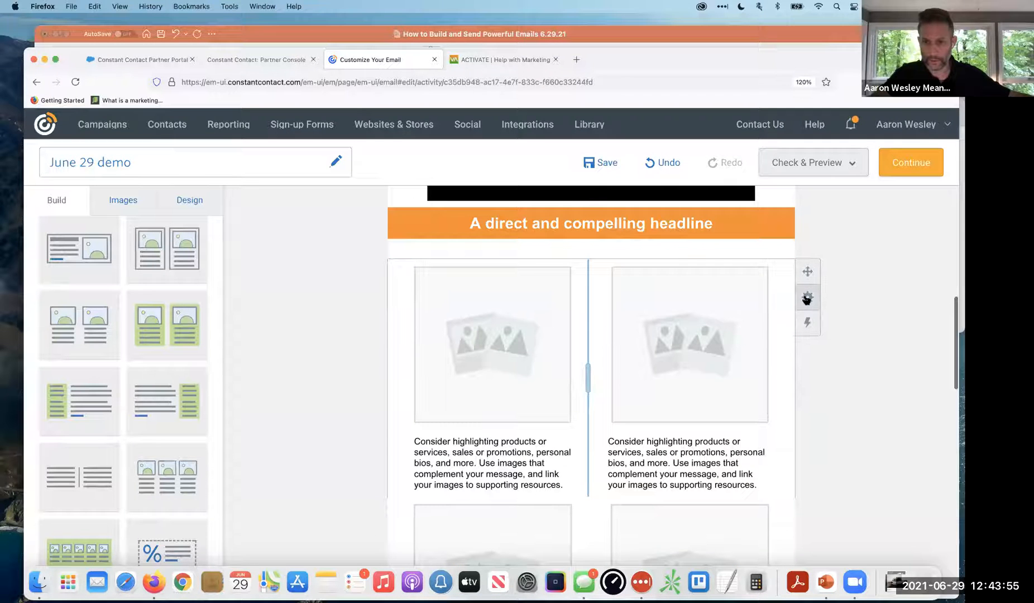
{"action": "left_click", "coordinate": [776, 300]}
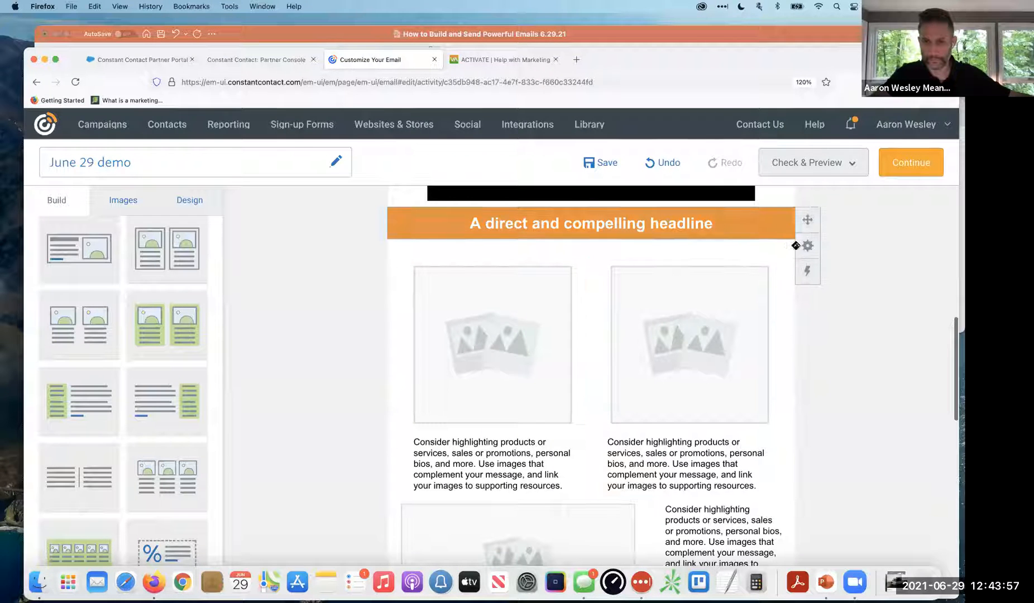
Try another background colour on the orange "A direct and compelling headline" banner and delete the banner.
{"action": "mouse_move", "coordinate": [803, 246]}
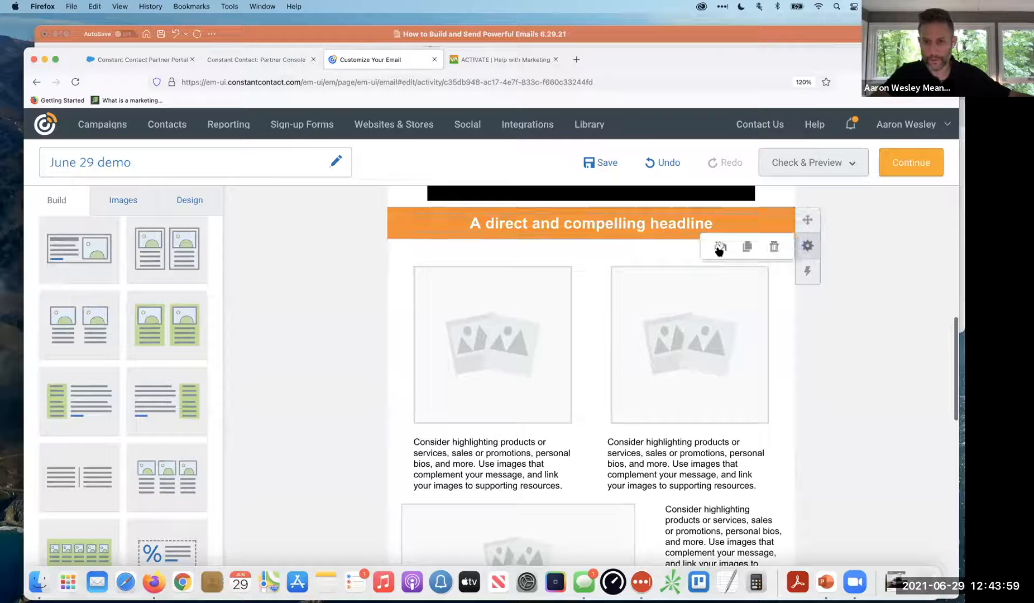
{"action": "left_click", "coordinate": [720, 248]}
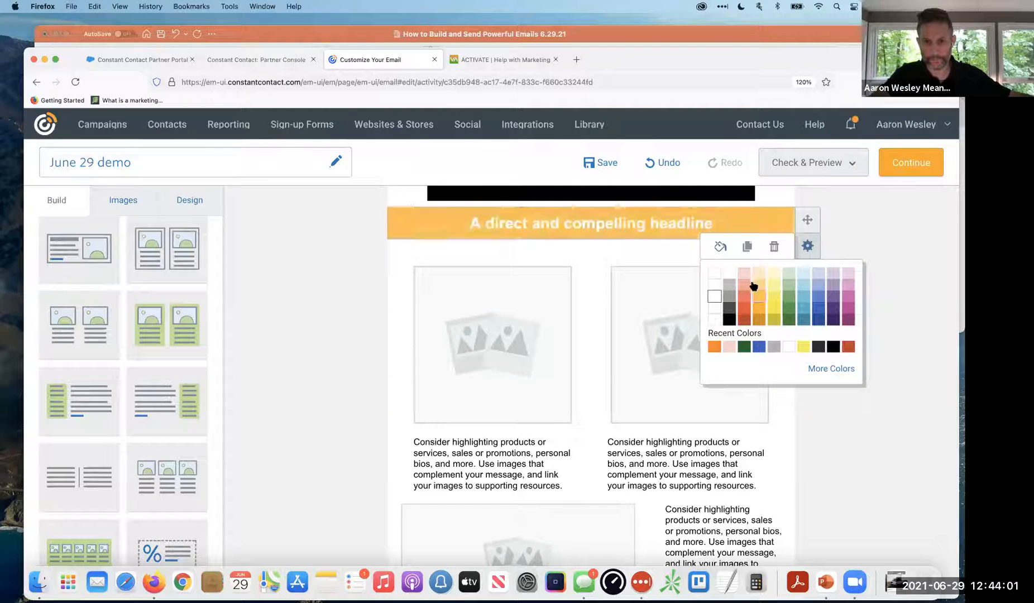
{"action": "left_click", "coordinate": [775, 295]}
{"action": "left_click", "coordinate": [769, 218]}
{"action": "left_click", "coordinate": [806, 247]}
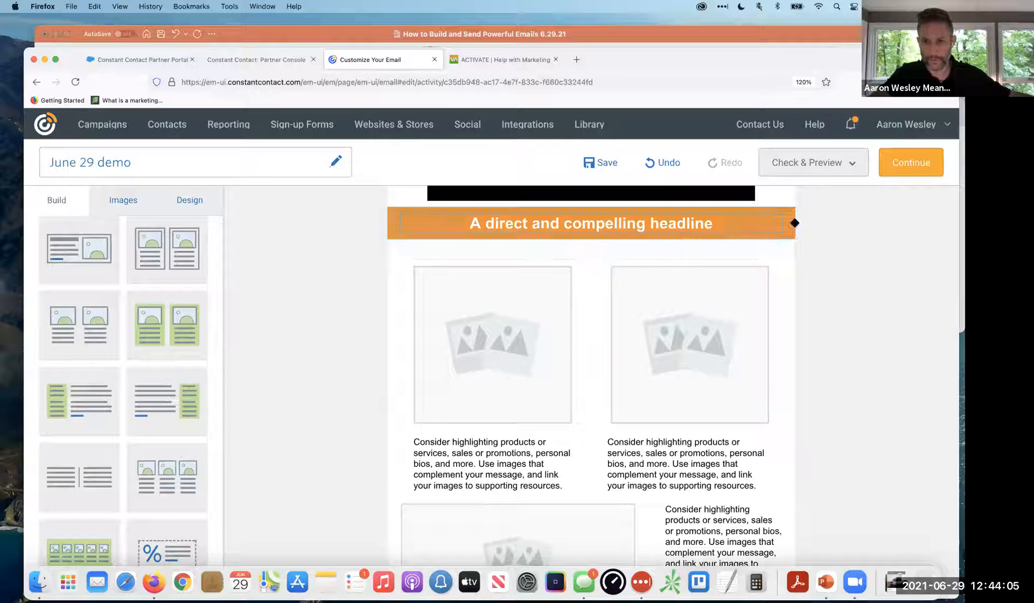
{"action": "left_click", "coordinate": [803, 247]}
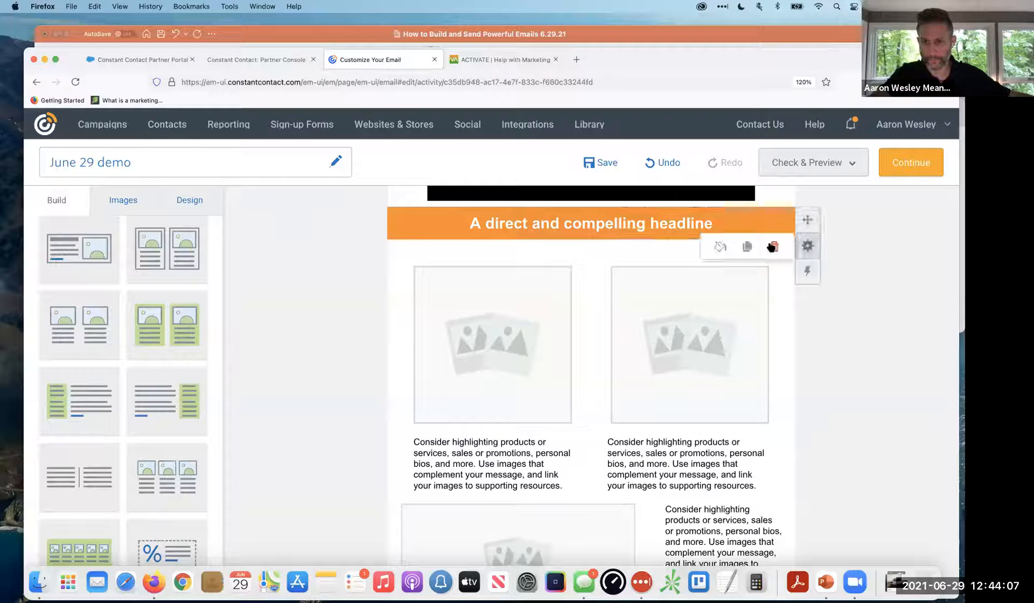
{"action": "left_click", "coordinate": [773, 244]}
Delete the remaining two-column image block, the wide image block with side text, and the ENJOY 20% OFF coupon block.
{"action": "left_click", "coordinate": [805, 267]}
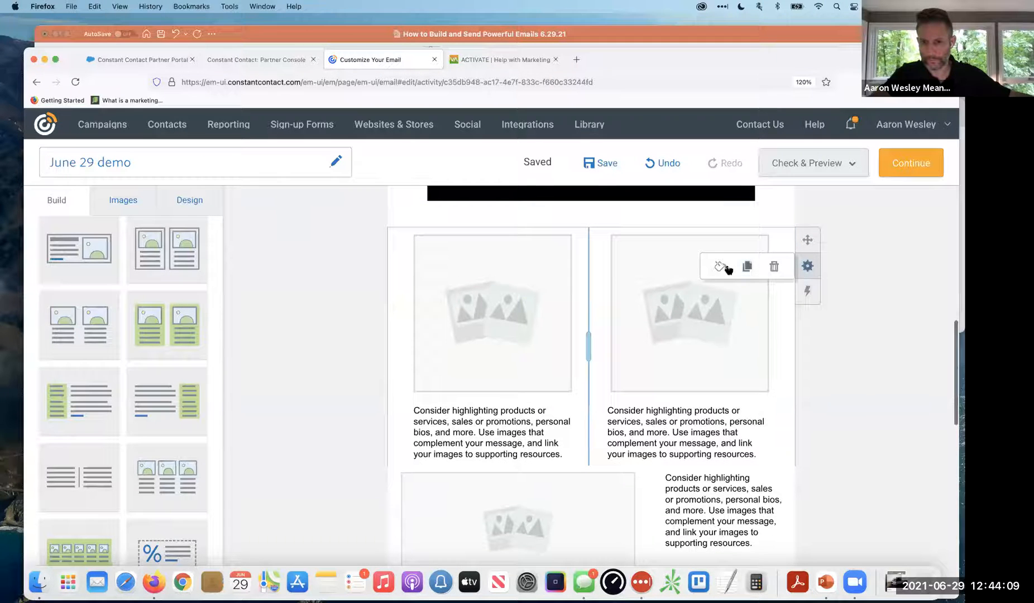
{"action": "left_click", "coordinate": [719, 268]}
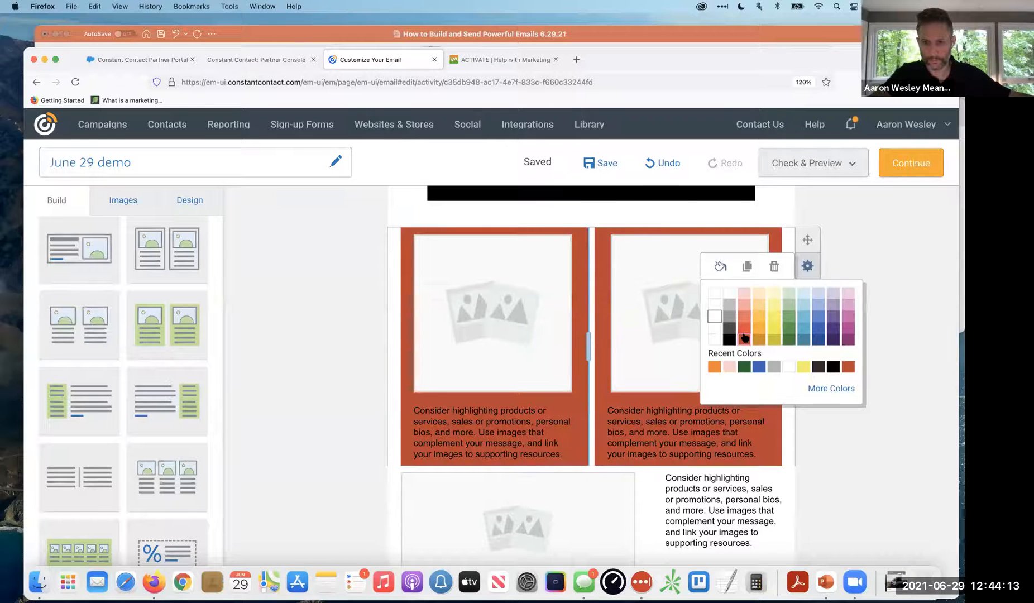
{"action": "left_click", "coordinate": [774, 266]}
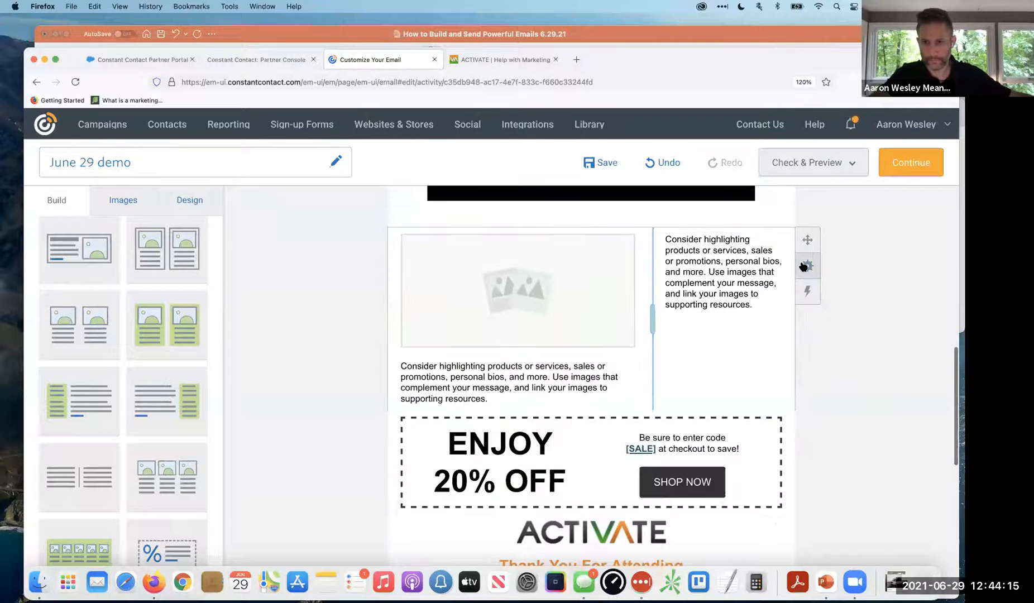
{"action": "left_click", "coordinate": [774, 266]}
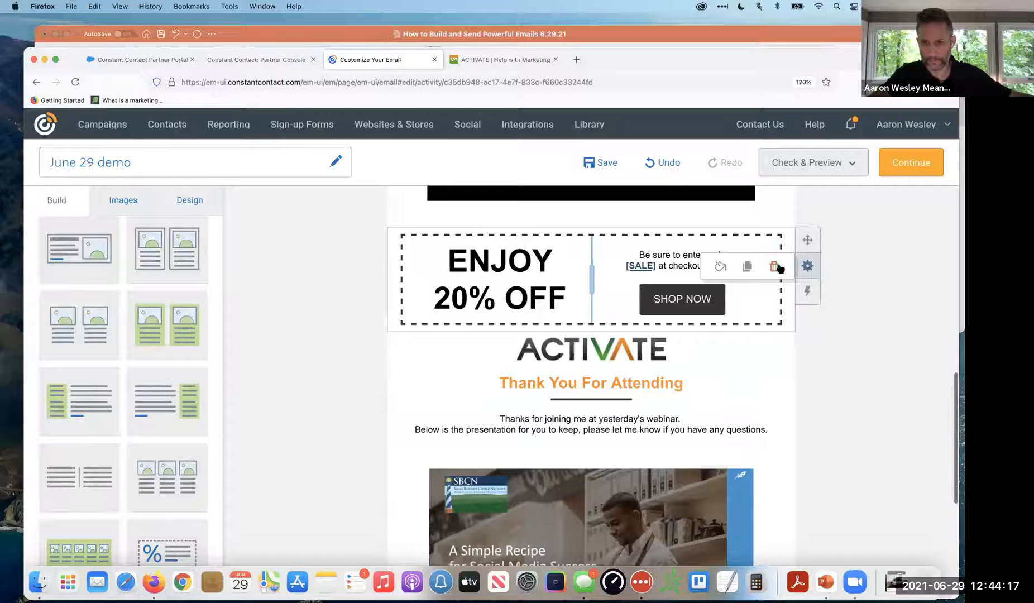
{"action": "left_click", "coordinate": [775, 266]}
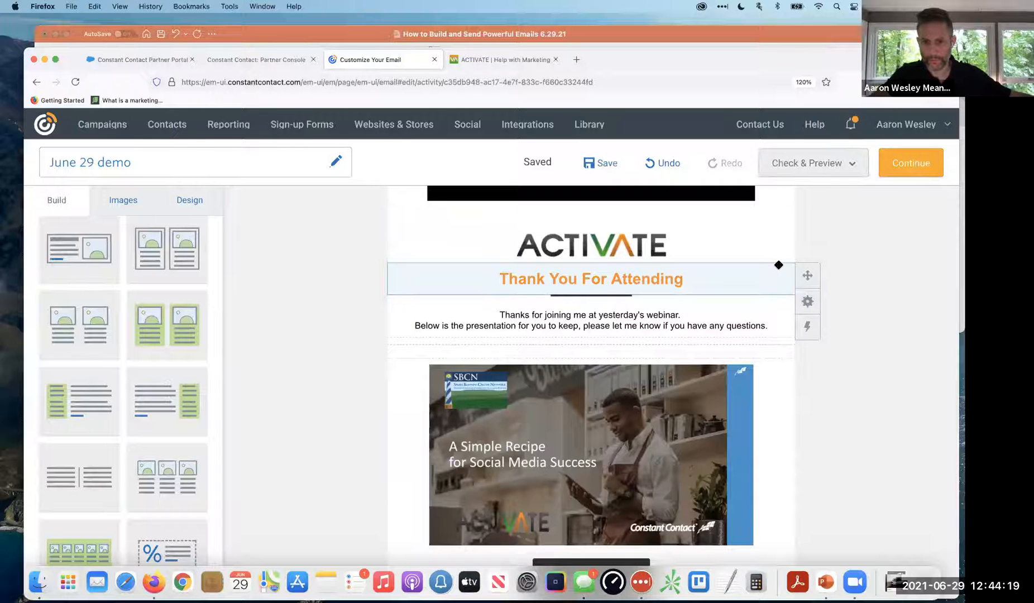
Delete both video blocks between the social media icons and the ACTIVATE logo.
{"action": "scroll", "coordinate": [779, 265], "scroll_direction": "up", "scroll_amount": 5}
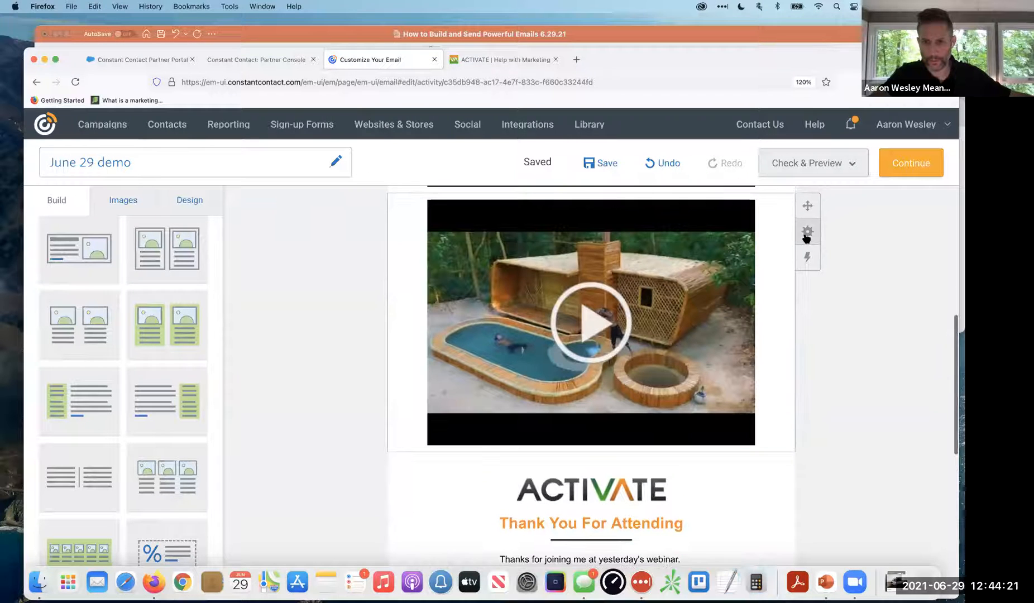
{"action": "left_click", "coordinate": [781, 235]}
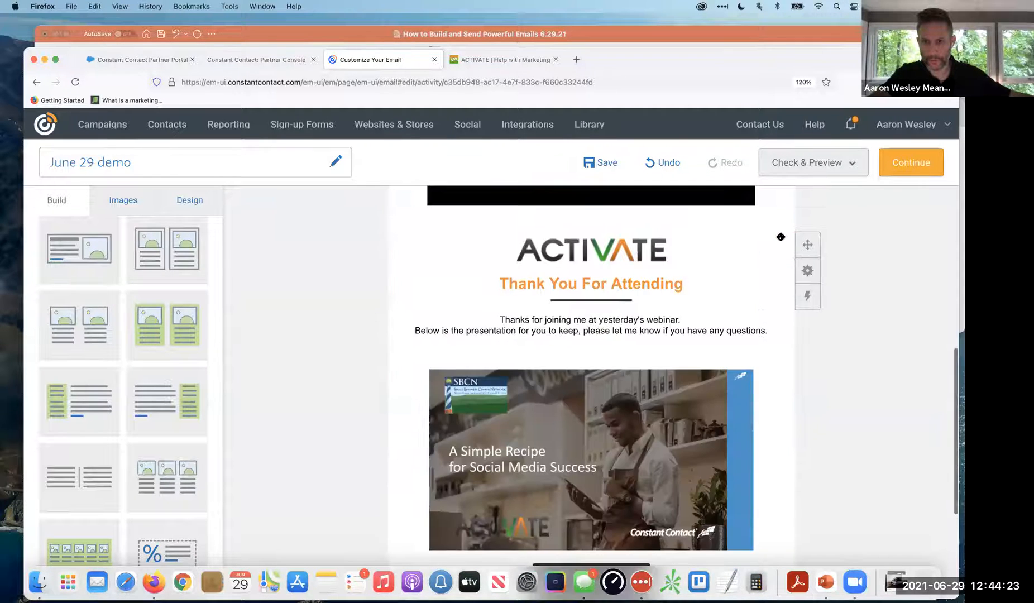
{"action": "scroll", "coordinate": [781, 237], "scroll_direction": "up", "scroll_amount": 5}
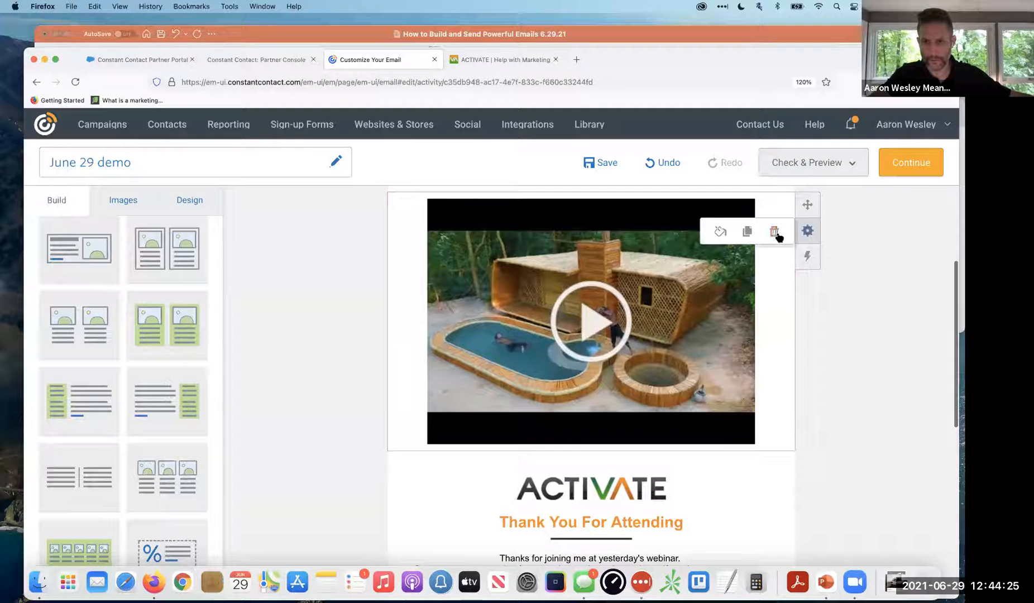
{"action": "left_click", "coordinate": [775, 232]}
{"action": "scroll", "coordinate": [773, 370], "scroll_direction": "up", "scroll_amount": 5}
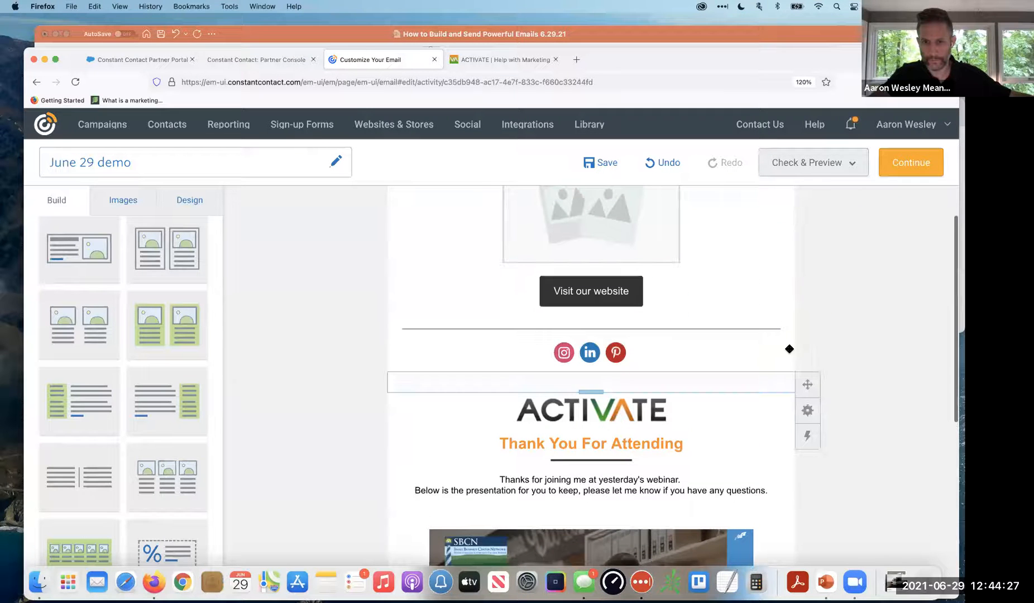
Delete the social media icons block and the "Visit our website" button block above the ACTIVATE logo.
{"action": "left_click", "coordinate": [778, 385]}
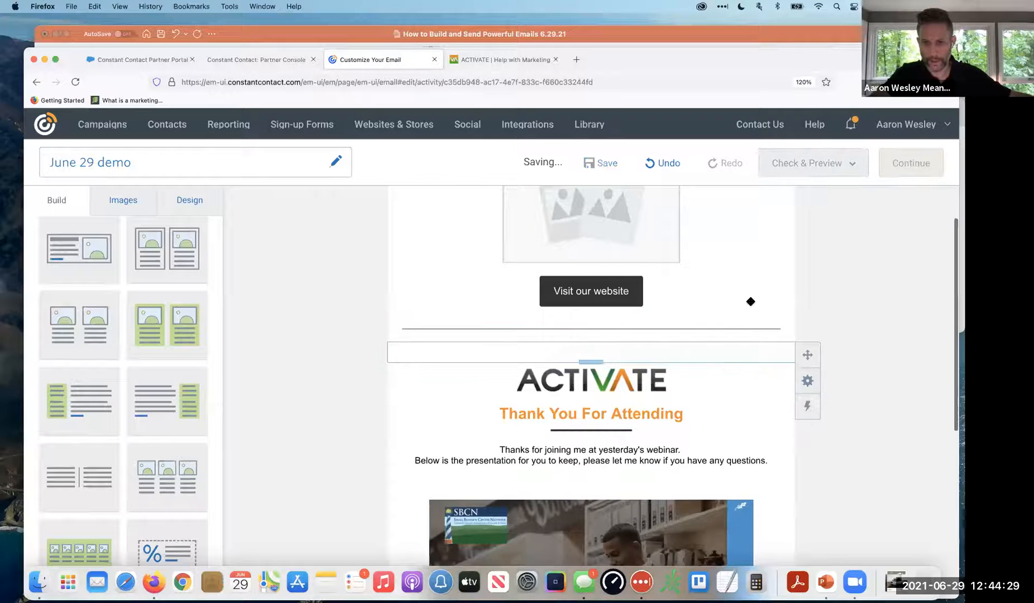
{"action": "left_click", "coordinate": [736, 295]}
{"action": "left_click", "coordinate": [688, 250]}
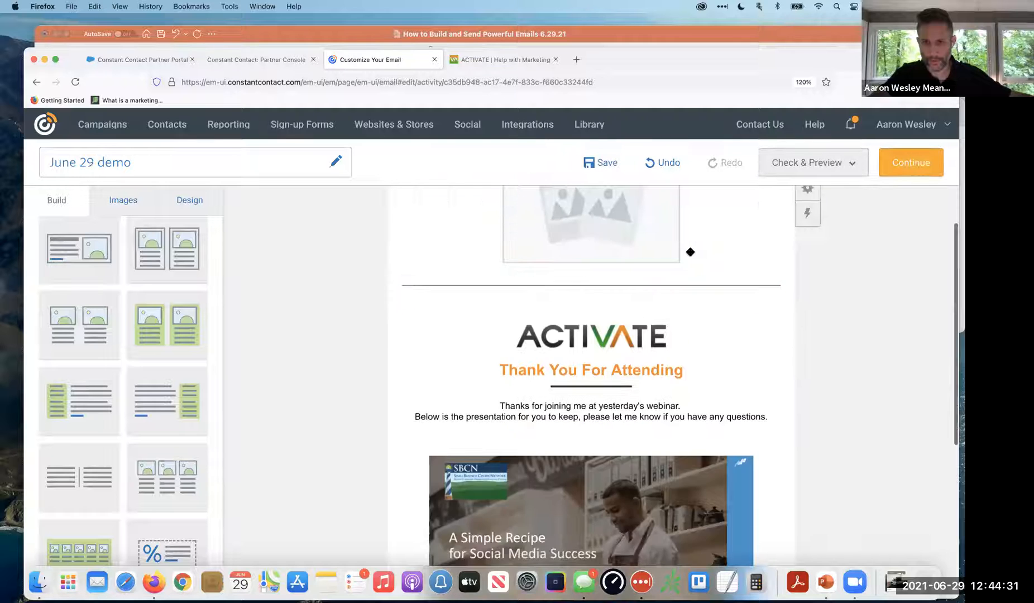
Delete the placeholder image block and the "Your copy should address 3 key questions" text block beneath the navigation row.
{"action": "scroll", "coordinate": [691, 252], "scroll_direction": "up", "scroll_amount": 4}
{"action": "left_click", "coordinate": [707, 370]}
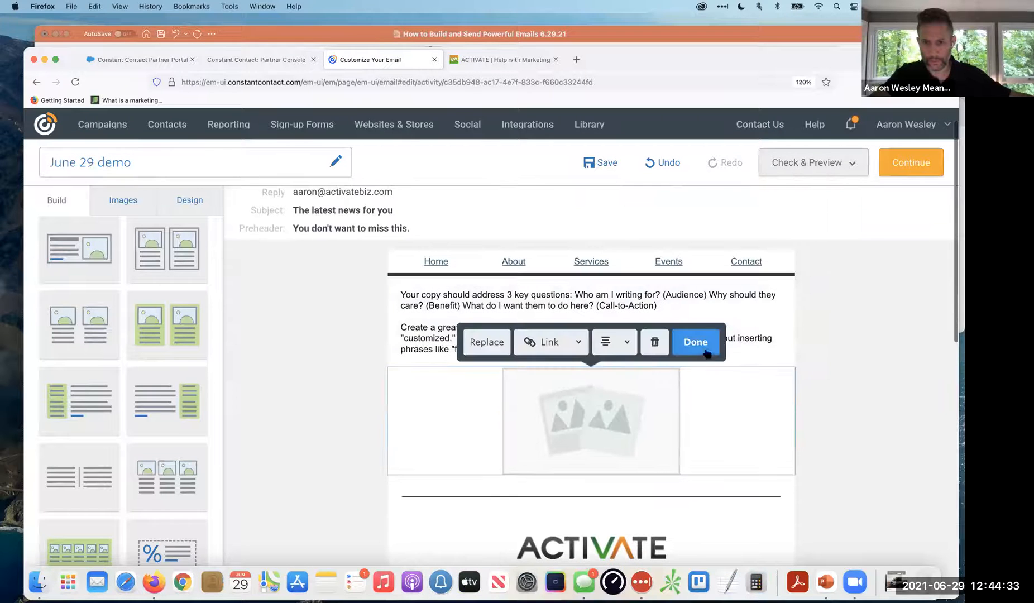
{"action": "left_click", "coordinate": [657, 348]}
{"action": "left_click", "coordinate": [726, 313]}
{"action": "left_click", "coordinate": [753, 257]}
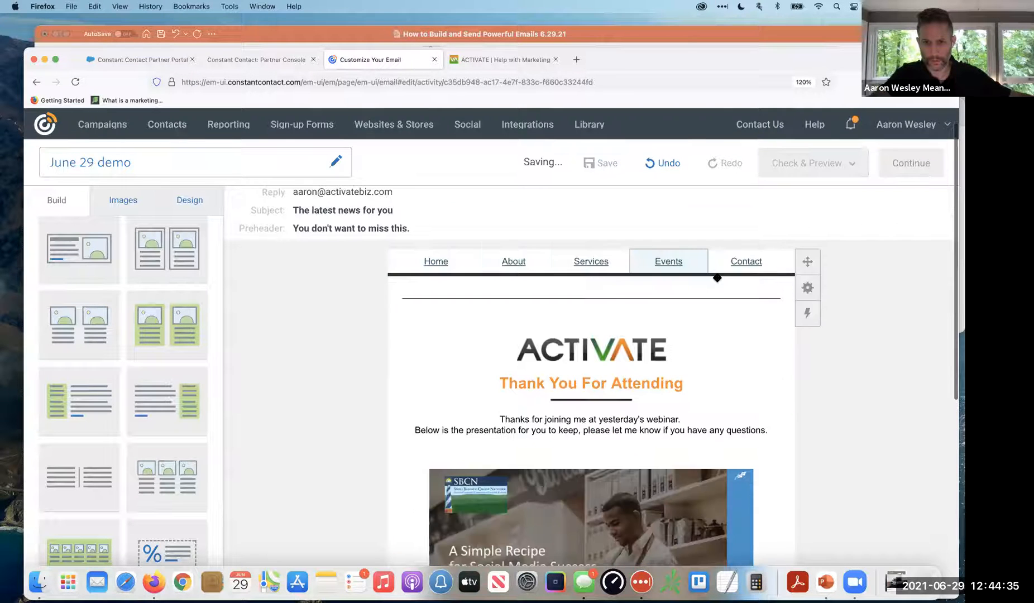
Move the navigation row beneath the ACTIVATE logo and delete the spacer above the logo.
{"action": "left_click_drag", "start_coordinate": [808, 261], "coordinate": [791, 351]}
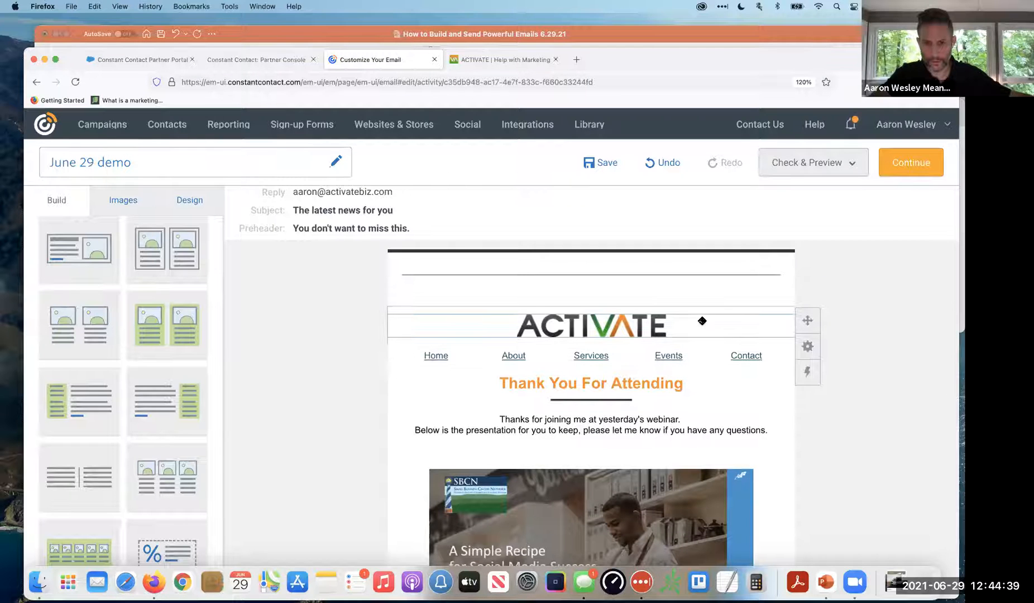
{"action": "left_click", "coordinate": [789, 328]}
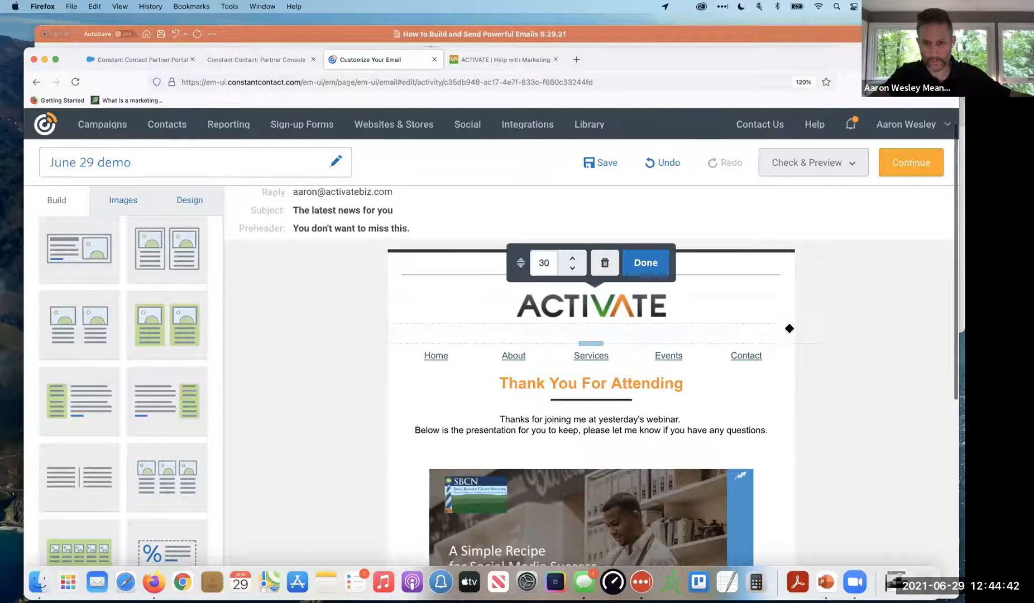
{"action": "left_click", "coordinate": [605, 263]}
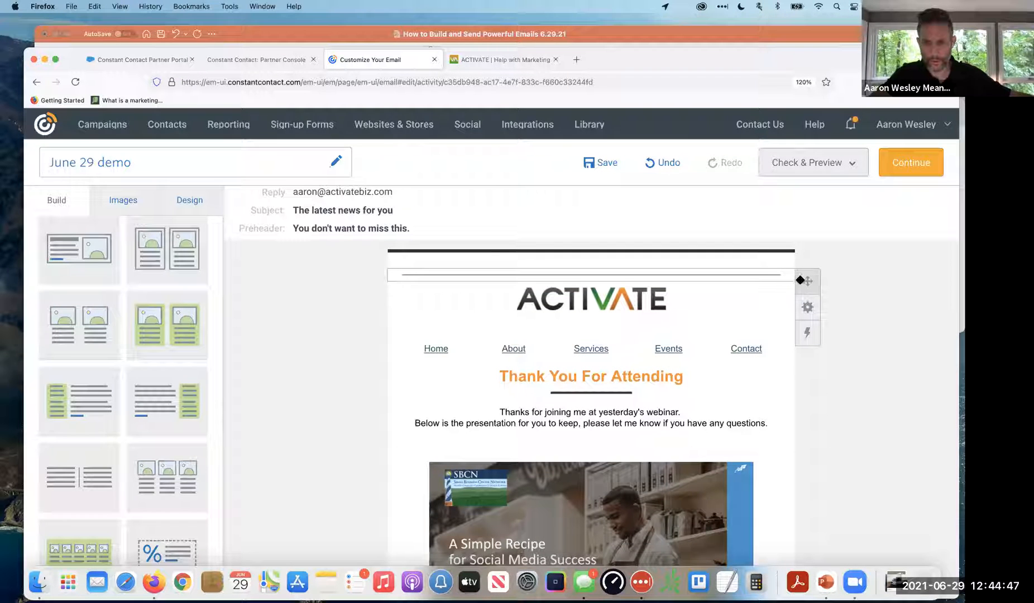
Move the divider line beneath the ACTIVATE logo and insert a spacer between the logo and the divider.
{"action": "left_click_drag", "start_coordinate": [799, 293], "coordinate": [796, 314]}
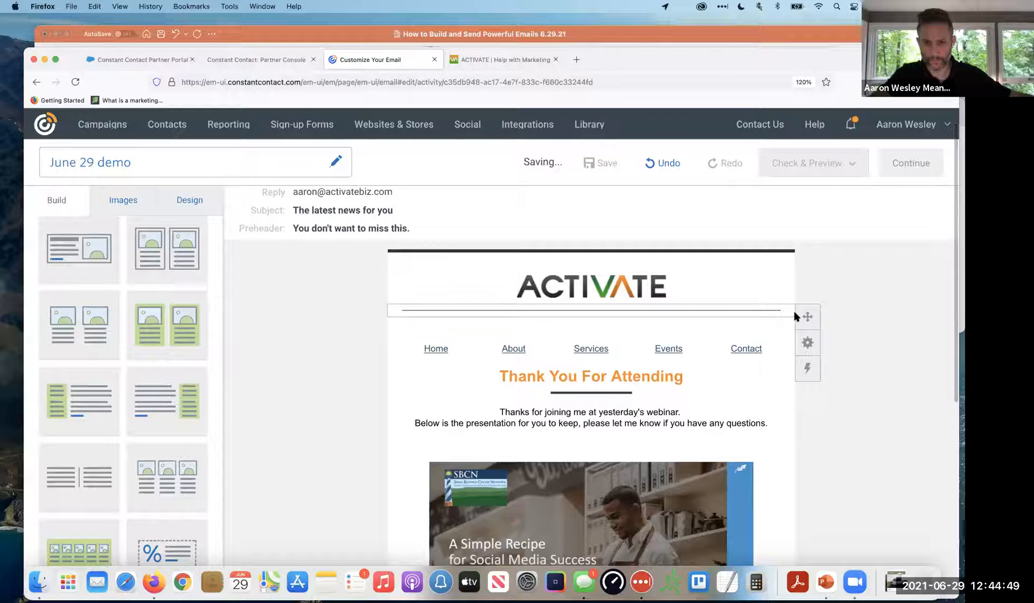
{"action": "scroll", "coordinate": [330, 304], "scroll_direction": "down", "scroll_amount": 2}
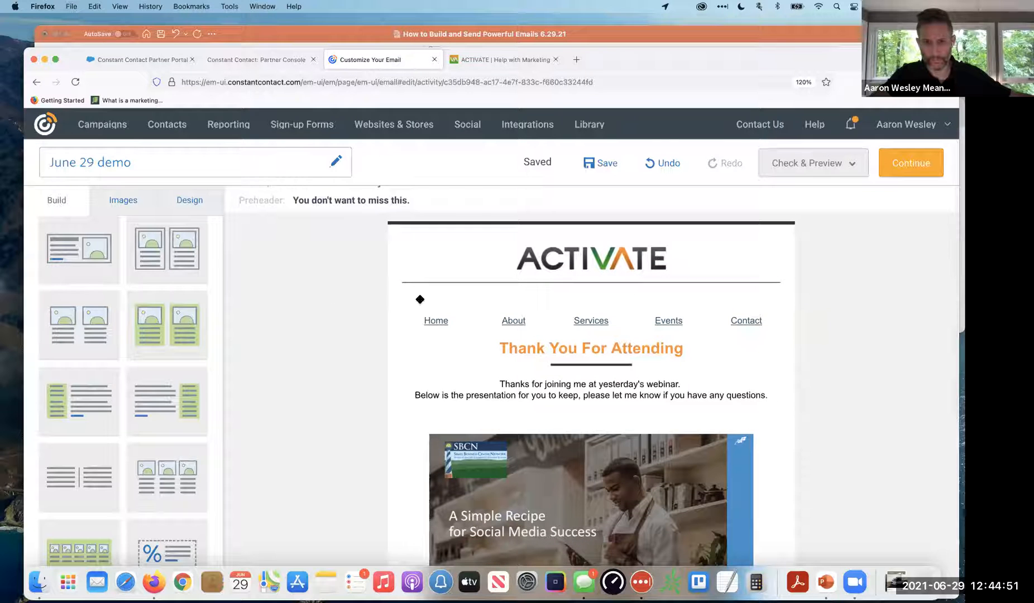
{"action": "scroll", "coordinate": [146, 272], "scroll_direction": "up", "scroll_amount": 3}
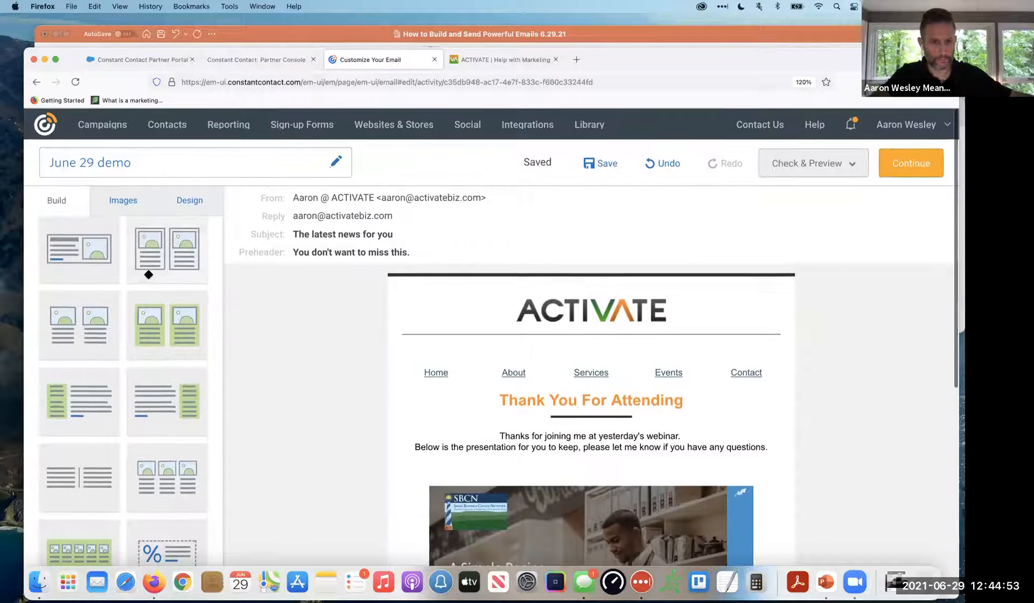
{"action": "left_click_drag", "start_coordinate": [128, 324], "coordinate": [432, 326]}
Set the font size of the Contact link in the navigation row to 16.
{"action": "scroll", "coordinate": [483, 292], "scroll_direction": "down", "scroll_amount": 3}
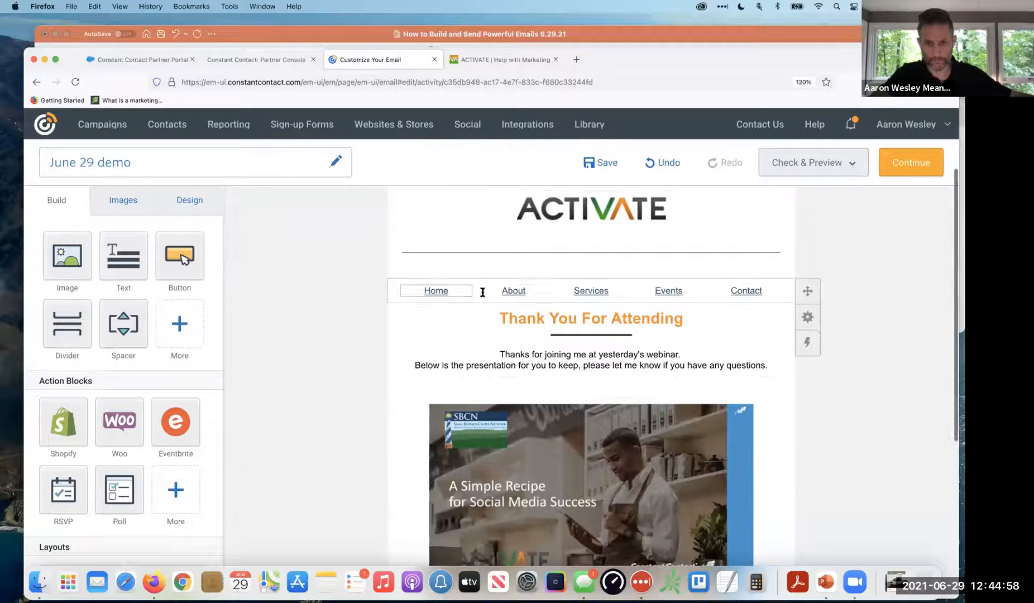
{"action": "left_click", "coordinate": [769, 291]}
{"action": "left_click_drag", "start_coordinate": [769, 291], "coordinate": [729, 289]}
{"action": "left_click", "coordinate": [745, 228]}
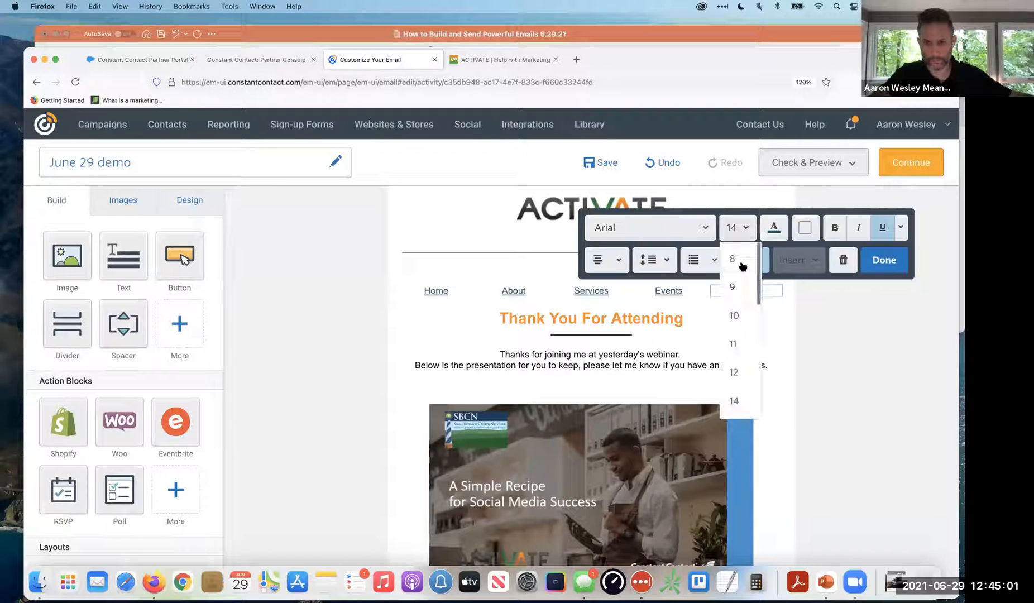
{"action": "scroll", "coordinate": [738, 335], "scroll_direction": "down", "scroll_amount": 1}
{"action": "left_click", "coordinate": [736, 363]}
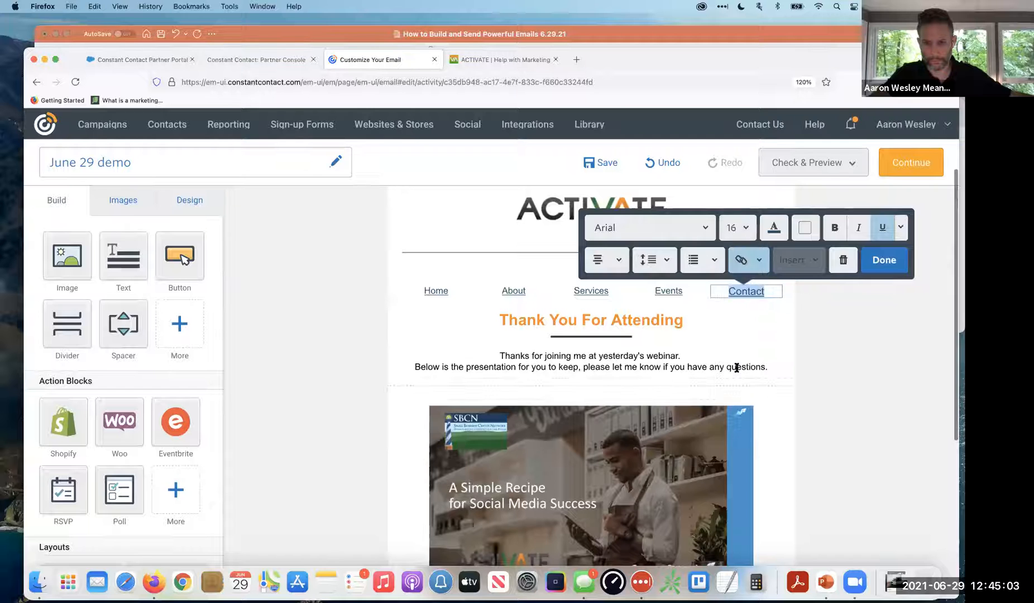
Set the font size of the Events link in the navigation row to 18.
{"action": "left_click", "coordinate": [679, 290]}
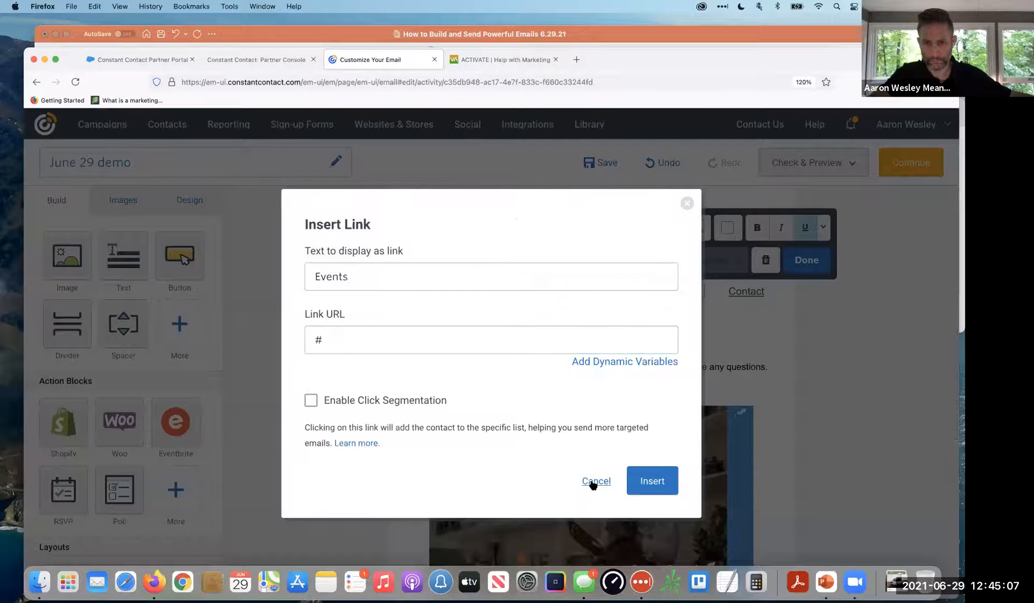
{"action": "left_click", "coordinate": [596, 481]}
{"action": "left_click", "coordinate": [660, 227]}
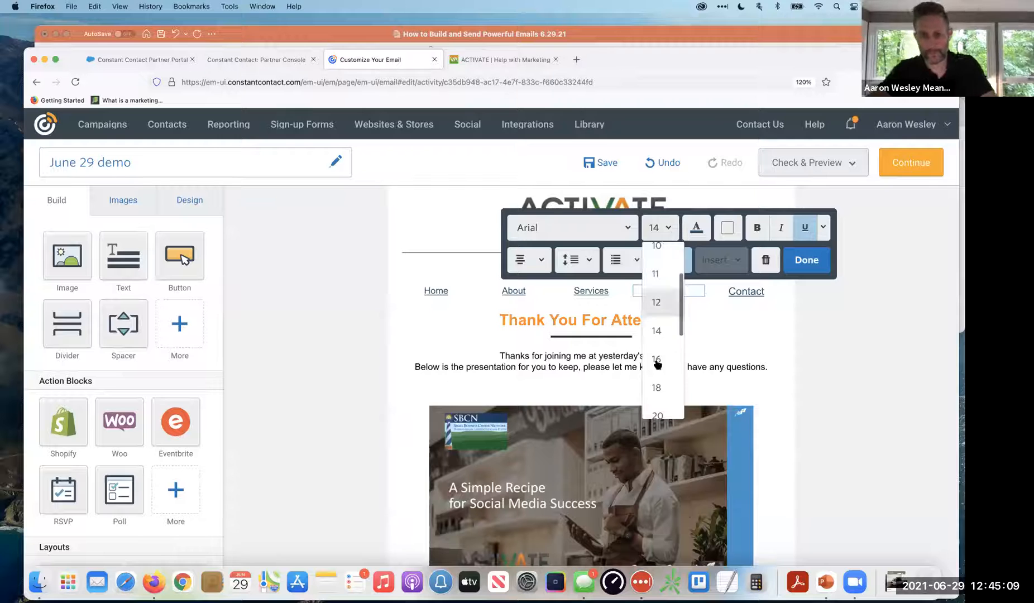
{"action": "left_click", "coordinate": [657, 360]}
Set the Services link's font size to 18 and its text colour to the recently used dark green.
{"action": "left_click", "coordinate": [608, 289]}
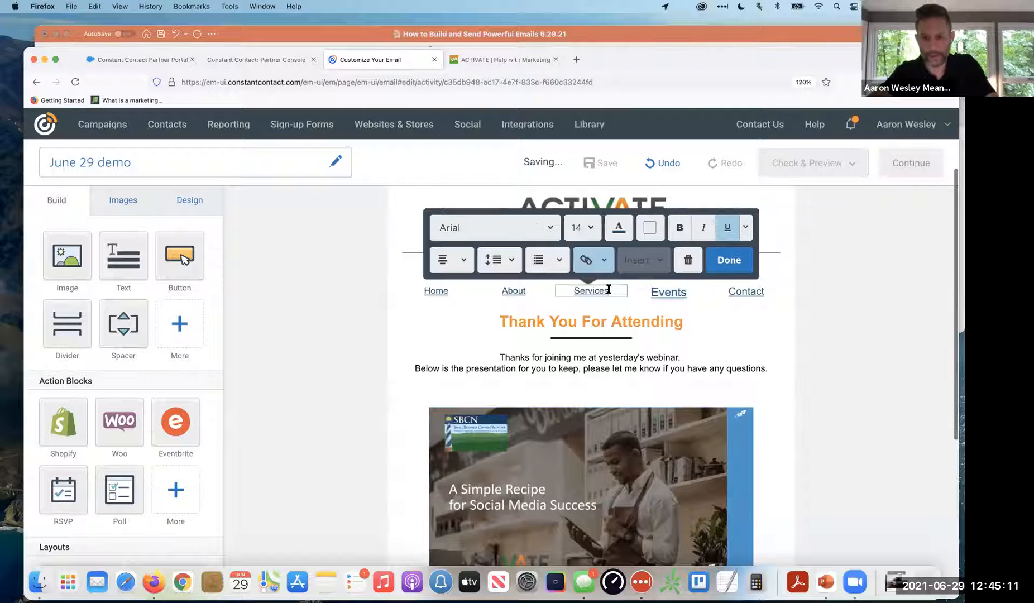
{"action": "double_click", "coordinate": [614, 291]}
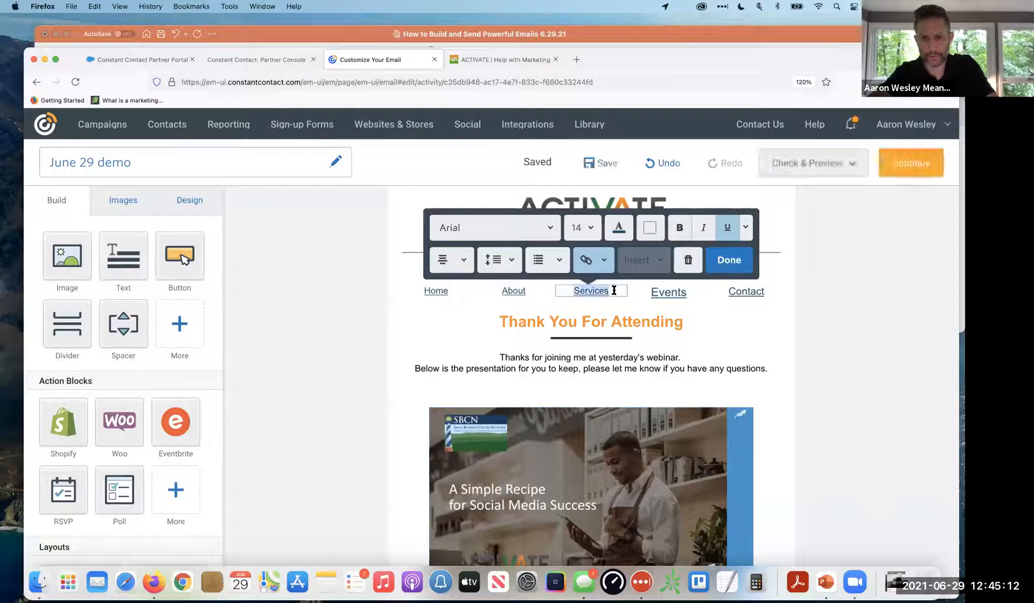
{"action": "left_click", "coordinate": [619, 234]}
{"action": "left_click", "coordinate": [681, 303]}
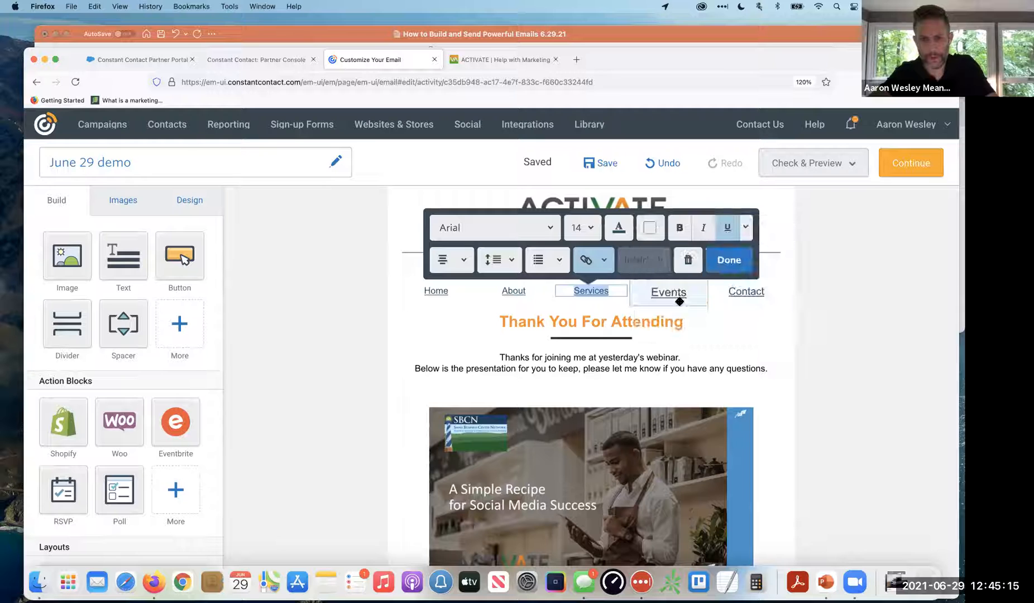
{"action": "left_click", "coordinate": [592, 227]}
{"action": "left_click", "coordinate": [581, 371]}
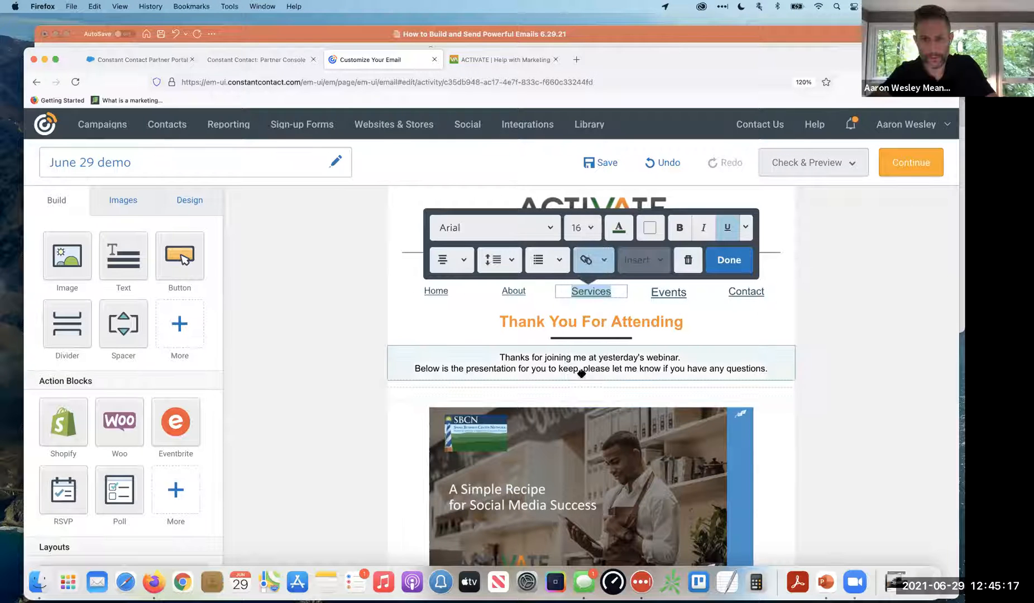
{"action": "left_click", "coordinate": [589, 226]}
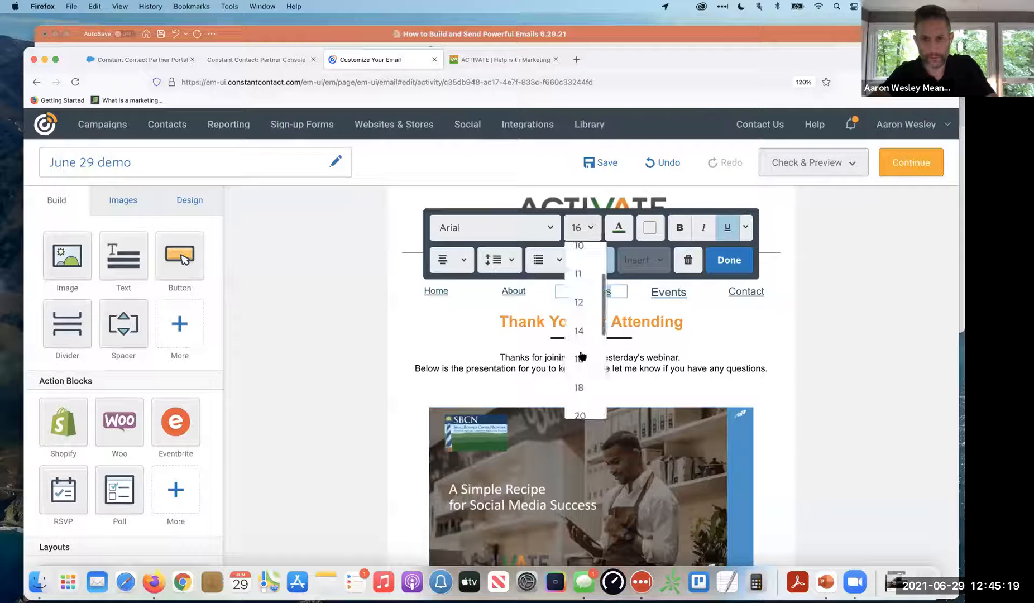
{"action": "left_click", "coordinate": [579, 387]}
{"action": "left_click", "coordinate": [619, 229]}
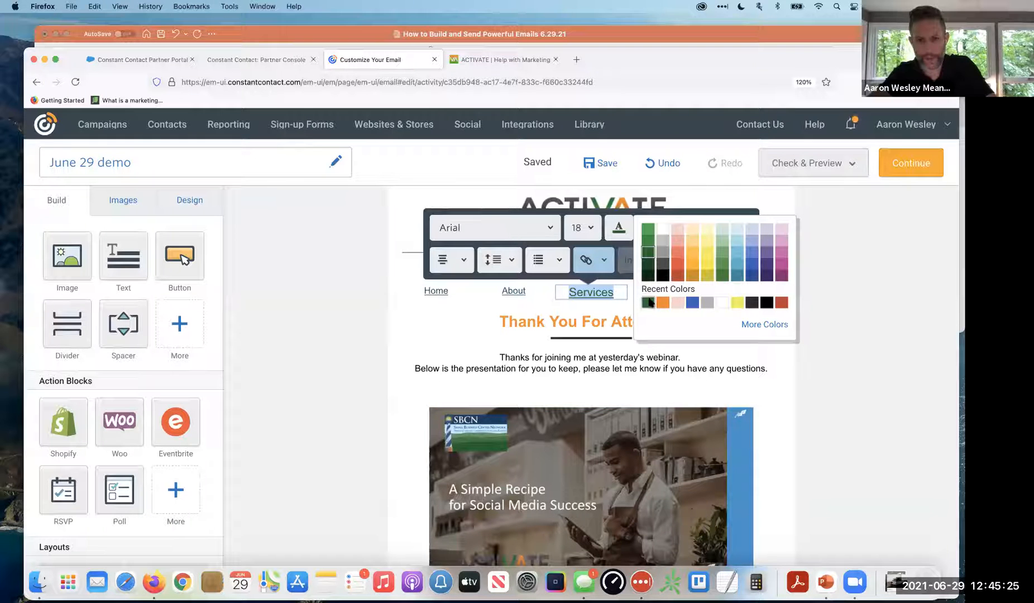
{"action": "left_click", "coordinate": [521, 288]}
Change the text colour of the Events and Contact links to the recently used dark green.
{"action": "left_click", "coordinate": [668, 295]}
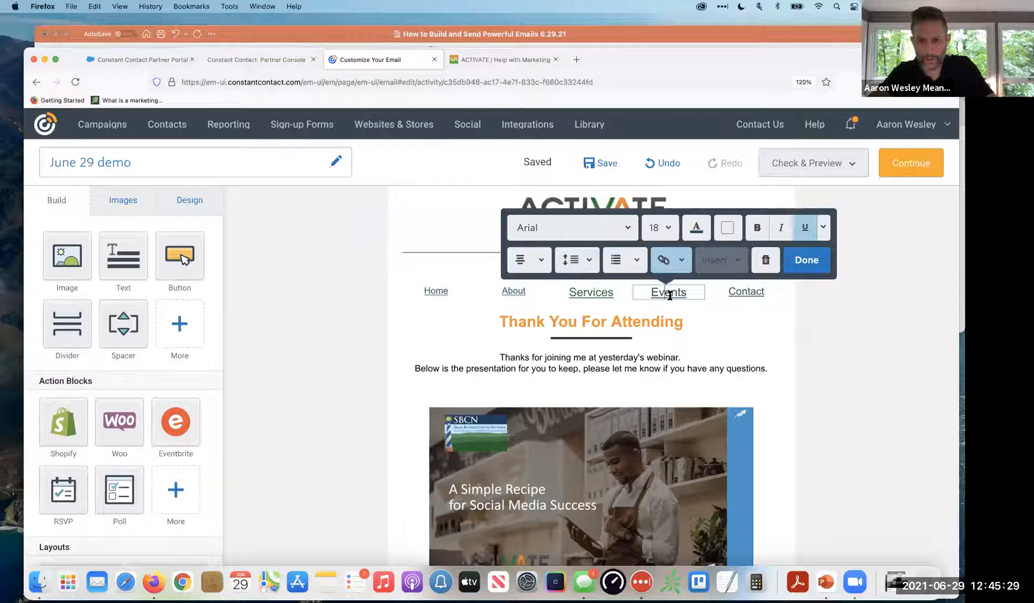
{"action": "left_click", "coordinate": [705, 238]}
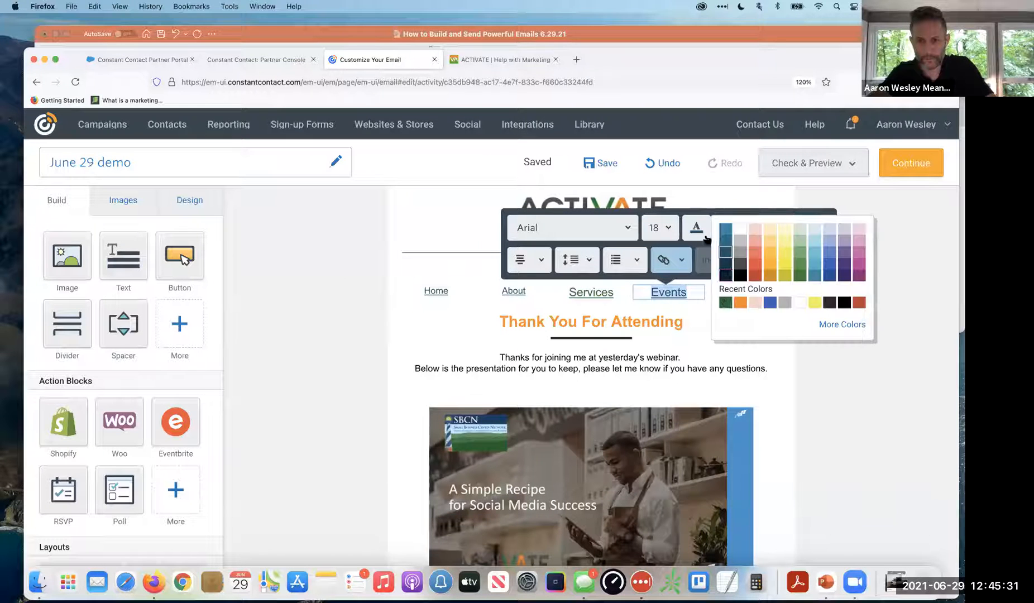
{"action": "left_click", "coordinate": [725, 302]}
{"action": "left_click", "coordinate": [765, 291]}
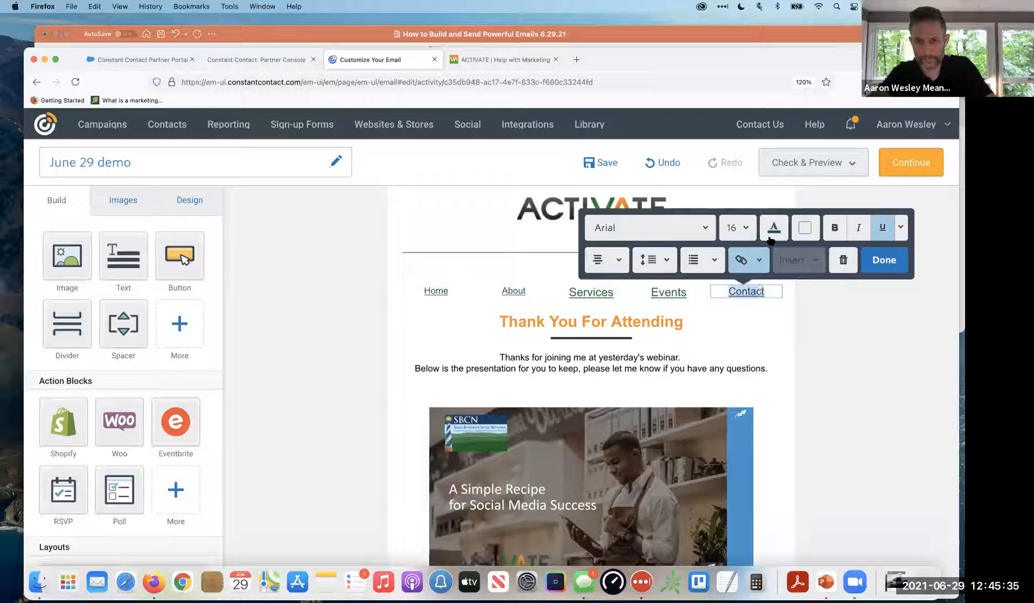
{"action": "left_click", "coordinate": [772, 239]}
{"action": "left_click", "coordinate": [802, 304]}
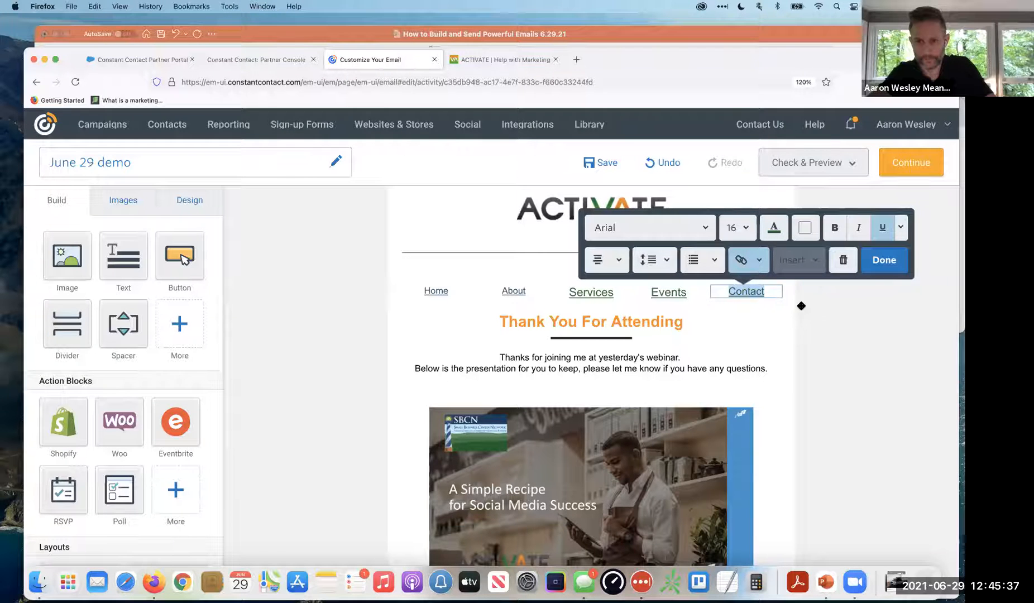
Change the About link's text colour to the recently used dark green and set its font size to 18.
{"action": "left_click", "coordinate": [524, 293]}
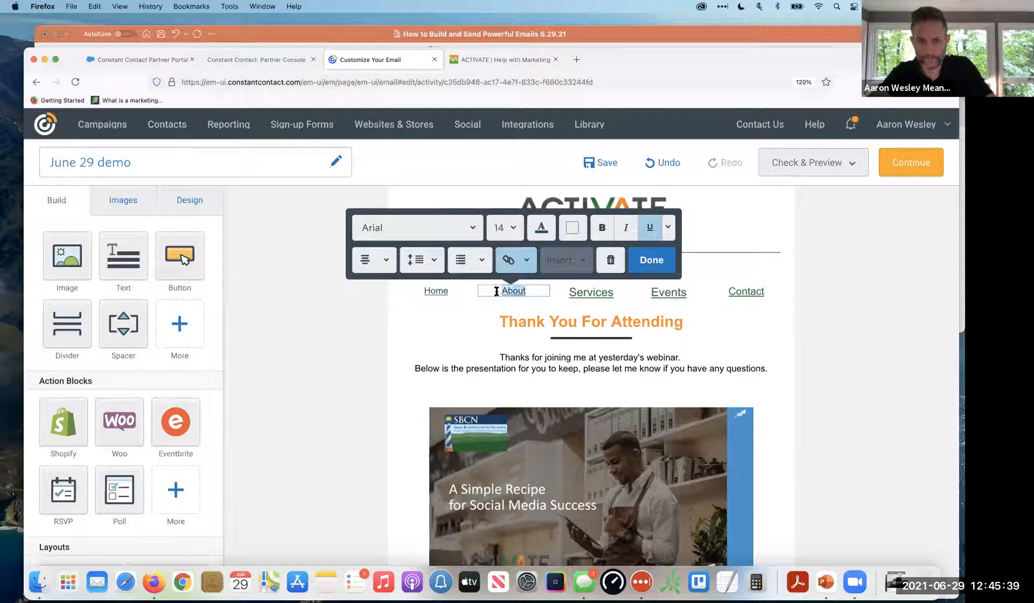
{"action": "left_click", "coordinate": [541, 234]}
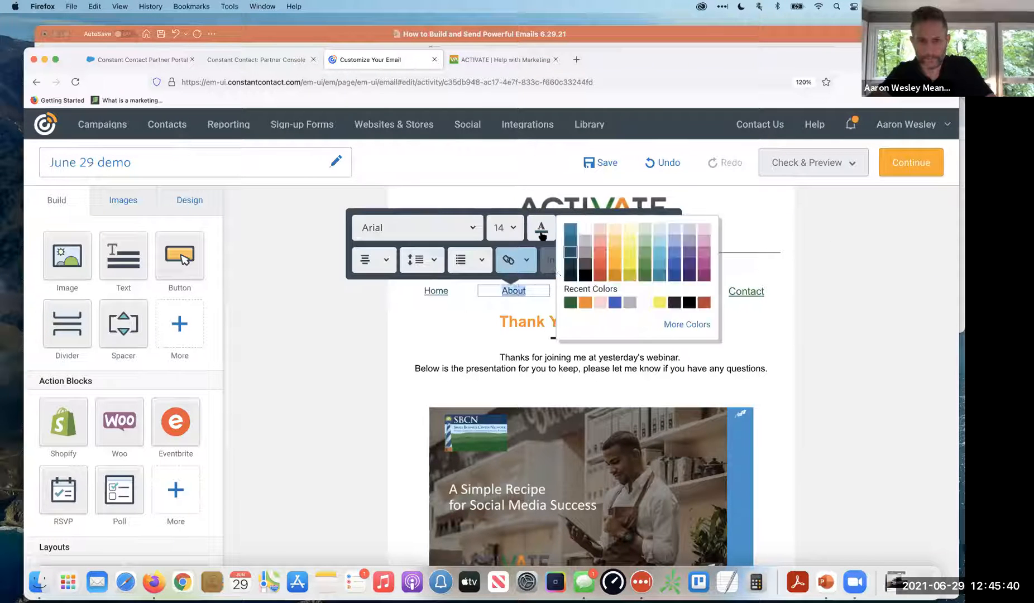
{"action": "left_click", "coordinate": [569, 302]}
{"action": "left_click", "coordinate": [506, 227]}
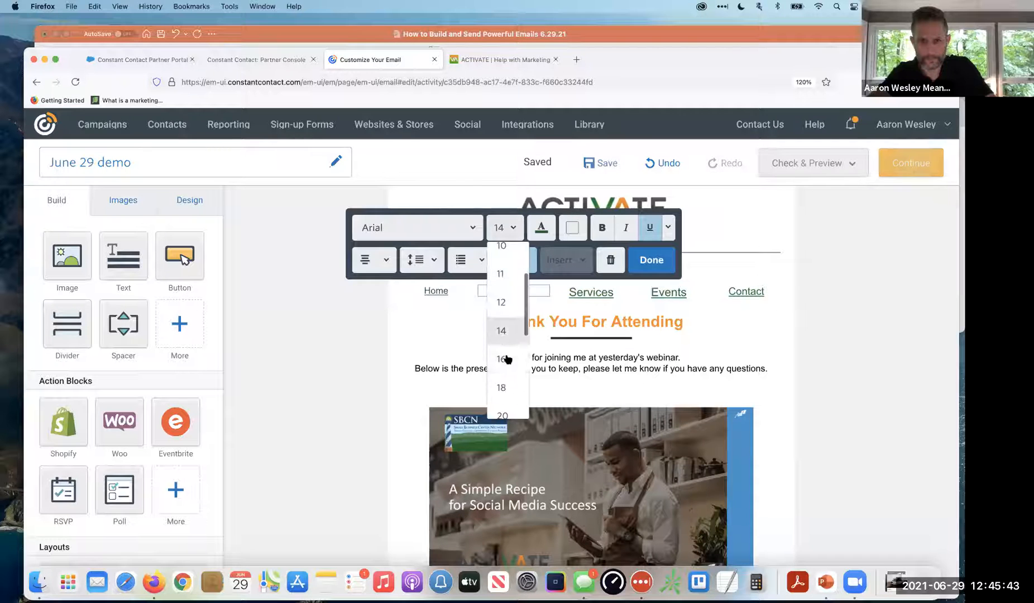
{"action": "left_click", "coordinate": [501, 386]}
Set the Home link's font size to 18 and its text colour to the recently used dark green.
{"action": "left_click", "coordinate": [451, 290]}
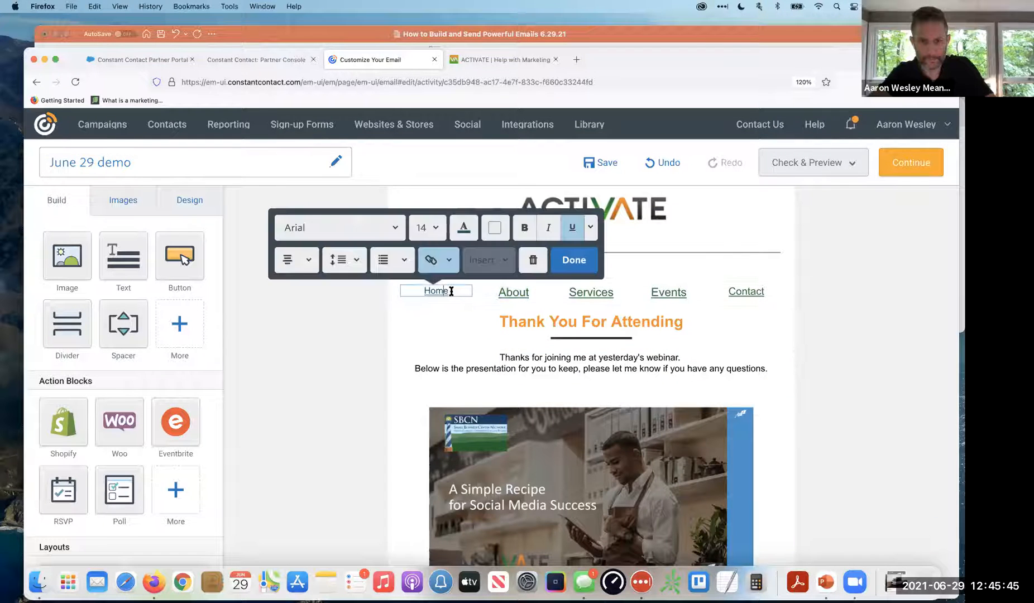
{"action": "left_click", "coordinate": [429, 227]}
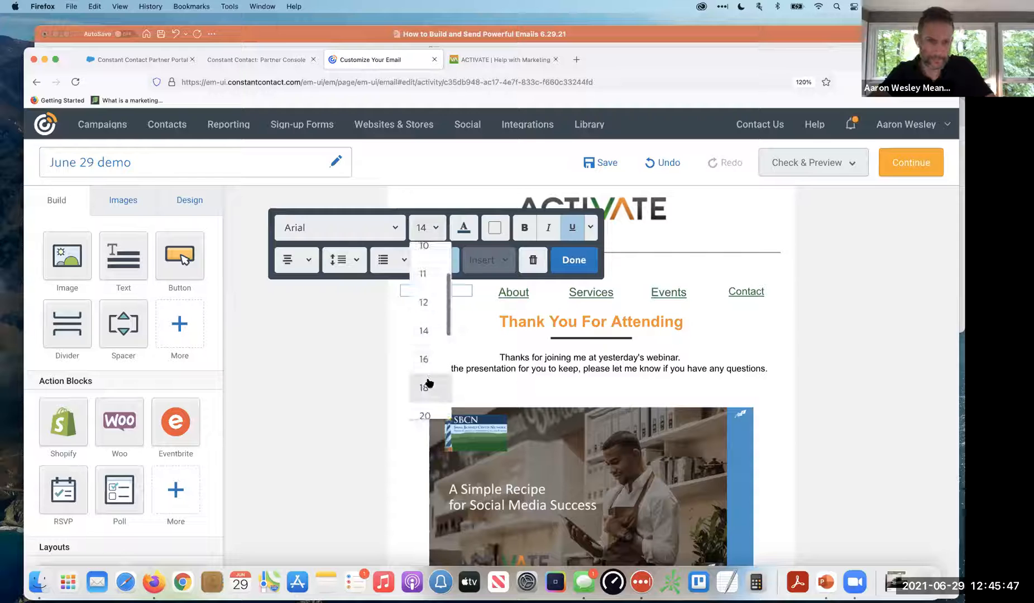
{"action": "left_click", "coordinate": [429, 382]}
{"action": "left_click", "coordinate": [464, 227]}
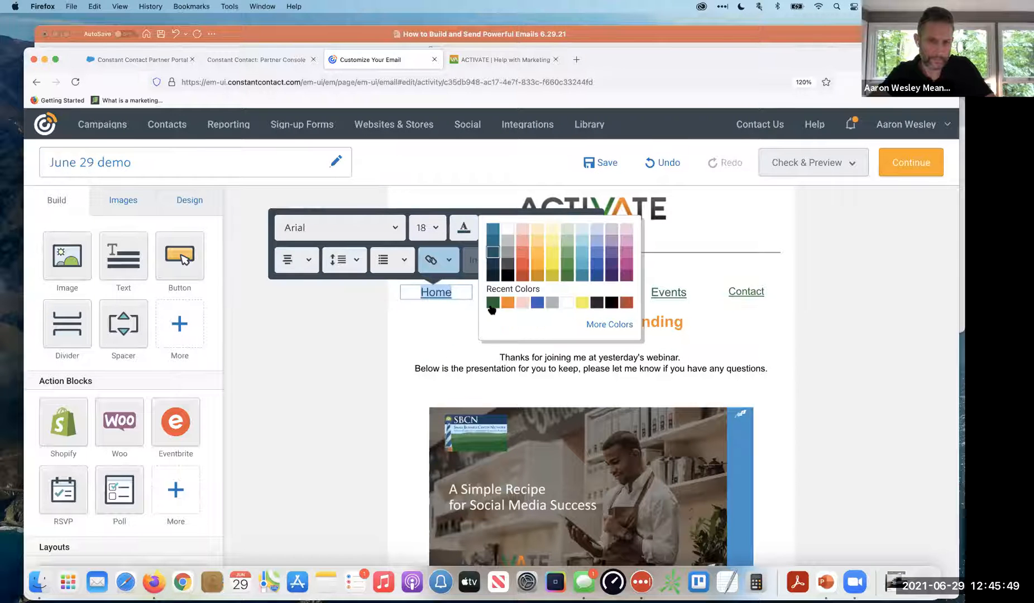
{"action": "left_click", "coordinate": [491, 303]}
{"action": "left_click", "coordinate": [403, 344]}
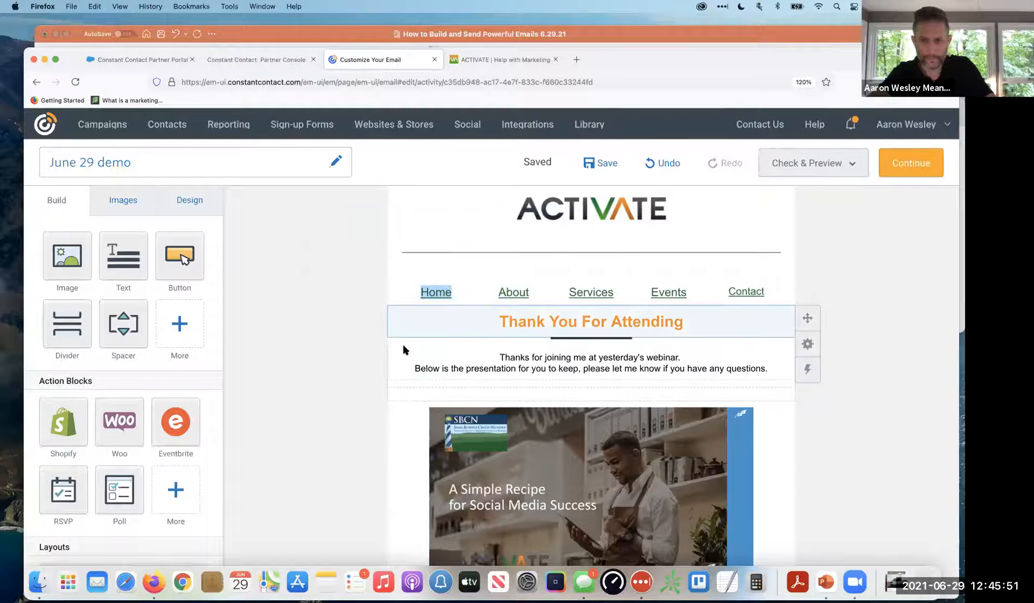
Try a background colour on the navigation row containing the five links.
{"action": "mouse_move", "coordinate": [807, 317]}
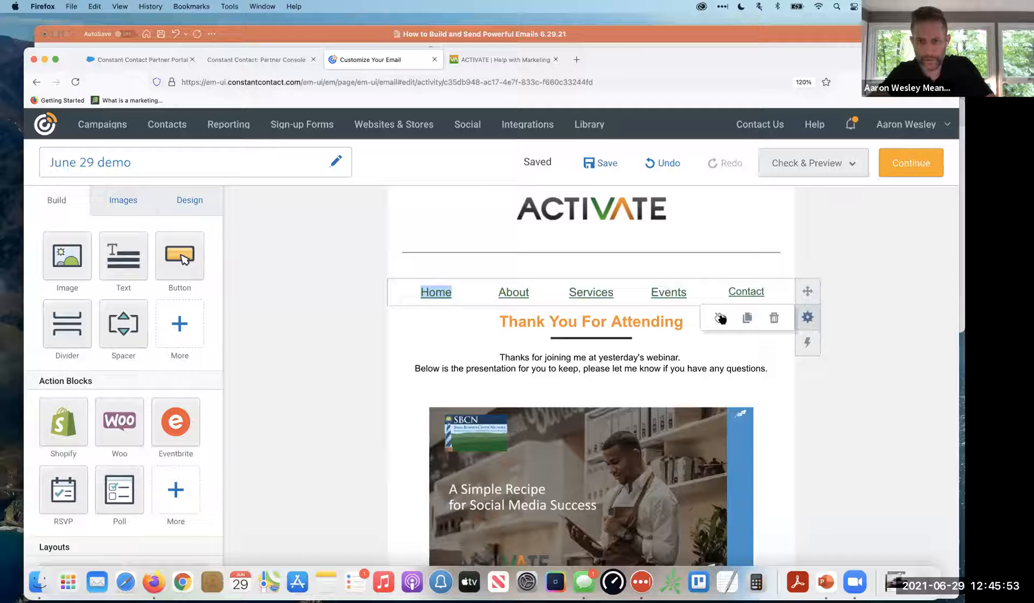
{"action": "left_click", "coordinate": [720, 318]}
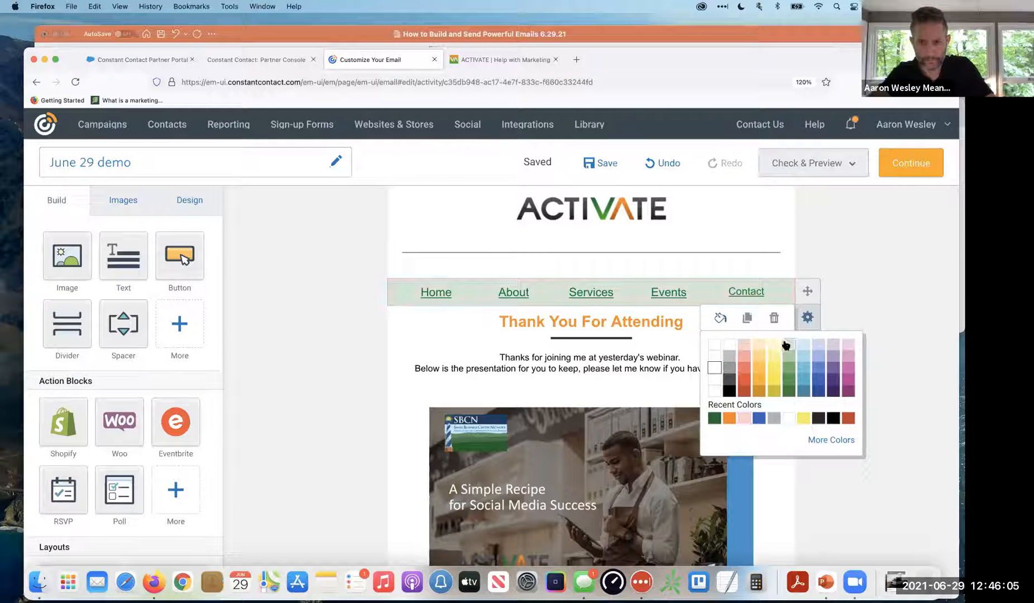
{"action": "left_click", "coordinate": [774, 282]}
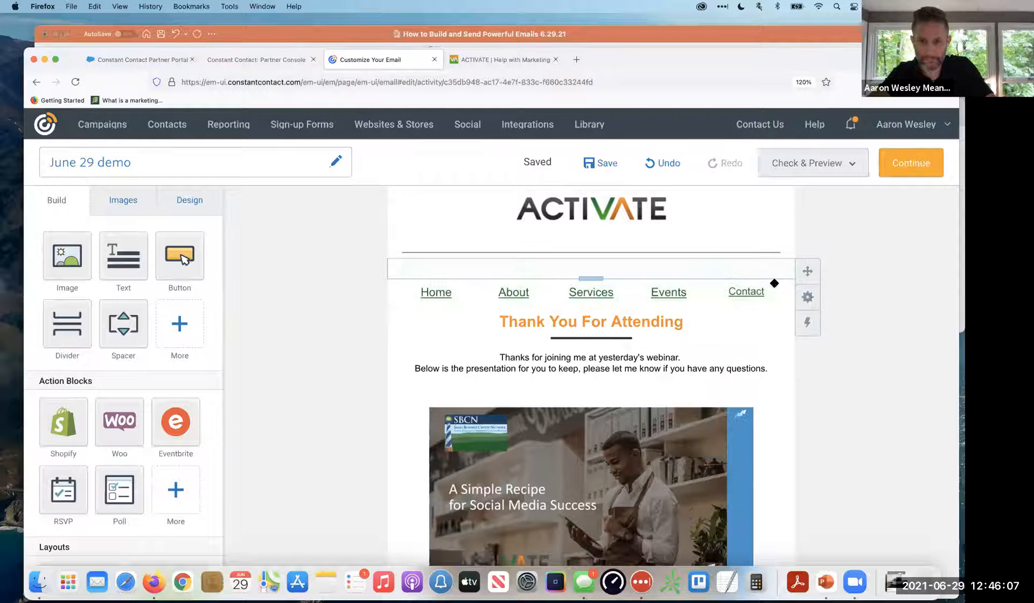
Add a spacer beneath the navigation row and delete the short divider under the "Thank You For Attending" heading.
{"action": "left_click_drag", "start_coordinate": [124, 324], "coordinate": [534, 306]}
{"action": "scroll", "coordinate": [537, 320], "scroll_direction": "down", "scroll_amount": 3}
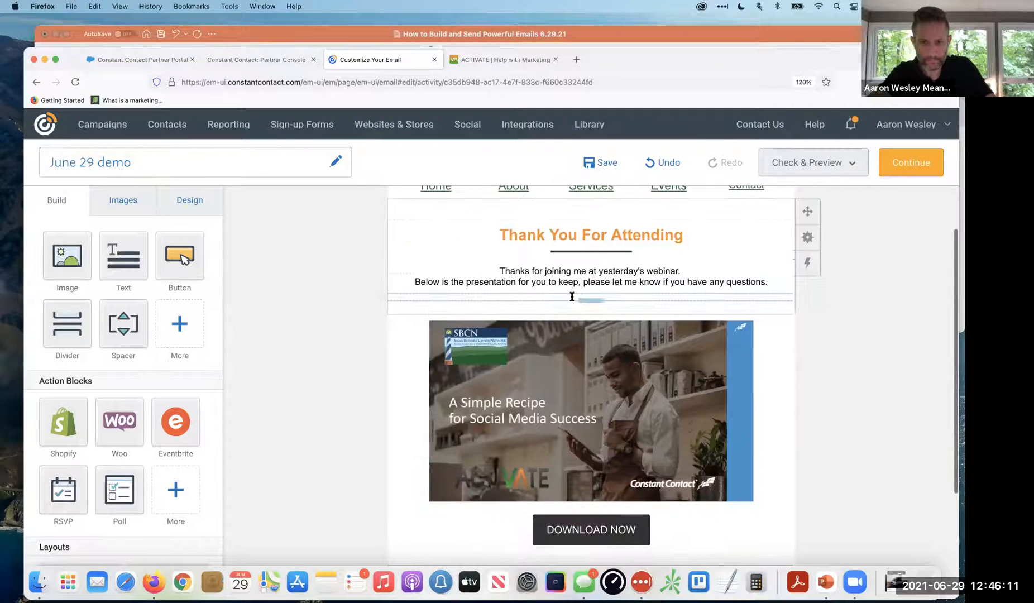
{"action": "left_click", "coordinate": [602, 255]}
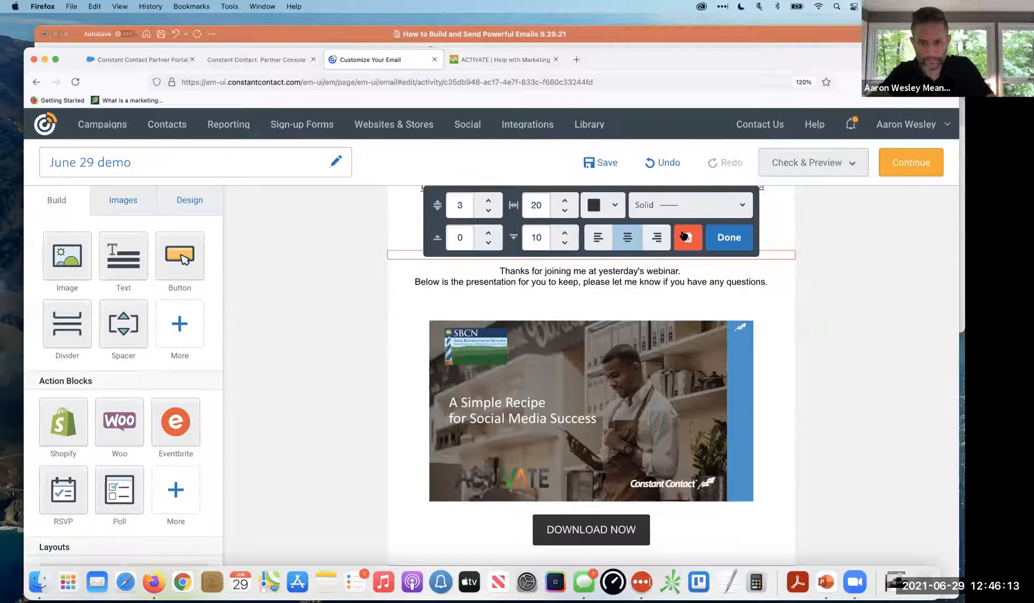
{"action": "left_click", "coordinate": [683, 234]}
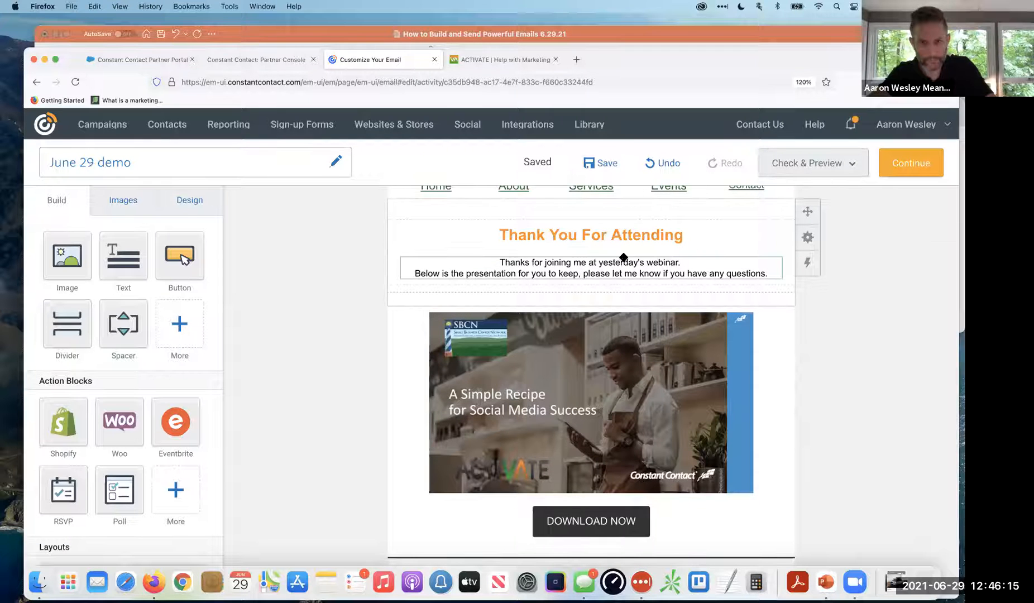
Replace "me" with "us" in the thank-you sentence and set the whole paragraph's font size to 16.
{"action": "left_click", "coordinate": [577, 265]}
{"action": "double_click", "coordinate": [579, 263]}
{"action": "type", "text": "us"}
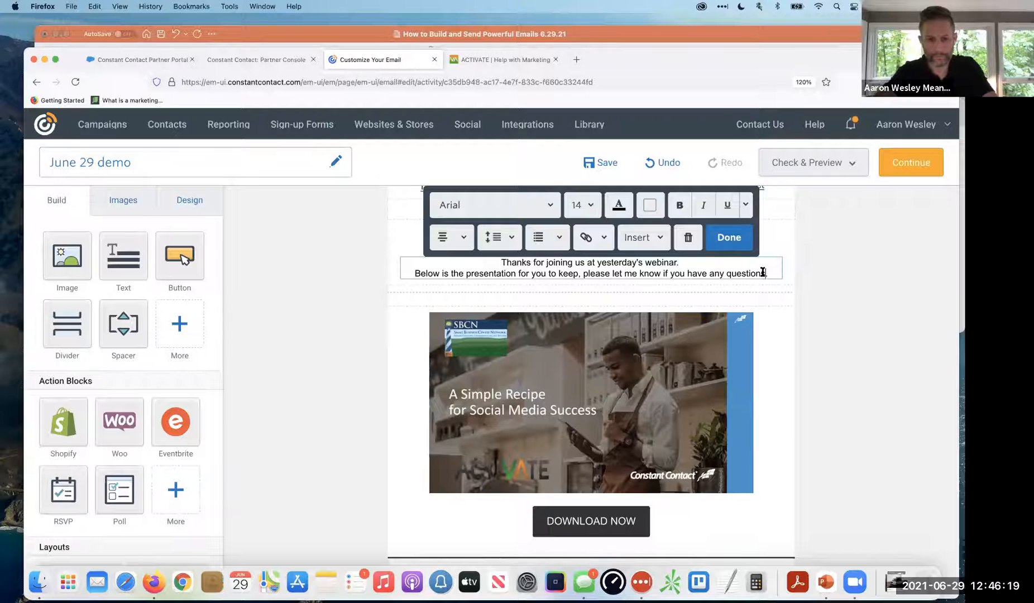
{"action": "key", "text": "super+a"}
{"action": "left_click", "coordinate": [582, 205]}
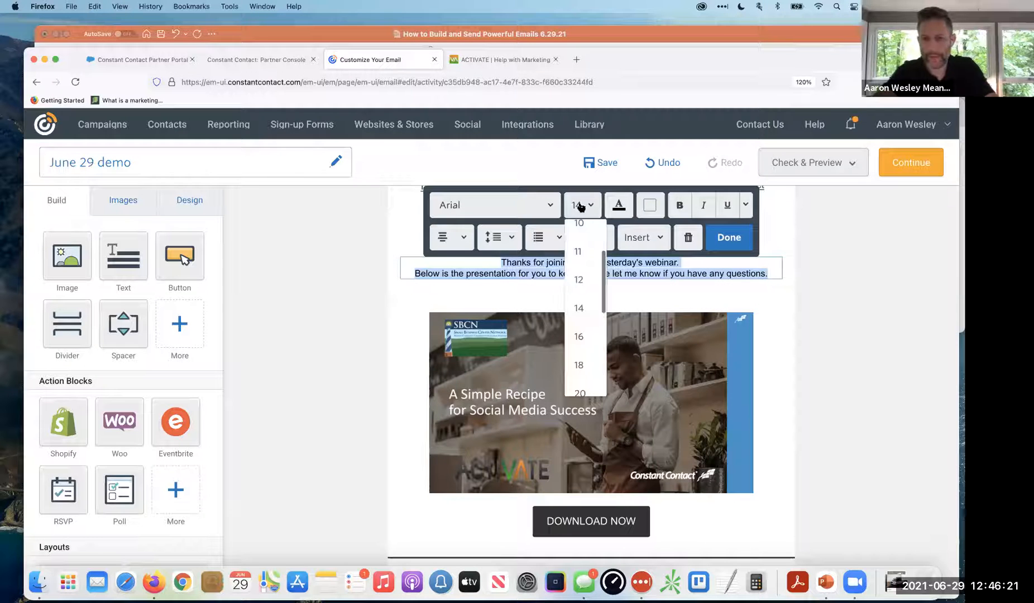
{"action": "left_click", "coordinate": [579, 337]}
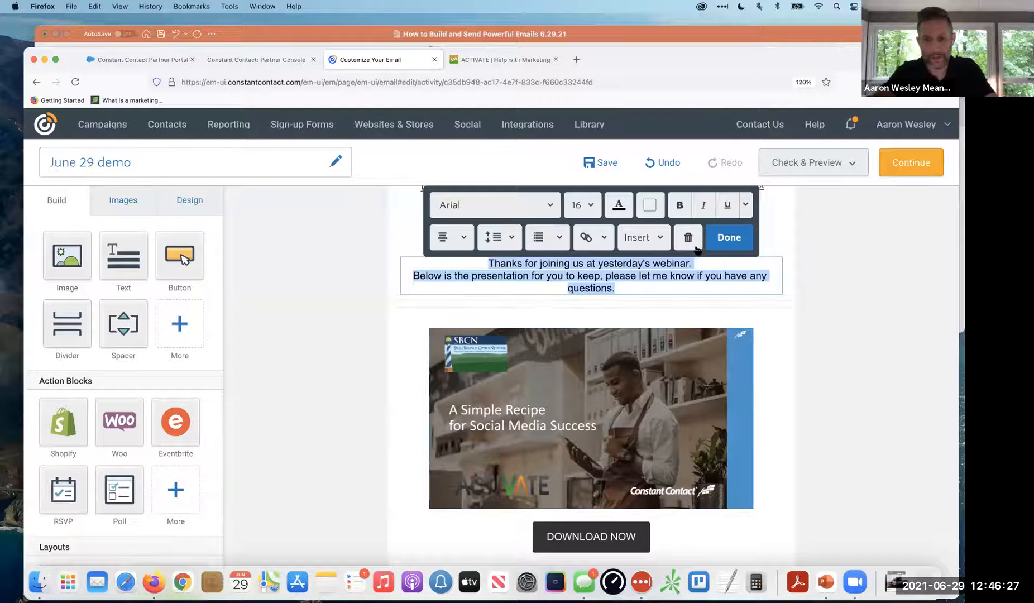
Insert line breaks in the thank-you text after "webinar." and before "please let me know".
{"action": "left_click", "coordinate": [713, 241]}
{"action": "left_click", "coordinate": [709, 262]}
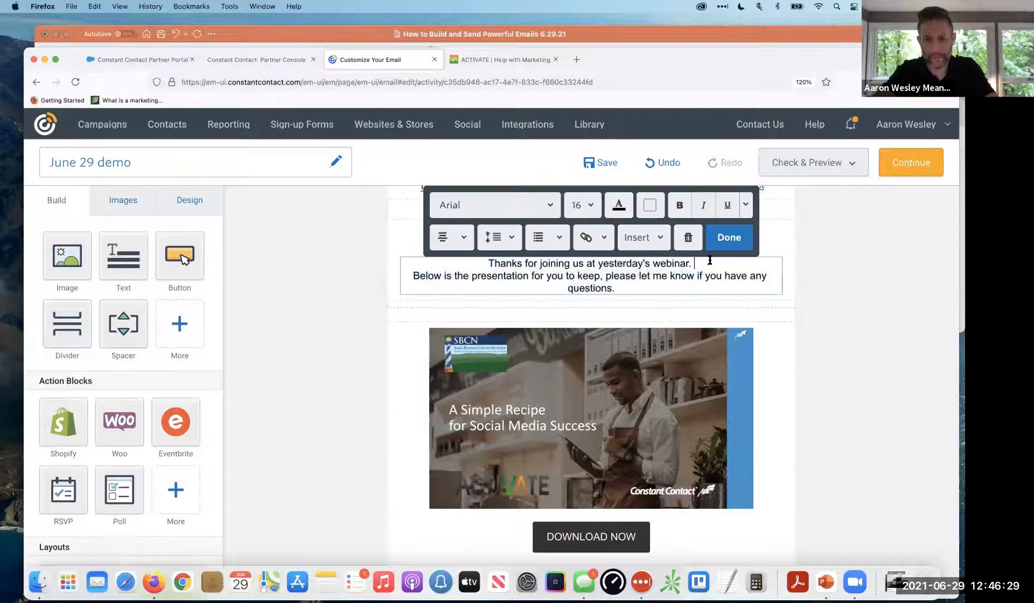
{"action": "key", "text": "Return"}
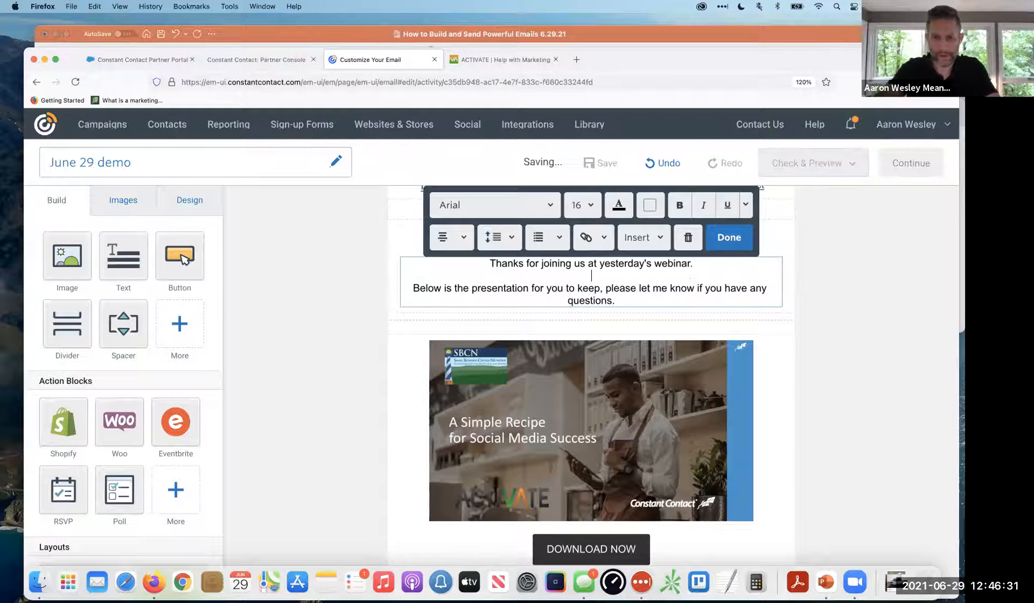
{"action": "left_click", "coordinate": [606, 287]}
{"action": "key", "text": "Return"}
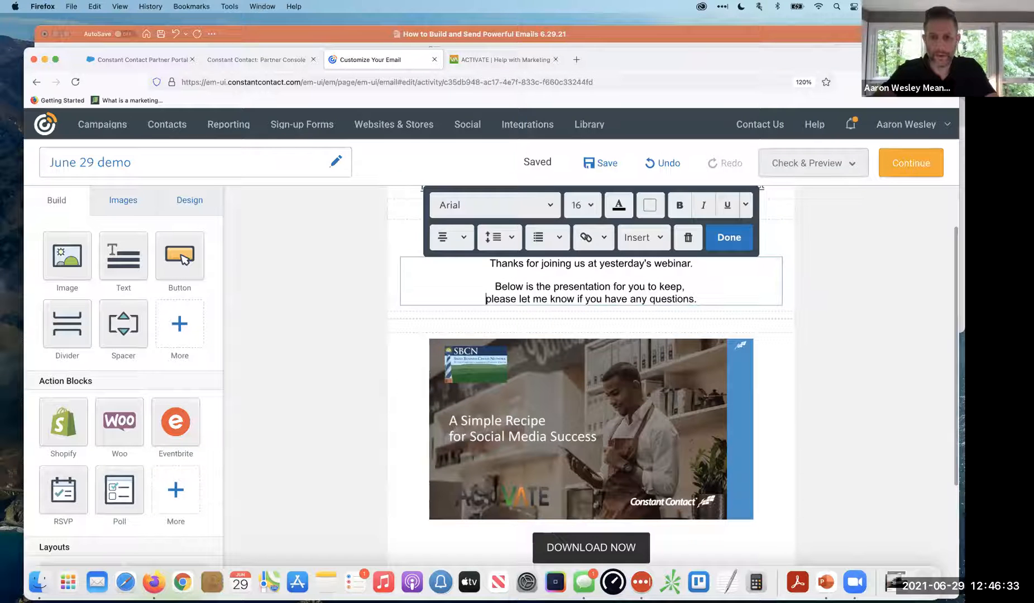
Set the font size of the entire thank-you text block to 18.
{"action": "key", "text": "super+a"}
{"action": "left_click", "coordinate": [580, 211]}
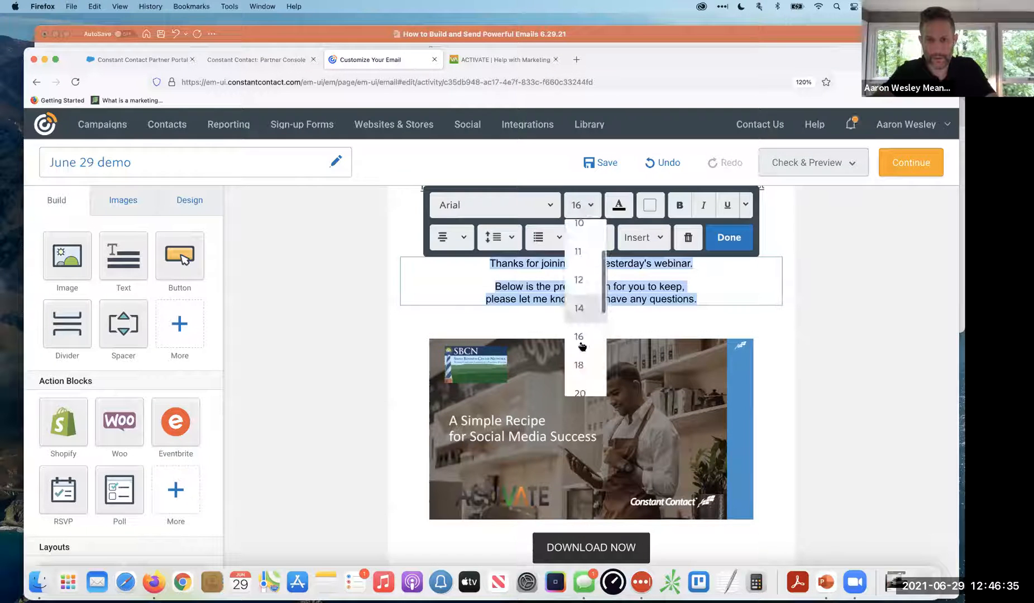
{"action": "left_click", "coordinate": [577, 362]}
{"action": "left_click", "coordinate": [349, 306]}
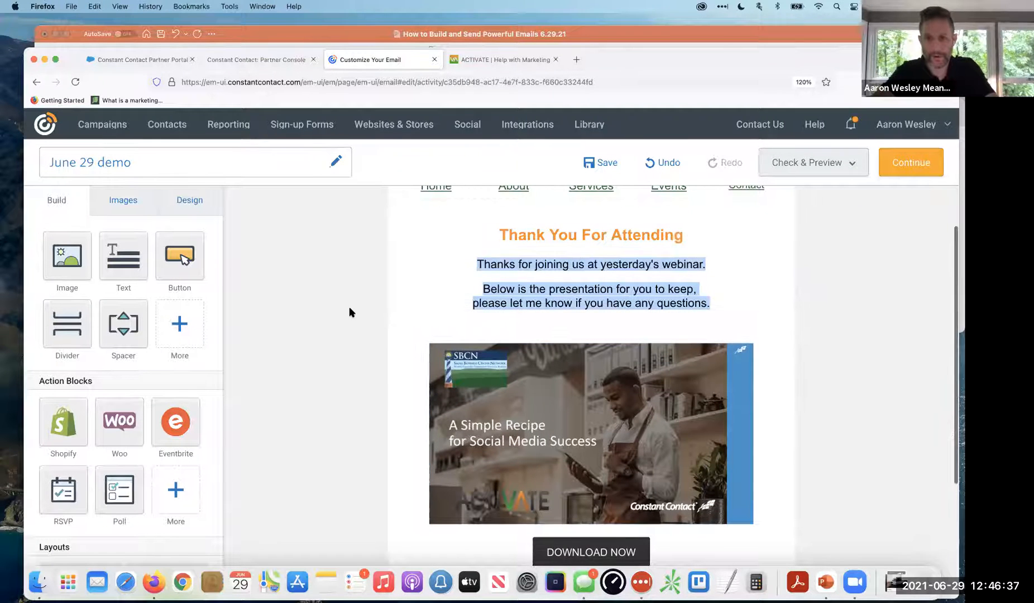
Shrink the spacer directly above the navigation links to a height of about 10.
{"action": "scroll", "coordinate": [566, 269], "scroll_direction": "up", "scroll_amount": 1}
{"action": "scroll", "coordinate": [558, 278], "scroll_direction": "up", "scroll_amount": 3}
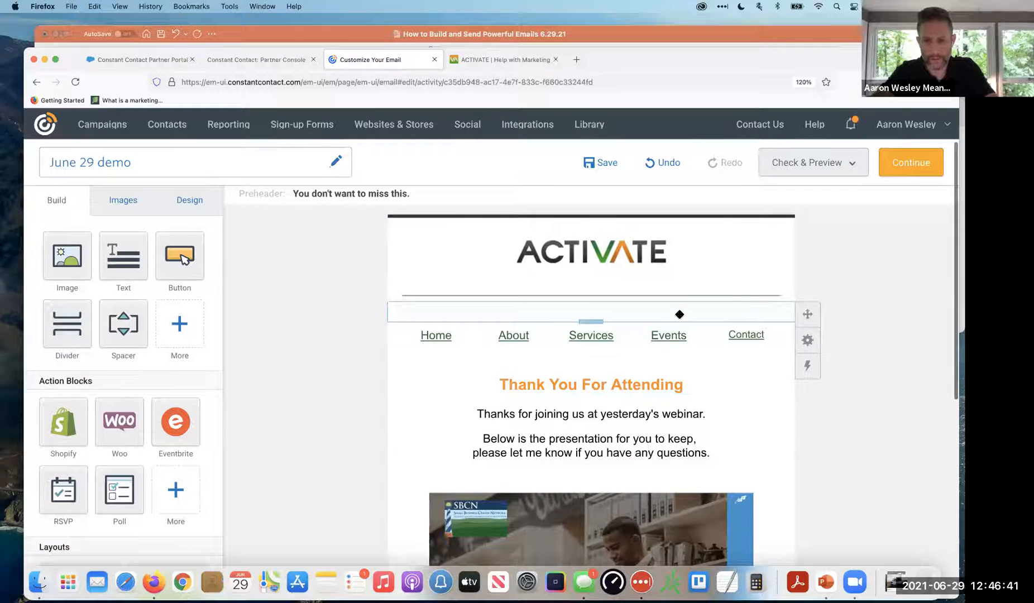
{"action": "left_click", "coordinate": [596, 316]}
{"action": "left_click_drag", "start_coordinate": [594, 308], "coordinate": [595, 303]}
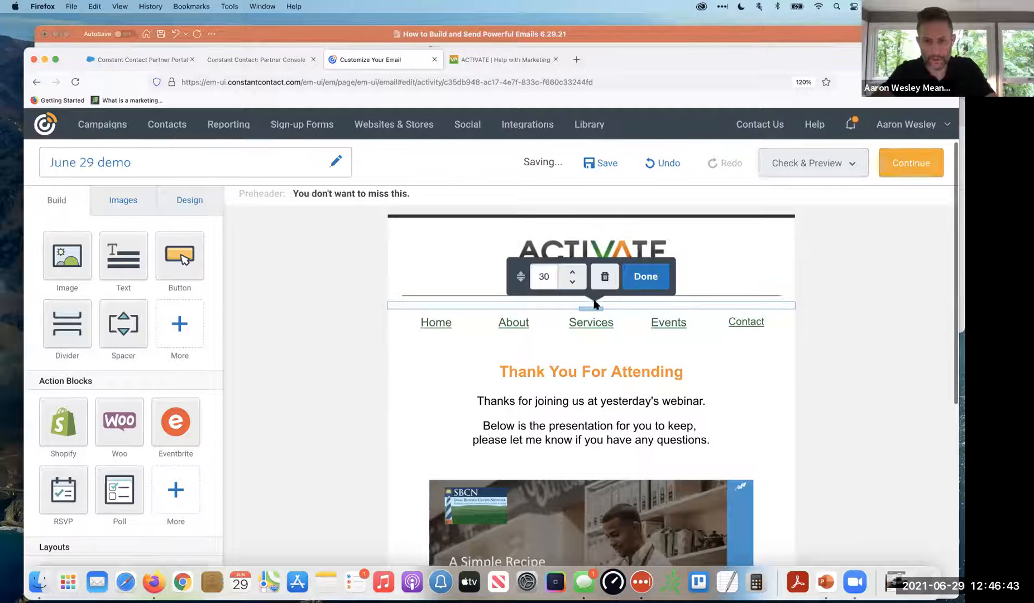
Move the divider from above the navigation links to below them and delete the thin spacer left above the links.
{"action": "left_click", "coordinate": [714, 297]}
{"action": "left_click_drag", "start_coordinate": [709, 295], "coordinate": [692, 363]}
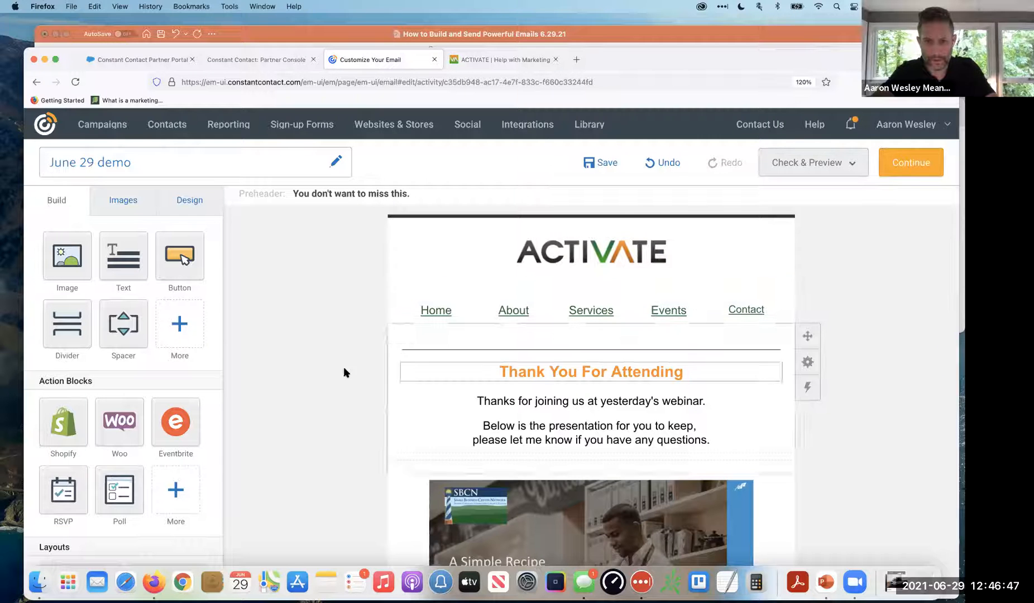
{"action": "left_click", "coordinate": [514, 293]}
{"action": "left_click", "coordinate": [591, 296]}
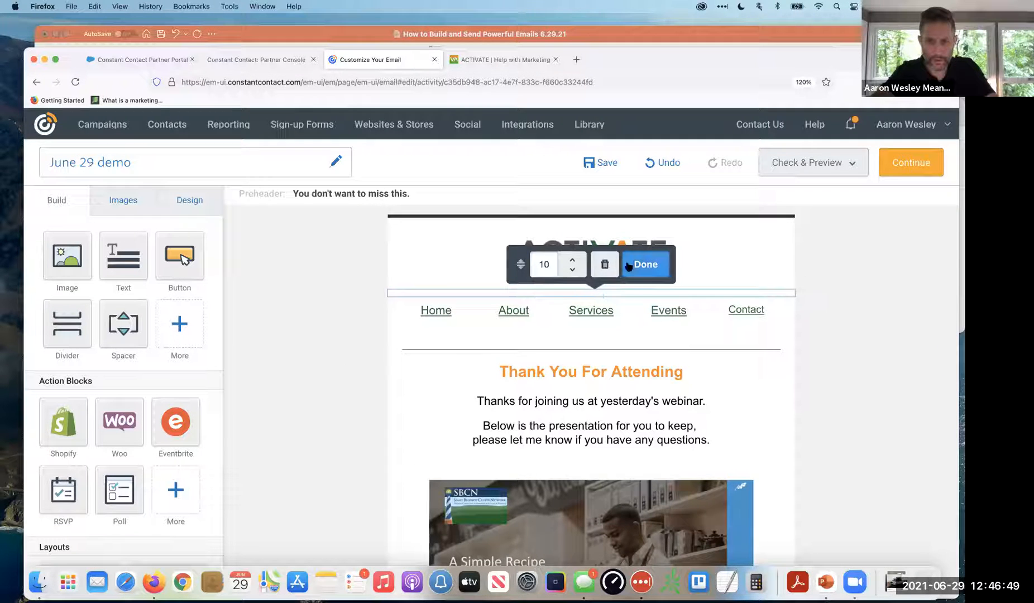
{"action": "left_click", "coordinate": [606, 267]}
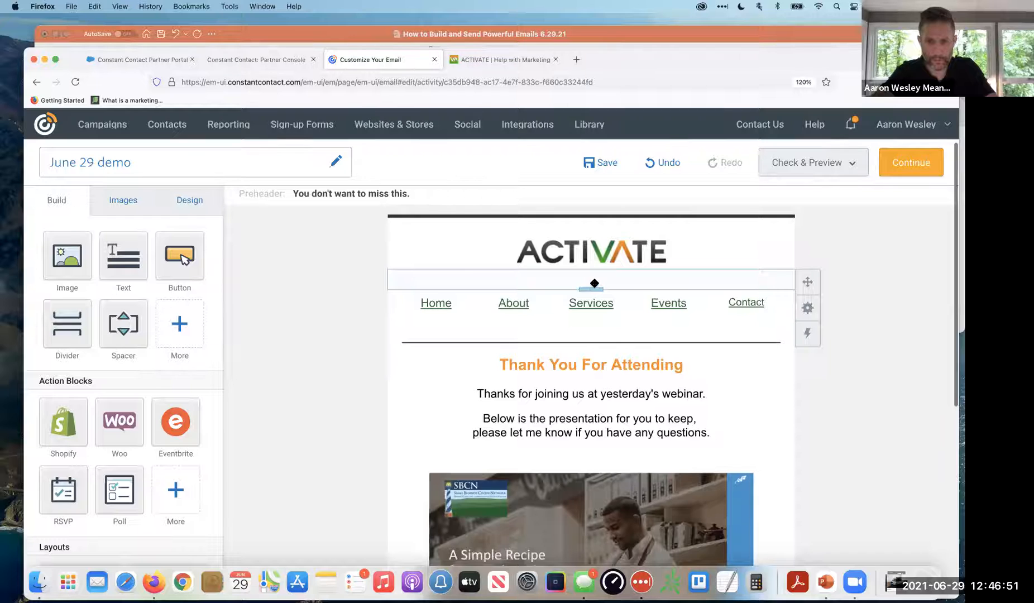
Reduce the spacer between the logo and navigation links to about 19, and shrink the spacer below the links.
{"action": "left_click_drag", "start_coordinate": [594, 289], "coordinate": [594, 282]}
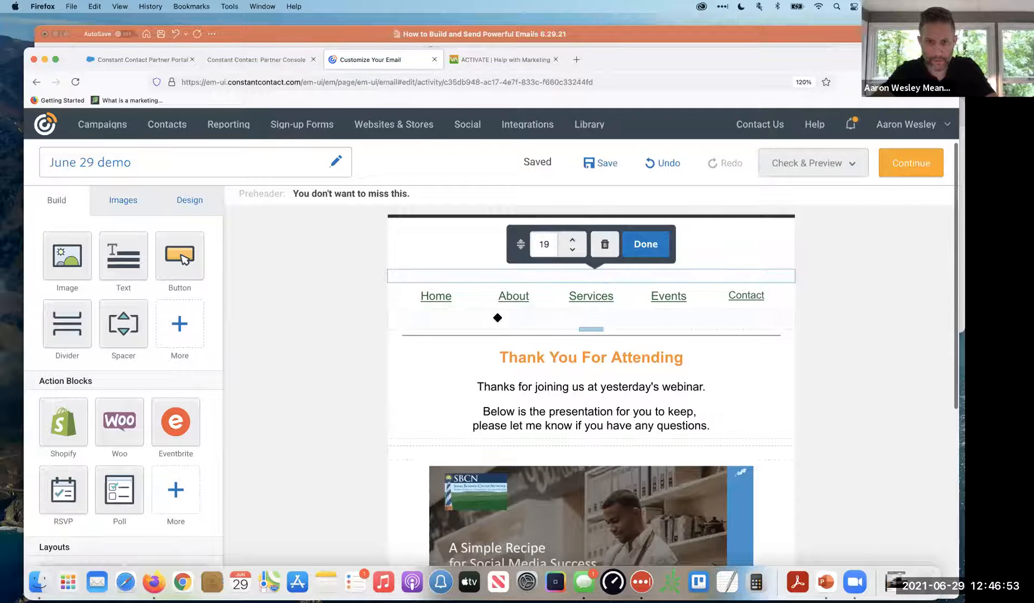
{"action": "left_click", "coordinate": [587, 323]}
{"action": "left_click_drag", "start_coordinate": [587, 323], "coordinate": [587, 314]}
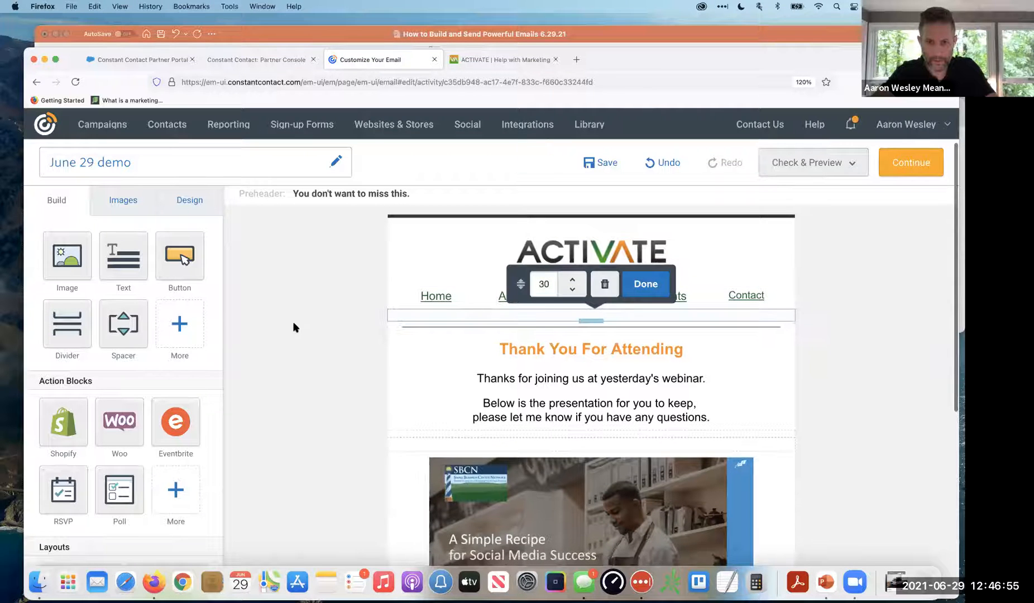
{"action": "left_click", "coordinate": [325, 338]}
Review the email layout from header to footer and examine the link type options for the presentation image.
{"action": "scroll", "coordinate": [326, 339], "scroll_direction": "down", "scroll_amount": 3}
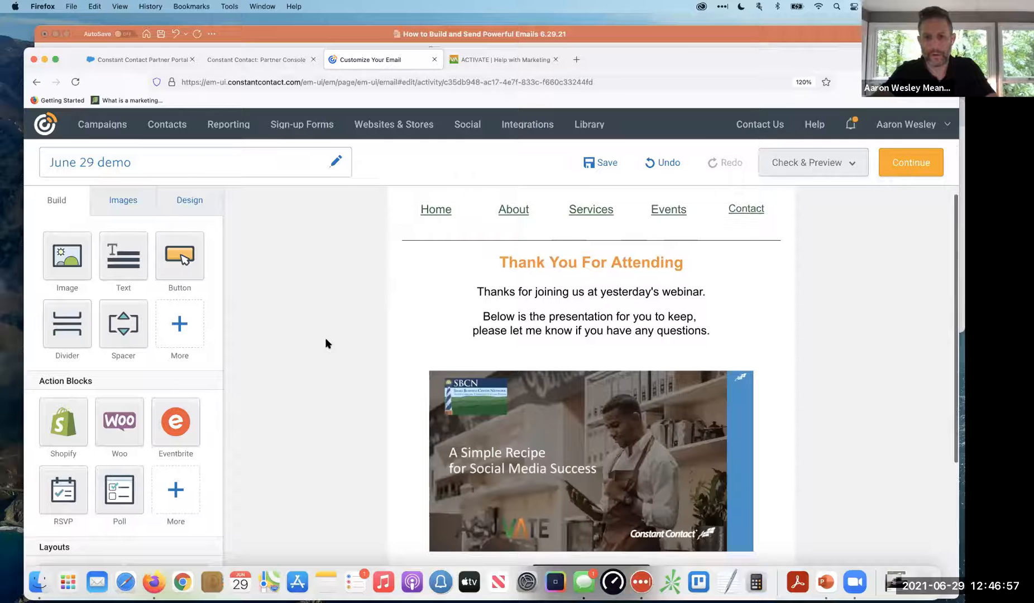
{"action": "scroll", "coordinate": [565, 299], "scroll_direction": "up", "scroll_amount": 2}
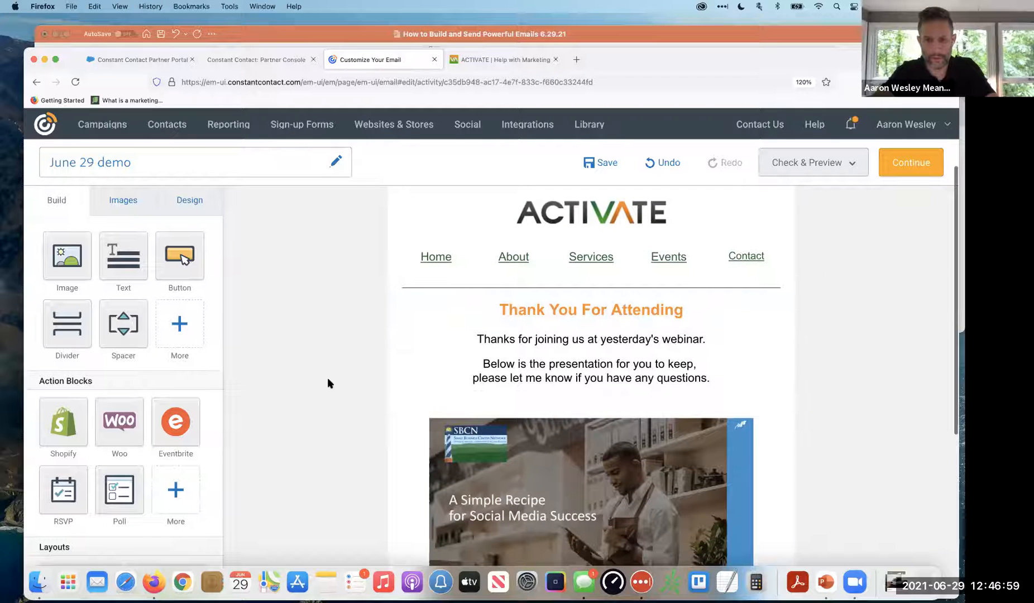
{"action": "scroll", "coordinate": [327, 379], "scroll_direction": "down", "scroll_amount": 3}
{"action": "scroll", "coordinate": [327, 378], "scroll_direction": "down", "scroll_amount": 2}
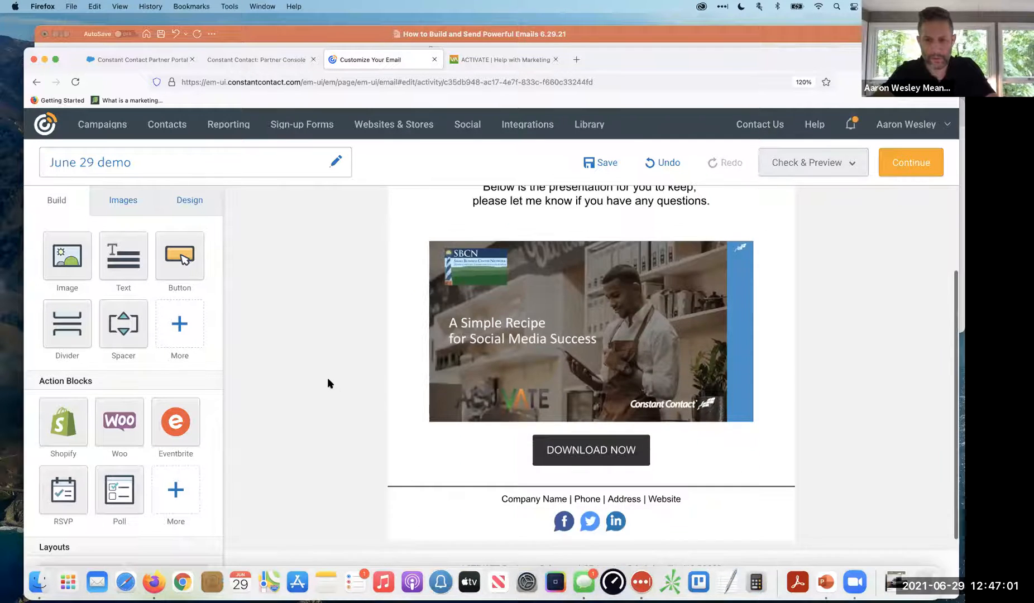
{"action": "scroll", "coordinate": [327, 377], "scroll_direction": "up", "scroll_amount": 5}
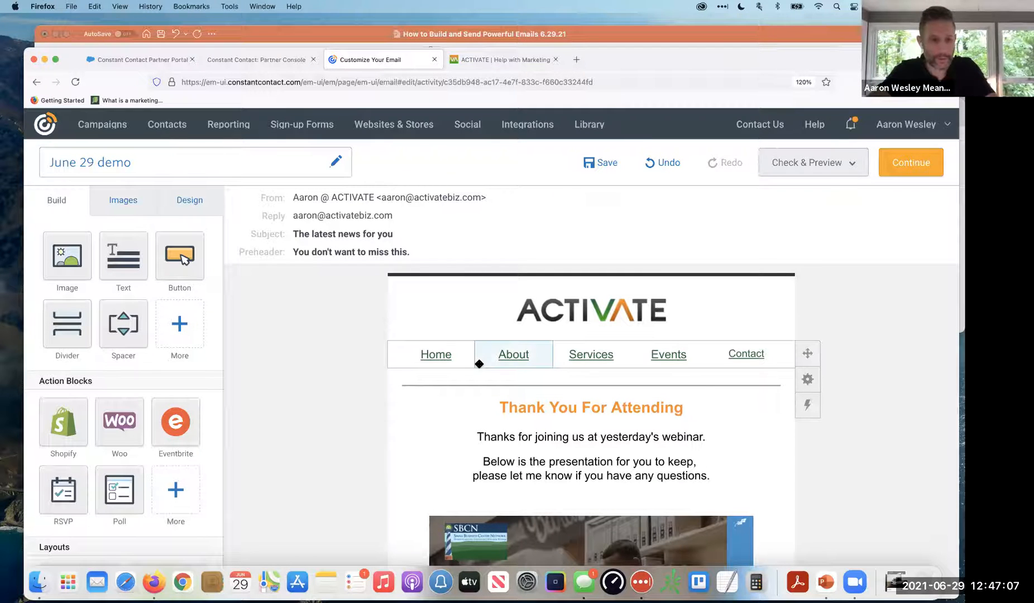
{"action": "scroll", "coordinate": [299, 340], "scroll_direction": "down", "scroll_amount": 5}
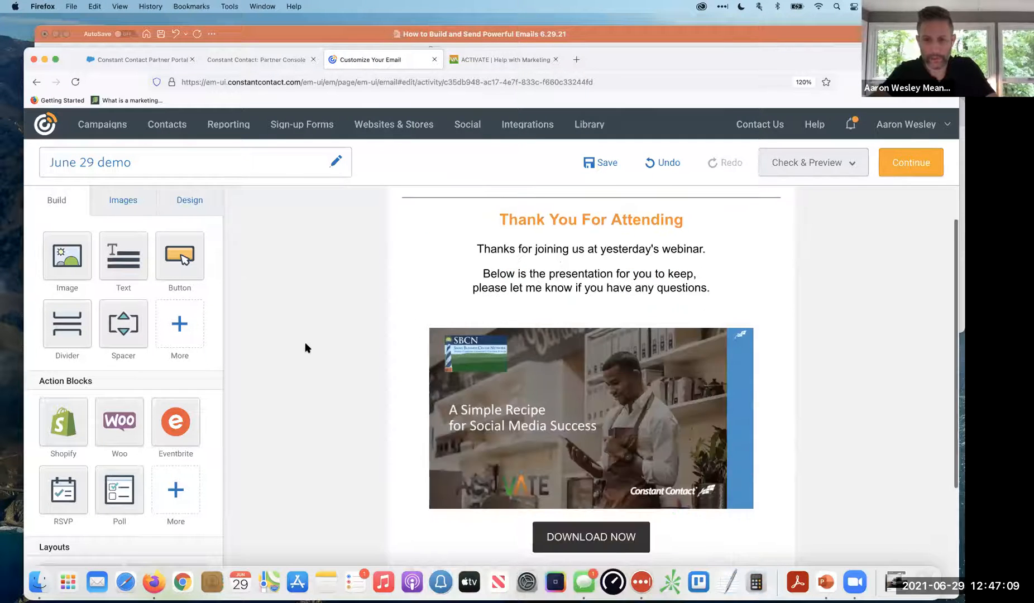
{"action": "left_click", "coordinate": [649, 345]}
{"action": "left_click", "coordinate": [556, 234]}
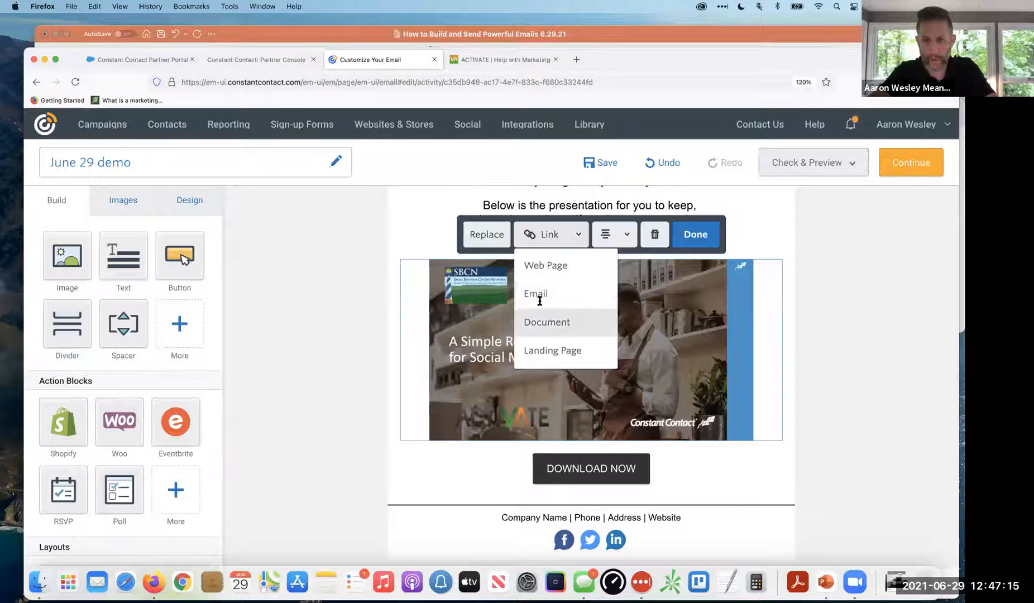
{"action": "left_click", "coordinate": [706, 341]}
Try a light orange background colour on the DOWNLOAD NOW button.
{"action": "left_click", "coordinate": [614, 476]}
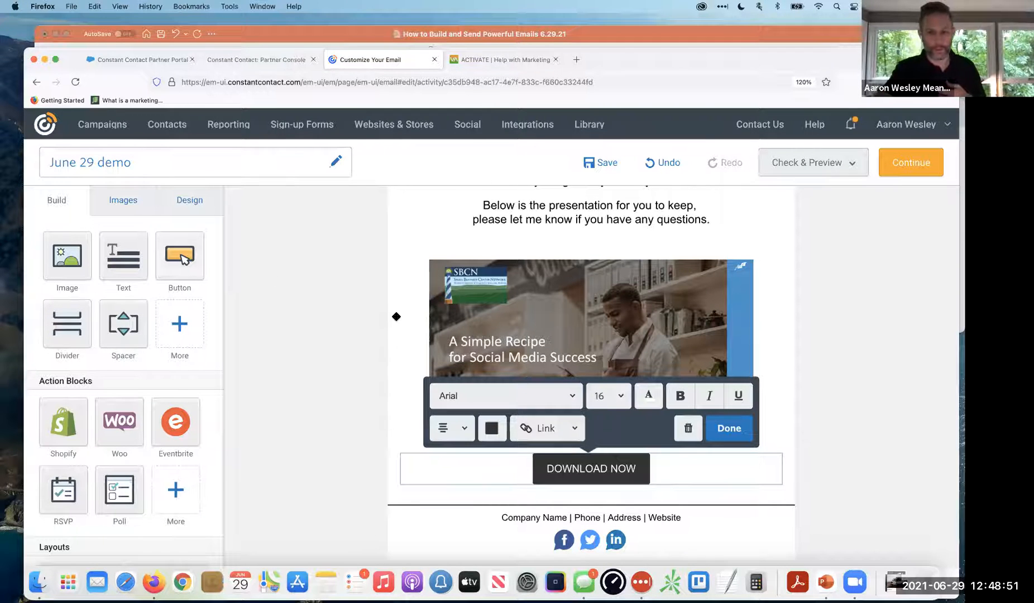
{"action": "left_click", "coordinate": [487, 425]}
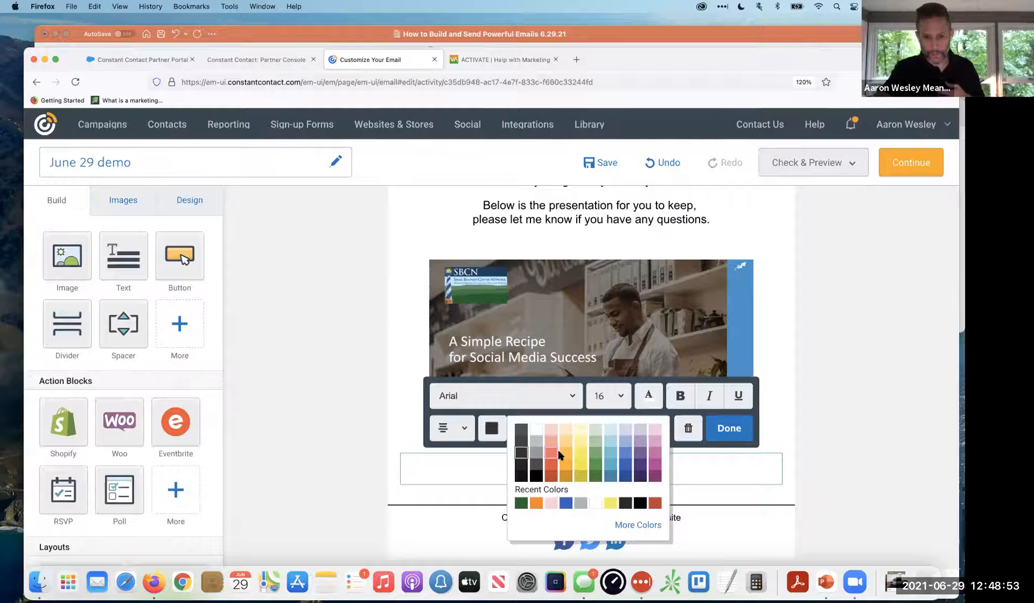
{"action": "left_click", "coordinate": [571, 455]}
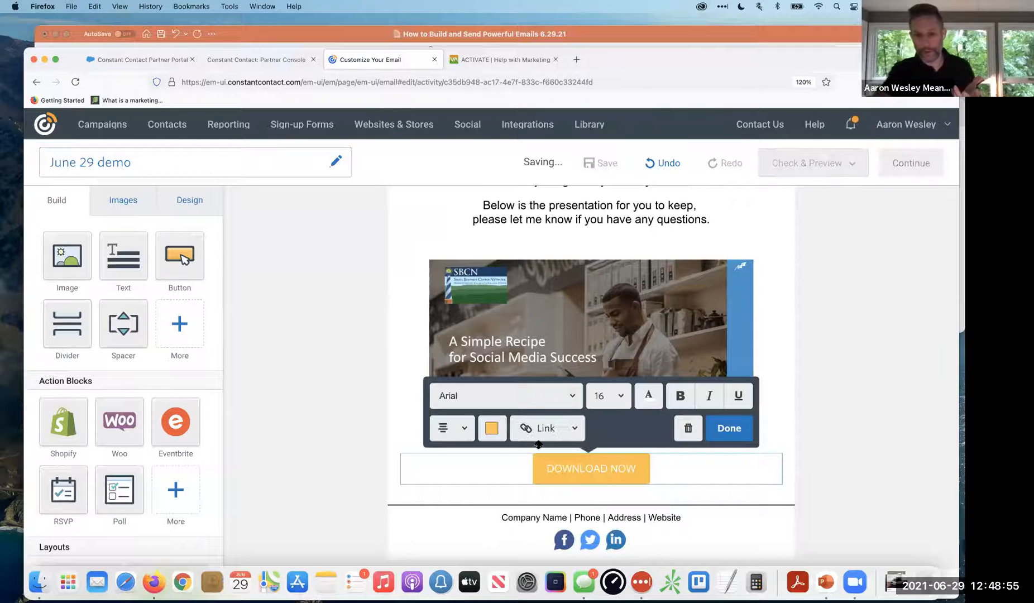
{"action": "left_click", "coordinate": [489, 428]}
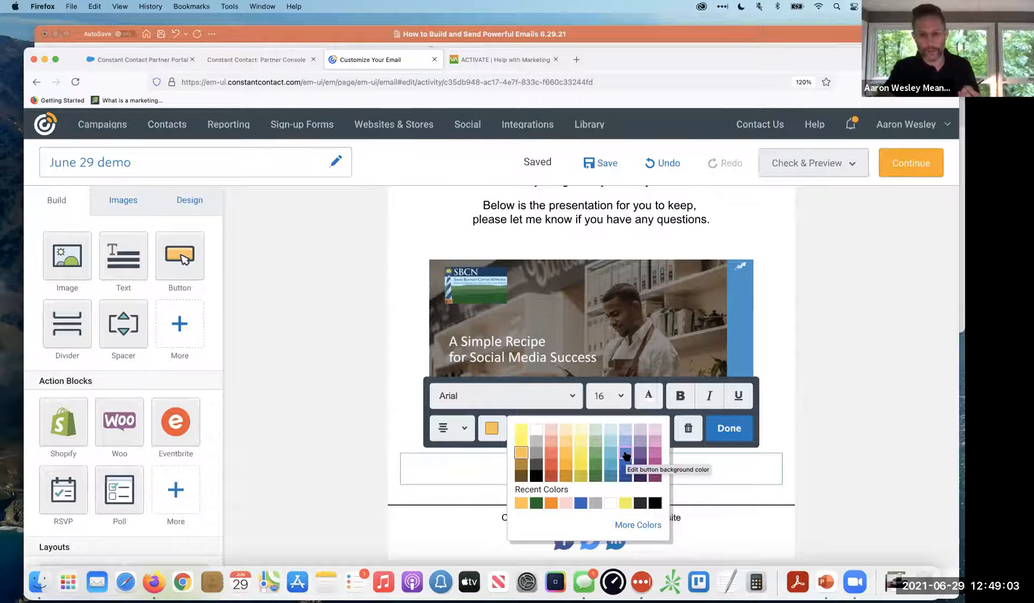
{"action": "left_click", "coordinate": [768, 497]}
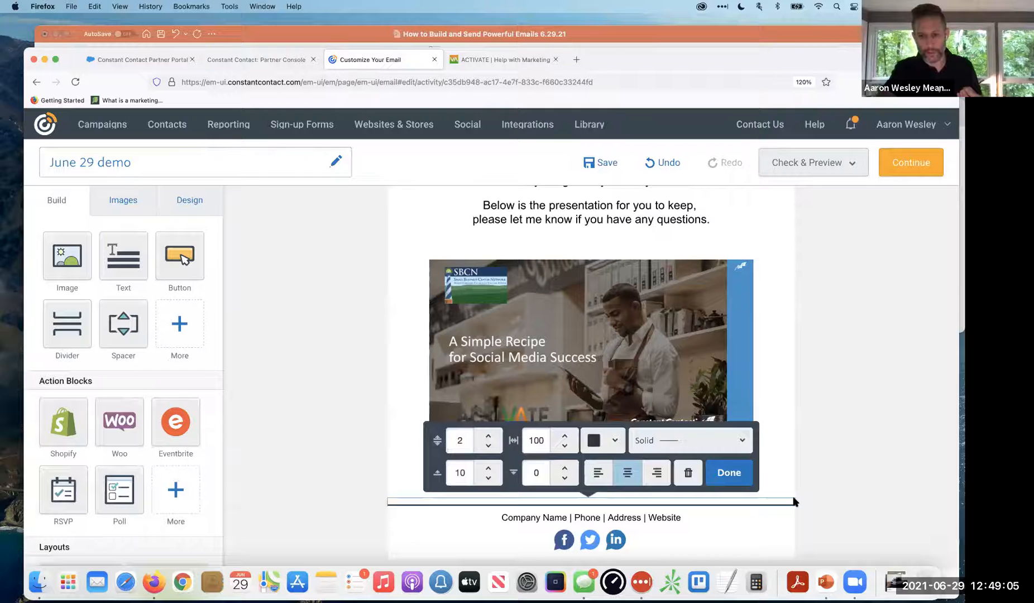
{"action": "left_click", "coordinate": [836, 512]}
{"action": "scroll", "coordinate": [837, 513], "scroll_direction": "down", "scroll_amount": 3}
Try the recently used dark green on the DOWNLOAD NOW button, and set its background colour to orange.
{"action": "left_click", "coordinate": [638, 413]}
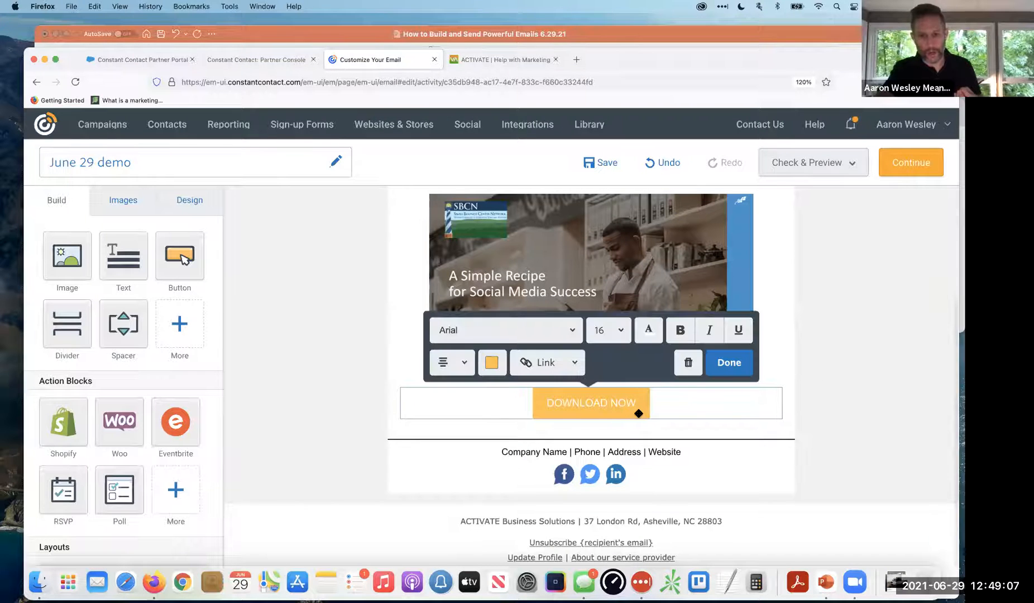
{"action": "left_click", "coordinate": [491, 362]}
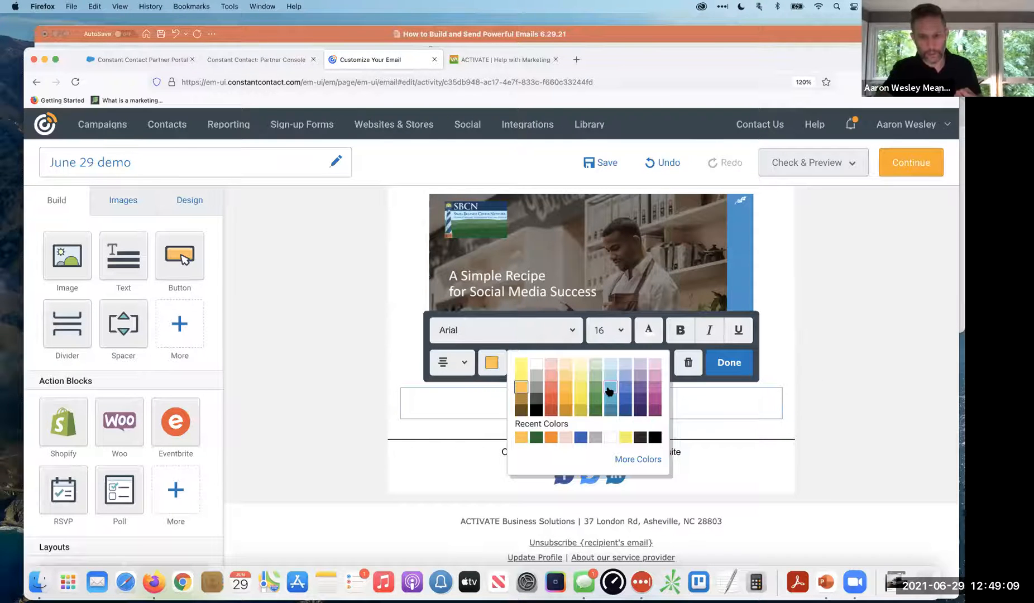
{"action": "left_click", "coordinate": [536, 438]}
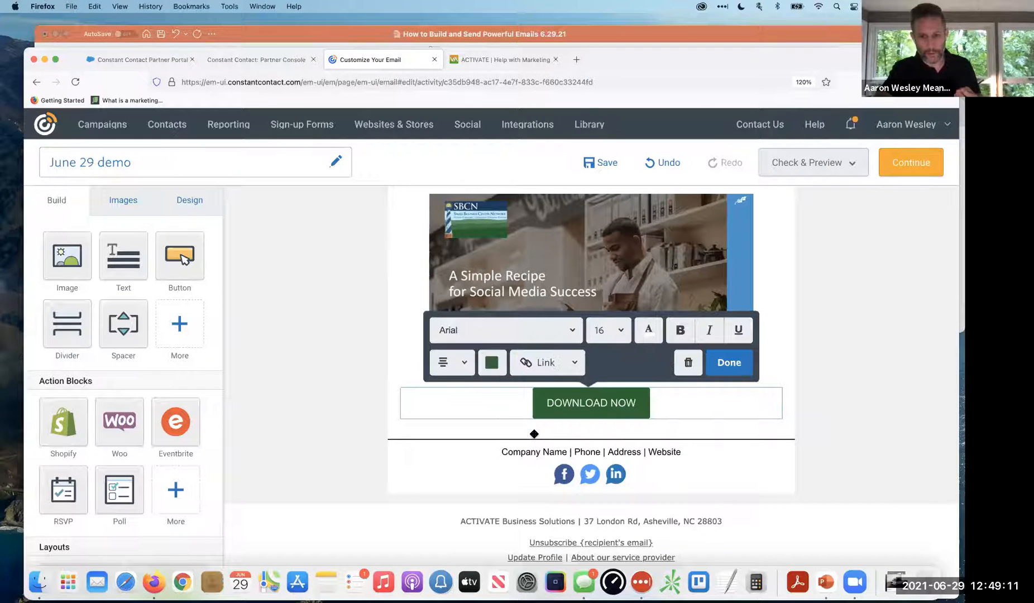
{"action": "left_click", "coordinate": [494, 366]}
{"action": "left_click", "coordinate": [537, 441]}
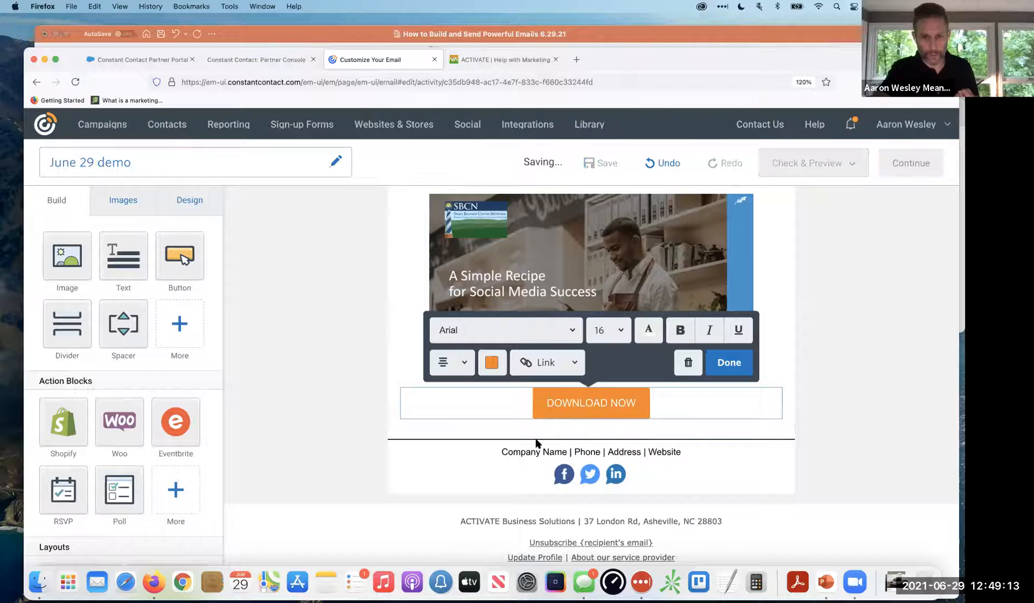
{"action": "left_click", "coordinate": [536, 443]}
Add a spacer between the presentation image and the DOWNLOAD NOW button.
{"action": "scroll", "coordinate": [537, 444], "scroll_direction": "down", "scroll_amount": 2}
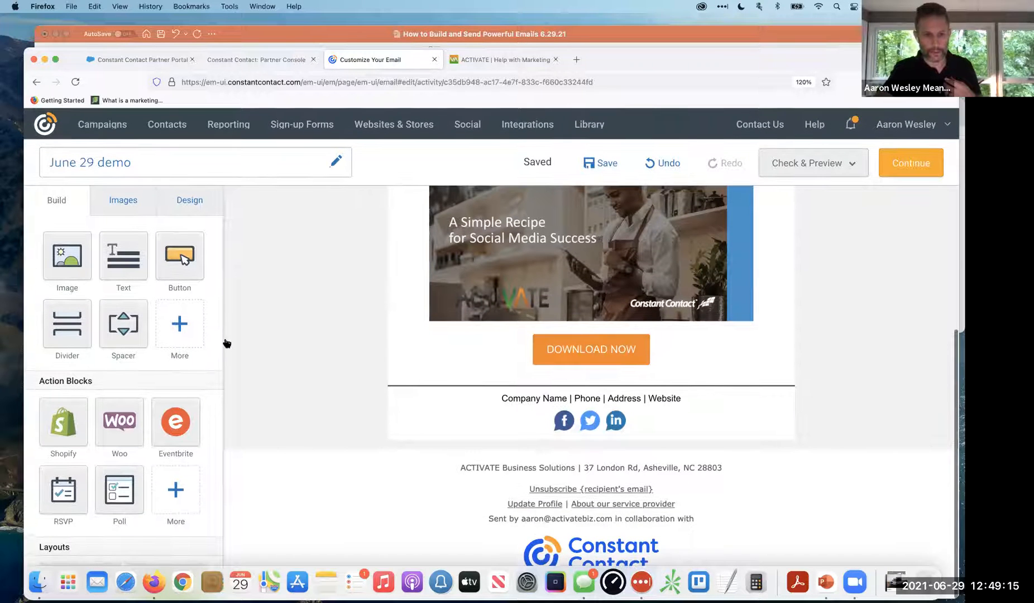
{"action": "left_click_drag", "start_coordinate": [133, 325], "coordinate": [572, 330]}
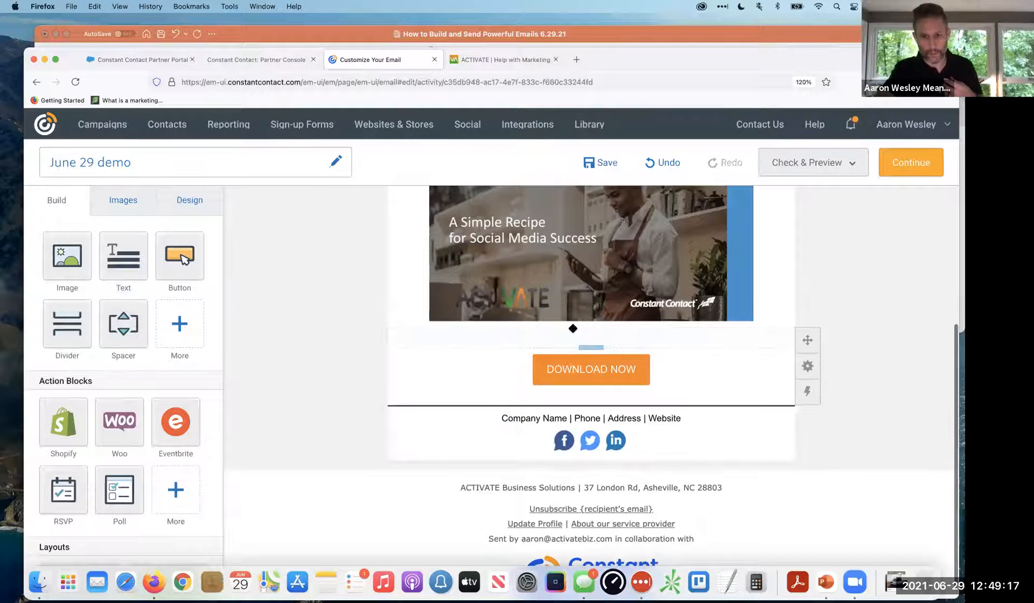
Add a spacer between the DOWNLOAD NOW button and the line above the footer.
{"action": "right_click", "coordinate": [127, 330]}
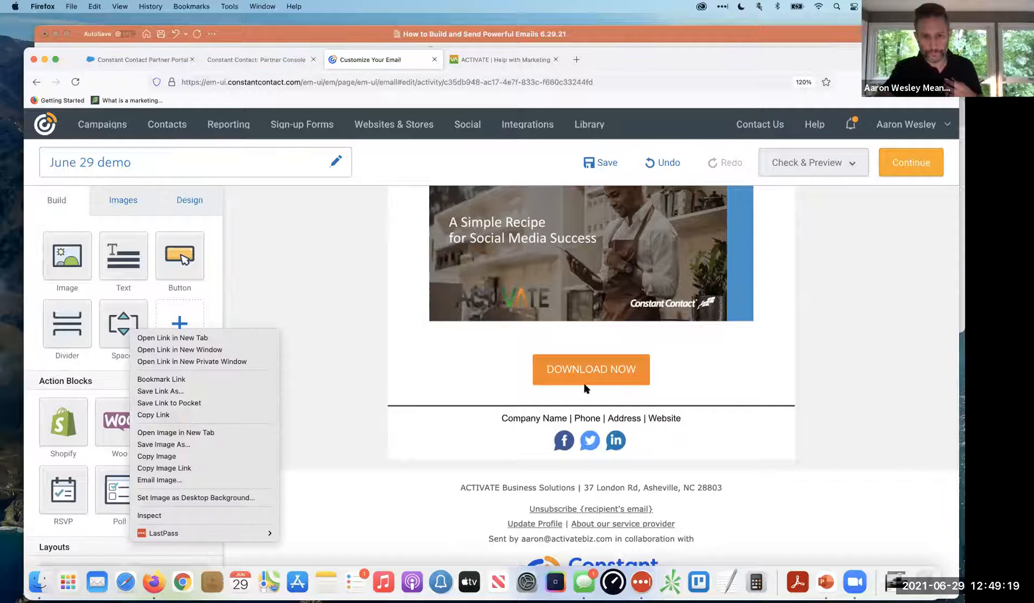
{"action": "key", "text": "Escape"}
{"action": "left_click_drag", "start_coordinate": [144, 329], "coordinate": [557, 387]}
{"action": "scroll", "coordinate": [556, 387], "scroll_direction": "down", "scroll_amount": 2}
Open the footer's company contact line for editing, leave it, and review the email back up to its header.
{"action": "left_click", "coordinate": [524, 394]}
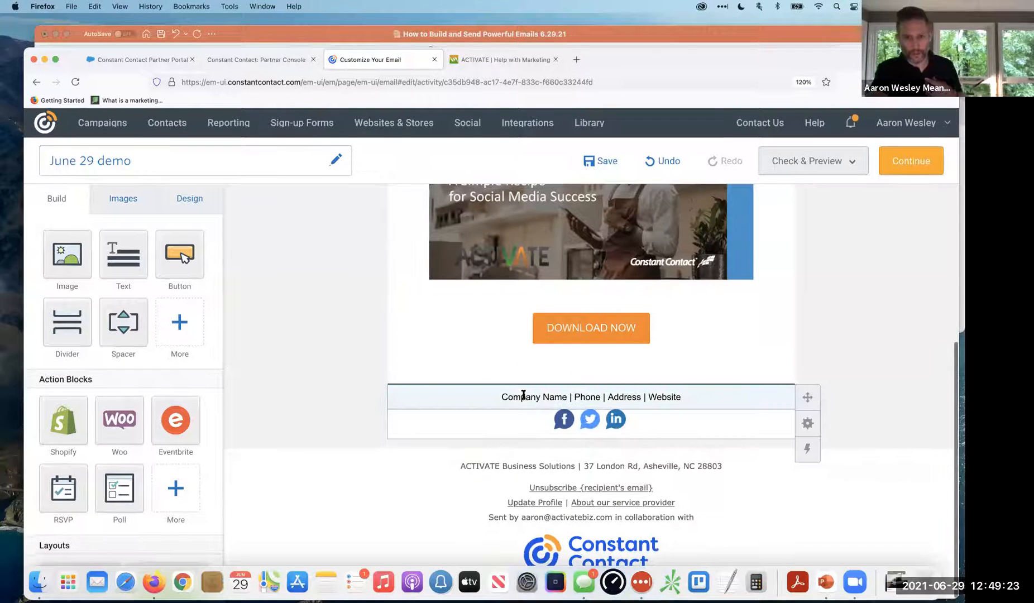
{"action": "double_click", "coordinate": [513, 397]}
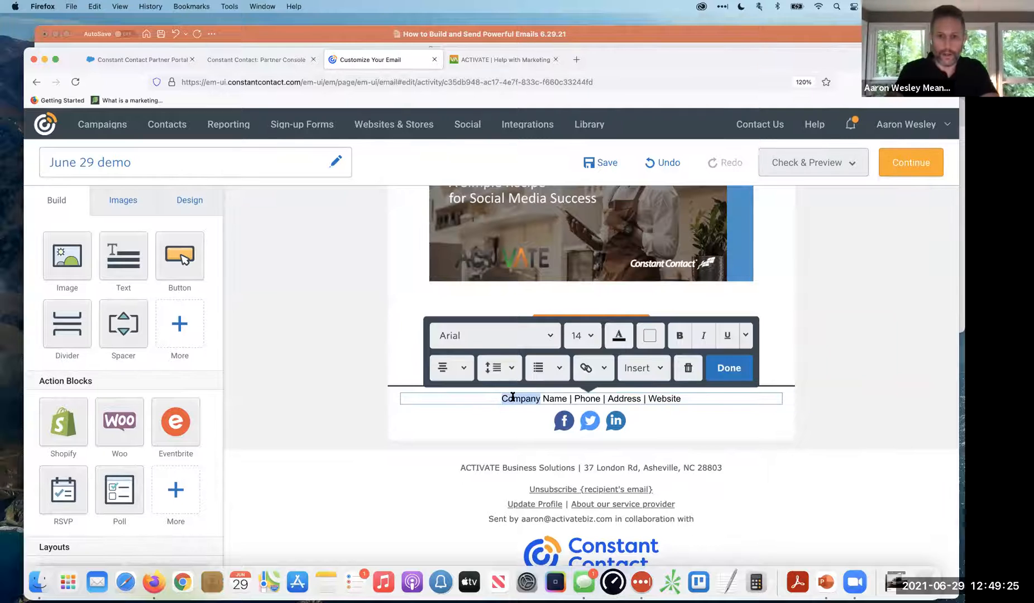
{"action": "left_click", "coordinate": [432, 389]}
{"action": "scroll", "coordinate": [431, 390], "scroll_direction": "up", "scroll_amount": 1}
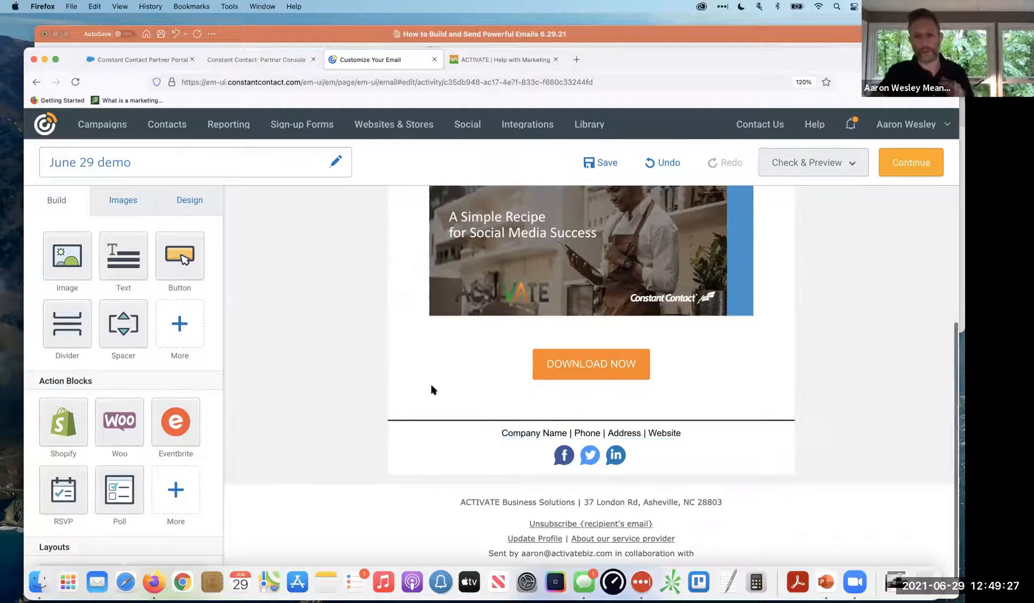
{"action": "scroll", "coordinate": [431, 390], "scroll_direction": "up", "scroll_amount": 6}
{"action": "scroll", "coordinate": [379, 411], "scroll_direction": "down", "scroll_amount": 2}
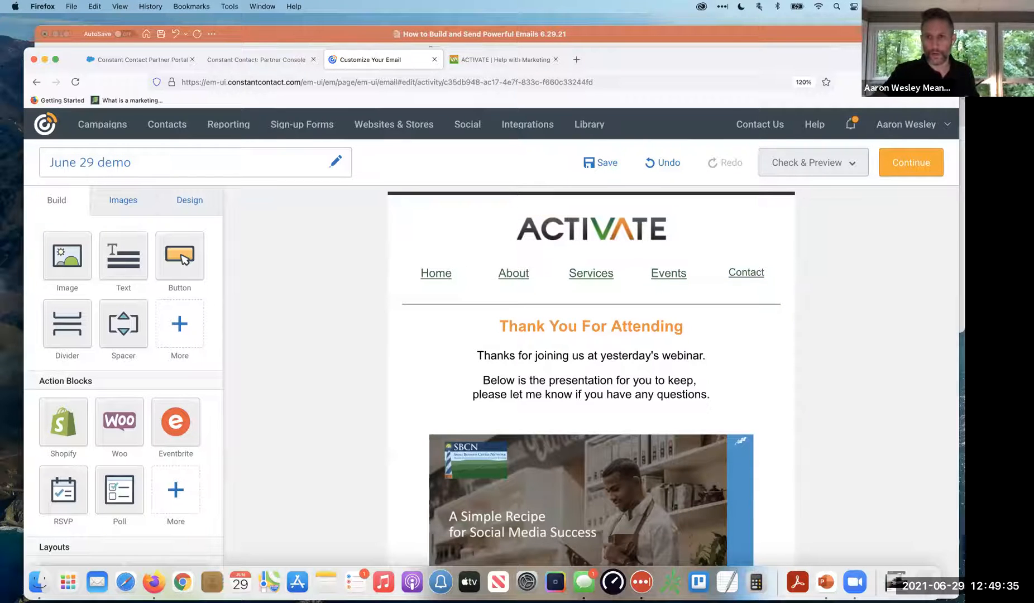
Run the error check on the email and compare the listed missing links with the layout.
{"action": "left_click", "coordinate": [821, 172]}
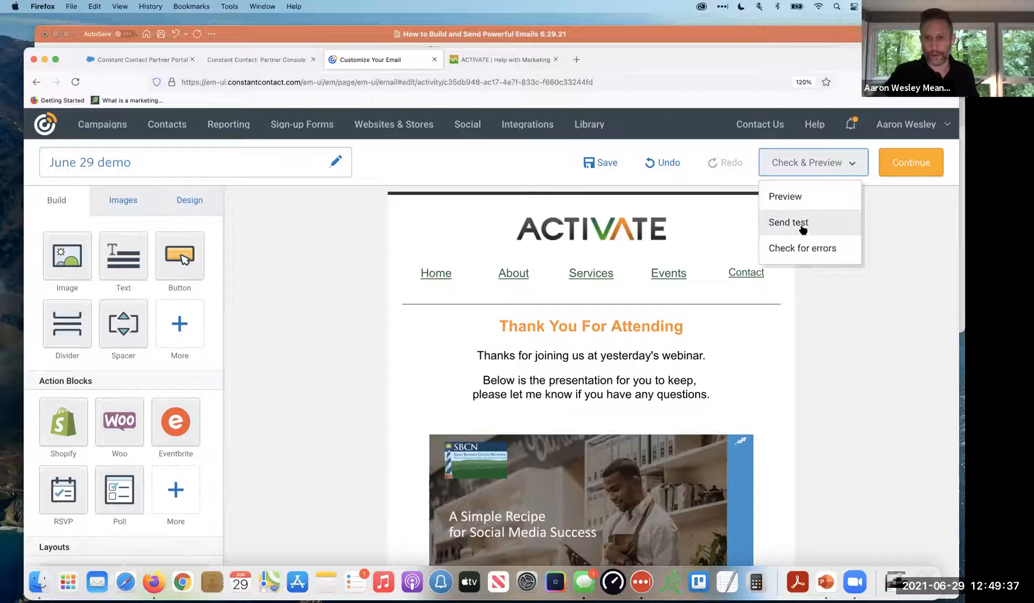
{"action": "left_click", "coordinate": [799, 247]}
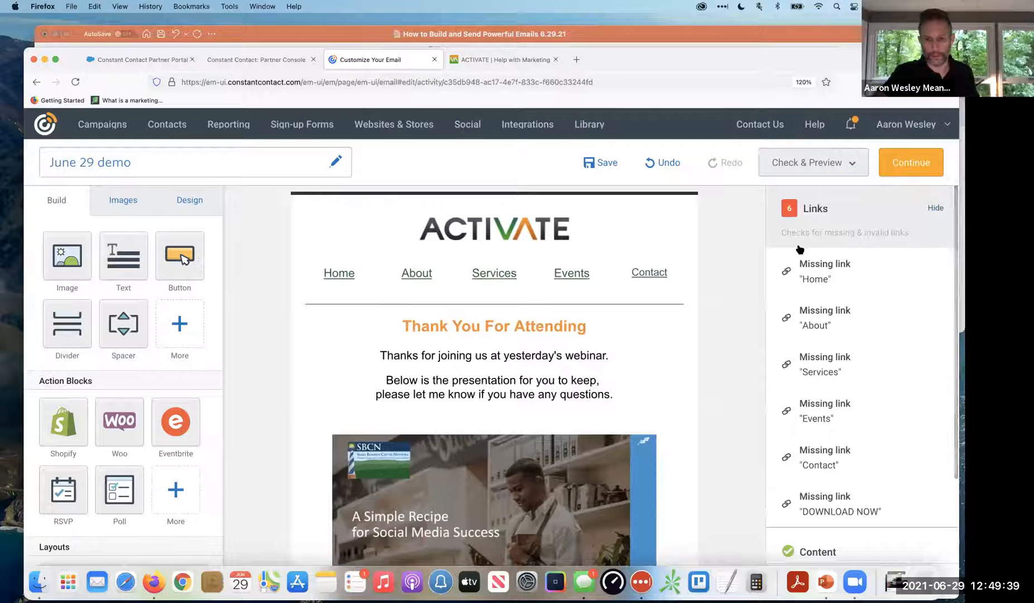
{"action": "scroll", "coordinate": [804, 306], "scroll_direction": "down", "scroll_amount": 8}
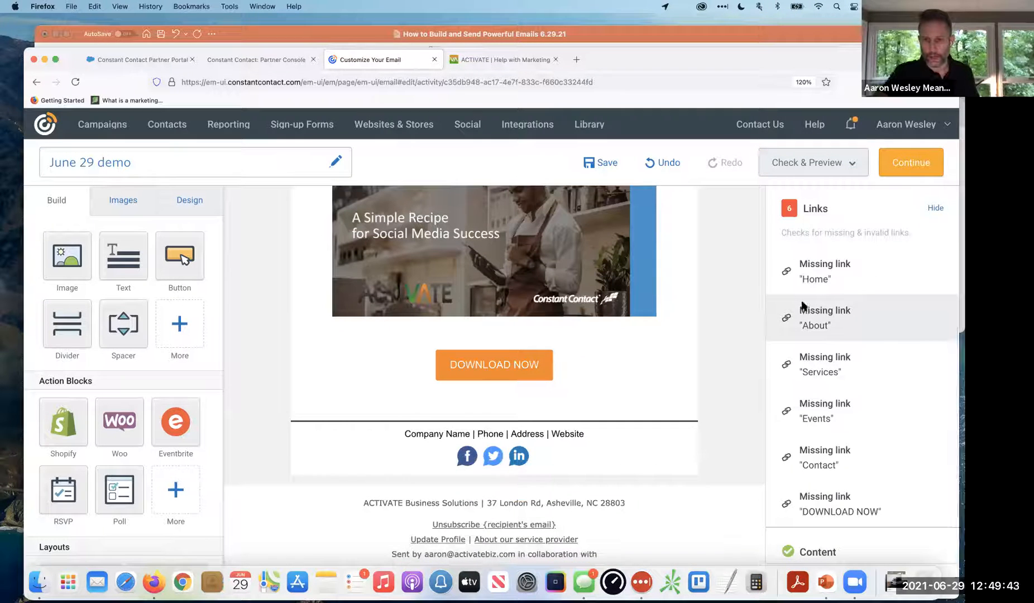
{"action": "scroll", "coordinate": [616, 323], "scroll_direction": "up", "scroll_amount": 8}
{"action": "scroll", "coordinate": [616, 324], "scroll_direction": "down", "scroll_amount": 1}
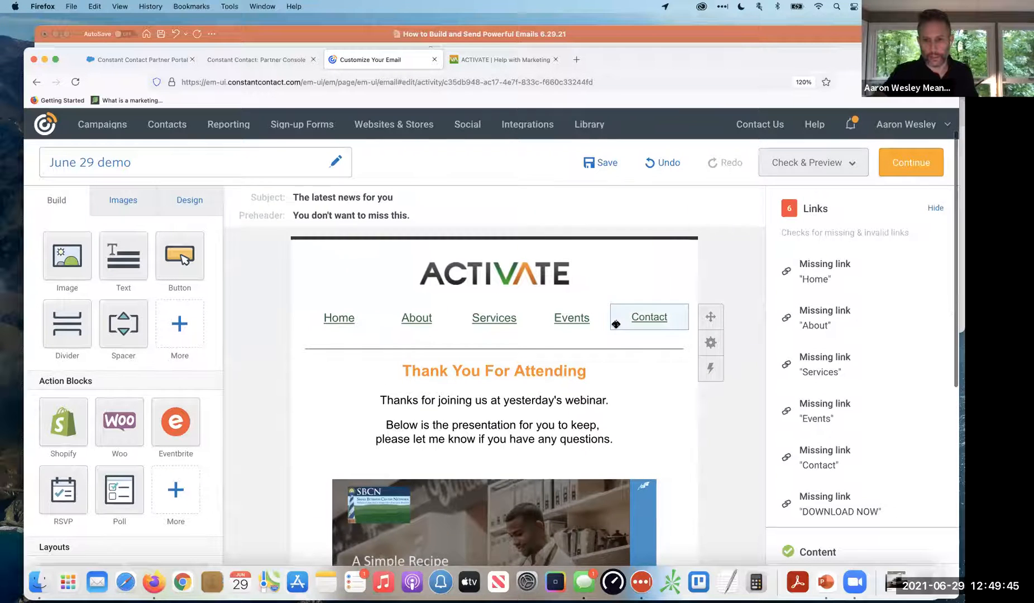
Locate the missing links for Home, About, Services, Events, Contact and DOWNLOAD NOW in the email.
{"action": "left_click", "coordinate": [822, 270]}
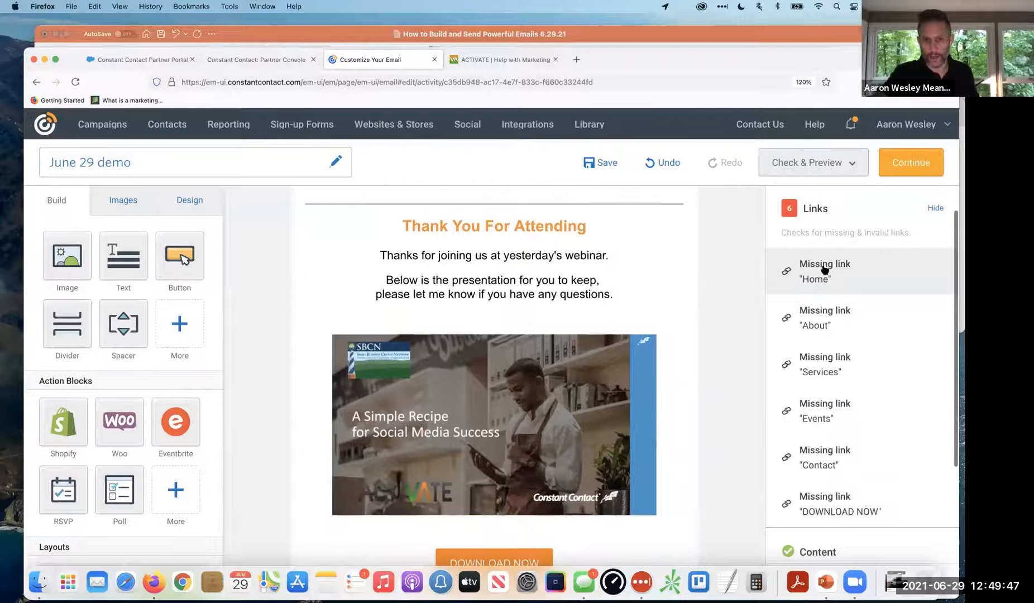
{"action": "scroll", "coordinate": [698, 299], "scroll_direction": "up", "scroll_amount": 3}
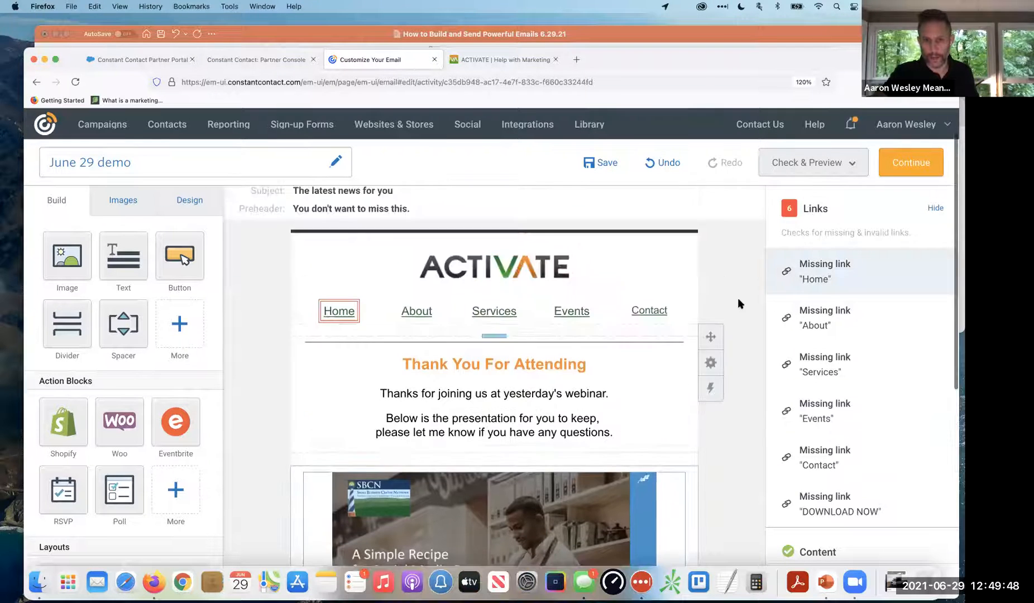
{"action": "left_click", "coordinate": [790, 321]}
{"action": "scroll", "coordinate": [793, 329], "scroll_direction": "up", "scroll_amount": 3}
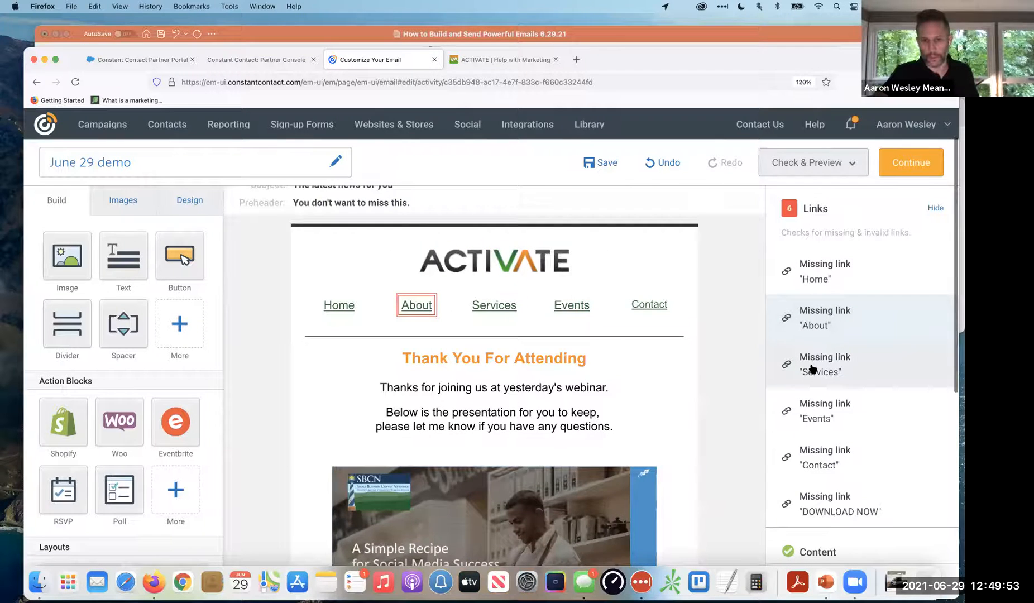
{"action": "left_click", "coordinate": [814, 369]}
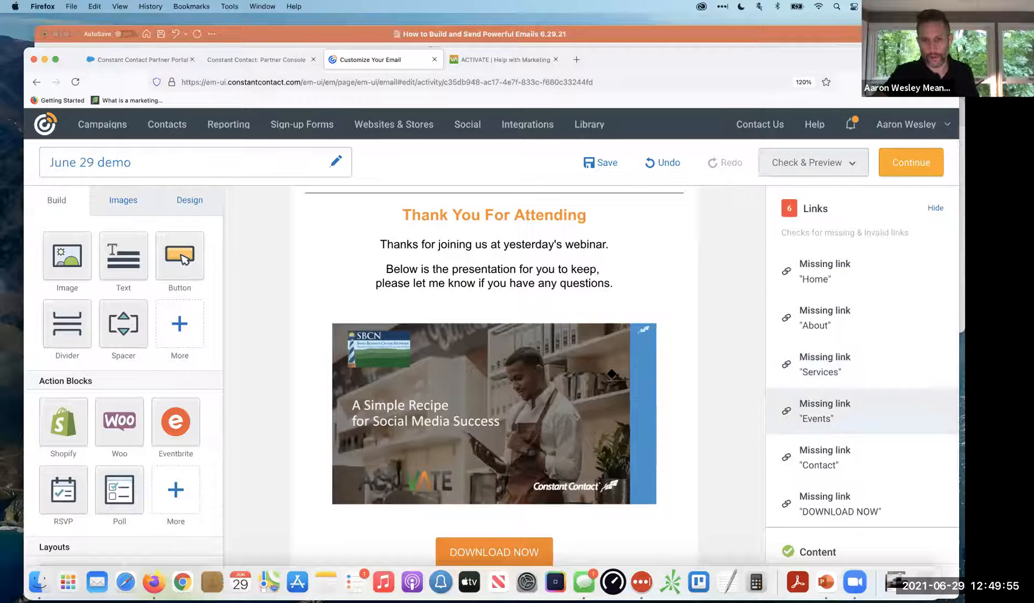
{"action": "left_click", "coordinate": [849, 423]}
{"action": "left_click", "coordinate": [831, 456]}
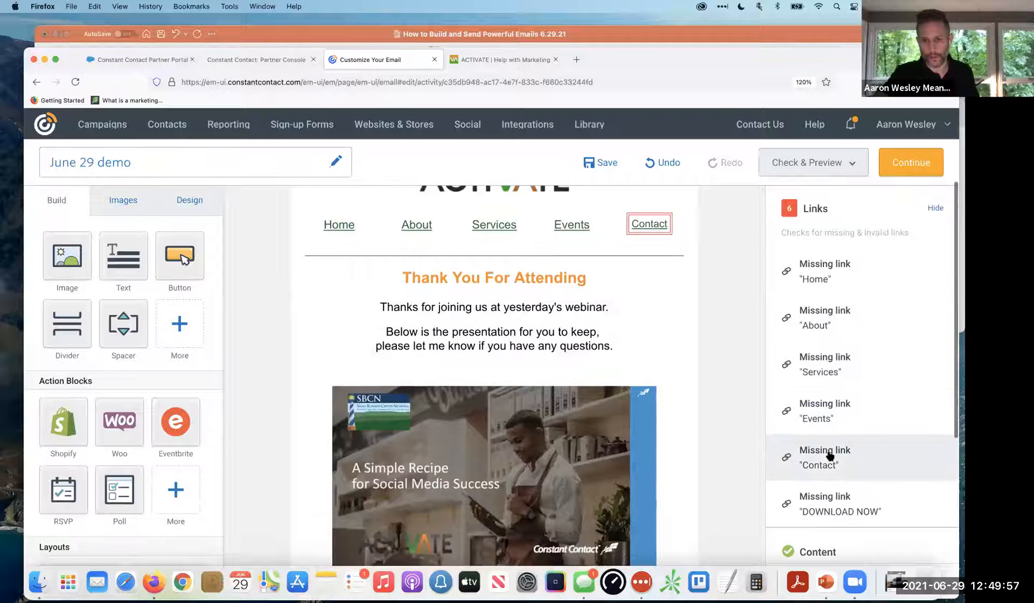
{"action": "left_click", "coordinate": [834, 499]}
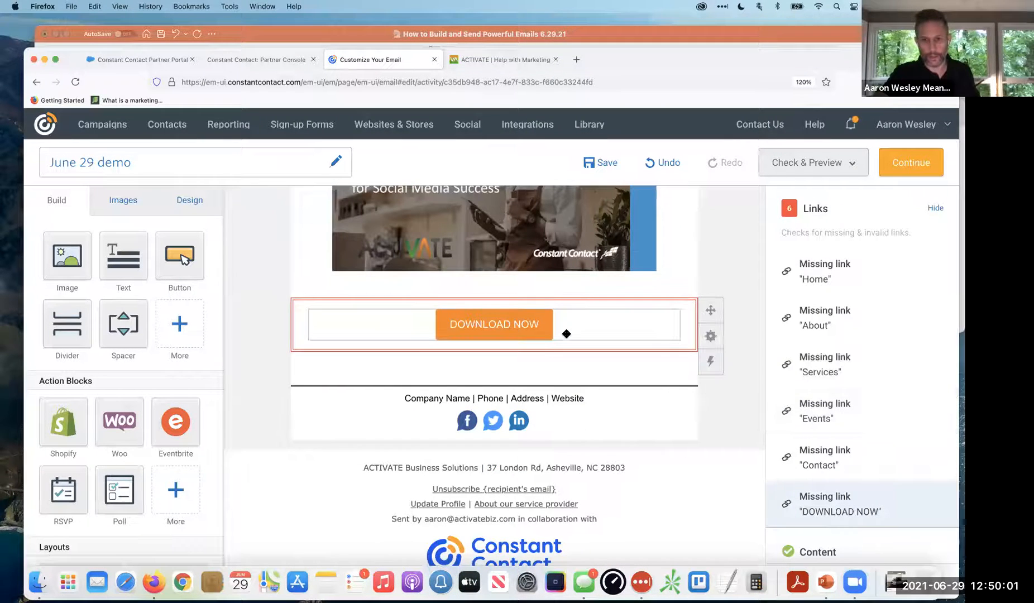
{"action": "left_click", "coordinate": [512, 325]}
{"action": "left_click", "coordinate": [460, 289]}
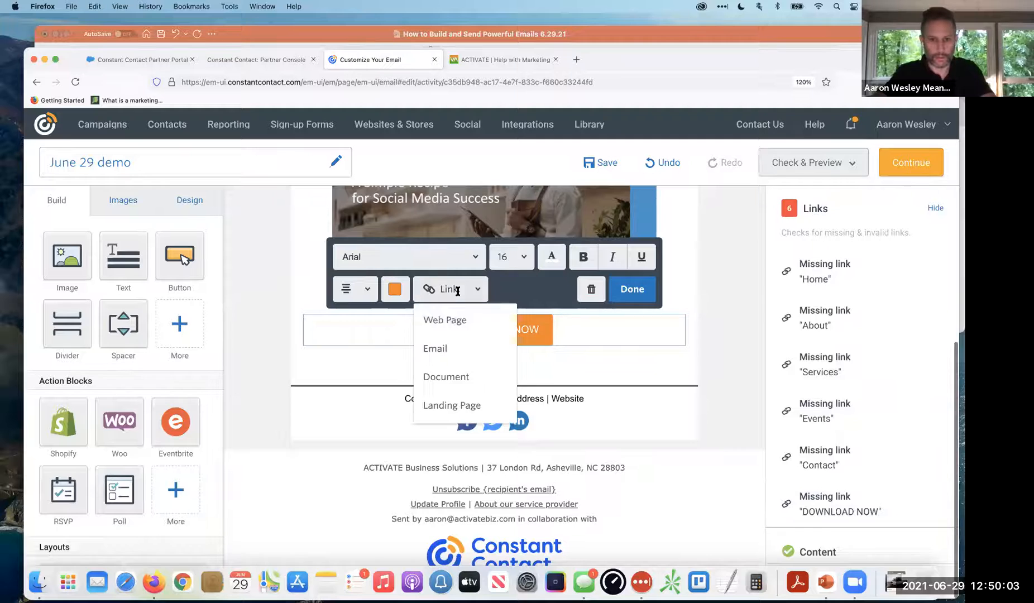
{"action": "left_click", "coordinate": [447, 319]}
{"action": "left_click_drag", "start_coordinate": [575, 339], "coordinate": [314, 340]}
{"action": "type", "text": "http"}
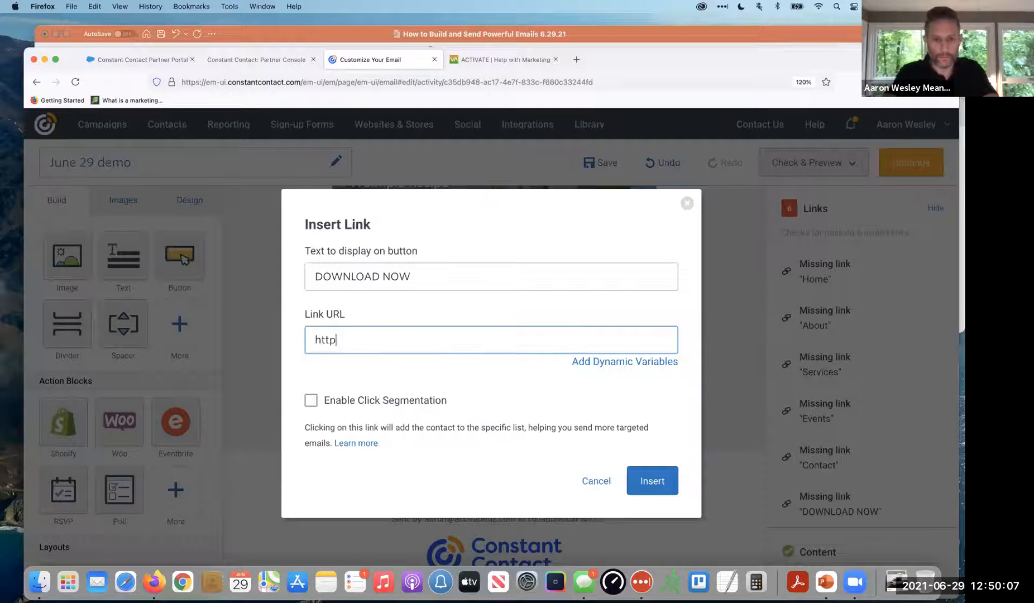
{"action": "type", "text": "s://activatebiz.com"}
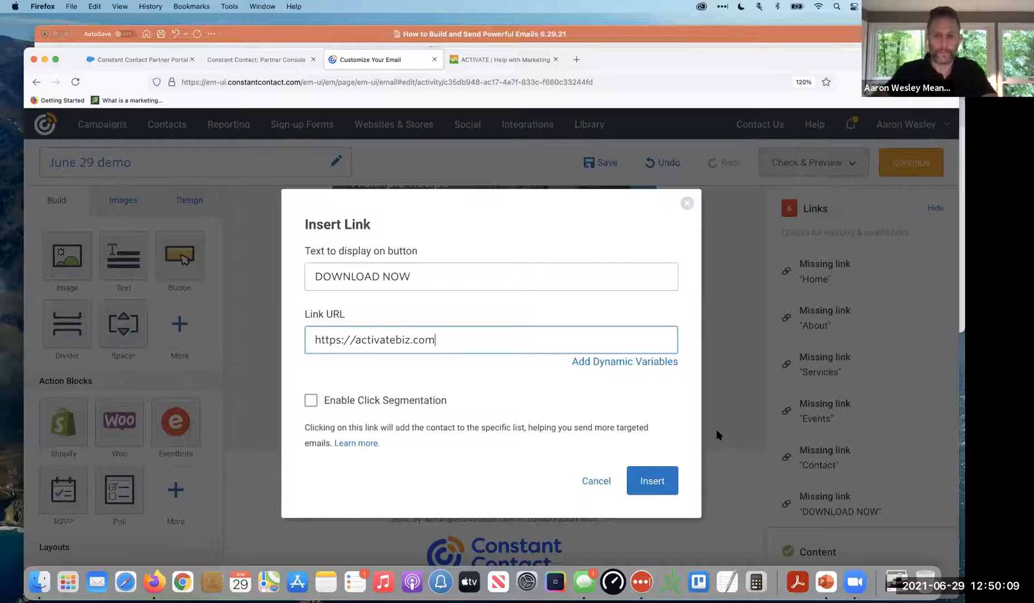
{"action": "left_click", "coordinate": [652, 481]}
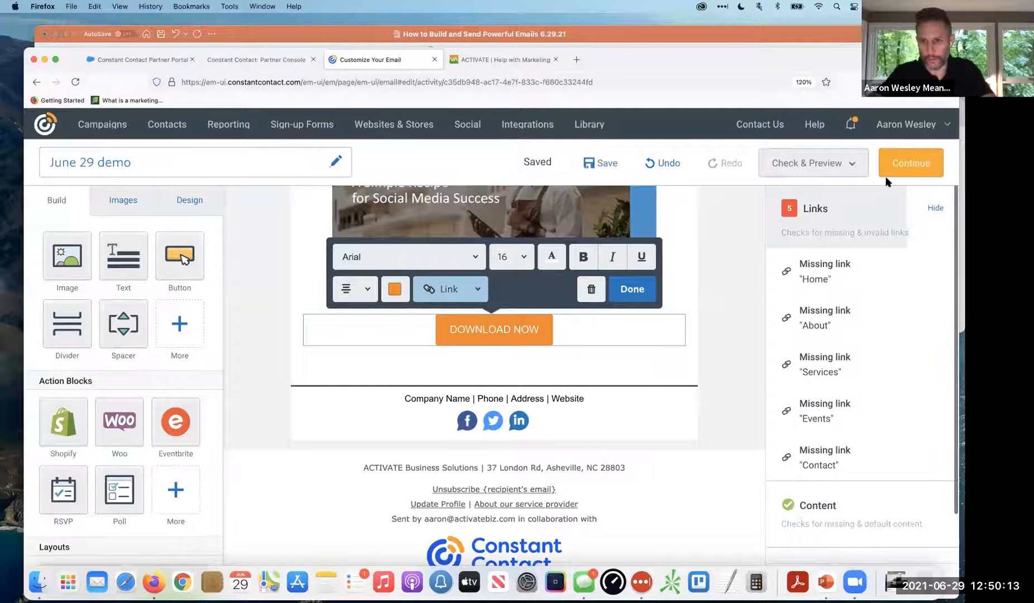
Open the test-email preview and review the desktop version from header to footer.
{"action": "left_click", "coordinate": [840, 163]}
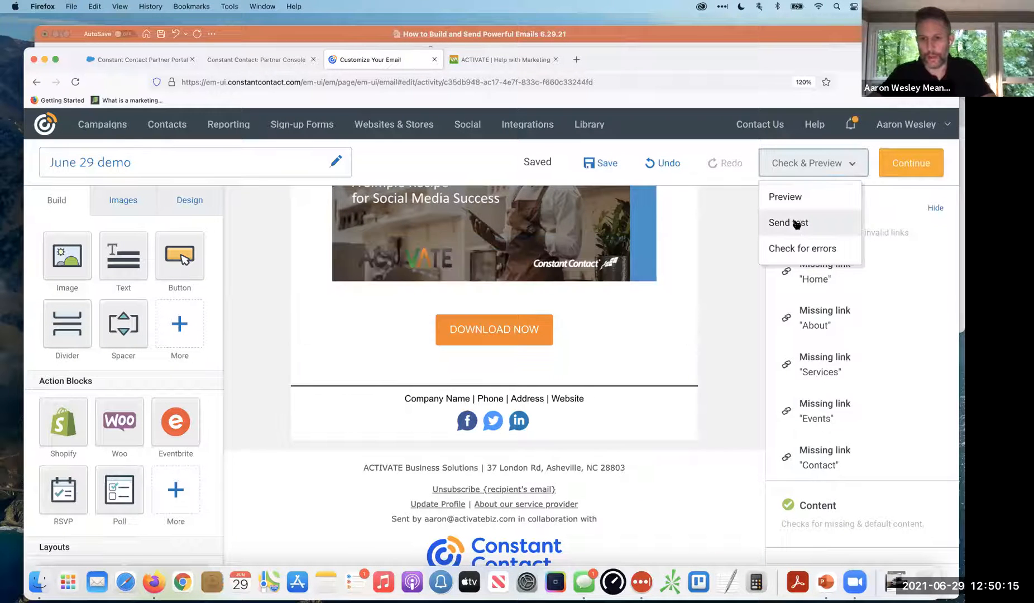
{"action": "left_click", "coordinate": [796, 223]}
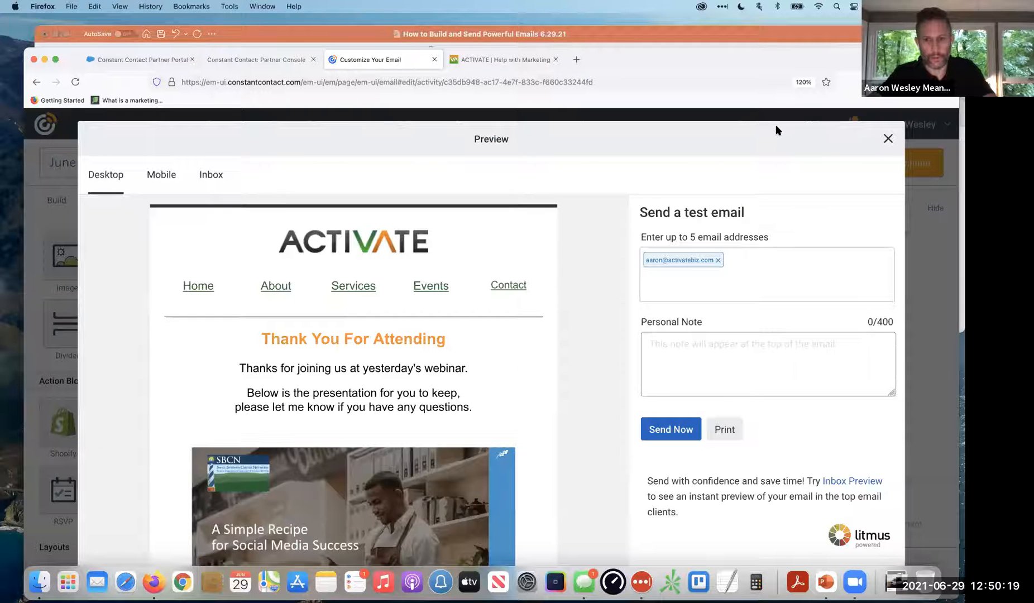
{"action": "left_click_drag", "start_coordinate": [751, 61], "coordinate": [760, 7]}
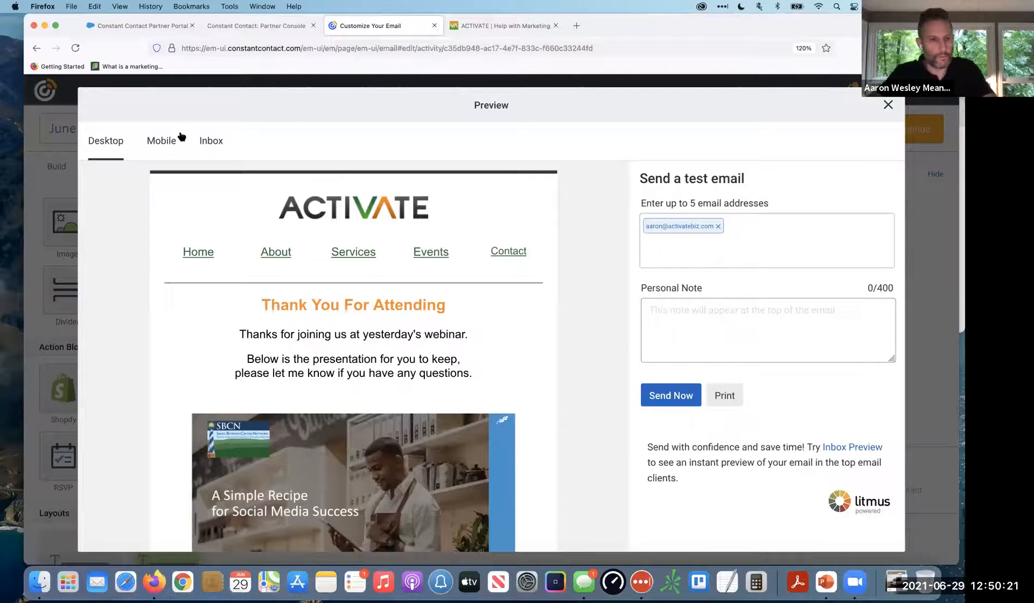
{"action": "scroll", "coordinate": [187, 243], "scroll_direction": "down", "scroll_amount": 3}
{"action": "scroll", "coordinate": [189, 244], "scroll_direction": "down", "scroll_amount": 3}
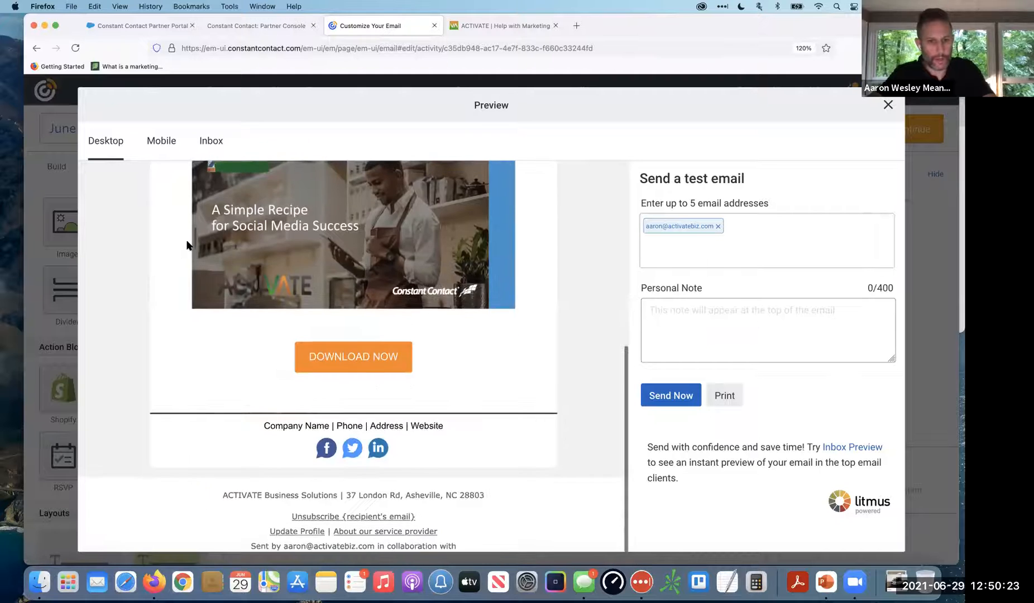
{"action": "scroll", "coordinate": [168, 184], "scroll_direction": "up", "scroll_amount": 5}
Review the mobile version of the email from header to footer.
{"action": "left_click", "coordinate": [166, 152]}
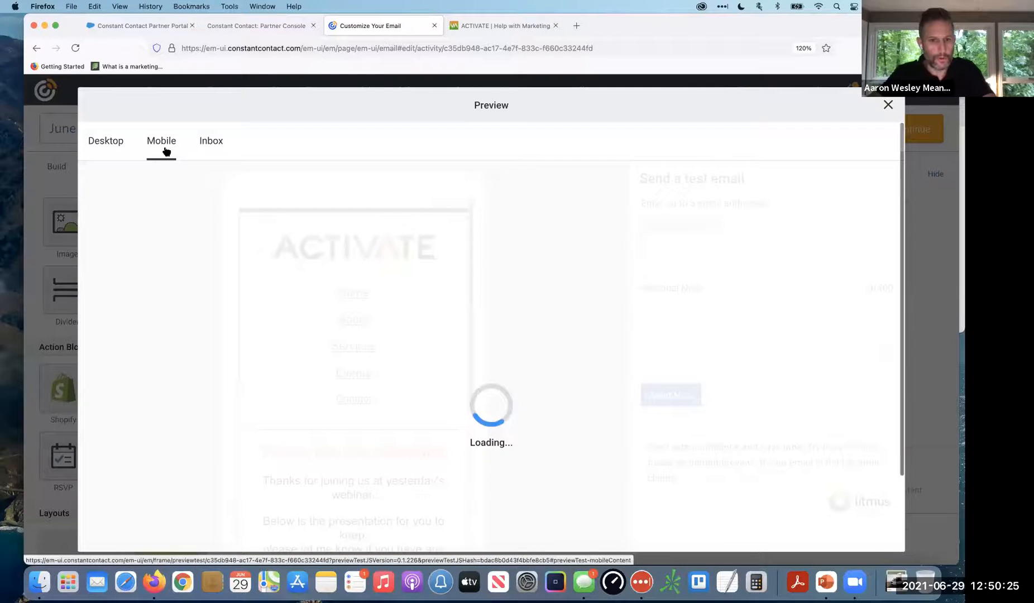
{"action": "scroll", "coordinate": [321, 361], "scroll_direction": "down", "scroll_amount": 5}
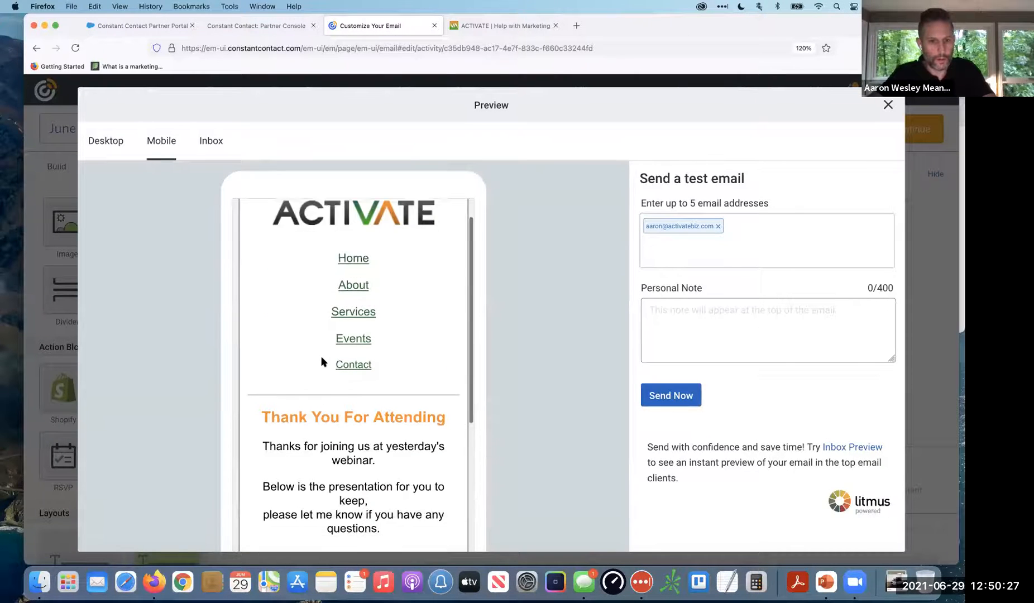
{"action": "scroll", "coordinate": [321, 362], "scroll_direction": "down", "scroll_amount": 3}
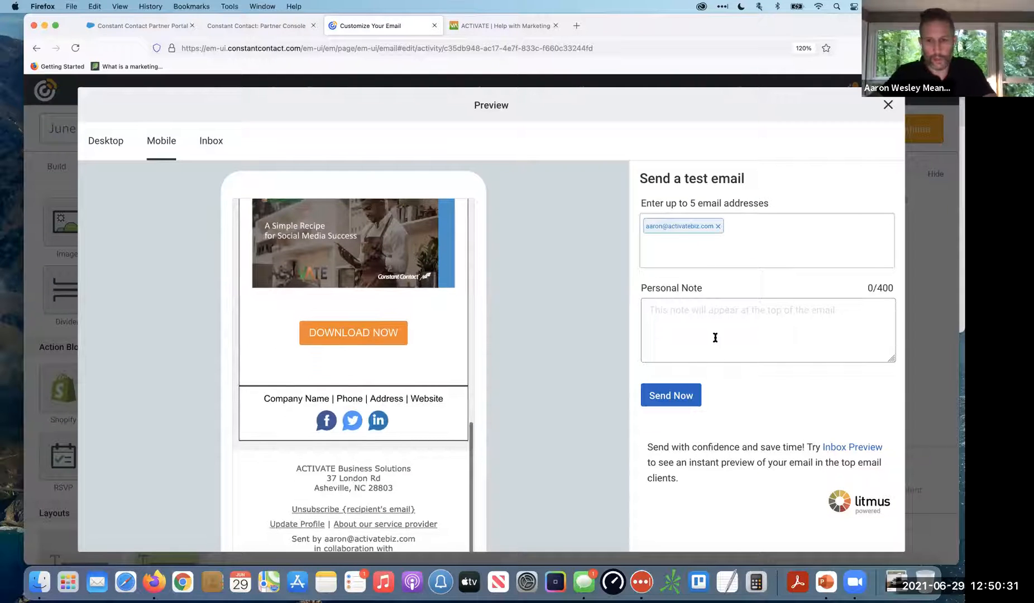
Write the personal note "HERE'S A DRAFT, WHAT DO YOU THINK?" for the test email, and close the preview without sending.
{"action": "left_click", "coordinate": [722, 310]}
{"action": "left_click", "coordinate": [758, 254]}
{"action": "left_click", "coordinate": [723, 319]}
{"action": "type", "text": "HERE'S A D"}
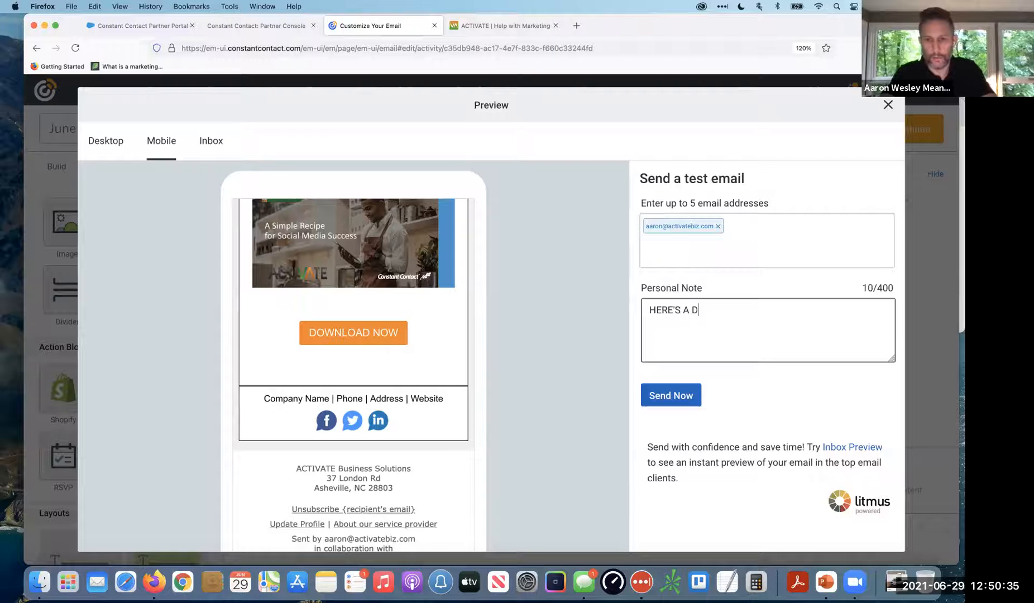
{"action": "type", "text": "RAFT, WHAT DO YO"}
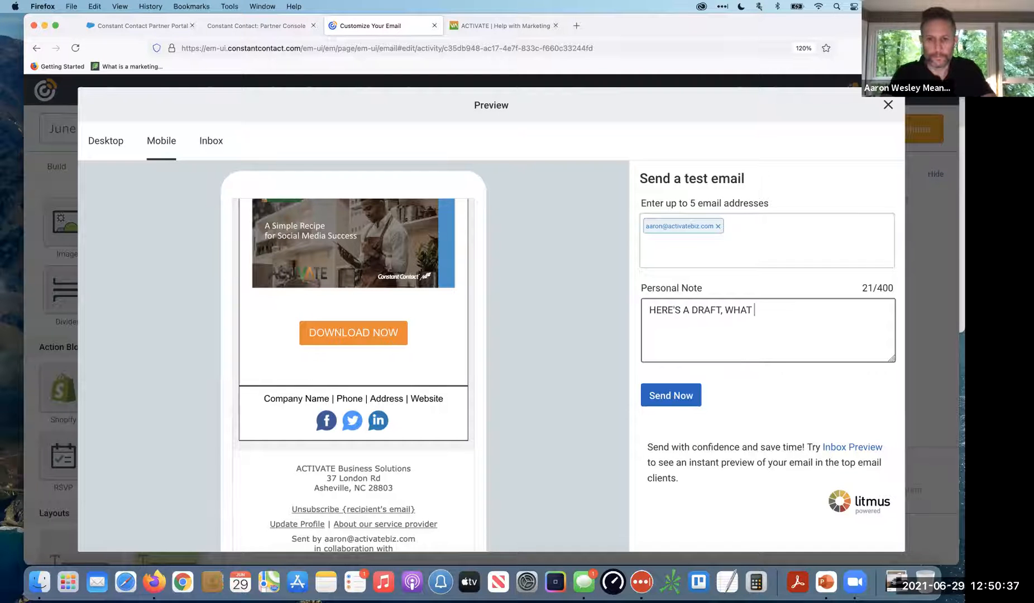
{"action": "key", "text": "BackSpace"}
{"action": "key", "text": "BackSpace"}
{"action": "type", "text": "YOU THINK?"}
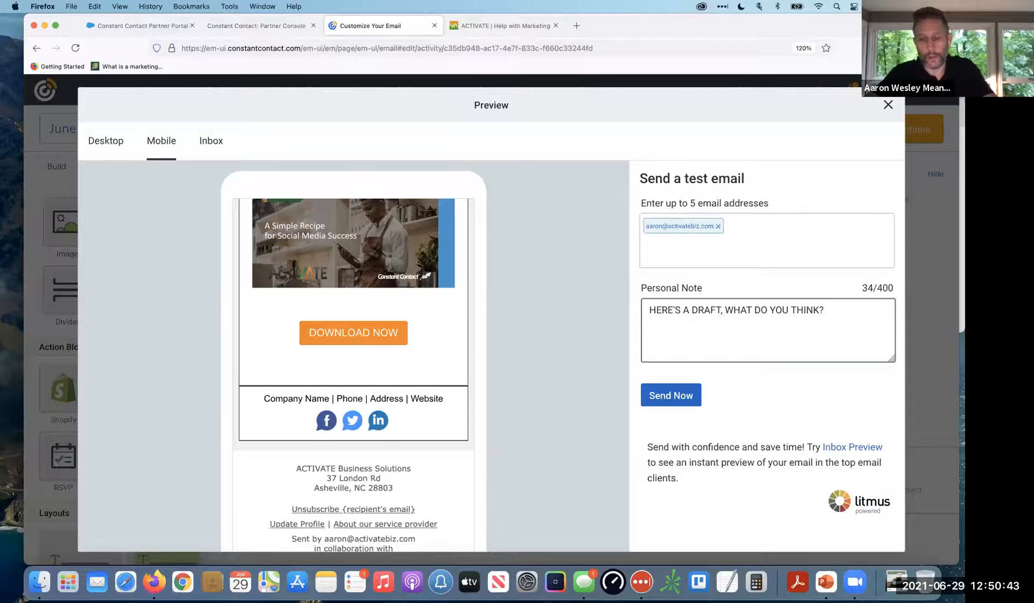
{"action": "left_click", "coordinate": [889, 106]}
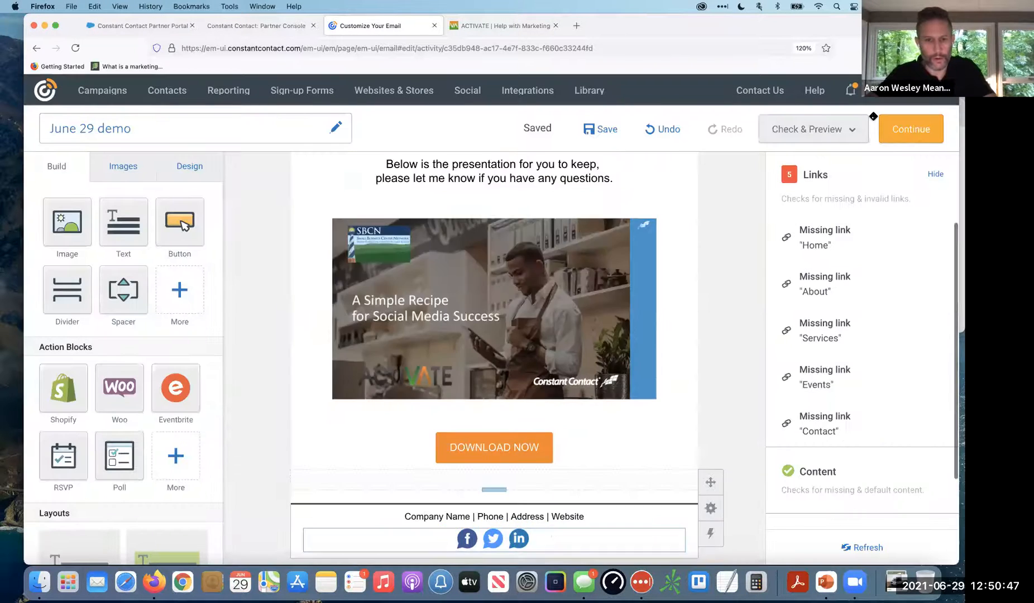
Continue to the email's recipient and scheduling page and look over its settings.
{"action": "left_click", "coordinate": [894, 134]}
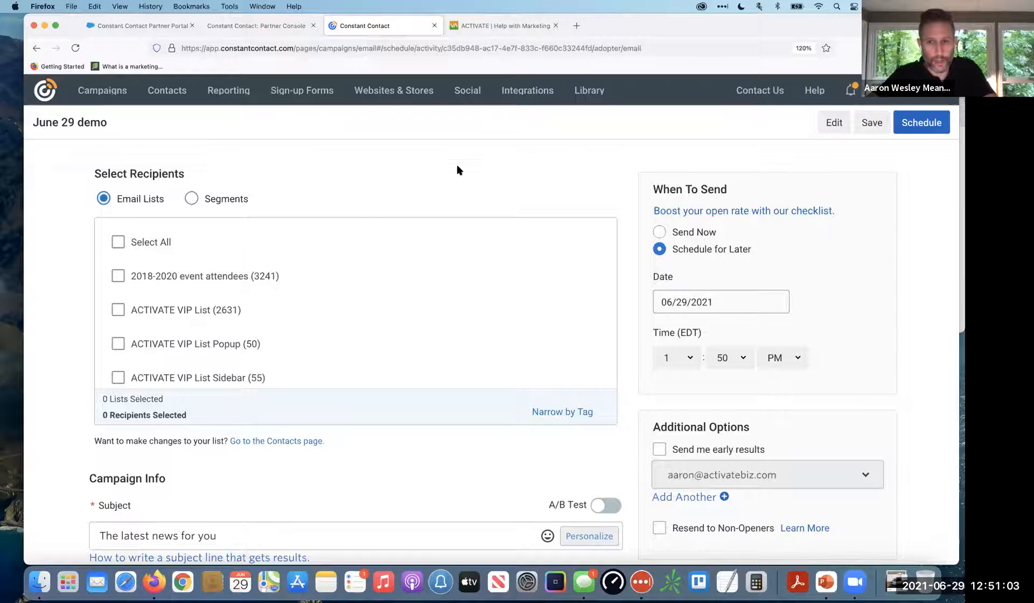
{"action": "scroll", "coordinate": [130, 241], "scroll_direction": "down", "scroll_amount": 3}
{"action": "scroll", "coordinate": [114, 248], "scroll_direction": "up", "scroll_amount": 3}
Try selecting all recipient lists, try 2018-2020 event attendees and ACTIVATE VIP List, and deselect them again.
{"action": "left_click", "coordinate": [116, 243]}
{"action": "left_click", "coordinate": [116, 243]}
{"action": "left_click", "coordinate": [118, 277]}
{"action": "left_click", "coordinate": [118, 311]}
{"action": "left_click", "coordinate": [118, 277]}
{"action": "left_click", "coordinate": [118, 310]}
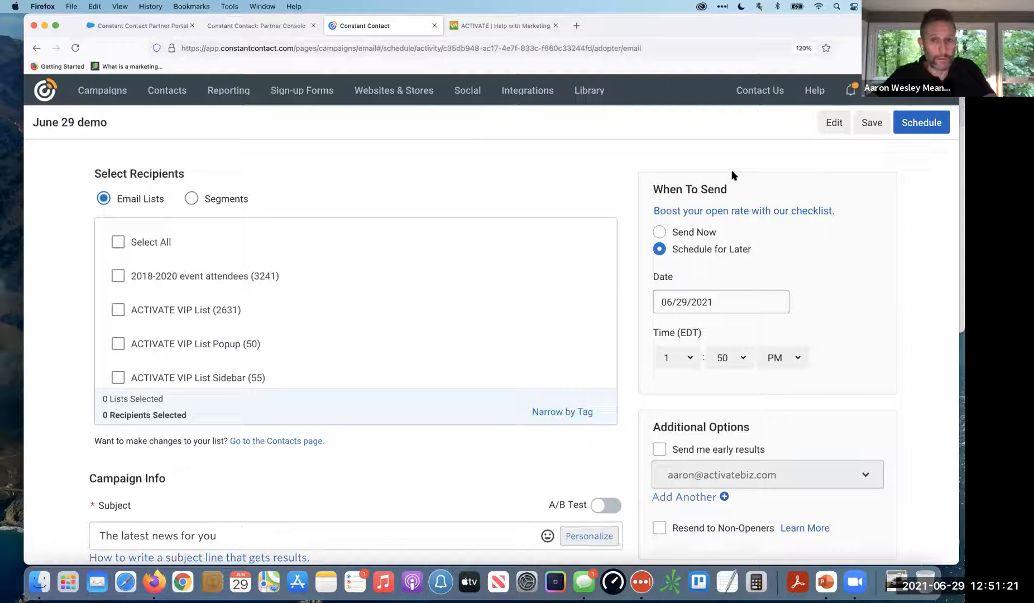
Try the Send Now option, switch back to Schedule for Later, and review the campaign info and additional options.
{"action": "left_click", "coordinate": [660, 232]}
{"action": "left_click", "coordinate": [661, 249]}
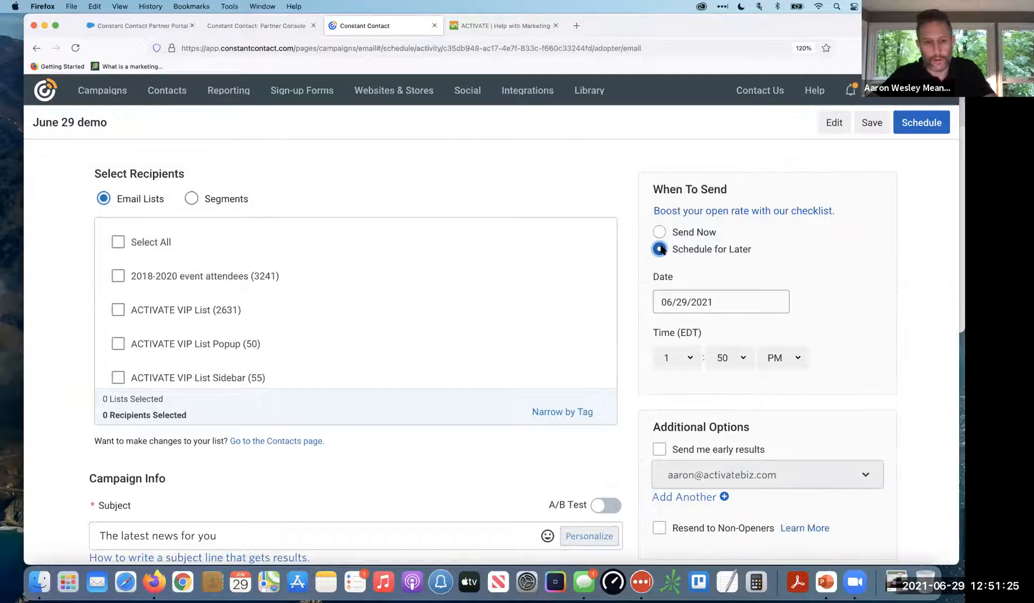
{"action": "scroll", "coordinate": [570, 296], "scroll_direction": "down", "scroll_amount": 3}
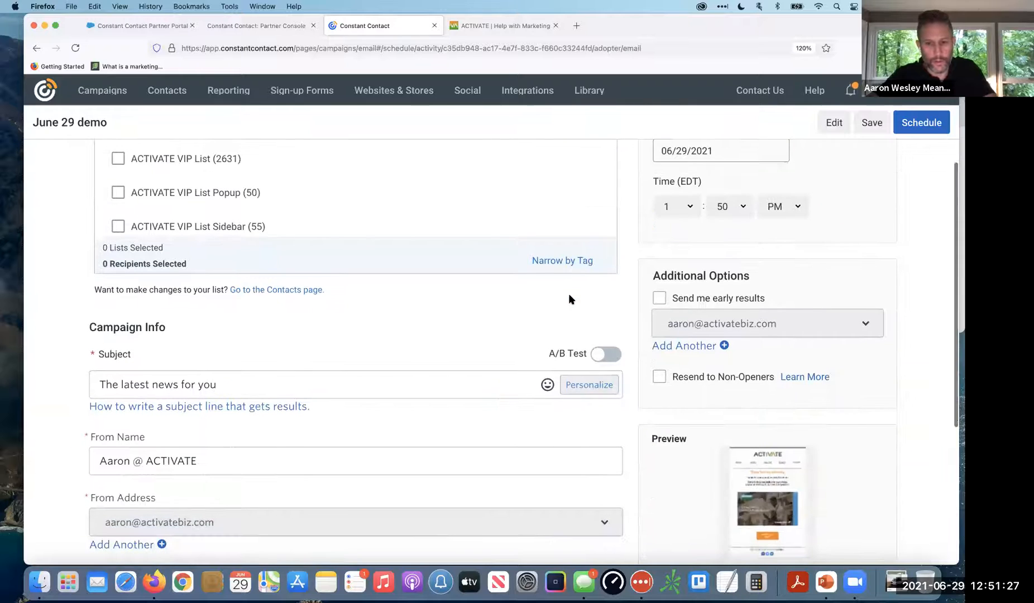
{"action": "scroll", "coordinate": [569, 296], "scroll_direction": "down", "scroll_amount": 2}
{"action": "scroll", "coordinate": [570, 296], "scroll_direction": "up", "scroll_amount": 2}
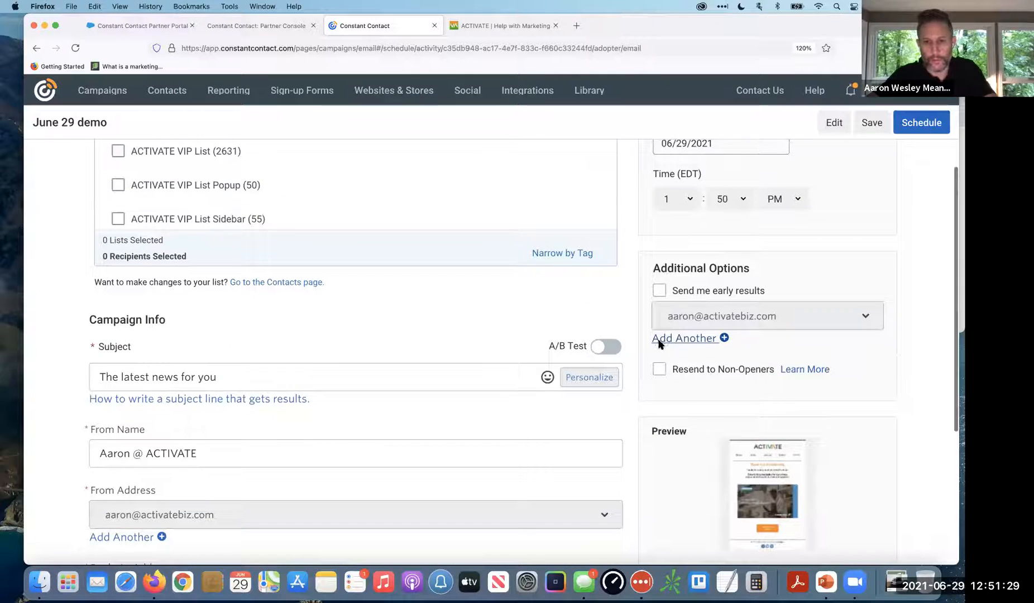
Review the Resend to Non-Openers date and reminder subject line, and cancel without enabling the resend.
{"action": "left_click", "coordinate": [658, 370]}
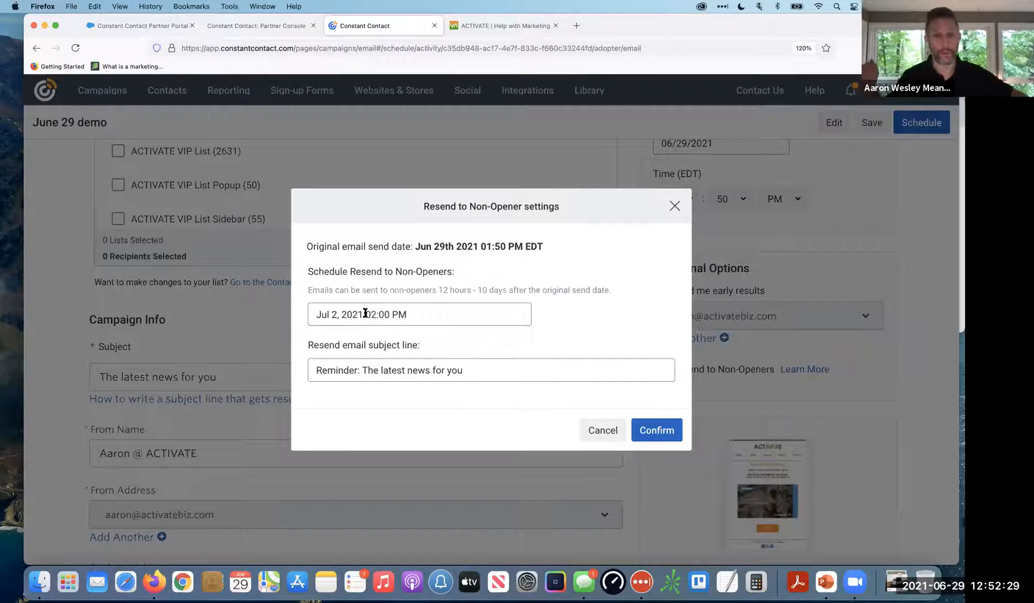
{"action": "triple_click", "coordinate": [335, 367]}
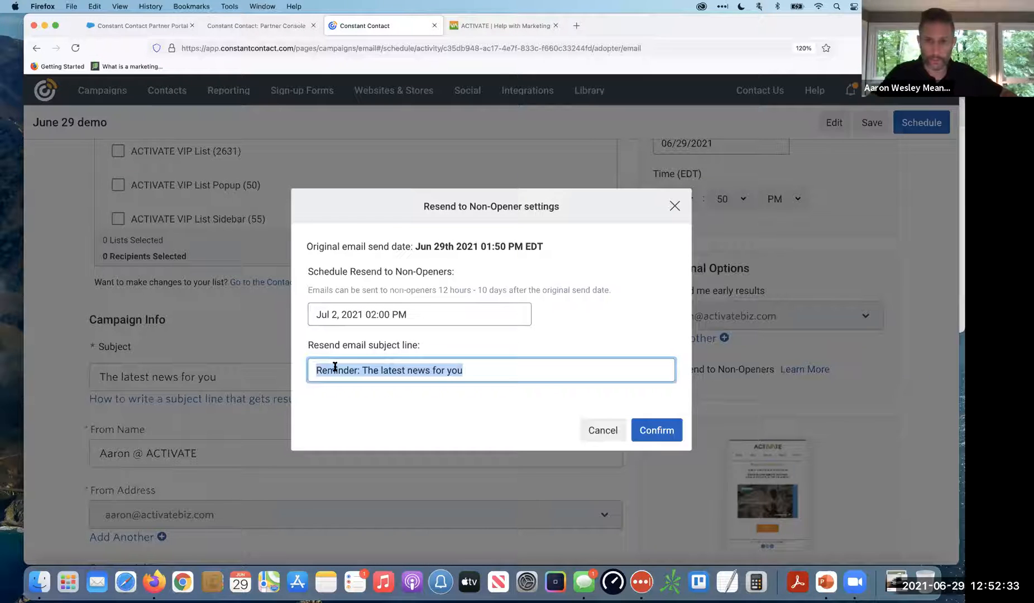
{"action": "left_click", "coordinate": [608, 427]}
{"action": "left_click", "coordinate": [656, 368]}
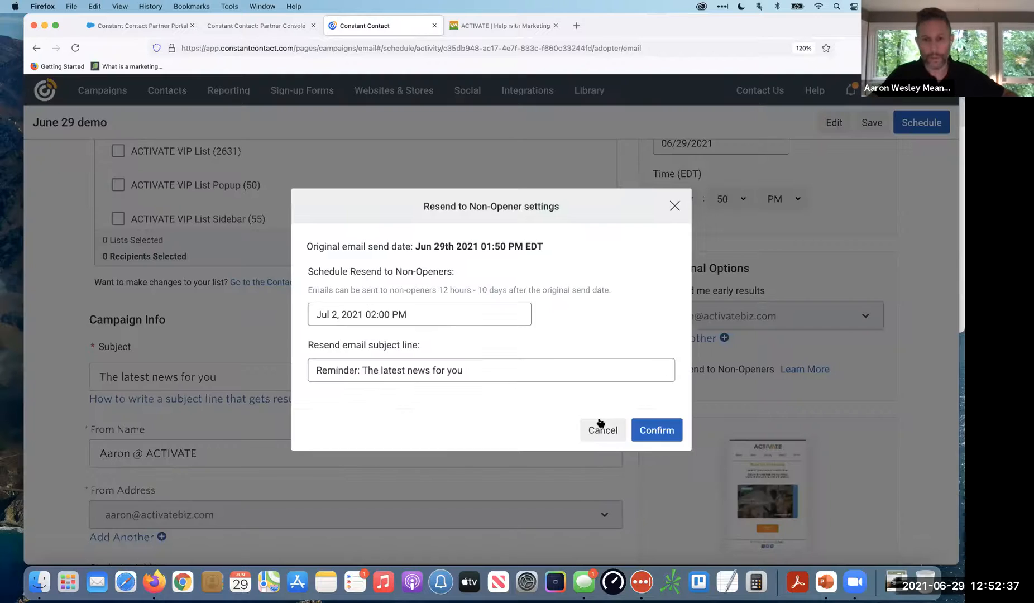
{"action": "left_click", "coordinate": [599, 425]}
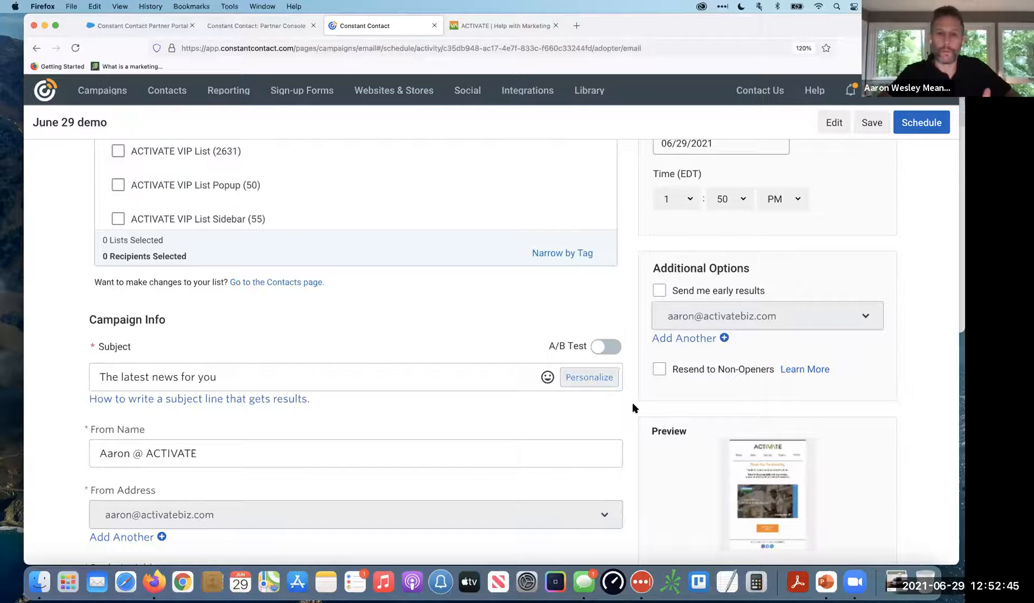
Leave the scheduling page for the campaigns list and check the available actions for the "Chalky: Webinar Recordings" email.
{"action": "scroll", "coordinate": [570, 366], "scroll_direction": "down", "scroll_amount": 3}
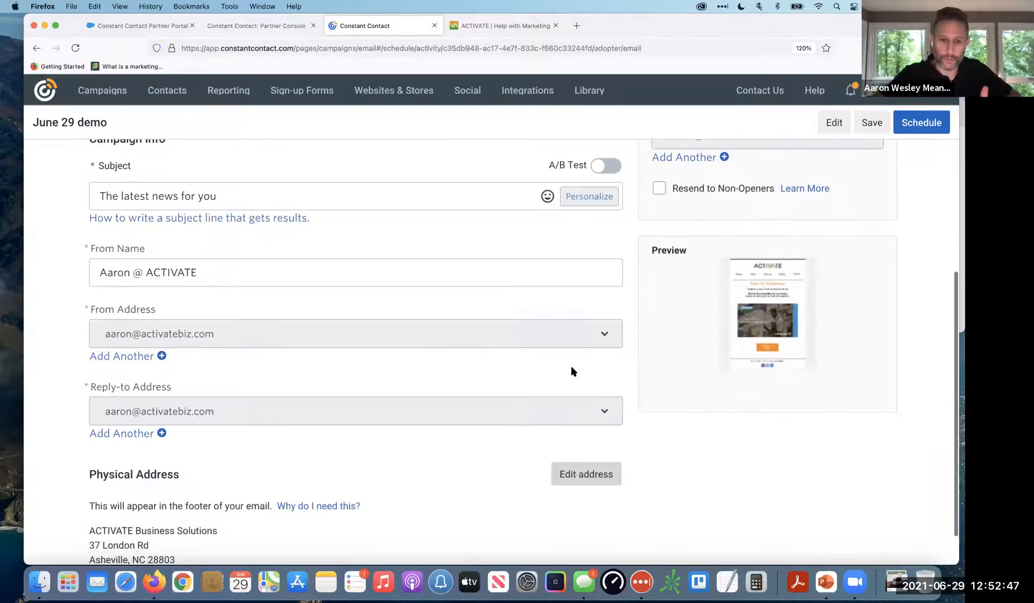
{"action": "scroll", "coordinate": [570, 365], "scroll_direction": "up", "scroll_amount": 6}
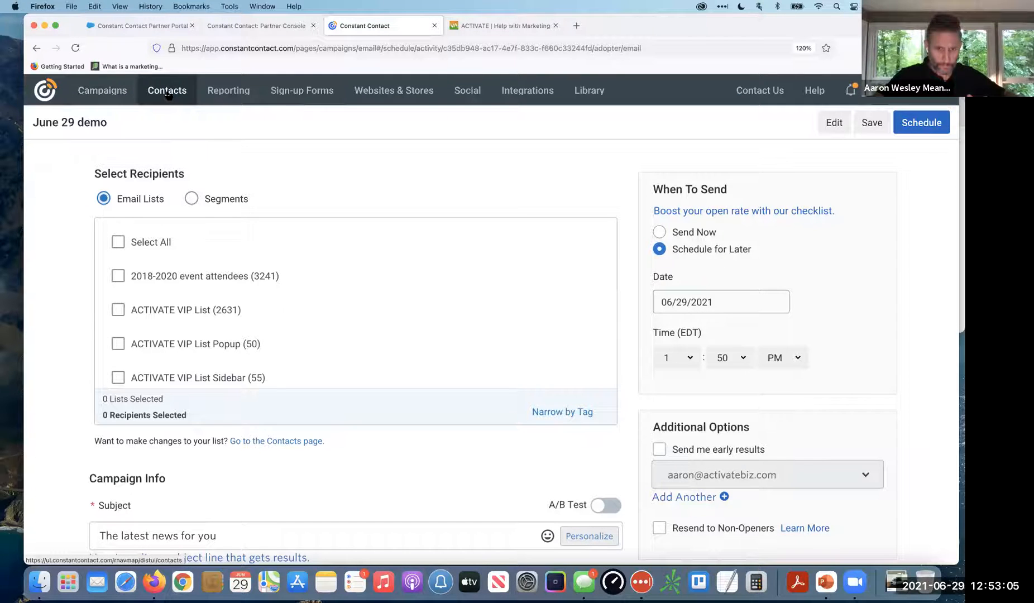
{"action": "left_click", "coordinate": [113, 92]}
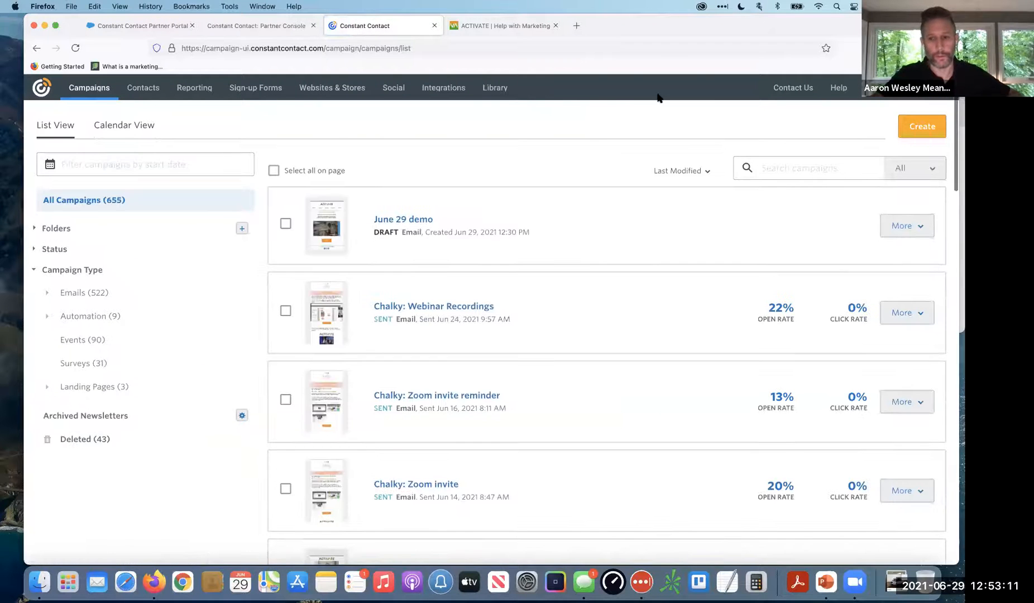
{"action": "left_click", "coordinate": [900, 306]}
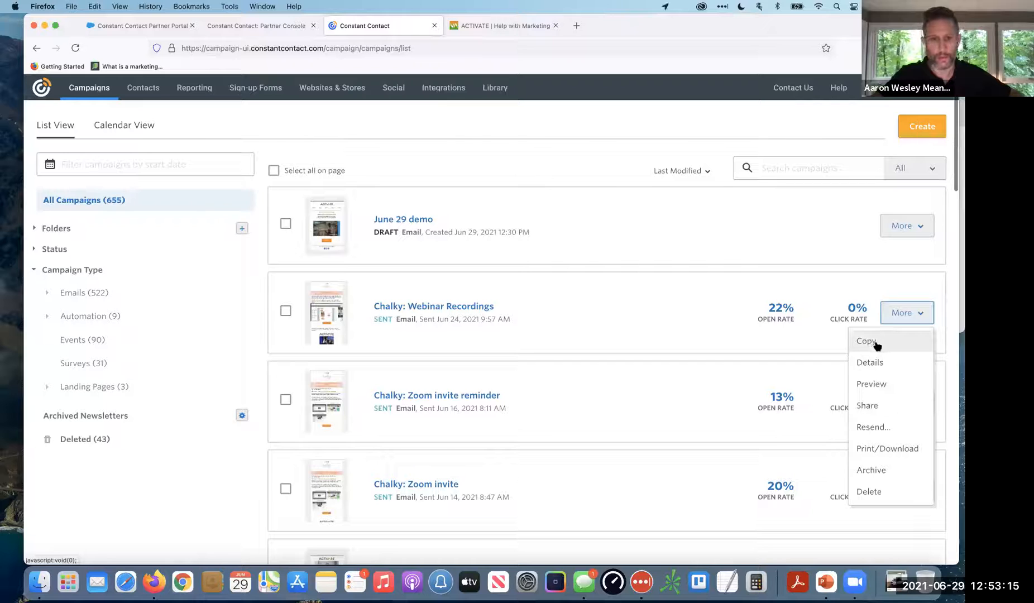
{"action": "left_click", "coordinate": [147, 116]}
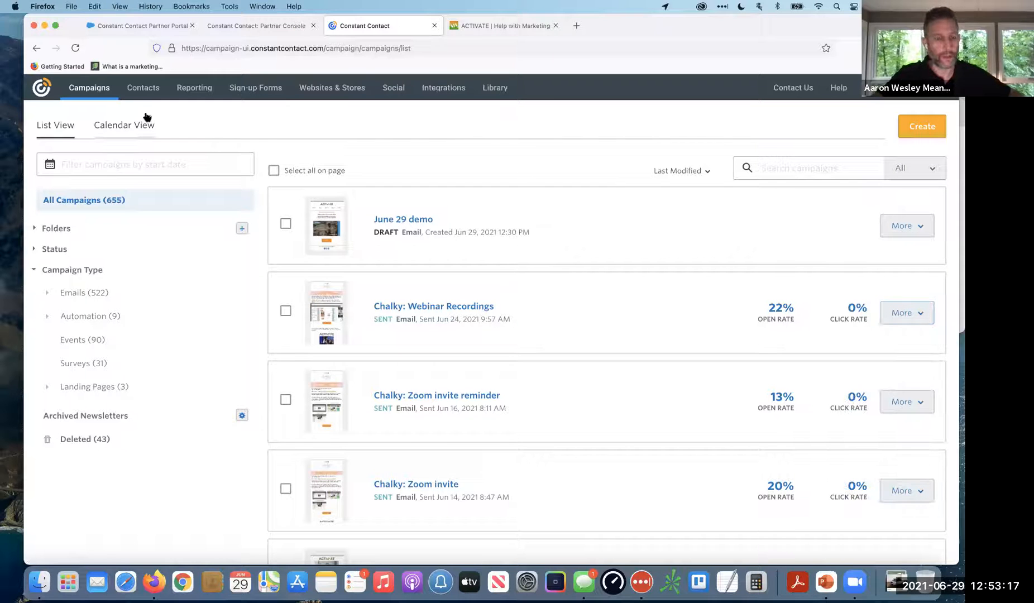
Go to the account's contact lists and look through all of them, with their contact counts and creation dates.
{"action": "left_click", "coordinate": [144, 87]}
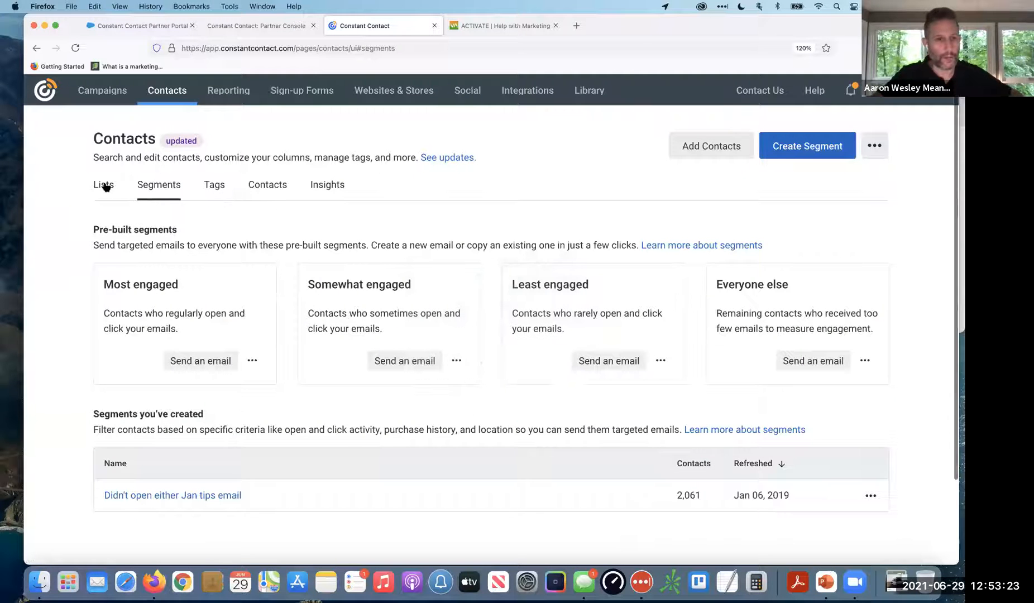
{"action": "left_click", "coordinate": [105, 186]}
{"action": "scroll", "coordinate": [288, 360], "scroll_direction": "down", "scroll_amount": 8}
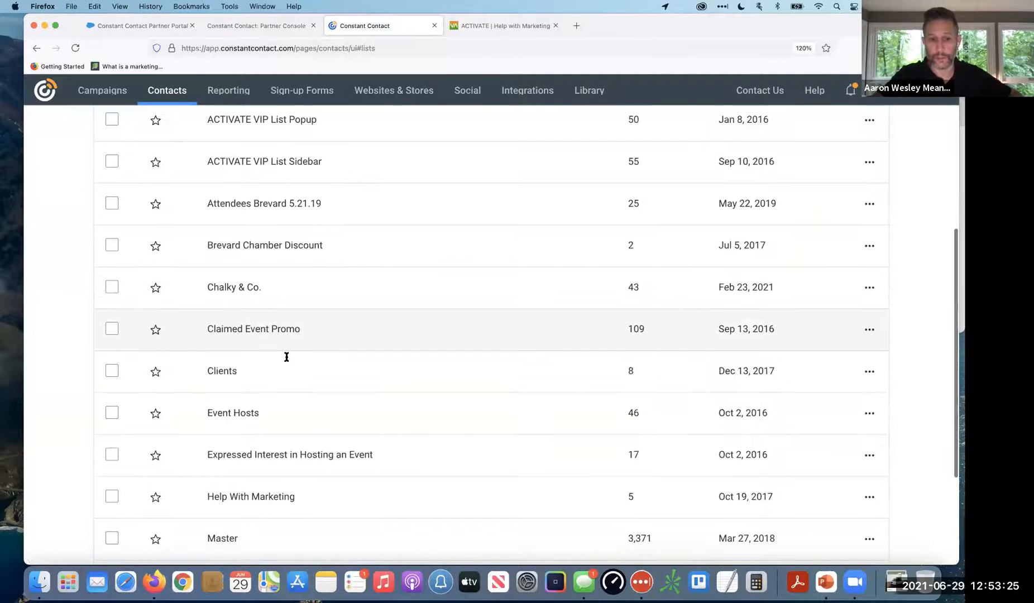
{"action": "scroll", "coordinate": [287, 360], "scroll_direction": "up", "scroll_amount": 8}
{"action": "scroll", "coordinate": [288, 360], "scroll_direction": "up", "scroll_amount": 1}
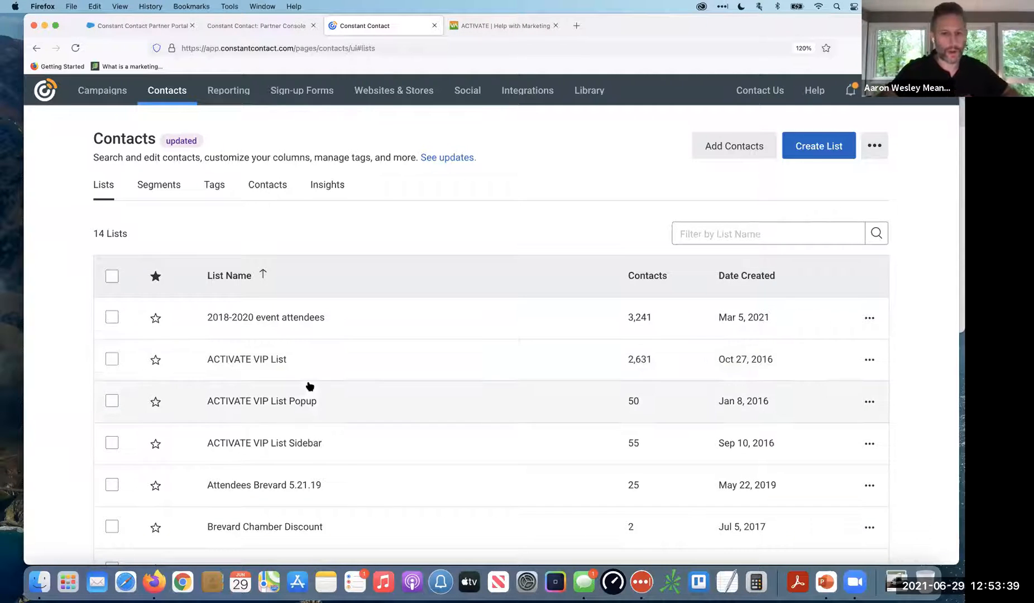
{"action": "scroll", "coordinate": [308, 385], "scroll_direction": "down", "scroll_amount": 3}
{"action": "scroll", "coordinate": [310, 385], "scroll_direction": "down", "scroll_amount": 7}
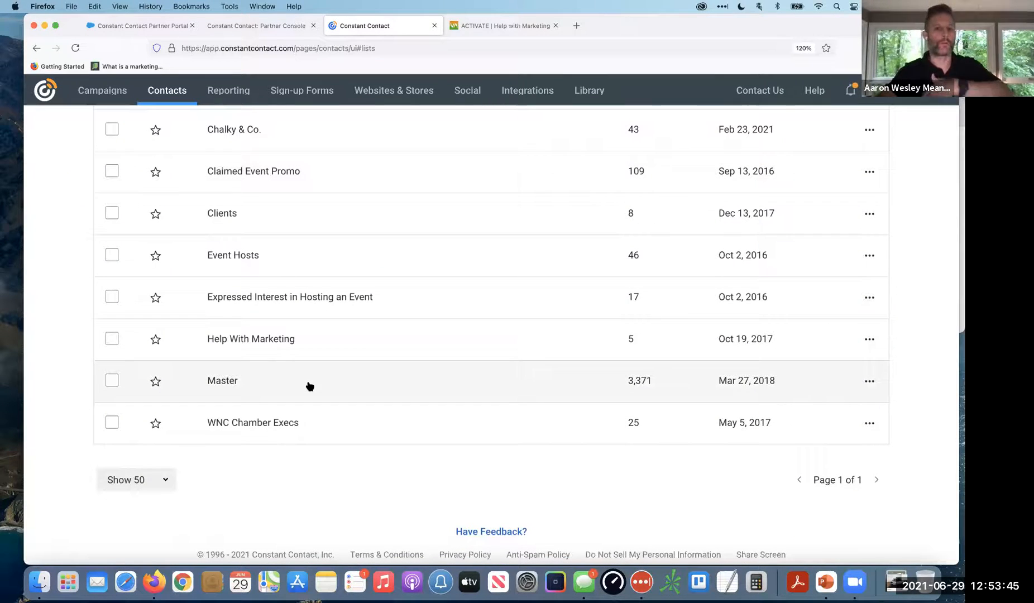
{"action": "scroll", "coordinate": [310, 386], "scroll_direction": "down", "scroll_amount": 1}
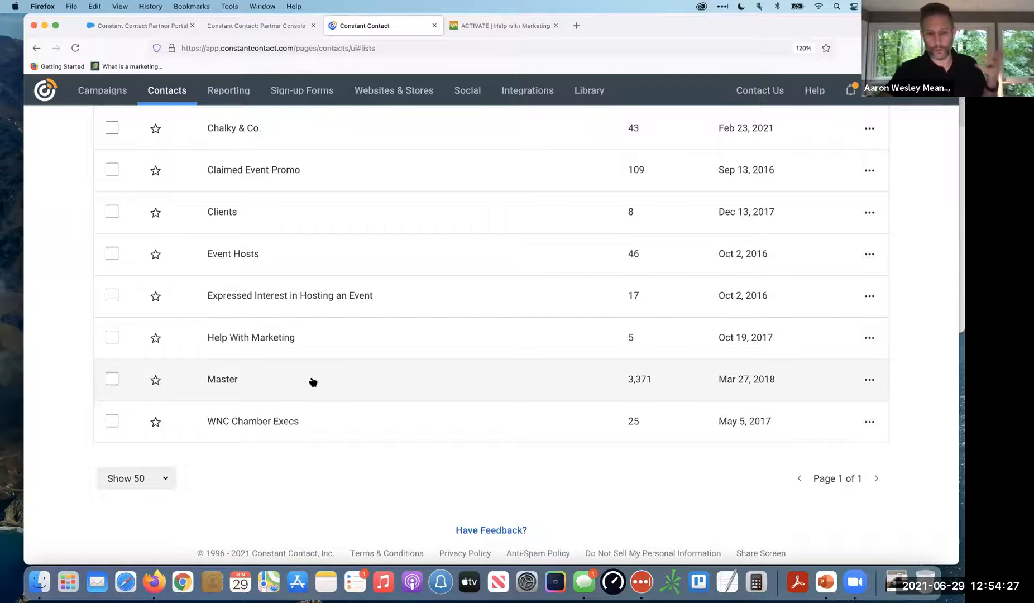
{"action": "scroll", "coordinate": [335, 337], "scroll_direction": "up", "scroll_amount": 5}
{"action": "scroll", "coordinate": [335, 337], "scroll_direction": "up", "scroll_amount": 5}
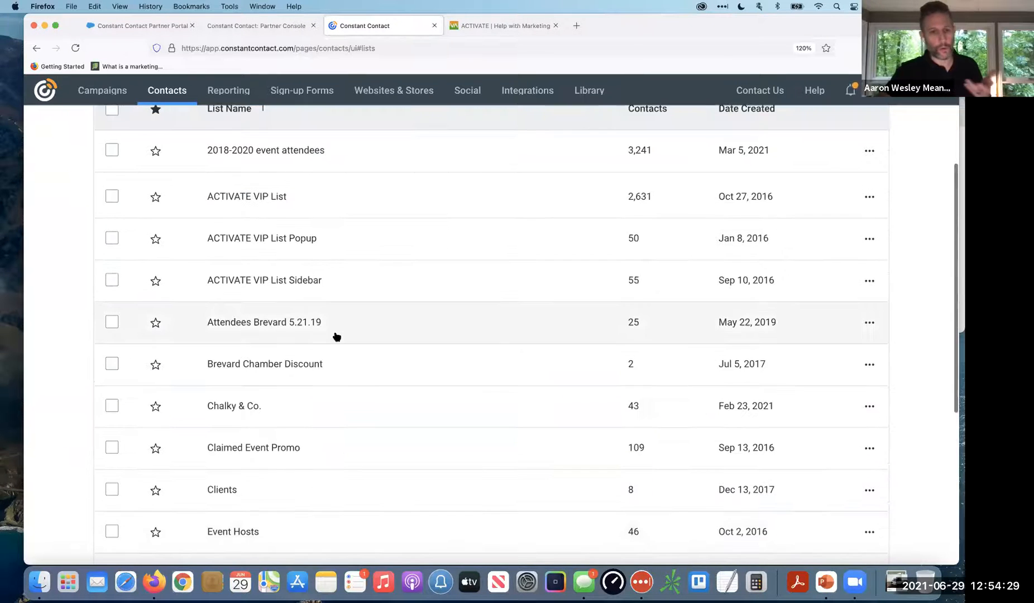
{"action": "scroll", "coordinate": [336, 337], "scroll_direction": "down", "scroll_amount": 2}
{"action": "scroll", "coordinate": [337, 337], "scroll_direction": "down", "scroll_amount": 1}
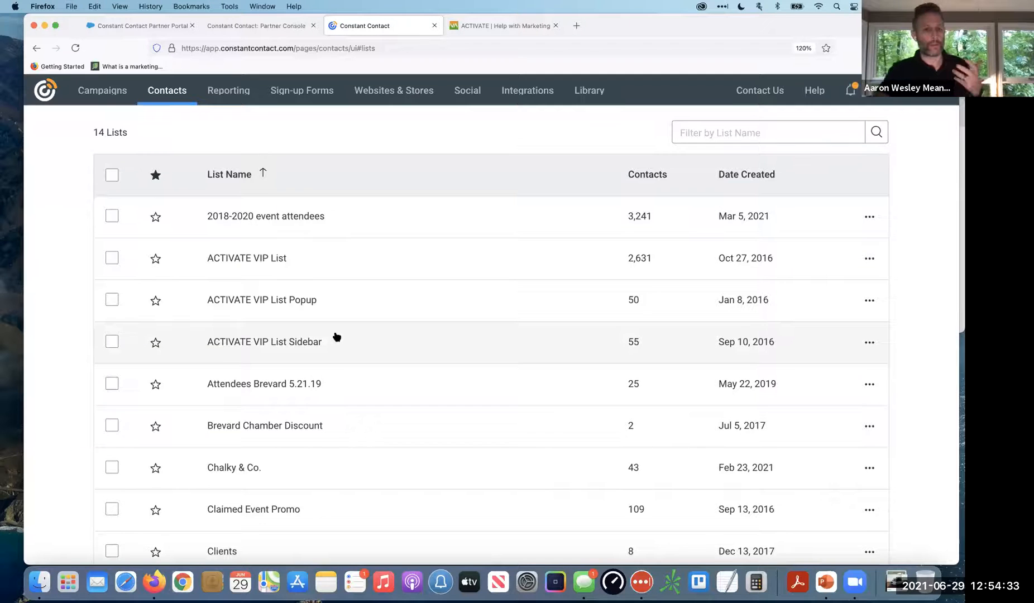
{"action": "scroll", "coordinate": [337, 337], "scroll_direction": "up", "scroll_amount": 4}
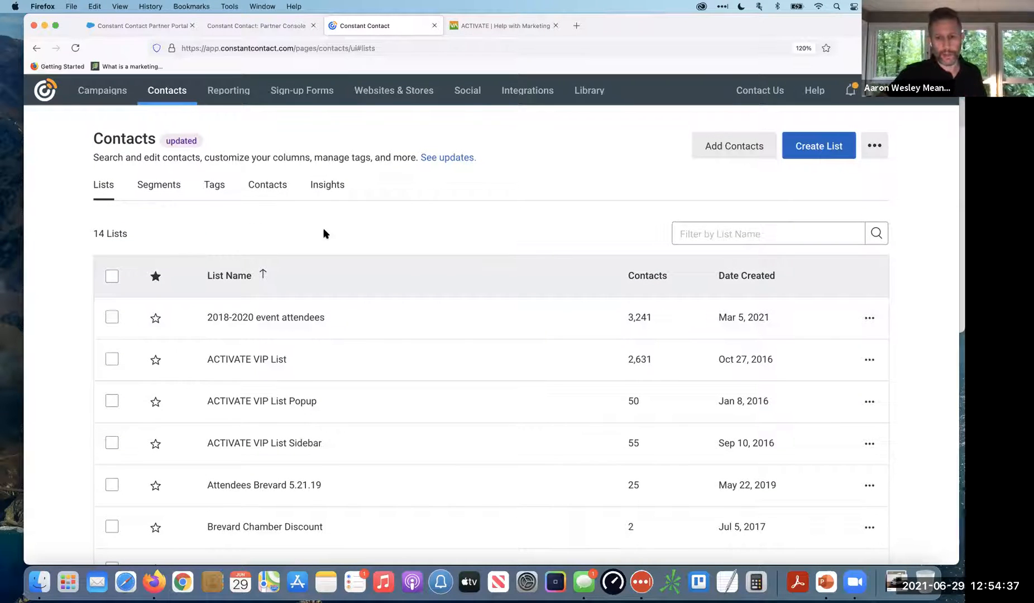
{"action": "scroll", "coordinate": [324, 232], "scroll_direction": "down", "scroll_amount": 3}
{"action": "scroll", "coordinate": [293, 215], "scroll_direction": "up", "scroll_amount": 4}
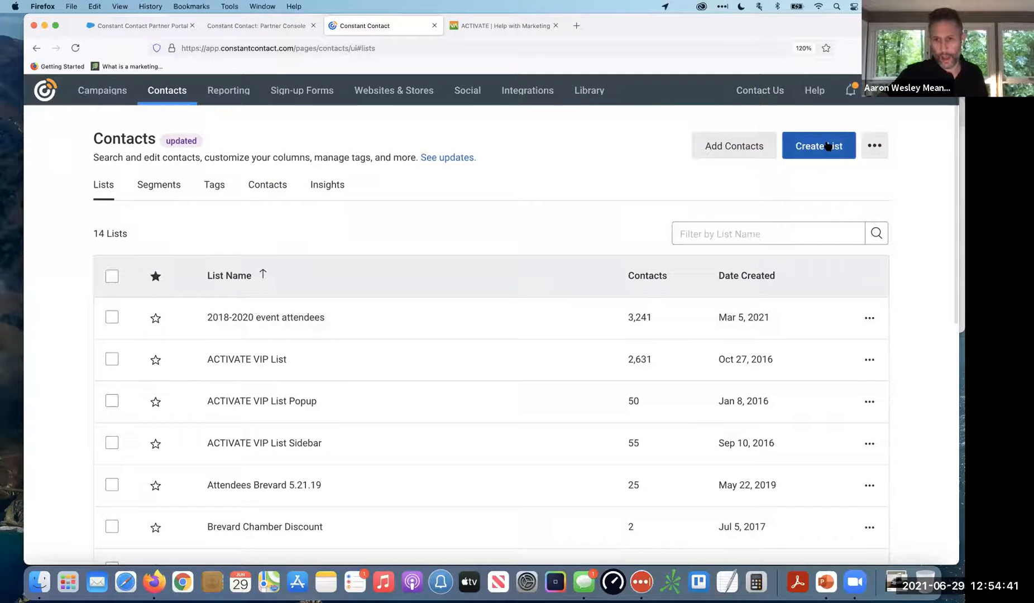
Look at the type-or-paste way of adding contacts, including the Paste names & emails form, and return to the contacts overview.
{"action": "left_click", "coordinate": [739, 143]}
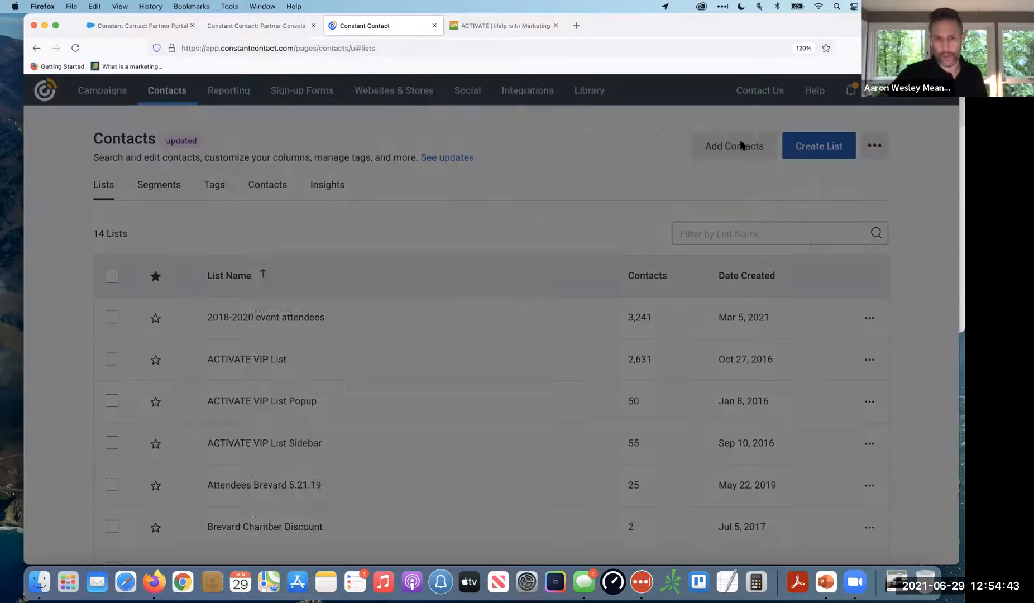
{"action": "left_click", "coordinate": [394, 226]}
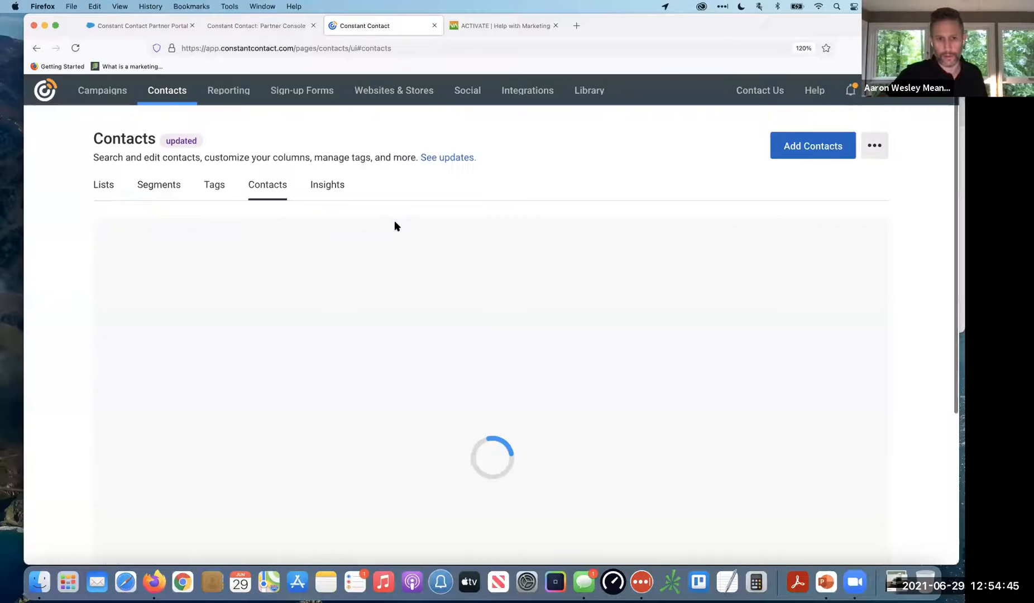
{"action": "left_click", "coordinate": [603, 258]}
{"action": "left_click", "coordinate": [825, 151]}
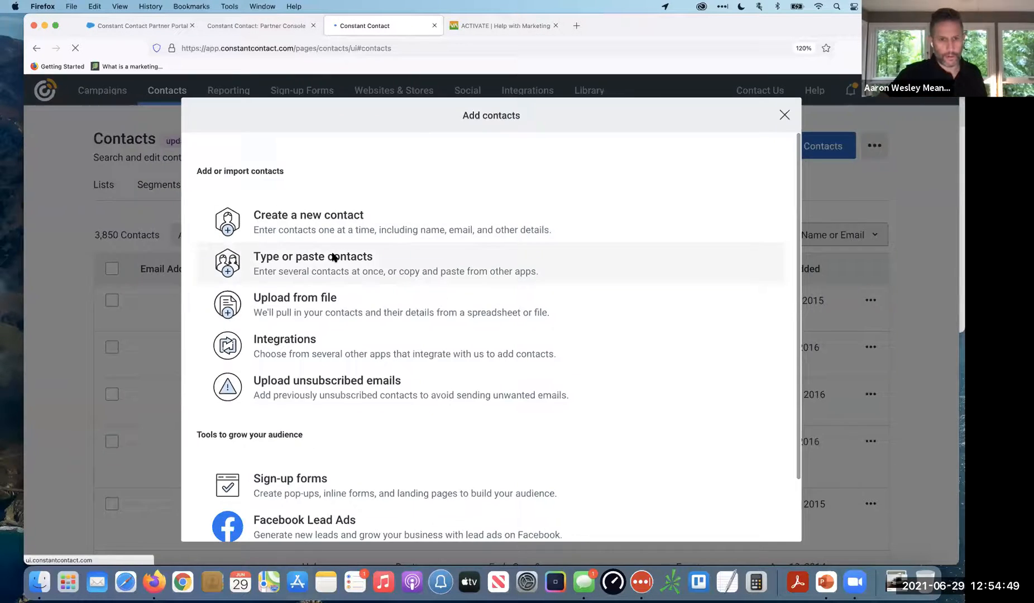
{"action": "left_click", "coordinate": [331, 254]}
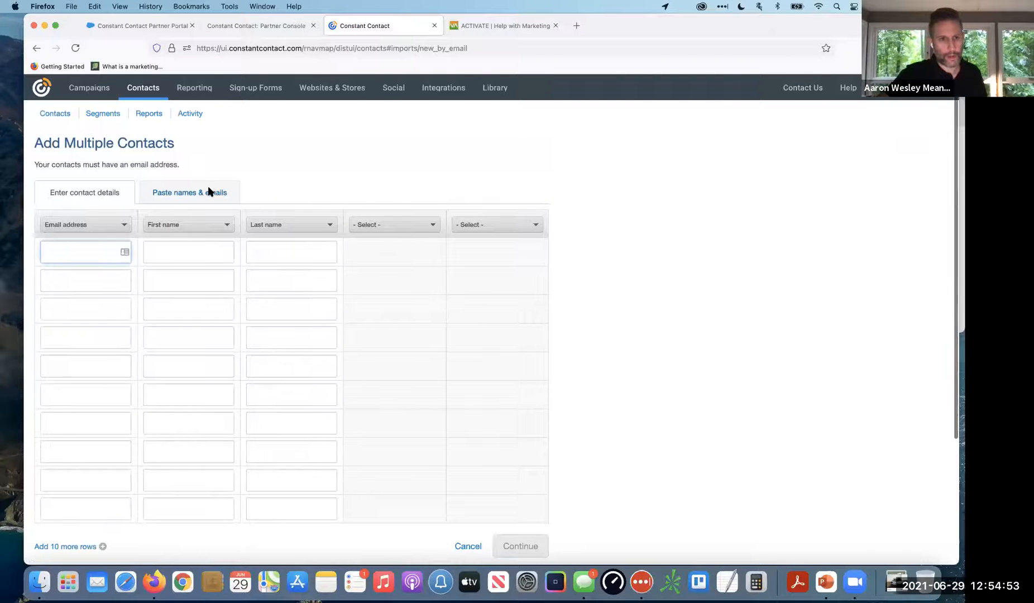
{"action": "left_click", "coordinate": [212, 192]}
{"action": "left_click", "coordinate": [104, 258]}
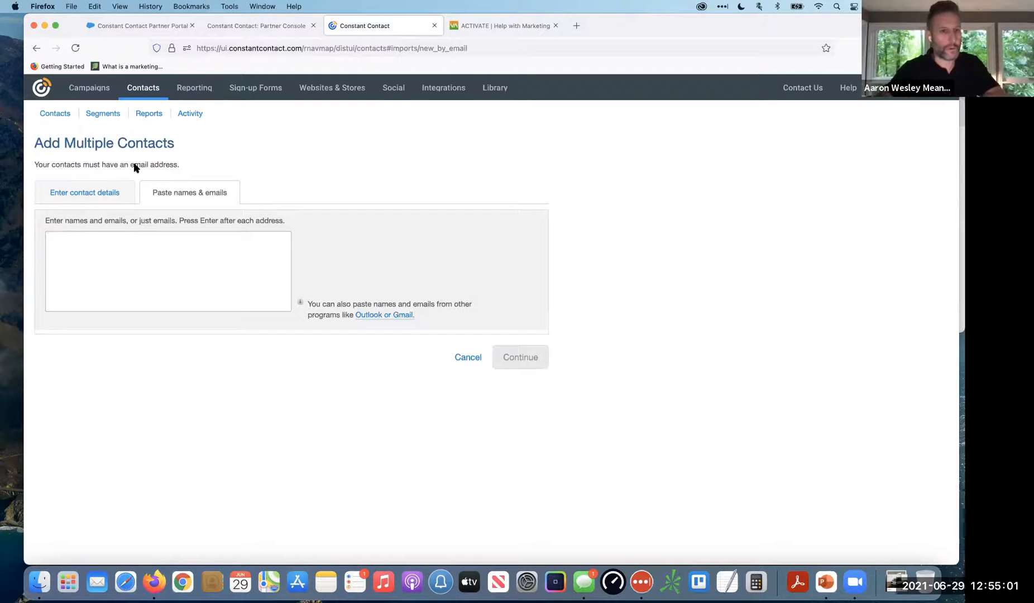
{"action": "key", "text": "super+v"}
{"action": "key", "text": "super+Left"}
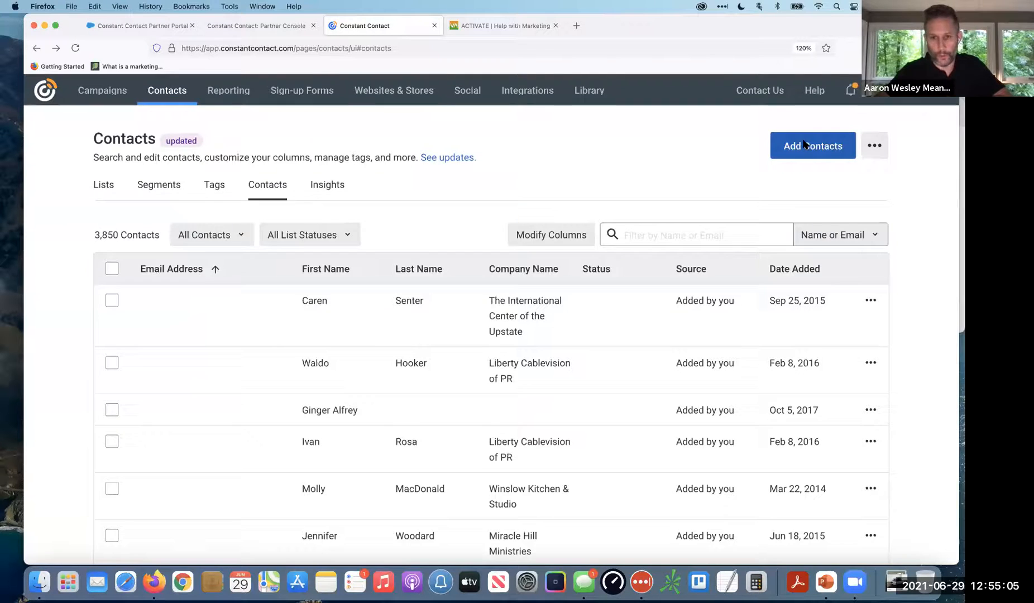
Start adding contacts from a file and upload the spreadsheet Small_Account_Mastery_Trade_Spreadsheet_-_Input-3.csv.
{"action": "left_click", "coordinate": [805, 145]}
{"action": "left_click", "coordinate": [319, 311]}
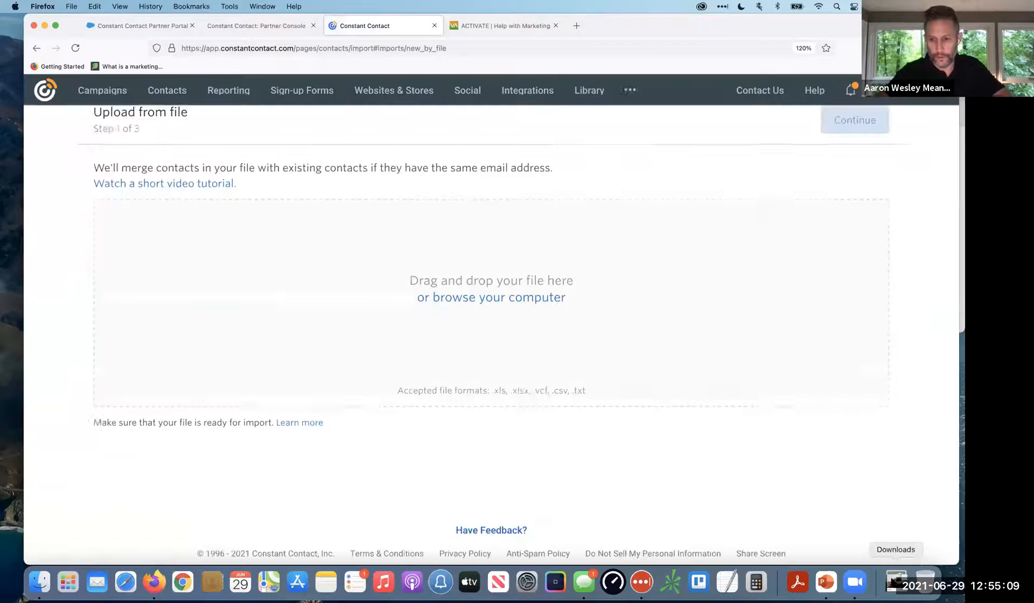
{"action": "left_click", "coordinate": [895, 582]}
{"action": "left_click_drag", "start_coordinate": [581, 170], "coordinate": [444, 309]}
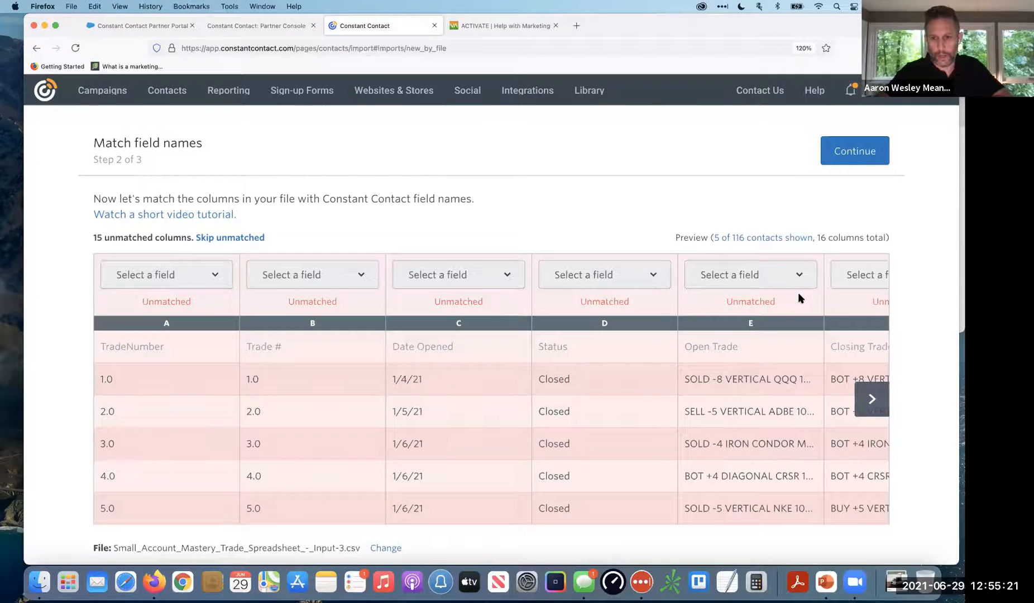
Match column A of the uploaded file to First name and column B to Last name.
{"action": "left_click", "coordinate": [231, 274]}
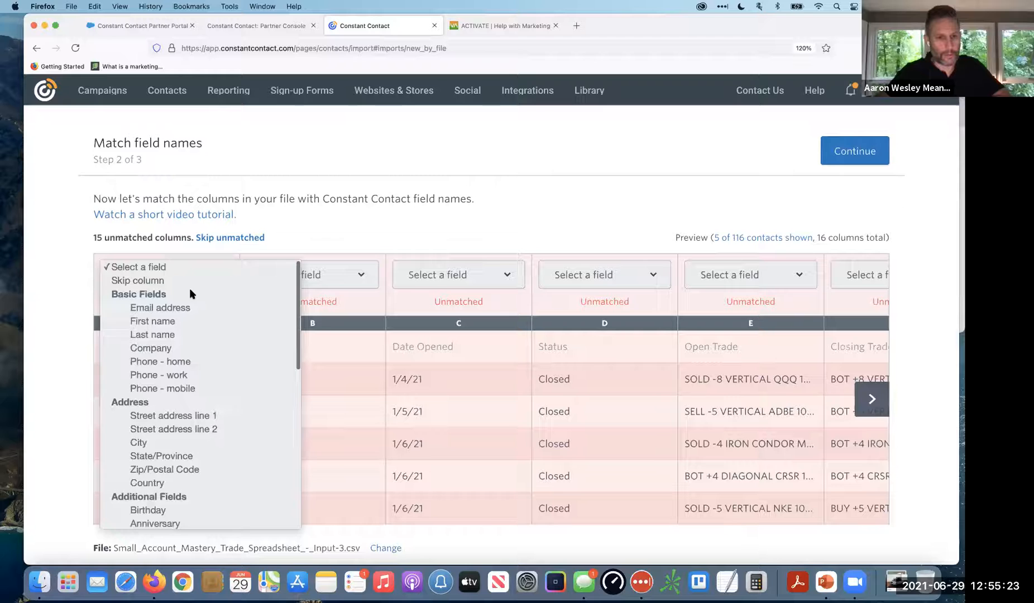
{"action": "left_click", "coordinate": [178, 321]}
{"action": "left_click", "coordinate": [295, 277]}
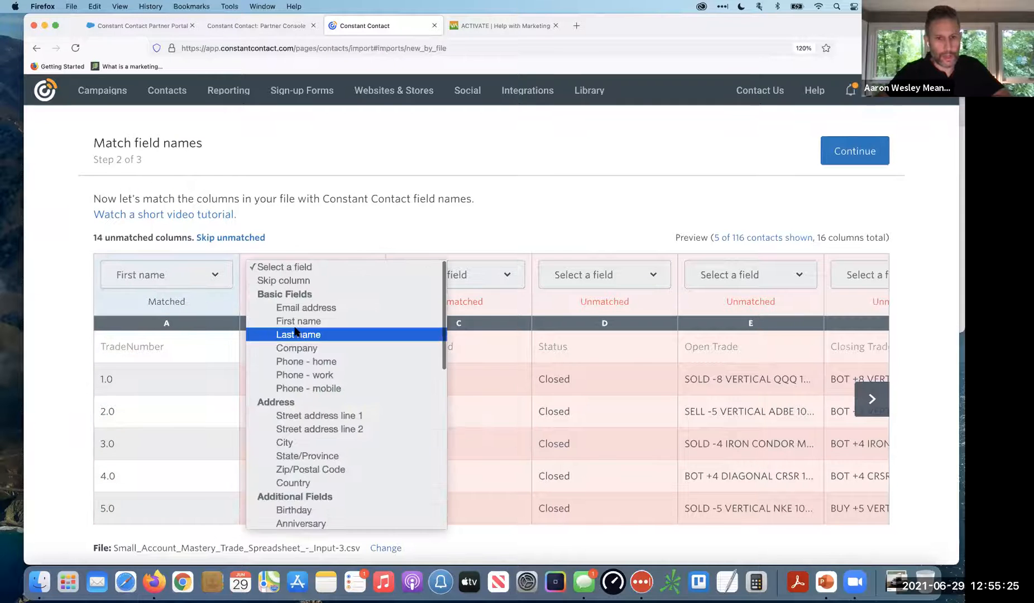
{"action": "left_click", "coordinate": [288, 333]}
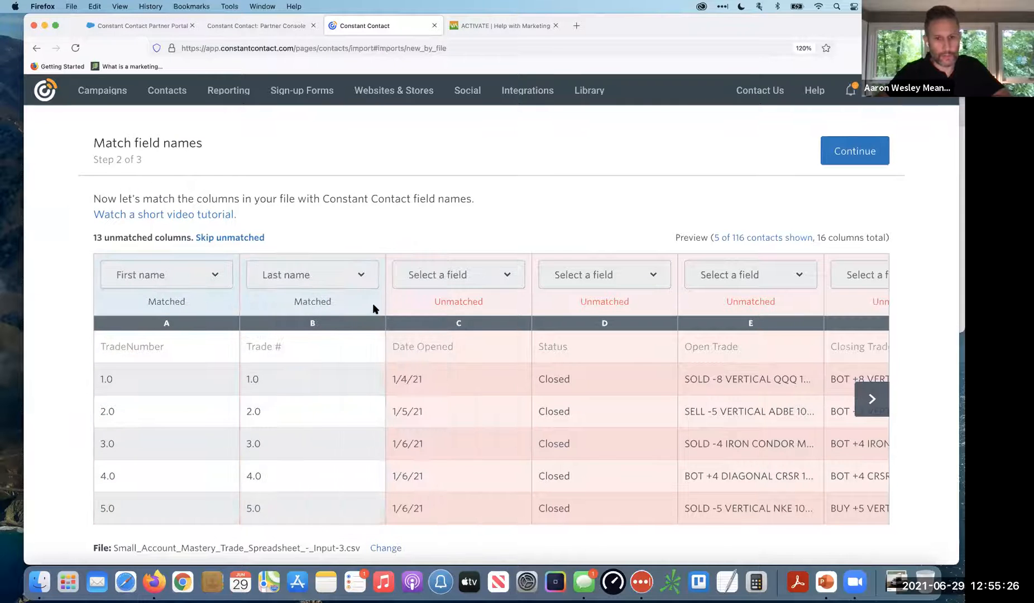
Look through the remaining columns of the uploaded file, and abandon the import to return to the contacts overview.
{"action": "left_click", "coordinate": [873, 399]}
{"action": "left_click", "coordinate": [873, 399]}
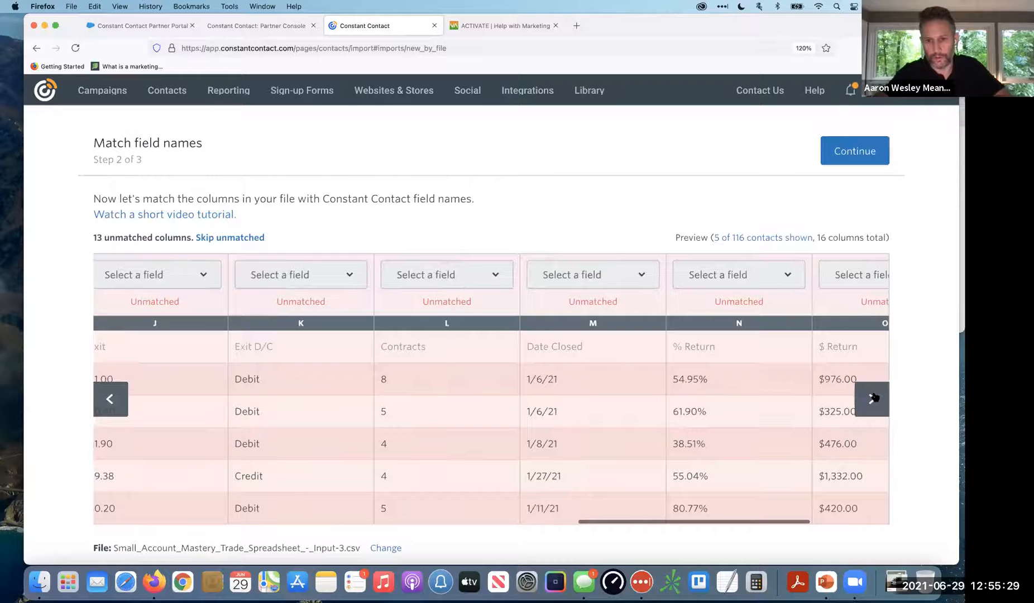
{"action": "left_click", "coordinate": [873, 398]}
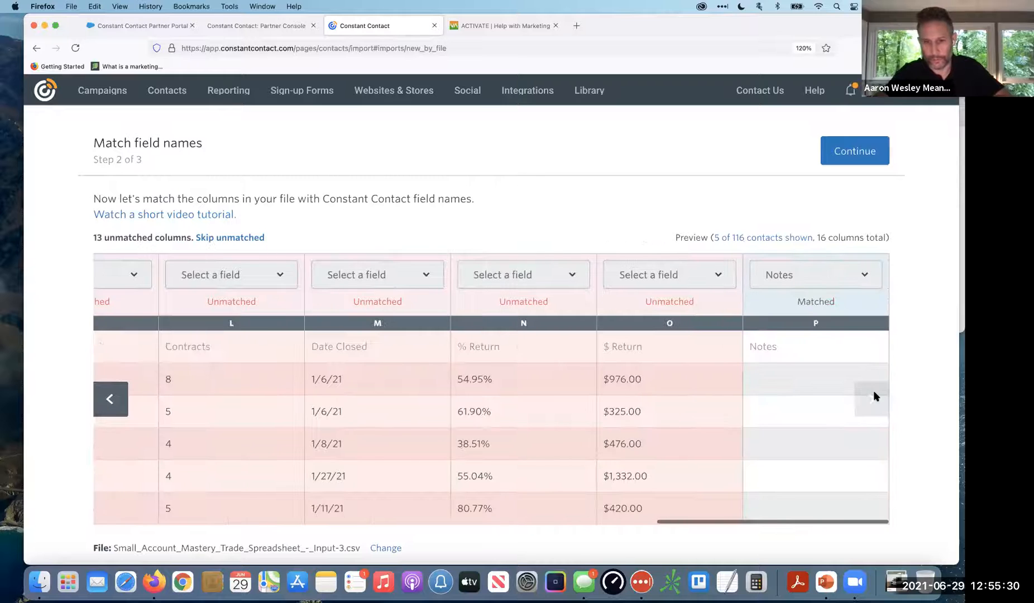
{"action": "left_click", "coordinate": [117, 396]}
{"action": "left_click", "coordinate": [117, 396]}
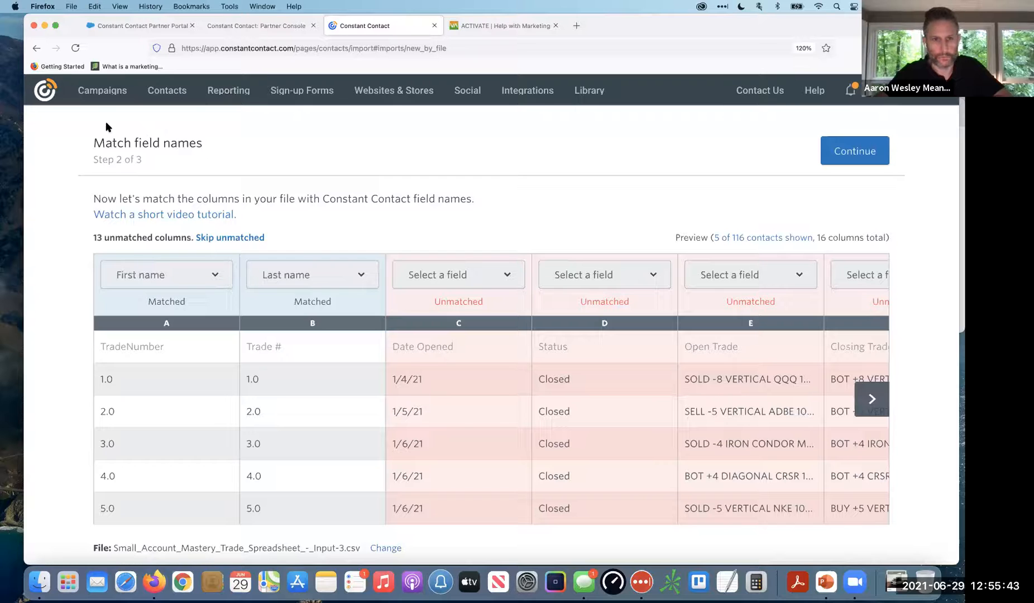
{"action": "scroll", "coordinate": [189, 141], "scroll_direction": "left", "scroll_amount": 1}
{"action": "scroll", "coordinate": [188, 140], "scroll_direction": "left", "scroll_amount": 5}
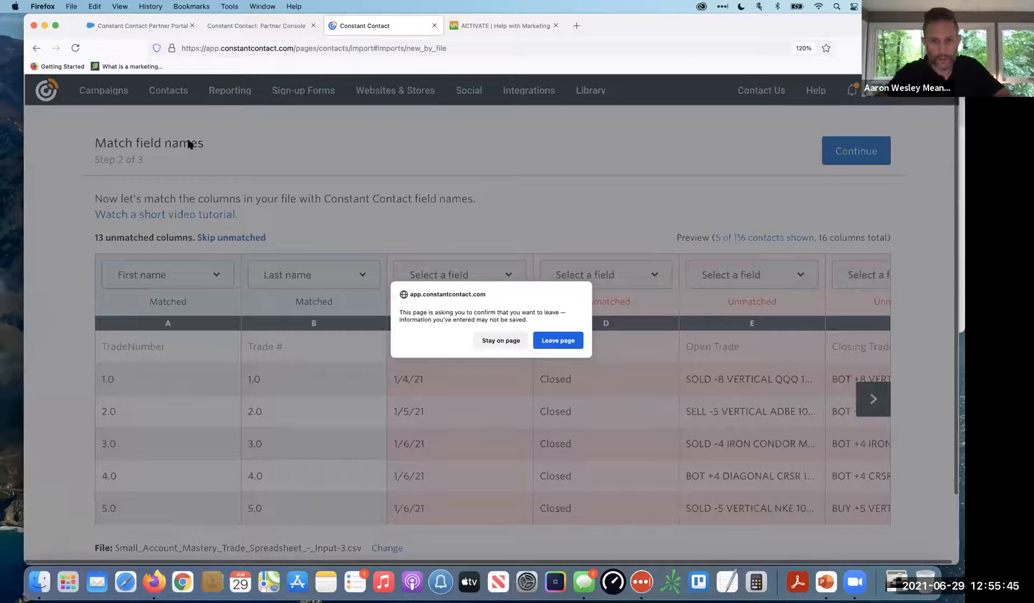
{"action": "left_click", "coordinate": [551, 347]}
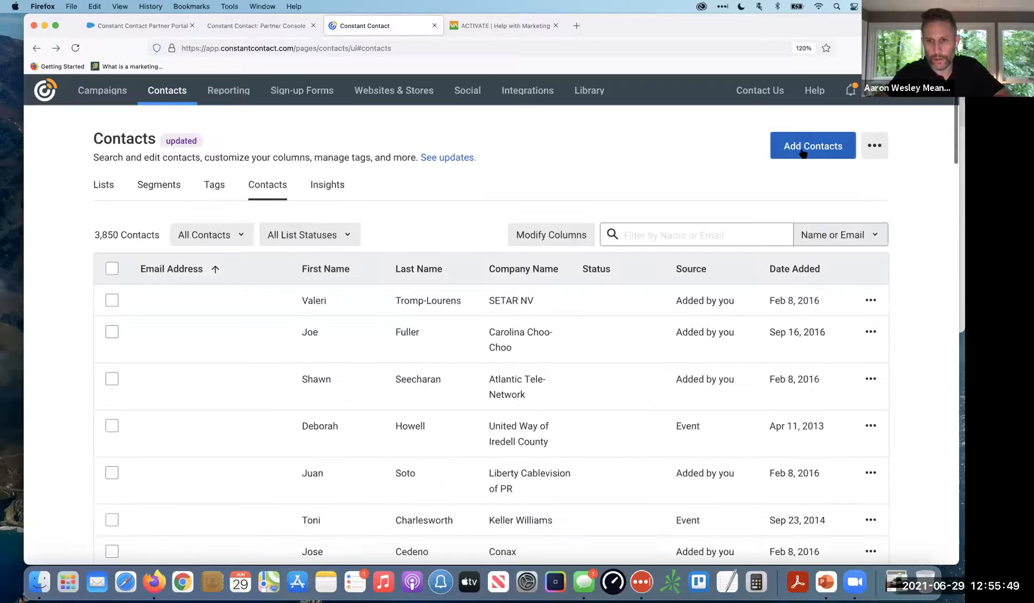
Look at the app integrations offered for adding contacts and at the remaining add-contact and audience-growth options.
{"action": "left_click", "coordinate": [806, 150]}
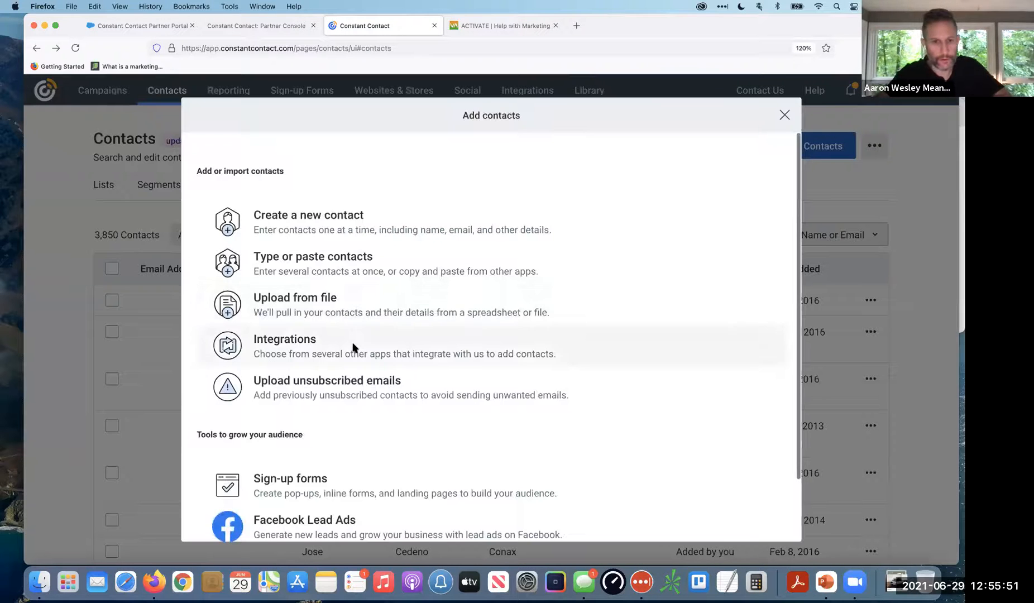
{"action": "left_click", "coordinate": [353, 350]}
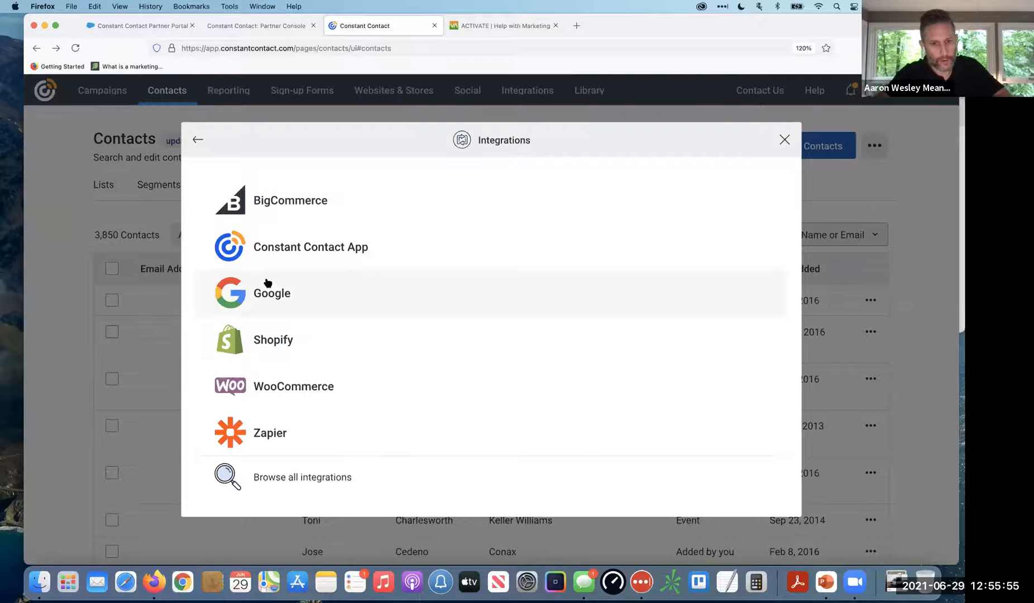
{"action": "left_click", "coordinate": [198, 140]}
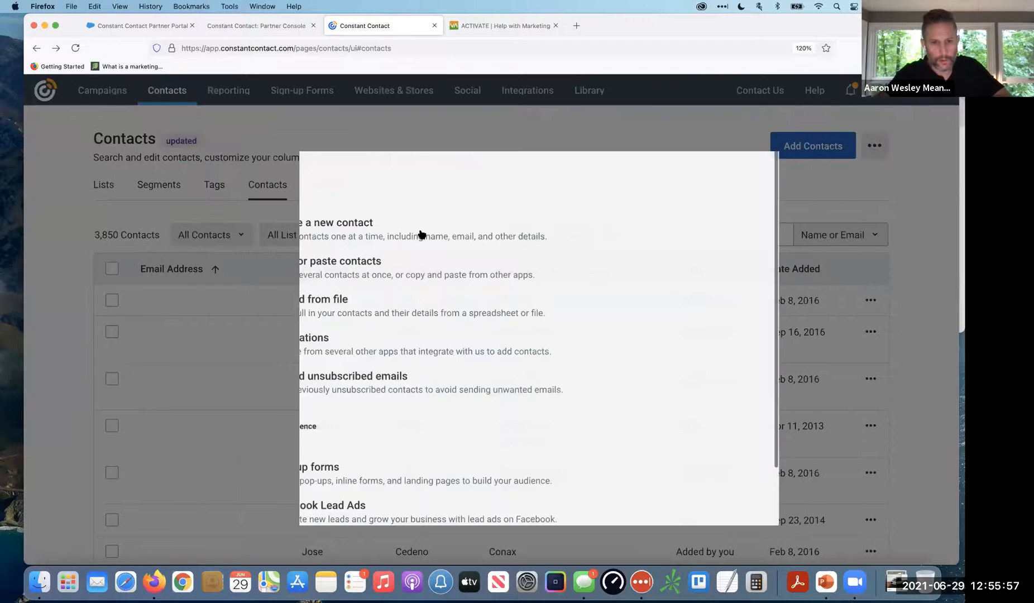
{"action": "scroll", "coordinate": [423, 234], "scroll_direction": "down", "scroll_amount": 2}
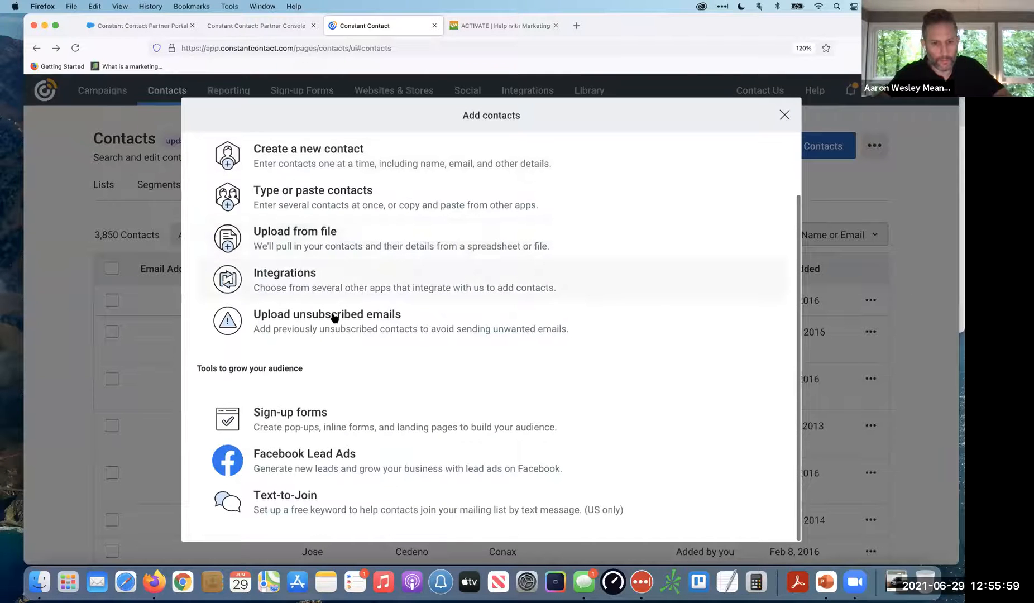
{"action": "left_click", "coordinate": [329, 287]}
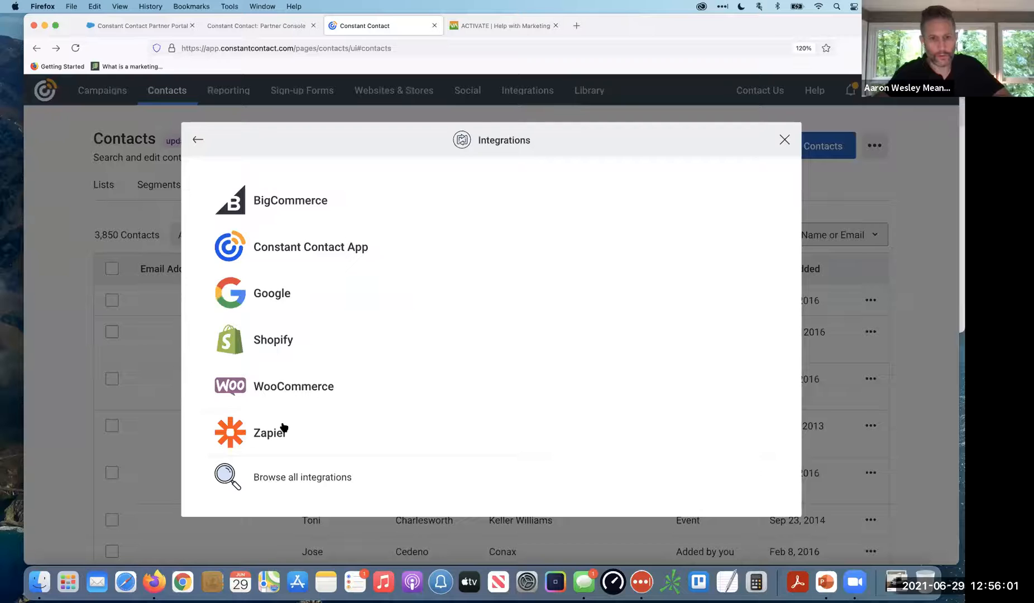
Browse the full catalogue of integrations, from the featured apps to the alphabetical list of connectable apps.
{"action": "left_click", "coordinate": [299, 487]}
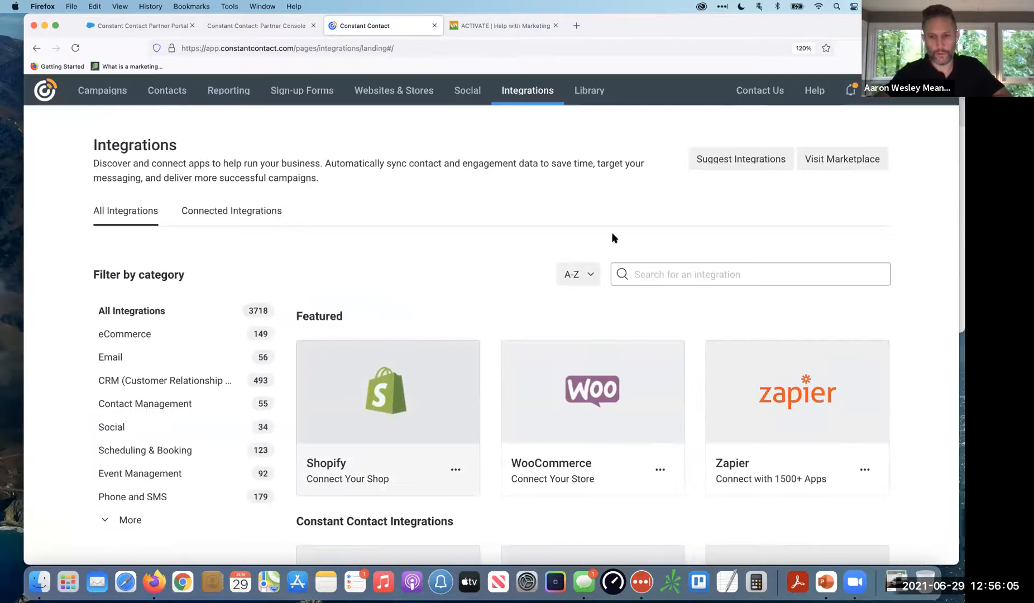
{"action": "scroll", "coordinate": [613, 235], "scroll_direction": "down", "scroll_amount": 10}
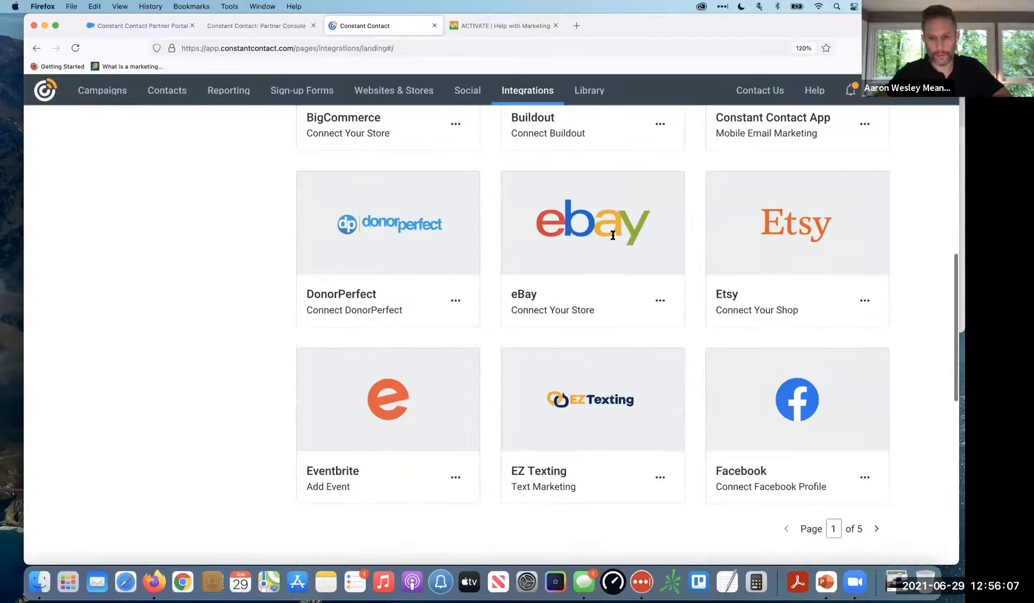
{"action": "scroll", "coordinate": [613, 235], "scroll_direction": "down", "scroll_amount": 10}
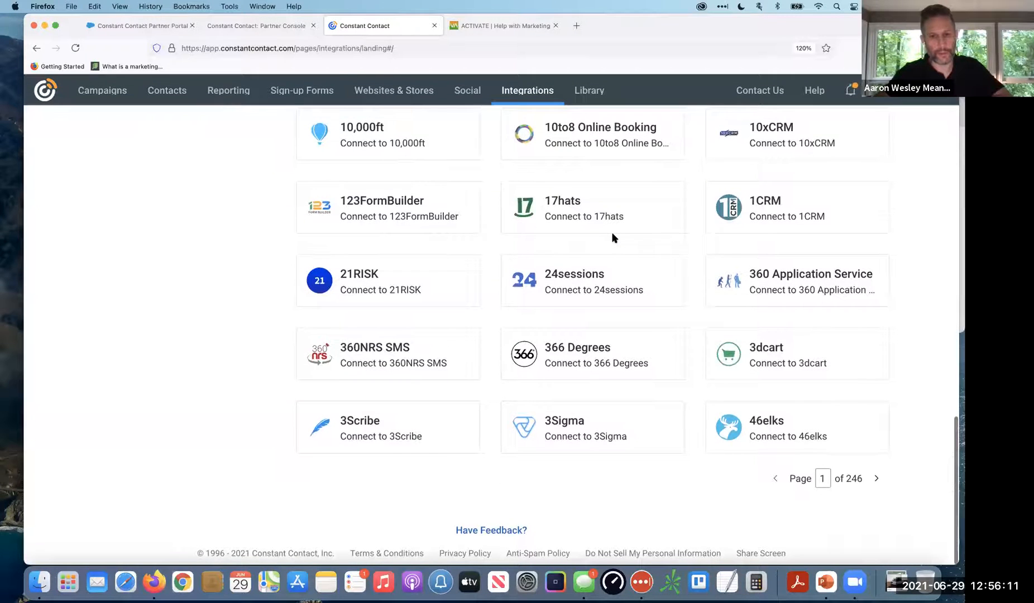
{"action": "scroll", "coordinate": [613, 235], "scroll_direction": "up", "scroll_amount": 20}
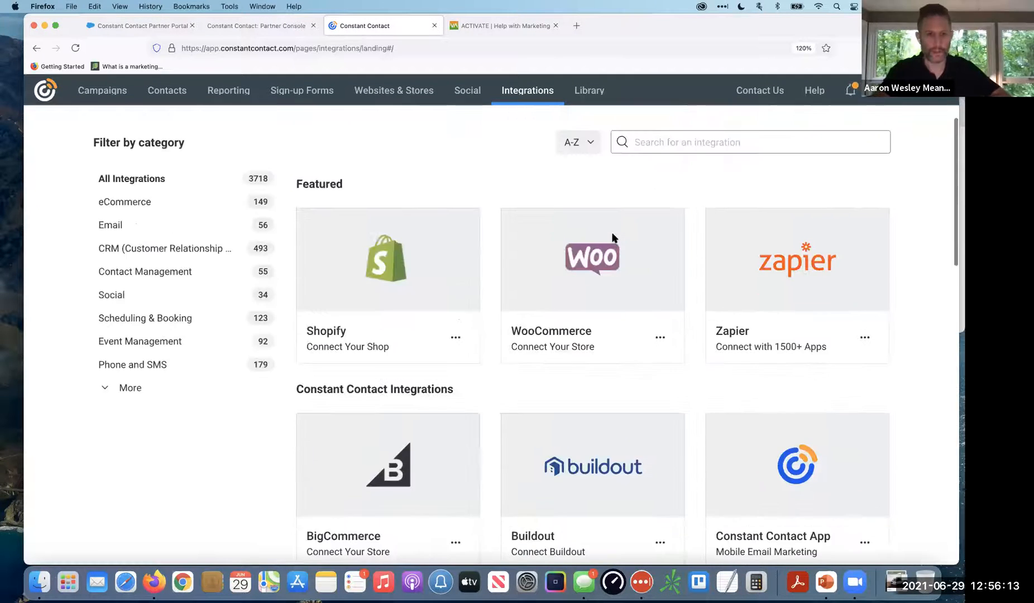
{"action": "scroll", "coordinate": [612, 238], "scroll_direction": "up", "scroll_amount": 1}
{"action": "scroll", "coordinate": [613, 237], "scroll_direction": "up", "scroll_amount": 5}
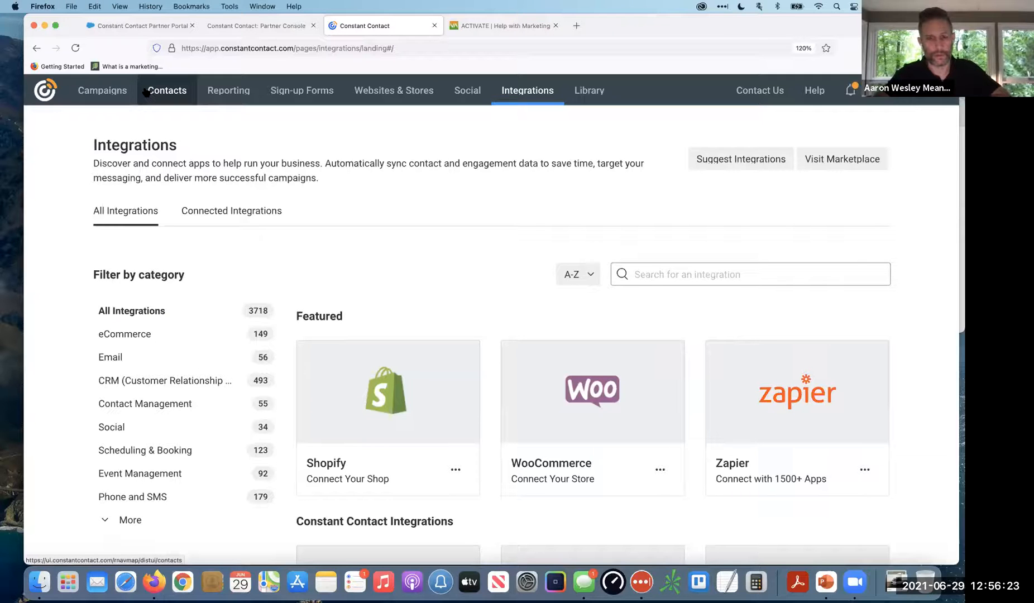
View the Websites & Stores area briefly and open the Sign-up Forms overview.
{"action": "left_click", "coordinate": [406, 85]}
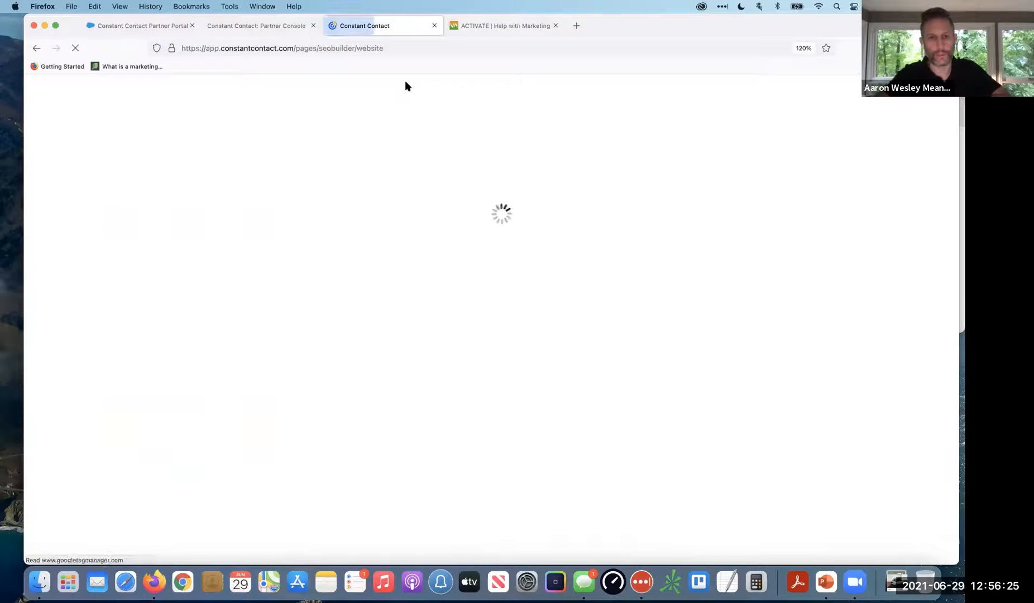
{"action": "left_click_drag", "start_coordinate": [615, 25], "coordinate": [615, 52]}
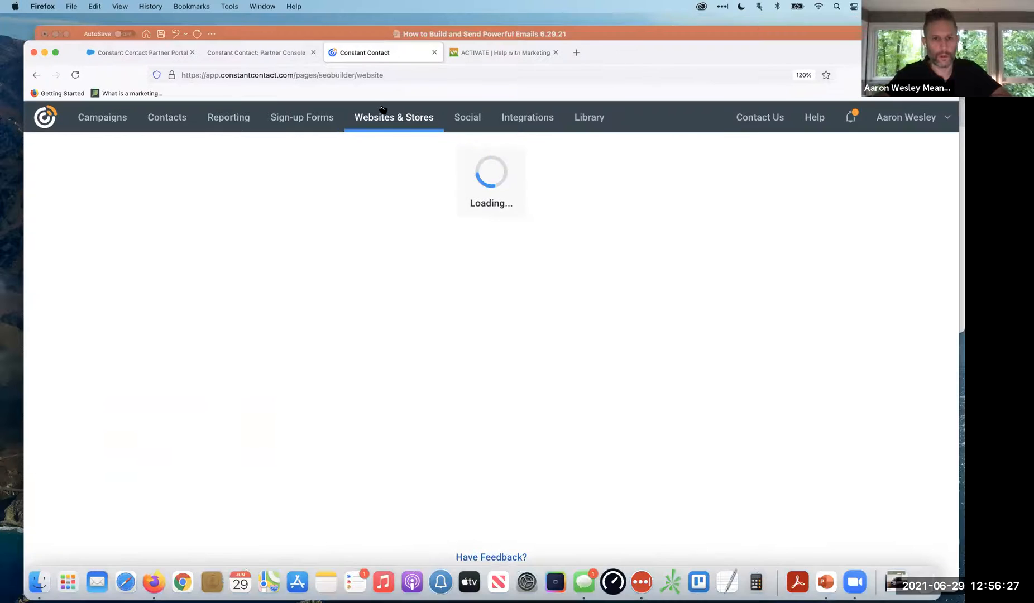
{"action": "left_click", "coordinate": [334, 120]}
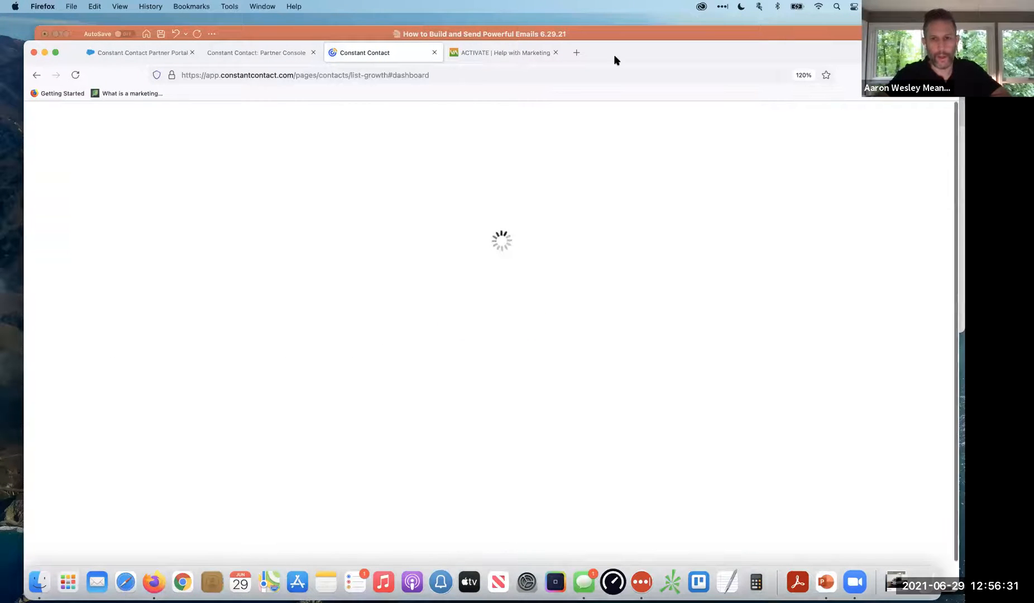
{"action": "left_click_drag", "start_coordinate": [615, 53], "coordinate": [600, 44]}
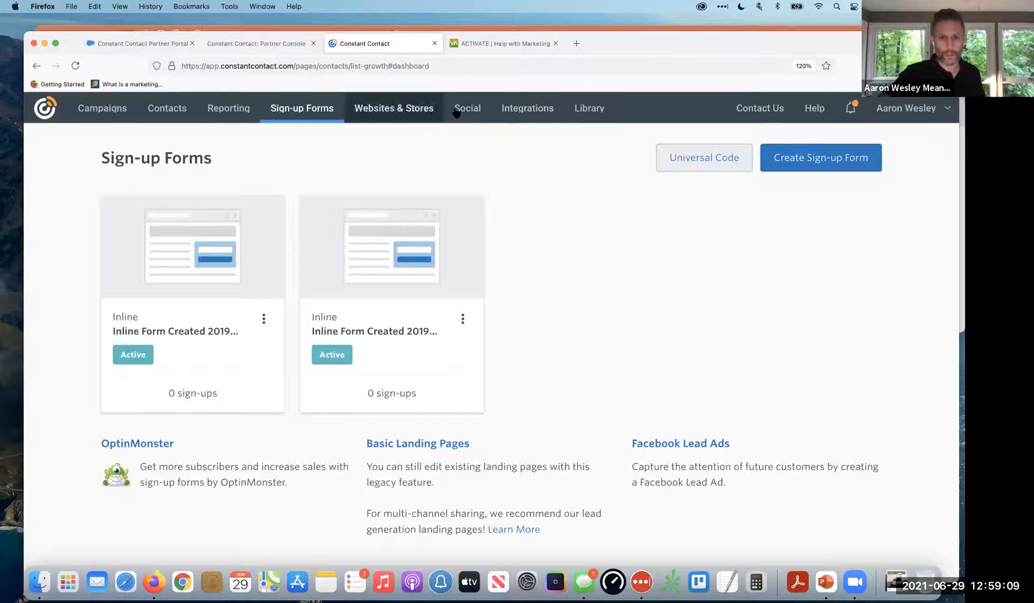
Open the email reporting page and look at the date-range options, overview statistics and list of sent campaigns.
{"action": "left_click", "coordinate": [230, 108]}
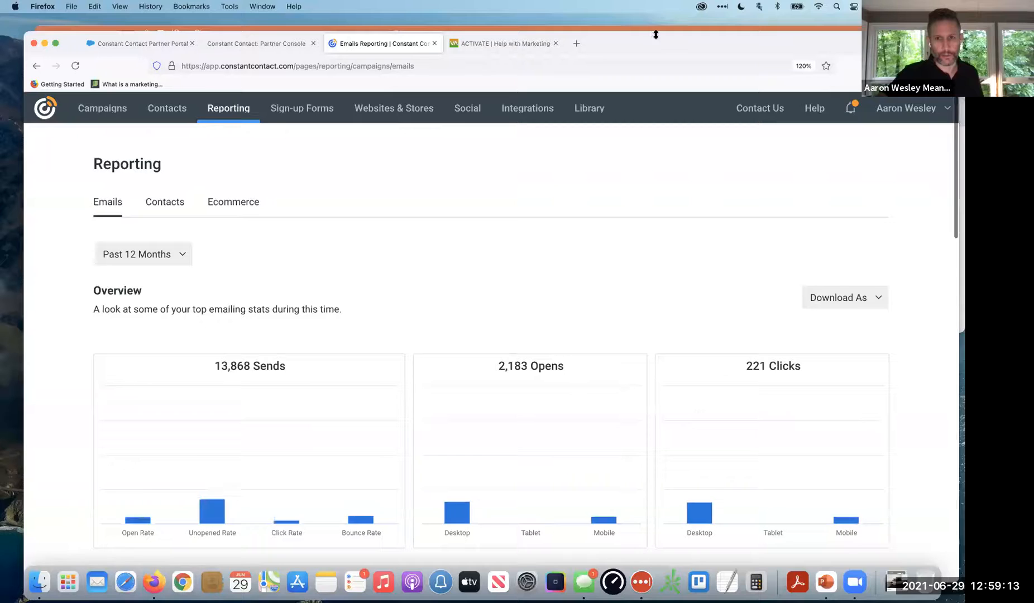
{"action": "left_click_drag", "start_coordinate": [638, 33], "coordinate": [629, 9]}
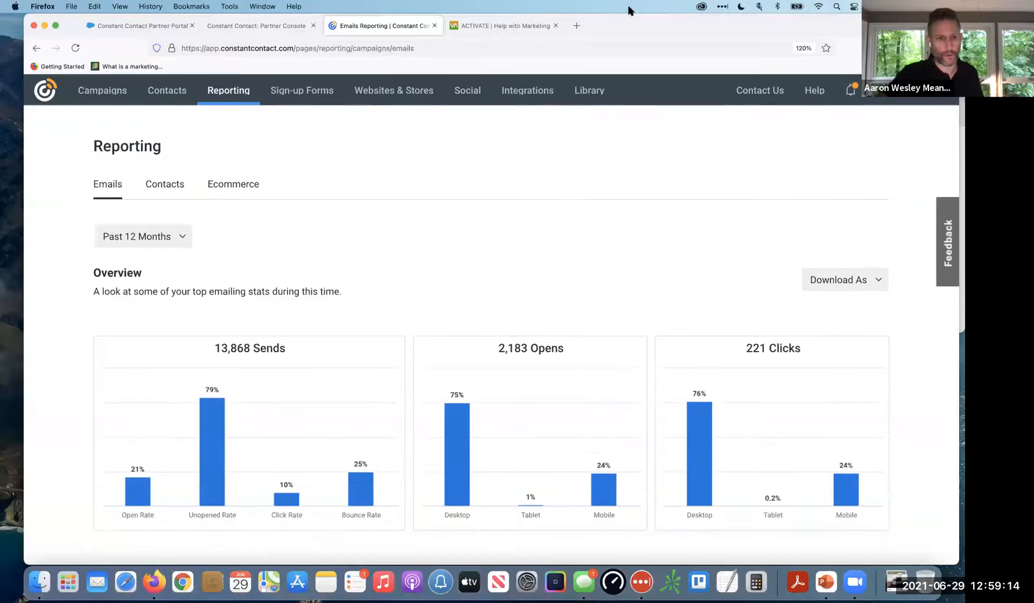
{"action": "left_click", "coordinate": [176, 239]}
{"action": "left_click", "coordinate": [285, 240]}
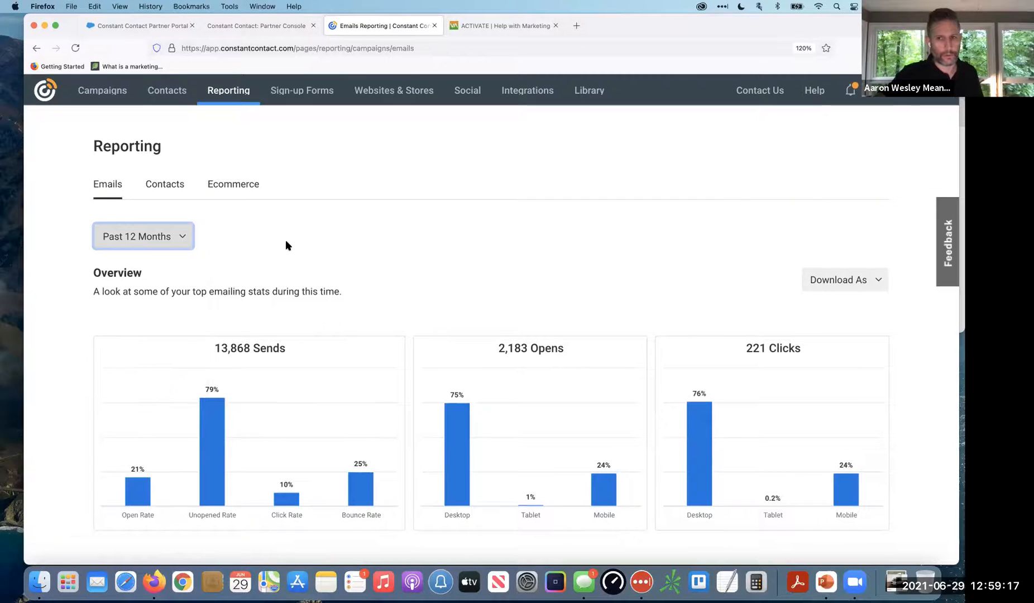
{"action": "scroll", "coordinate": [285, 241], "scroll_direction": "down", "scroll_amount": 5}
{"action": "scroll", "coordinate": [286, 240], "scroll_direction": "down", "scroll_amount": 7}
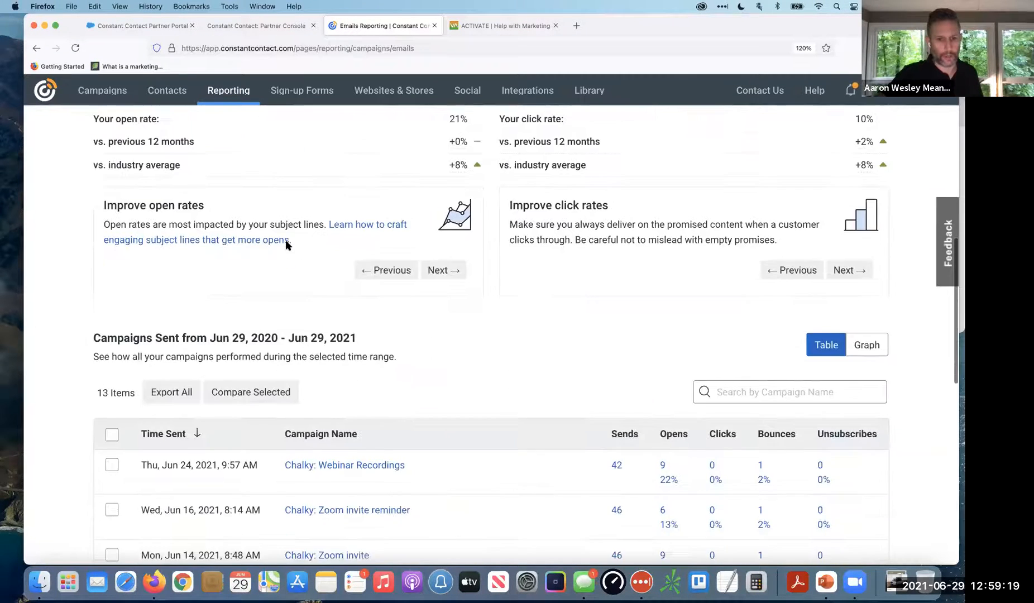
{"action": "scroll", "coordinate": [285, 245], "scroll_direction": "down", "scroll_amount": 1}
Compare the March Blog + Webinars, January Blog + Webinars, Oct Infographic + Webinars and Webinars + Articles August campaigns in one report.
{"action": "left_click", "coordinate": [111, 238]}
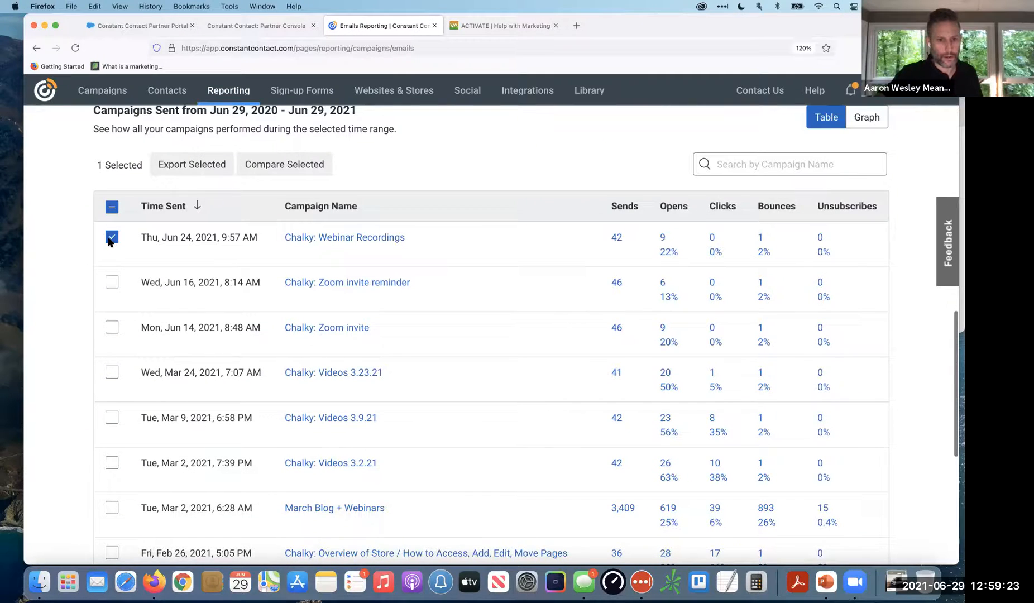
{"action": "left_click", "coordinate": [111, 237]}
{"action": "scroll", "coordinate": [109, 241], "scroll_direction": "down", "scroll_amount": 3}
{"action": "left_click", "coordinate": [111, 342]}
{"action": "scroll", "coordinate": [111, 342], "scroll_direction": "down", "scroll_amount": 3}
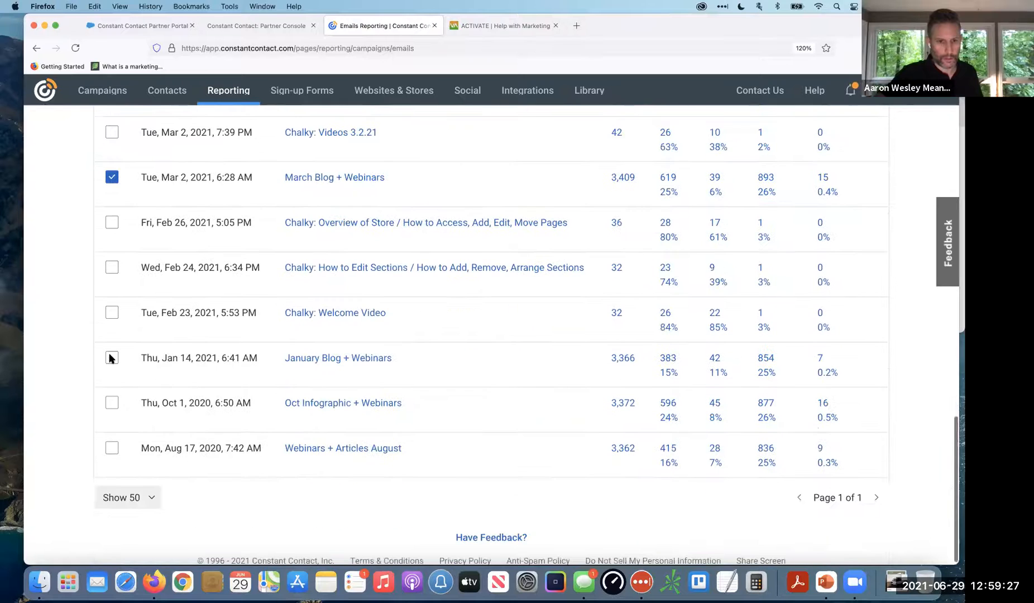
{"action": "left_click", "coordinate": [111, 358]}
{"action": "scroll", "coordinate": [113, 388], "scroll_direction": "down", "scroll_amount": 1}
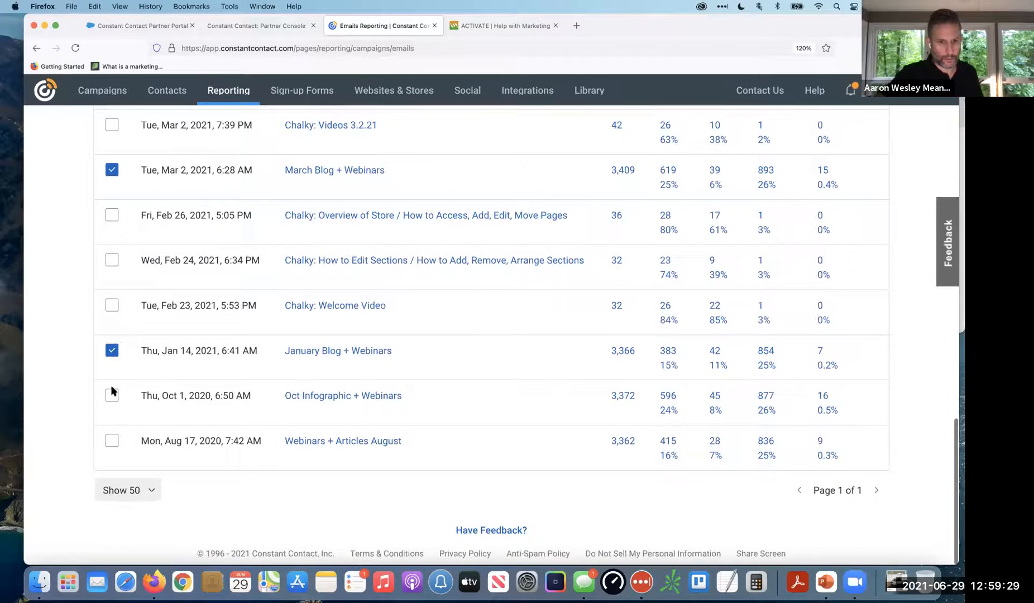
{"action": "left_click", "coordinate": [112, 394]}
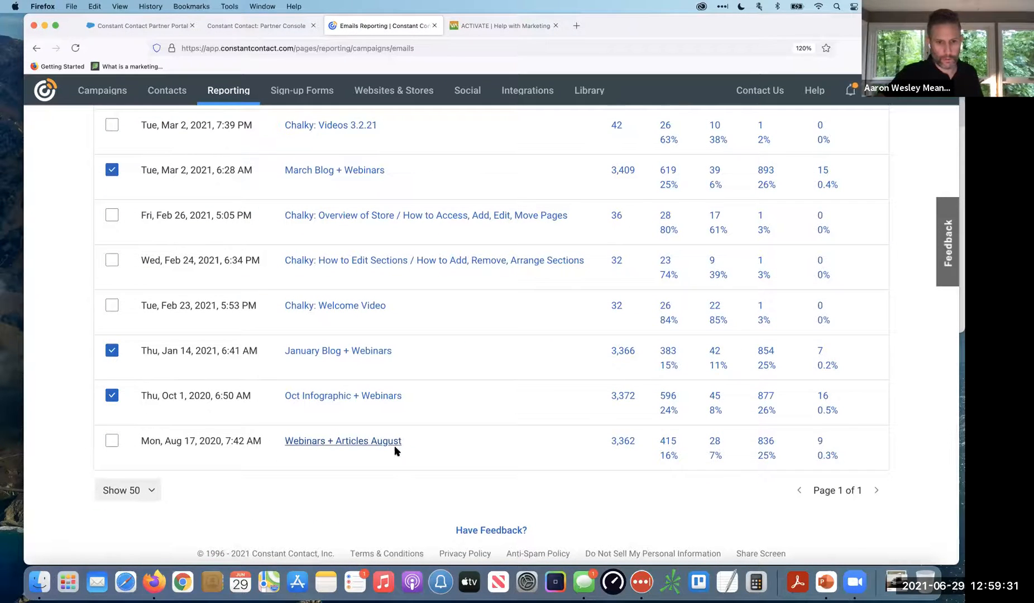
{"action": "left_click", "coordinate": [112, 440]}
{"action": "scroll", "coordinate": [283, 431], "scroll_direction": "up", "scroll_amount": 7}
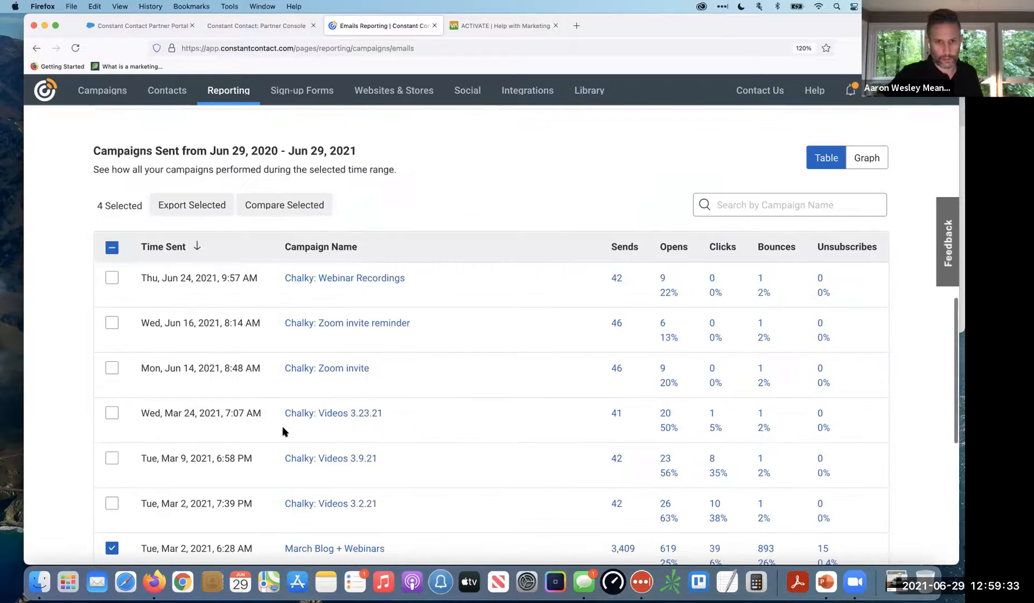
{"action": "scroll", "coordinate": [282, 426], "scroll_direction": "up", "scroll_amount": 2}
{"action": "left_click", "coordinate": [273, 263]}
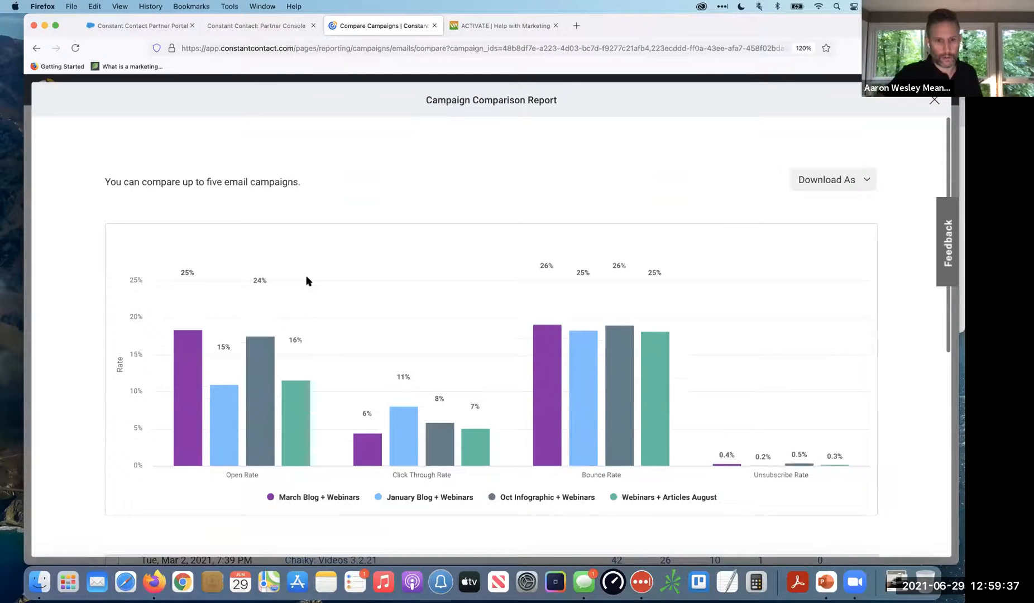
Examine the comparison chart and table for open, click-through, bounce and unsubscribe rates of the four campaigns.
{"action": "scroll", "coordinate": [307, 279], "scroll_direction": "down", "scroll_amount": 5}
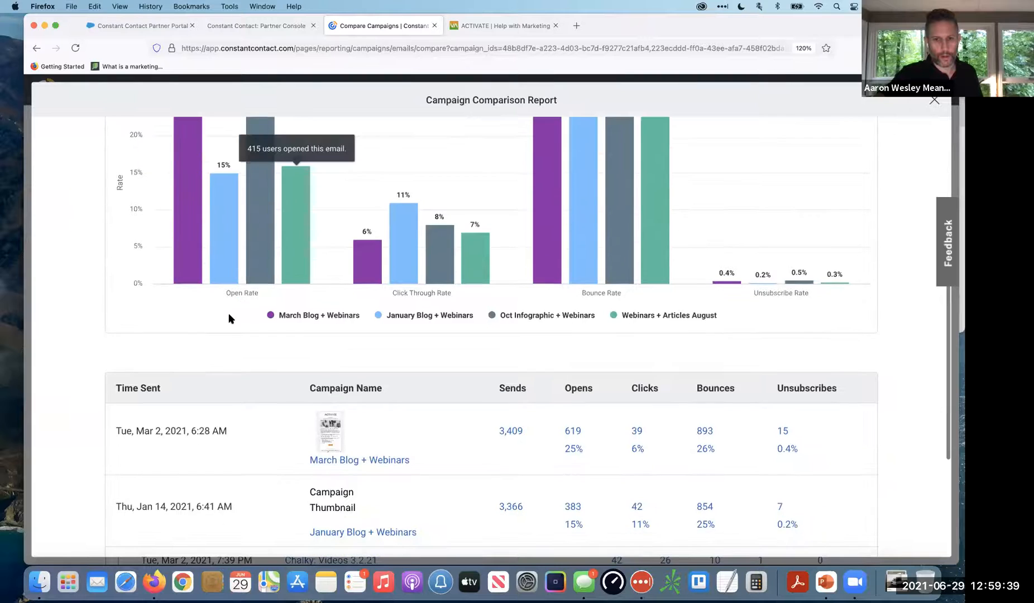
{"action": "scroll", "coordinate": [228, 319], "scroll_direction": "up", "scroll_amount": 1}
{"action": "scroll", "coordinate": [229, 318], "scroll_direction": "down", "scroll_amount": 4}
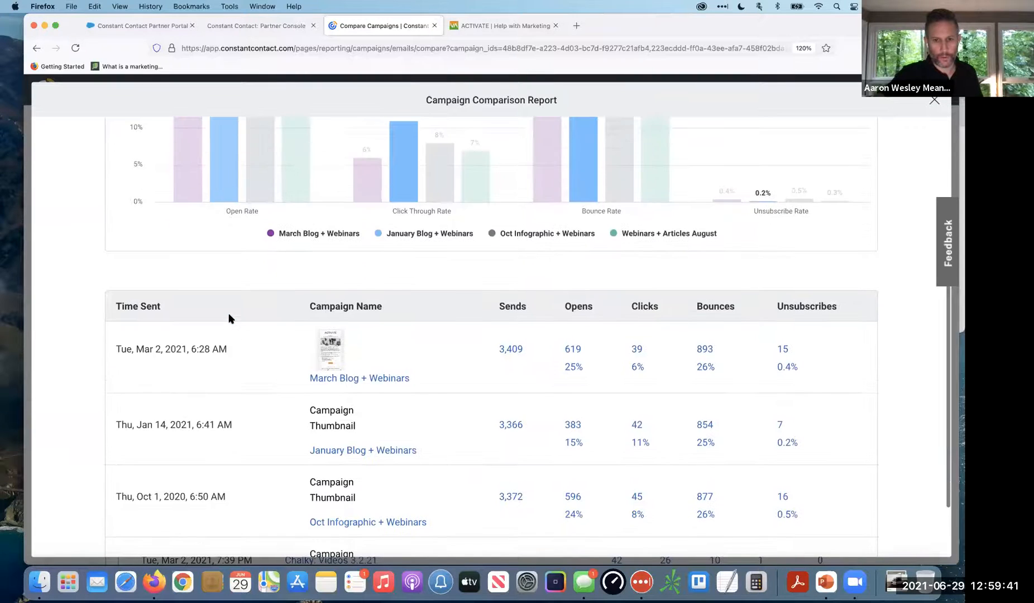
{"action": "scroll", "coordinate": [228, 318], "scroll_direction": "down", "scroll_amount": 3}
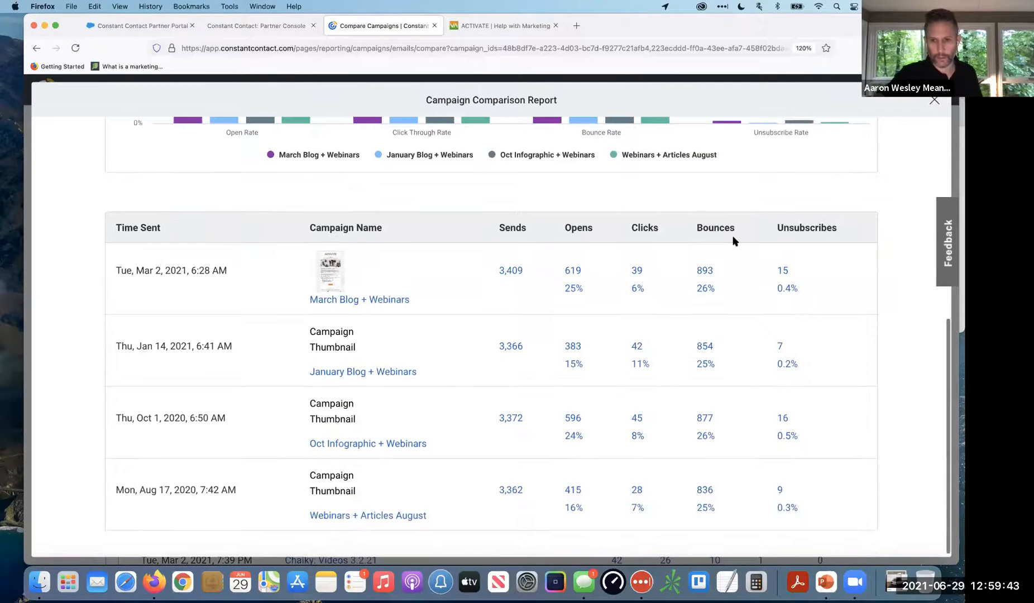
{"action": "scroll", "coordinate": [843, 291], "scroll_direction": "down", "scroll_amount": 1}
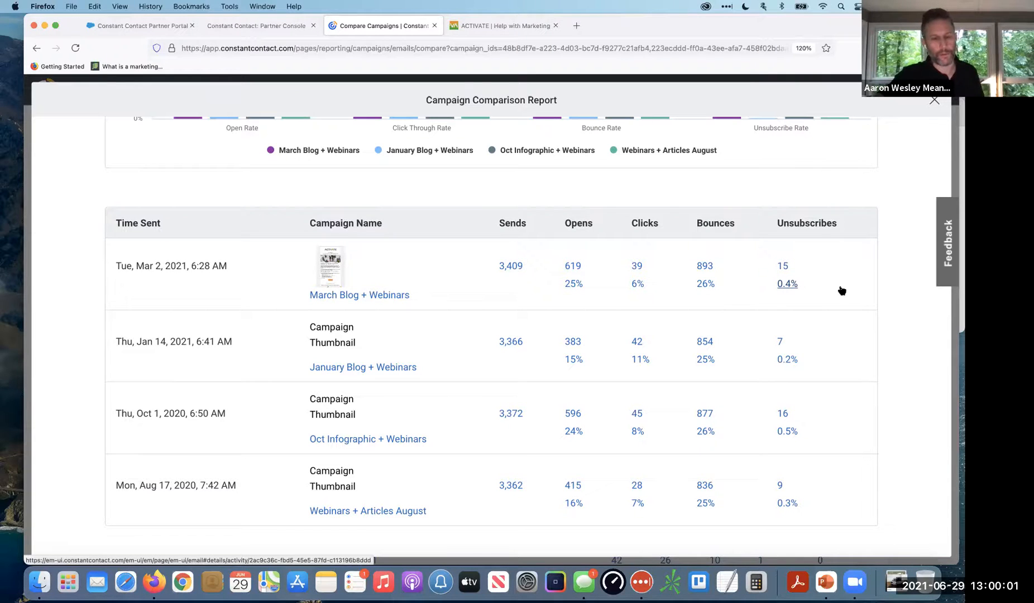
{"action": "scroll", "coordinate": [842, 291], "scroll_direction": "up", "scroll_amount": 6}
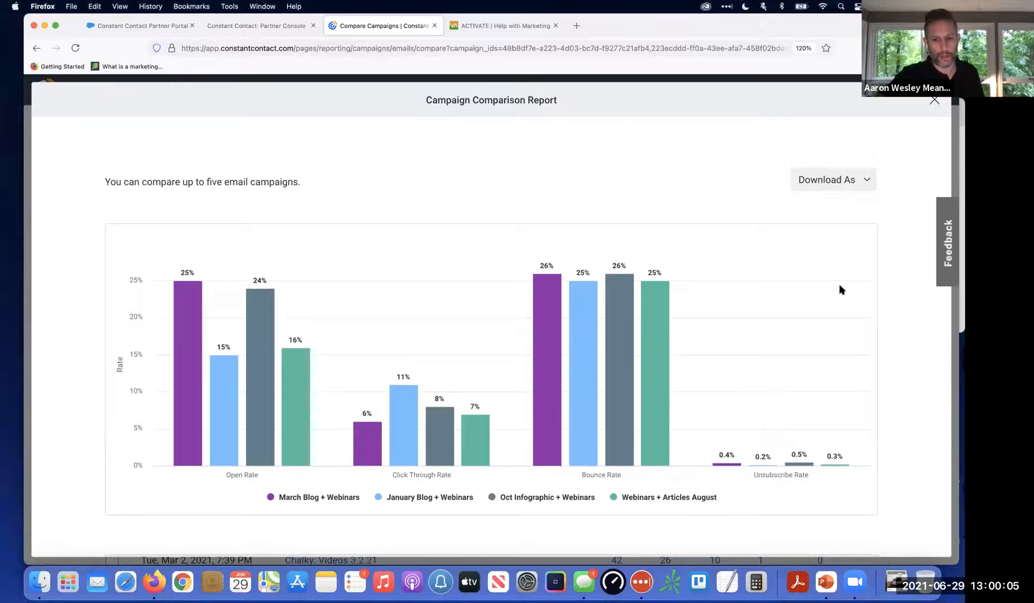
{"action": "scroll", "coordinate": [842, 290], "scroll_direction": "down", "scroll_amount": 6}
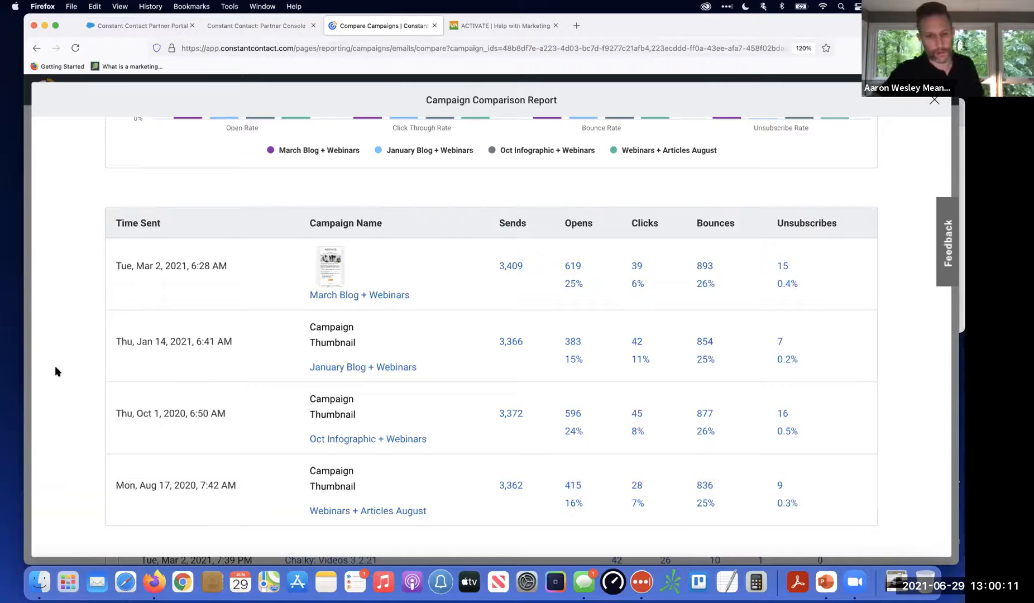
{"action": "scroll", "coordinate": [56, 367], "scroll_direction": "up", "scroll_amount": 2}
{"action": "scroll", "coordinate": [55, 368], "scroll_direction": "down", "scroll_amount": 2}
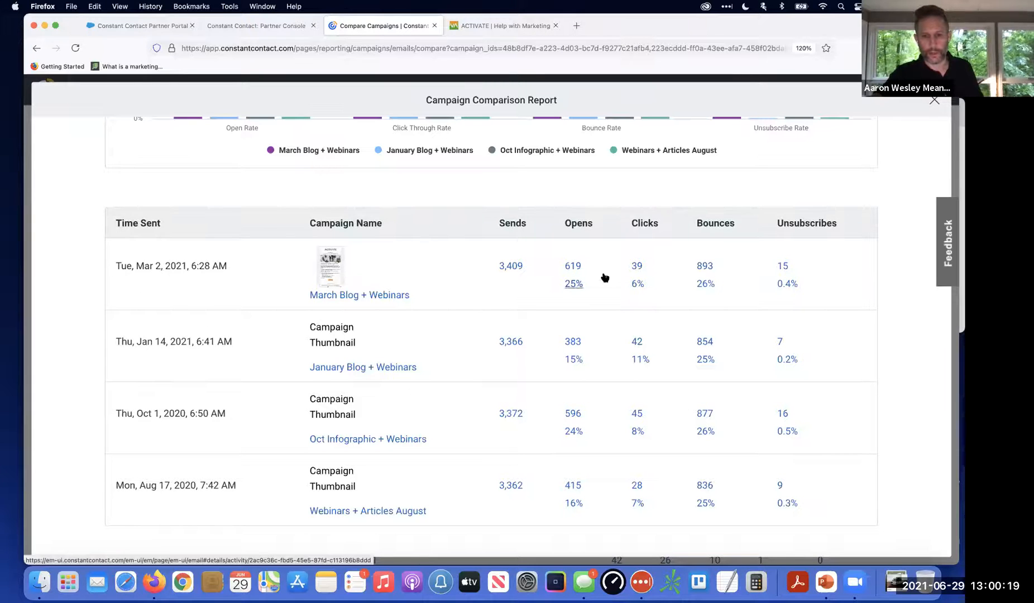
Open the detailed report for March Blog + Webinars from its opens and review its click-through distribution and email performance.
{"action": "left_click", "coordinate": [577, 270]}
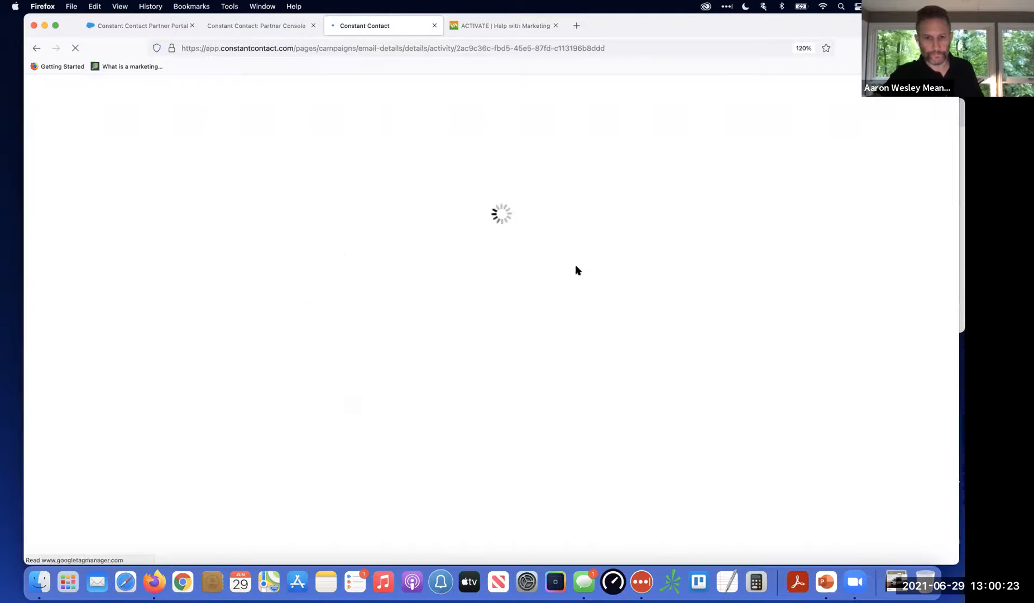
{"action": "scroll", "coordinate": [577, 269], "scroll_direction": "down", "scroll_amount": 10}
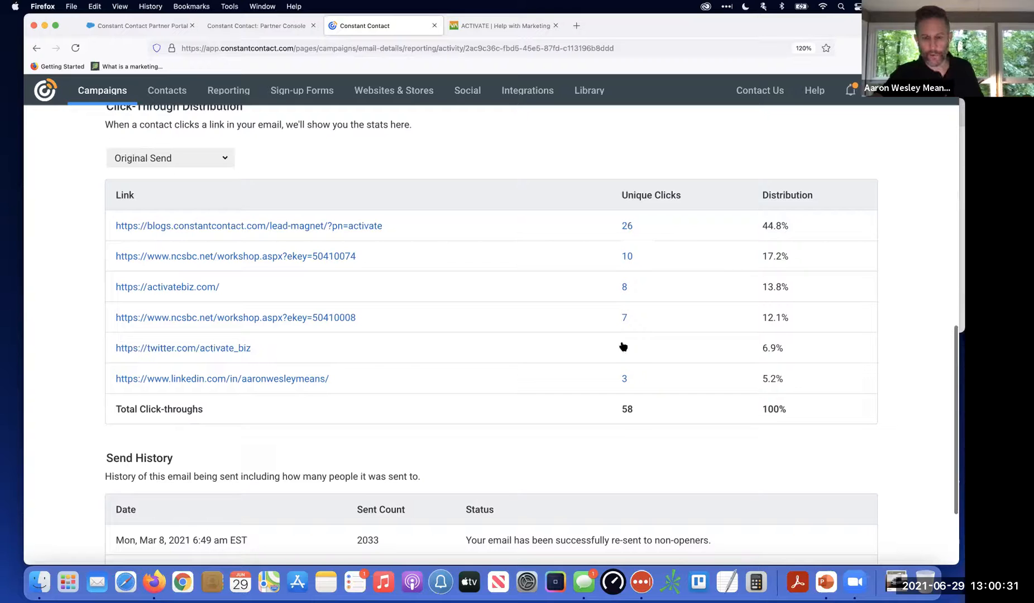
{"action": "scroll", "coordinate": [624, 352], "scroll_direction": "up", "scroll_amount": 2}
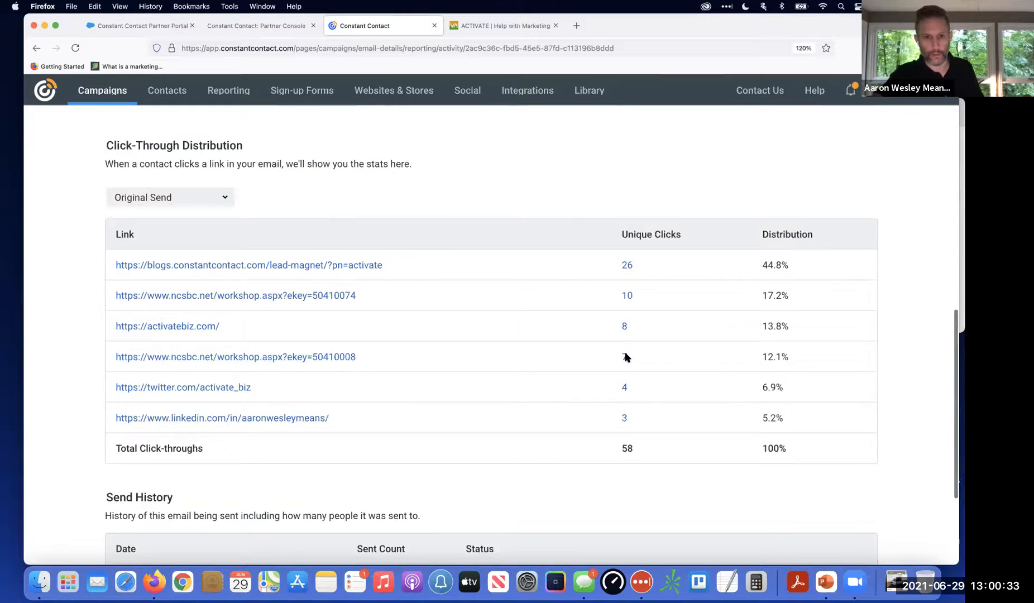
{"action": "scroll", "coordinate": [626, 357], "scroll_direction": "up", "scroll_amount": 10}
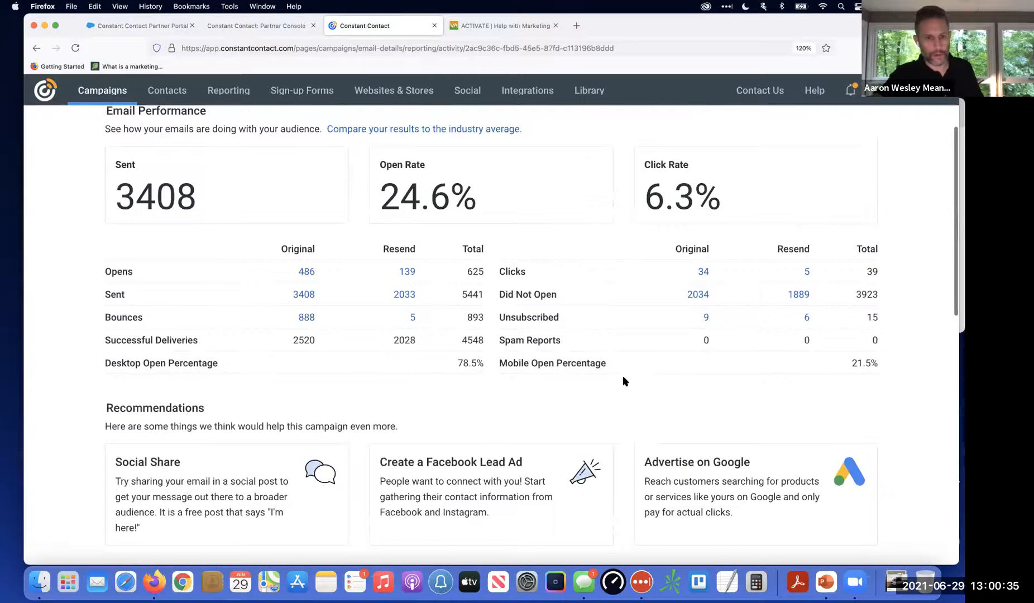
View the list of contacts who opened the original send of March Blog + Webinars and return to the campaign report.
{"action": "scroll", "coordinate": [624, 380], "scroll_direction": "up", "scroll_amount": 2}
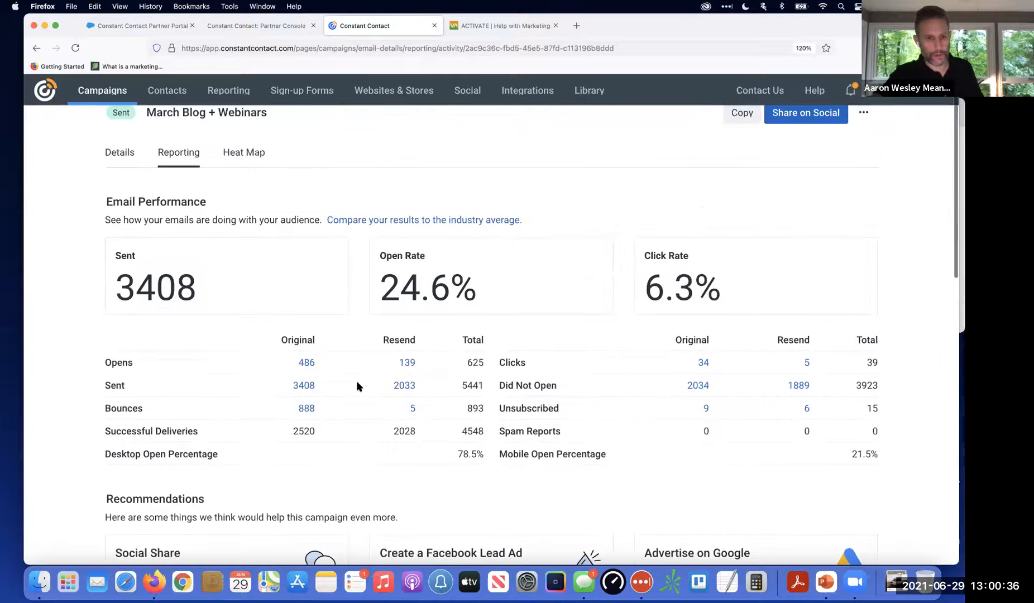
{"action": "left_click", "coordinate": [310, 367]}
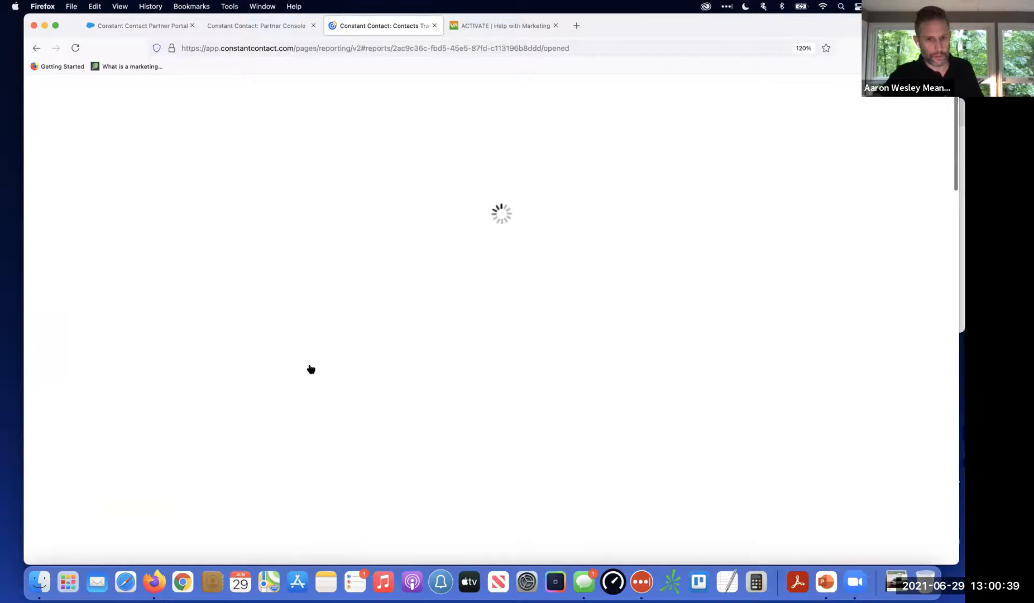
{"action": "scroll", "coordinate": [311, 369], "scroll_direction": "left", "scroll_amount": 5}
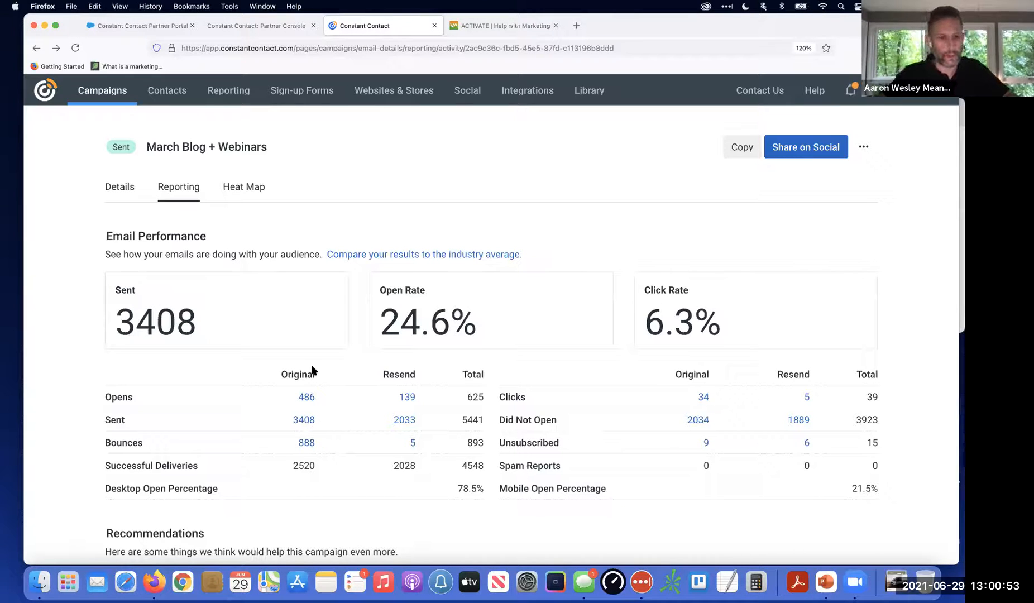
Open the heat map for the original send of March Blog + Webinars and examine where recipients clicked throughout the email.
{"action": "left_click", "coordinate": [266, 199]}
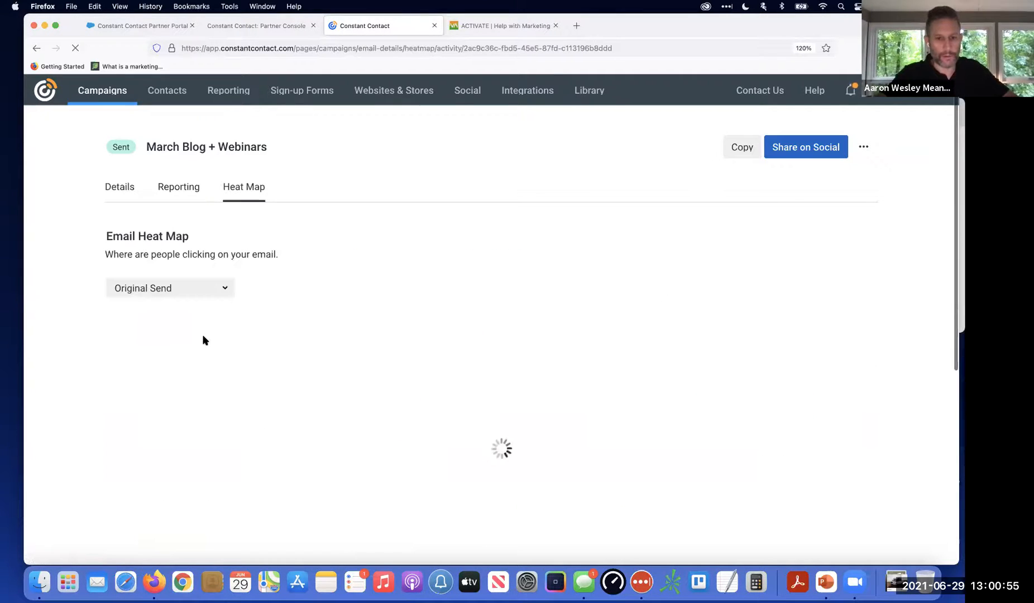
{"action": "scroll", "coordinate": [204, 341], "scroll_direction": "down", "scroll_amount": 5}
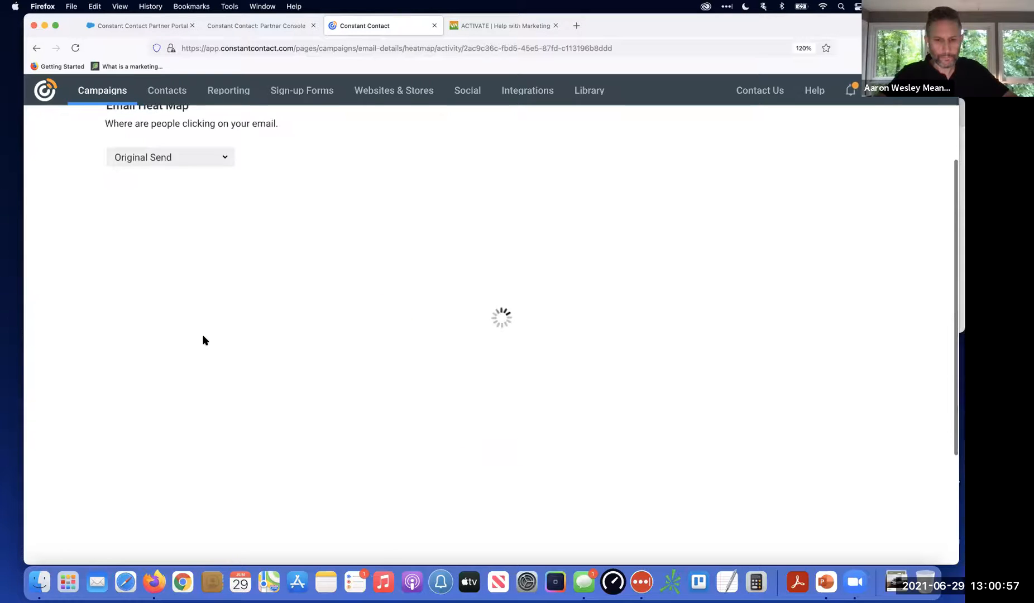
{"action": "scroll", "coordinate": [203, 340], "scroll_direction": "up", "scroll_amount": 5}
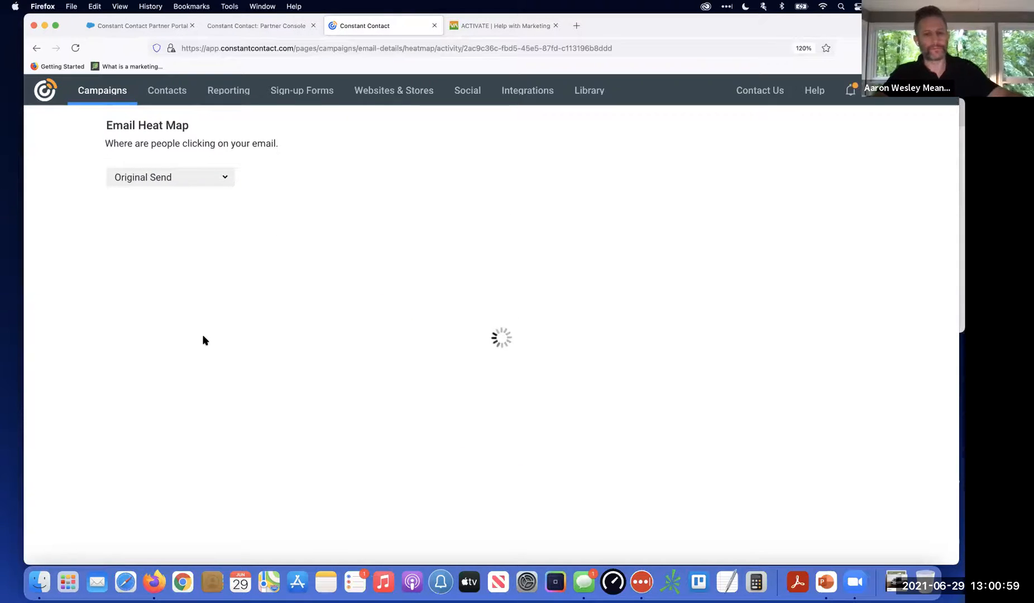
{"action": "scroll", "coordinate": [204, 340], "scroll_direction": "down", "scroll_amount": 1}
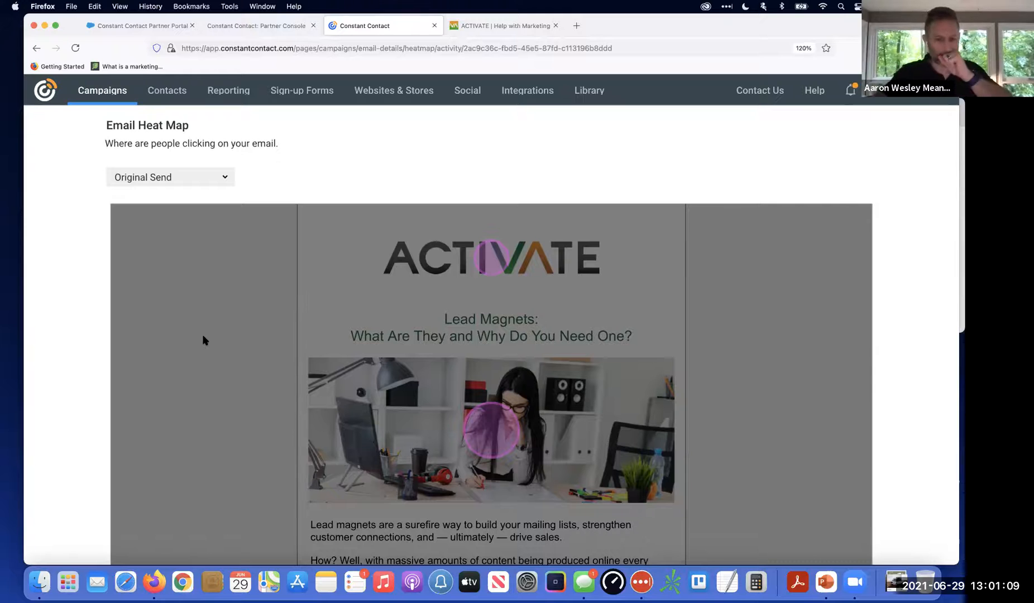
{"action": "scroll", "coordinate": [204, 340], "scroll_direction": "down", "scroll_amount": 7}
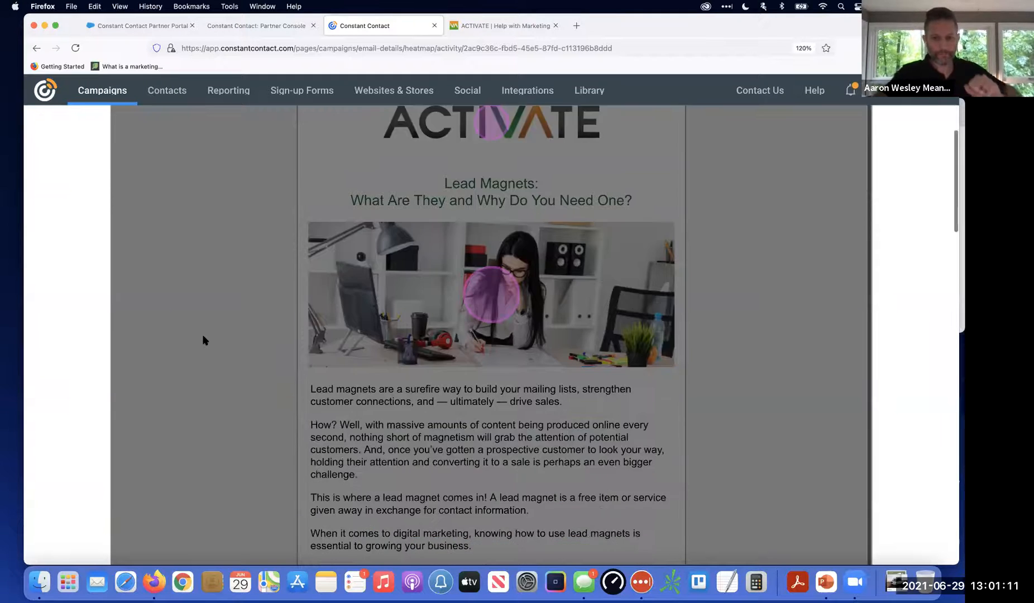
{"action": "scroll", "coordinate": [391, 294], "scroll_direction": "down", "scroll_amount": 2}
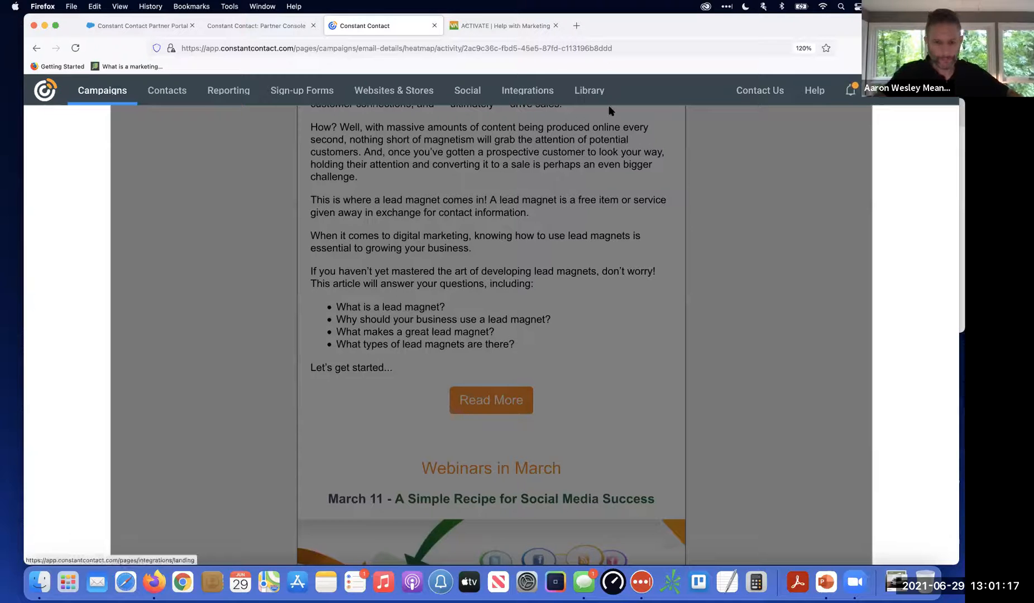
{"action": "scroll", "coordinate": [478, 385], "scroll_direction": "down", "scroll_amount": 6}
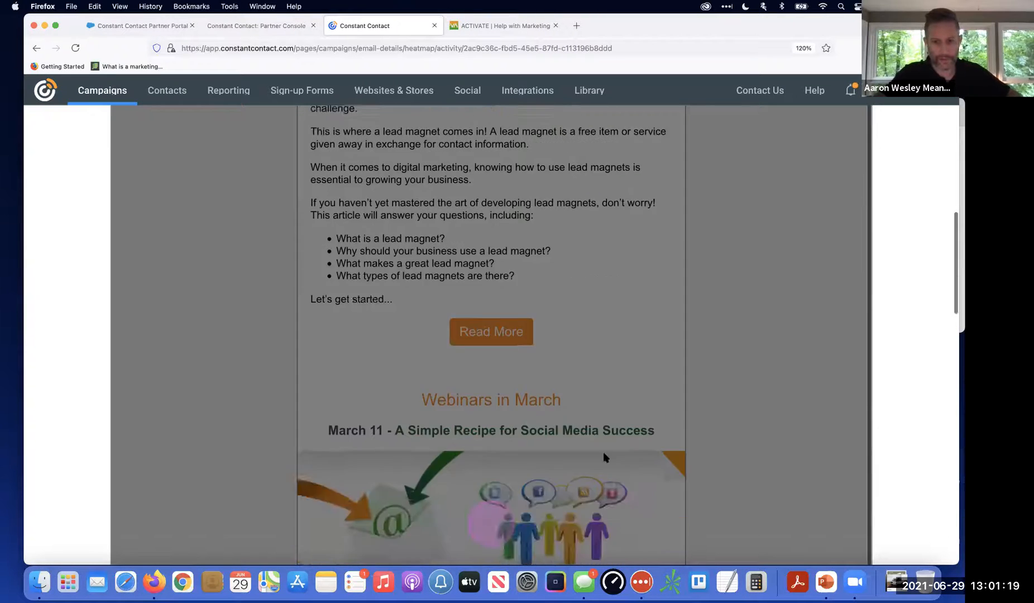
Switch to the PowerPoint presentation "How to Build and Send Powerful Emails 6.29.21".
{"action": "left_click", "coordinate": [825, 582]}
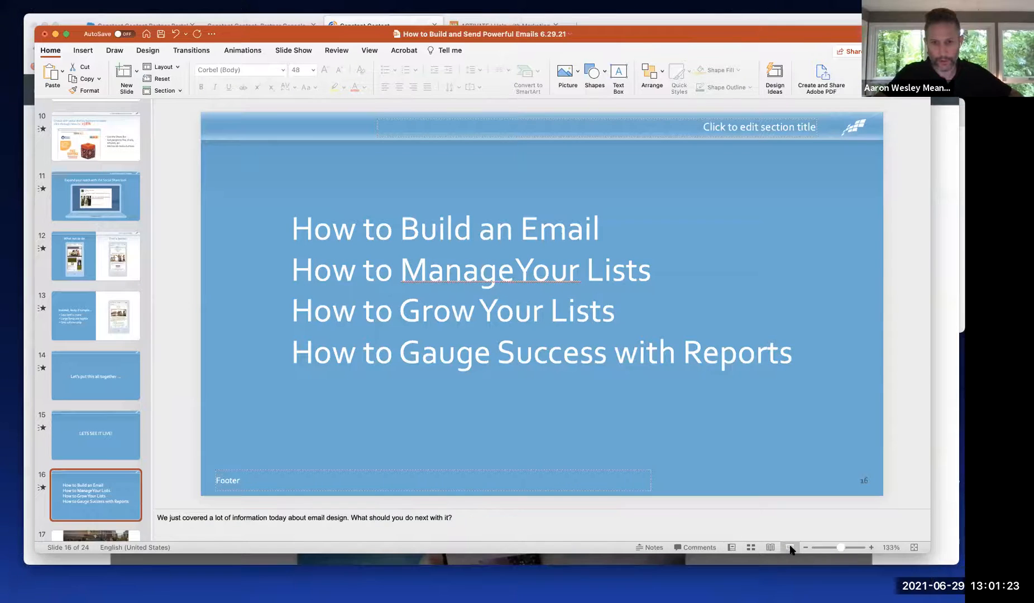